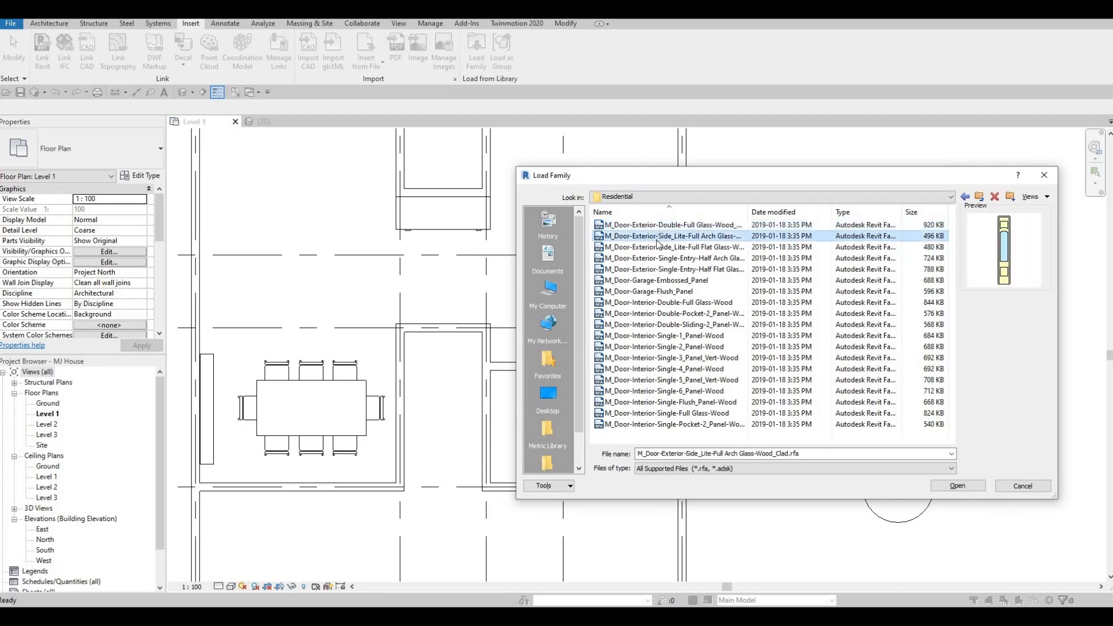
Load the M_Door-Exterior-Double-Full Glass-Wood_Clad family with its 1500 x 2000mm type
left_click(661, 225)
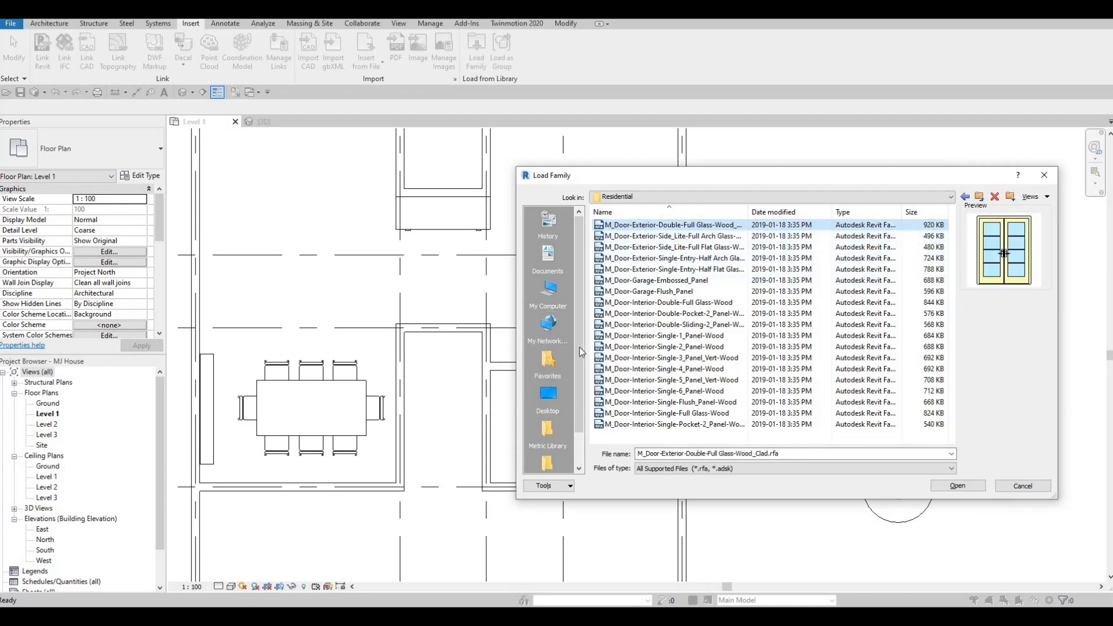
left_click(946, 489)
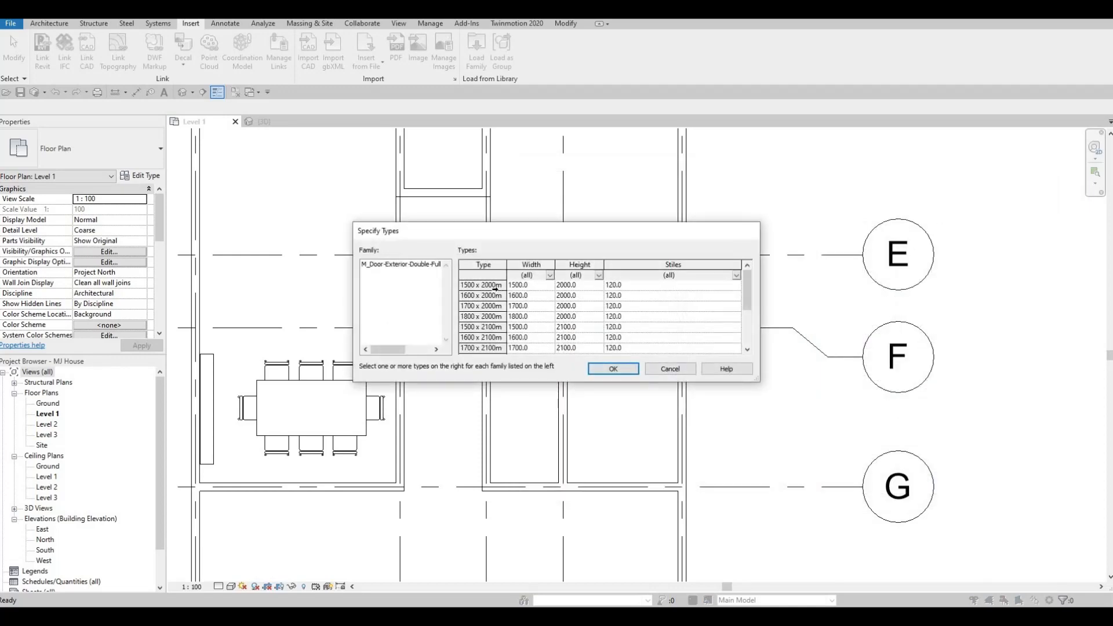
left_click(495, 286)
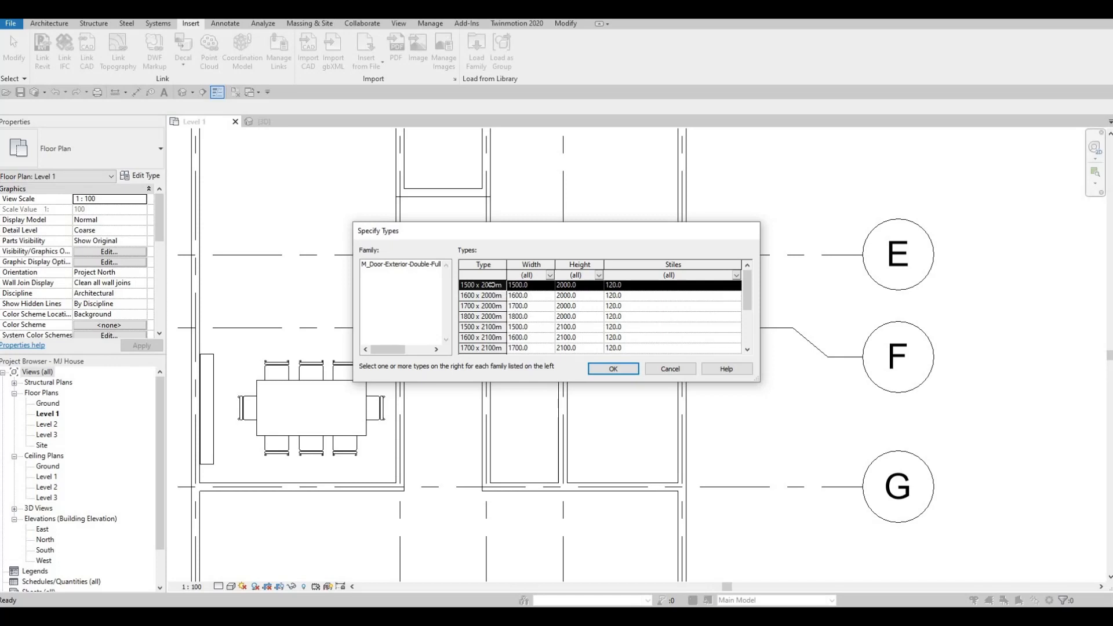
left_click(612, 370)
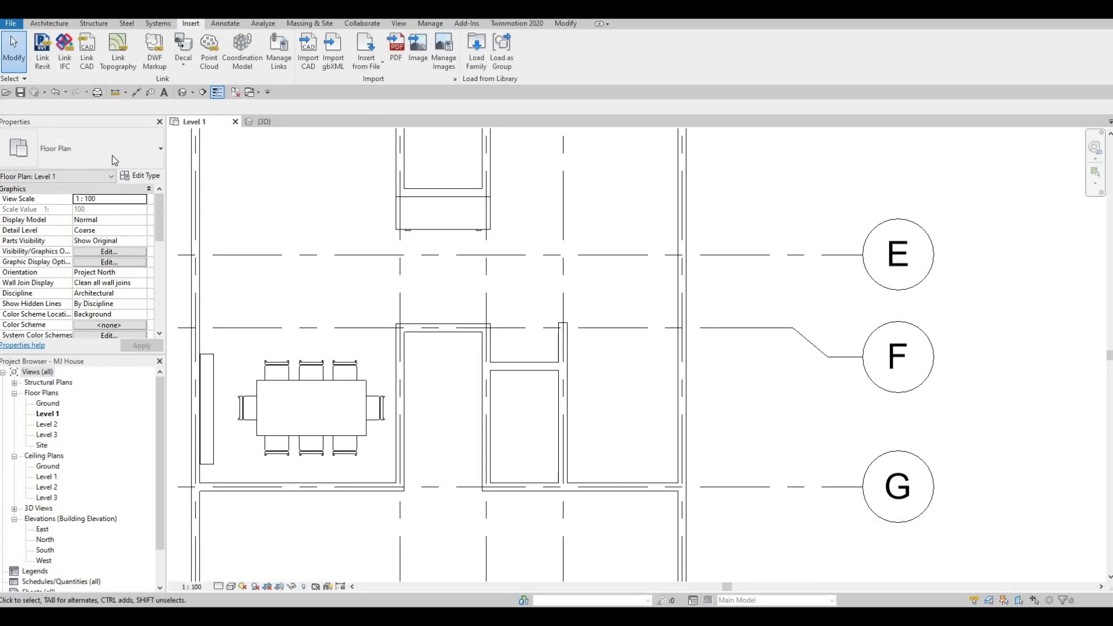
Place a 1500 x 2000mm exterior double door in the short wall on grid F, centred 786 mm from each side
left_click(50, 23)
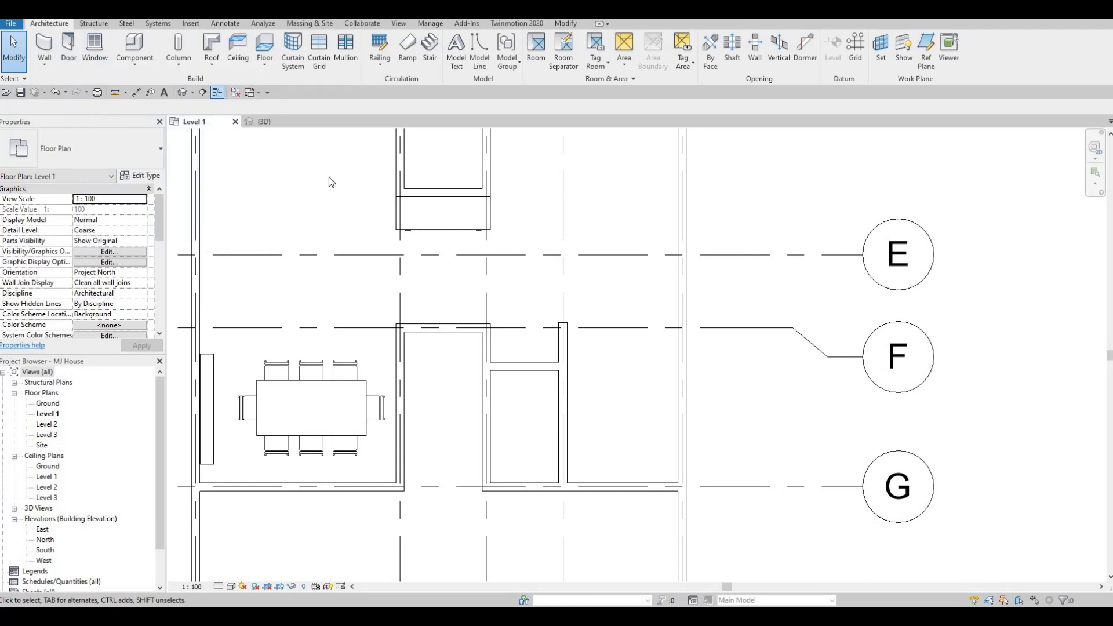
key("d")
key("r")
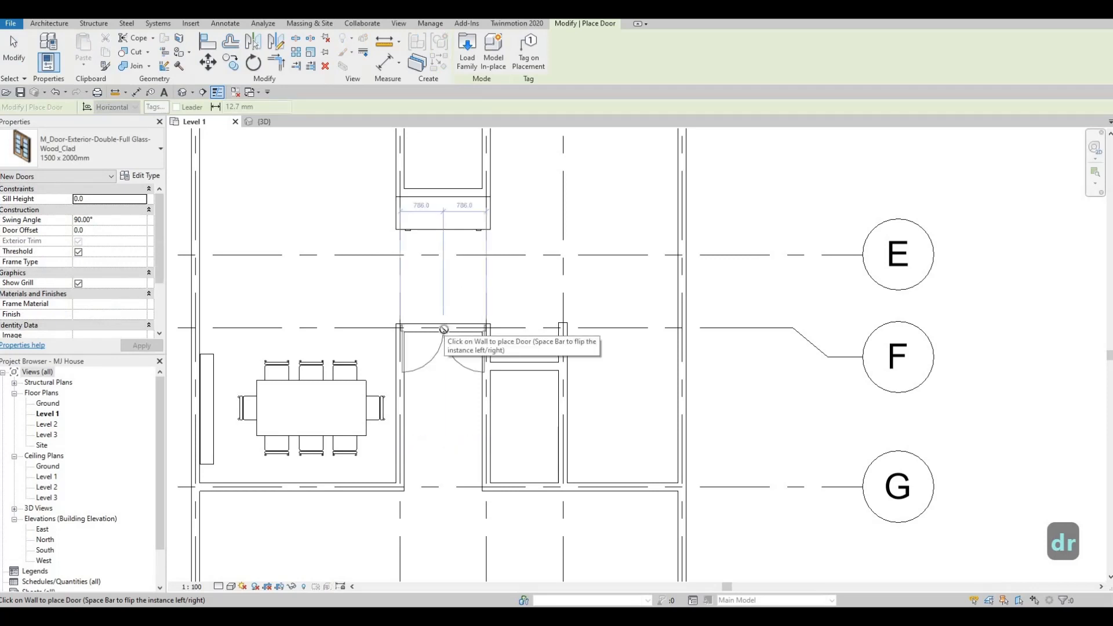
scroll(441, 339, "up", 2)
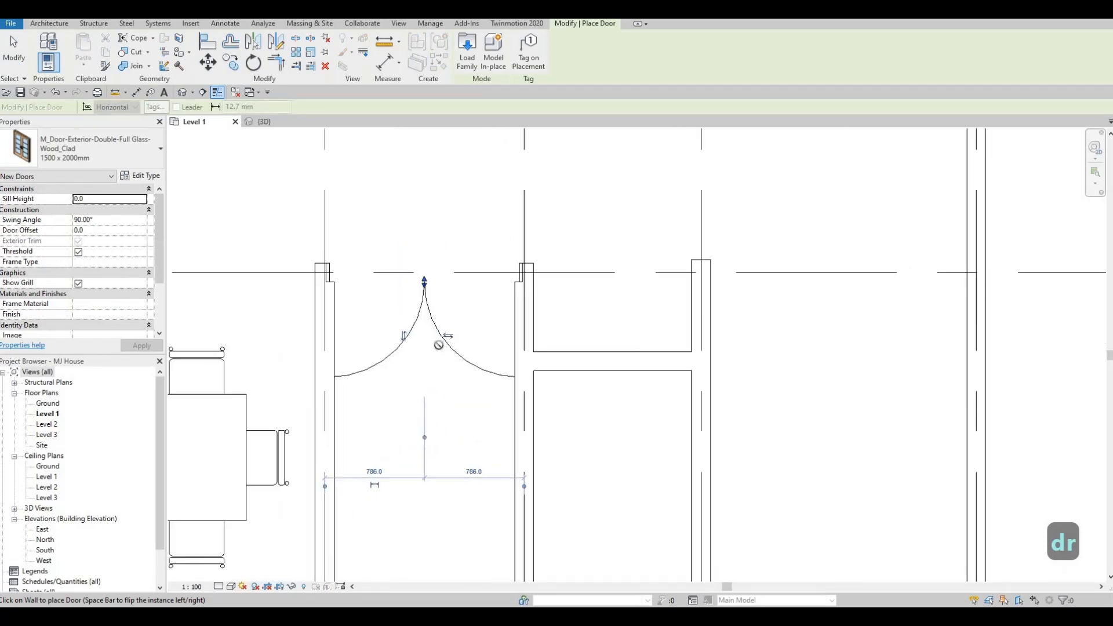
scroll(439, 345, "up", 2)
scroll(412, 314, "down", 3)
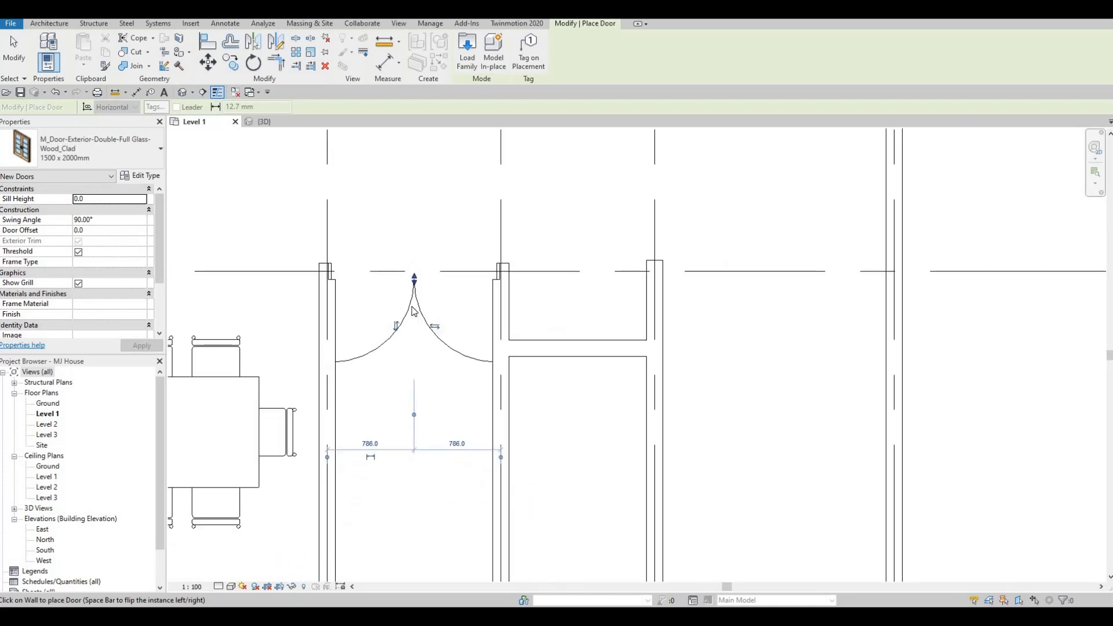
key("Escape")
key("Escape")
Flip the double door's facing so that its leaves swing towards grid E
left_click(404, 328)
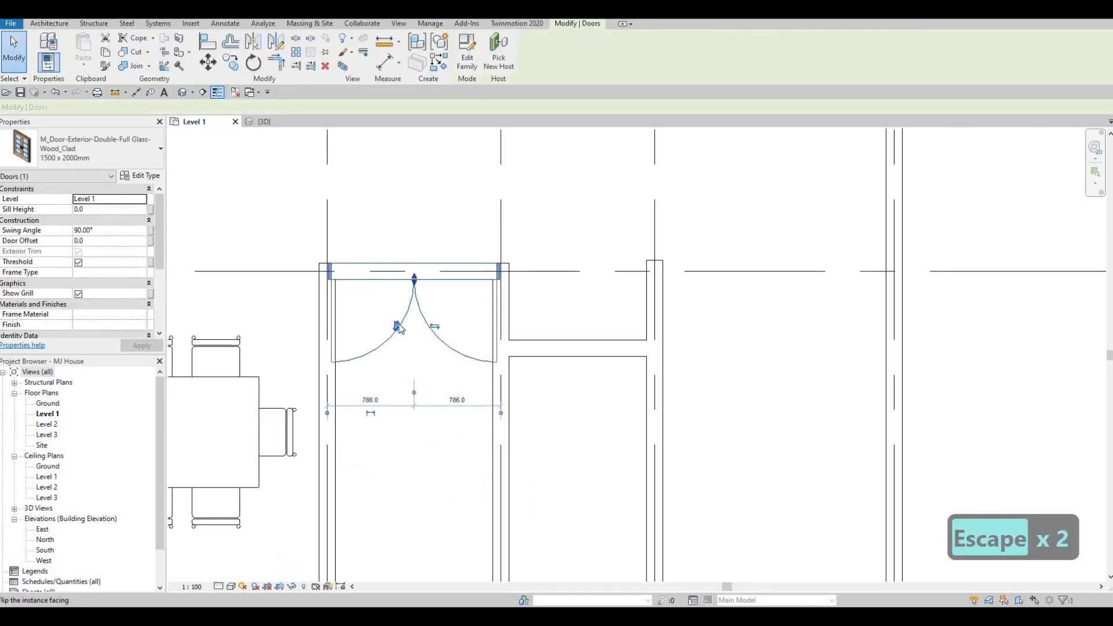
scroll(410, 349, "down", 2)
middle_click_drag(401, 311, 399, 365)
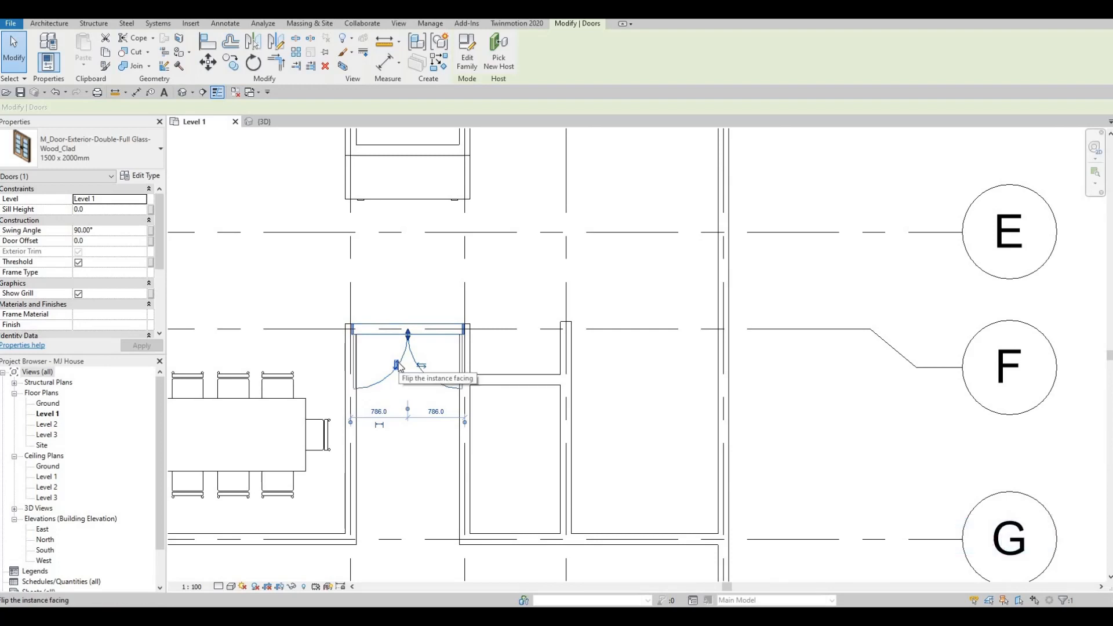
left_click(398, 364)
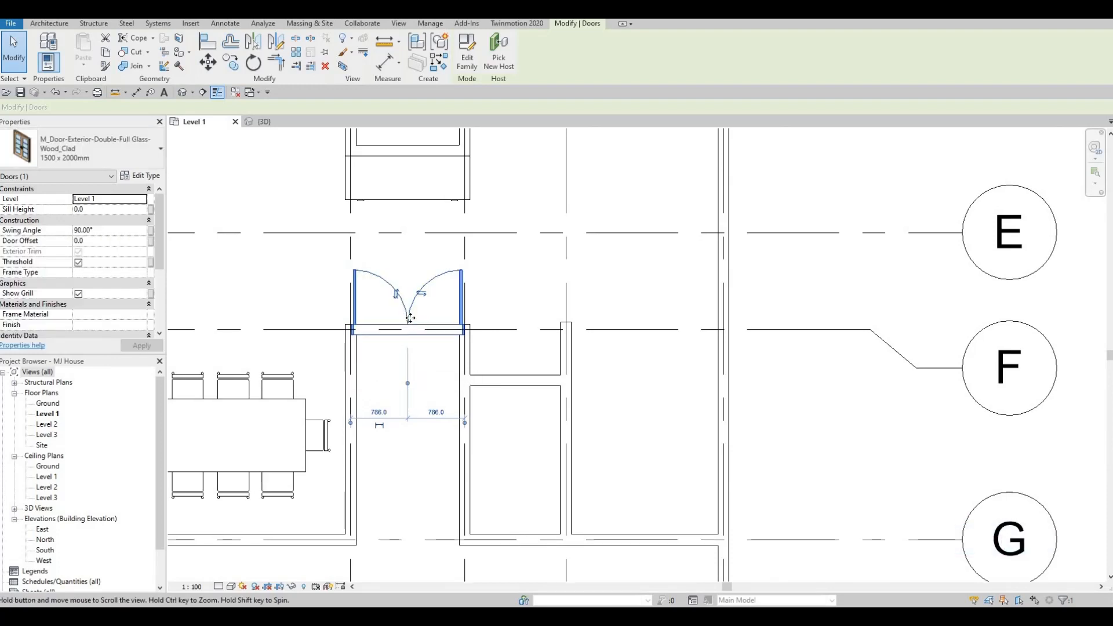
middle_click_drag(410, 317, 407, 338)
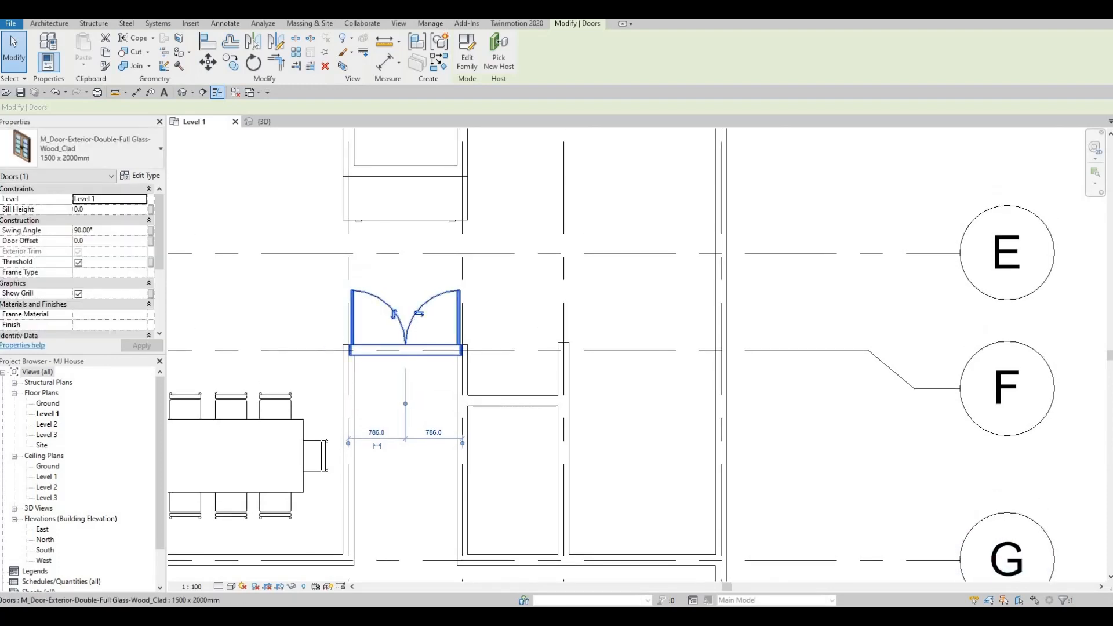
Duplicate the double door's type under the name 1300 x 2000mm
left_click(140, 175)
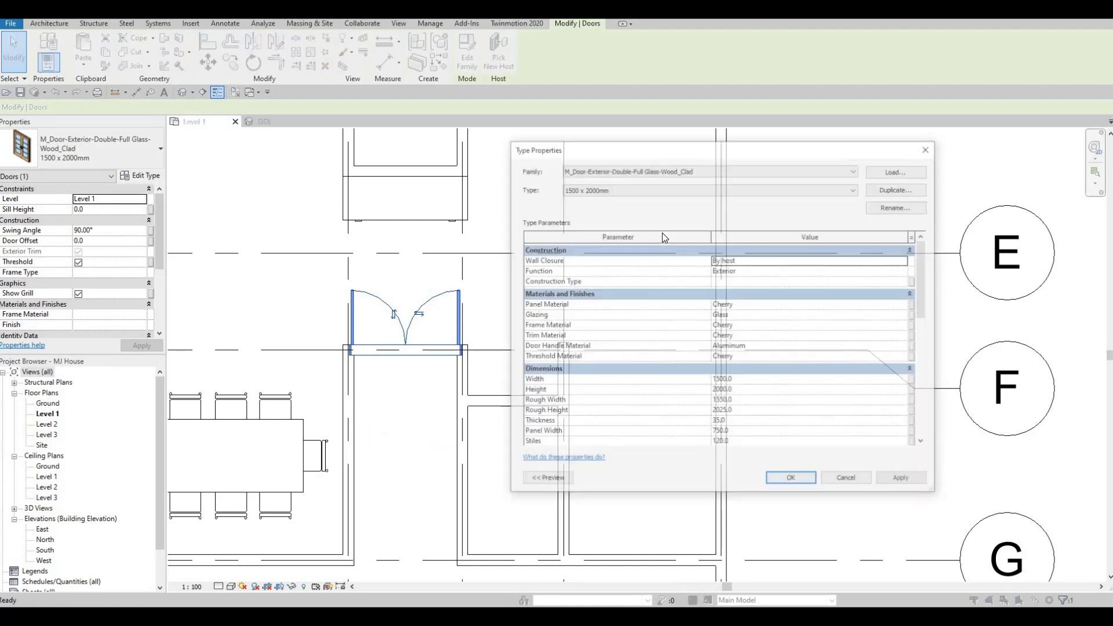
left_click(896, 190)
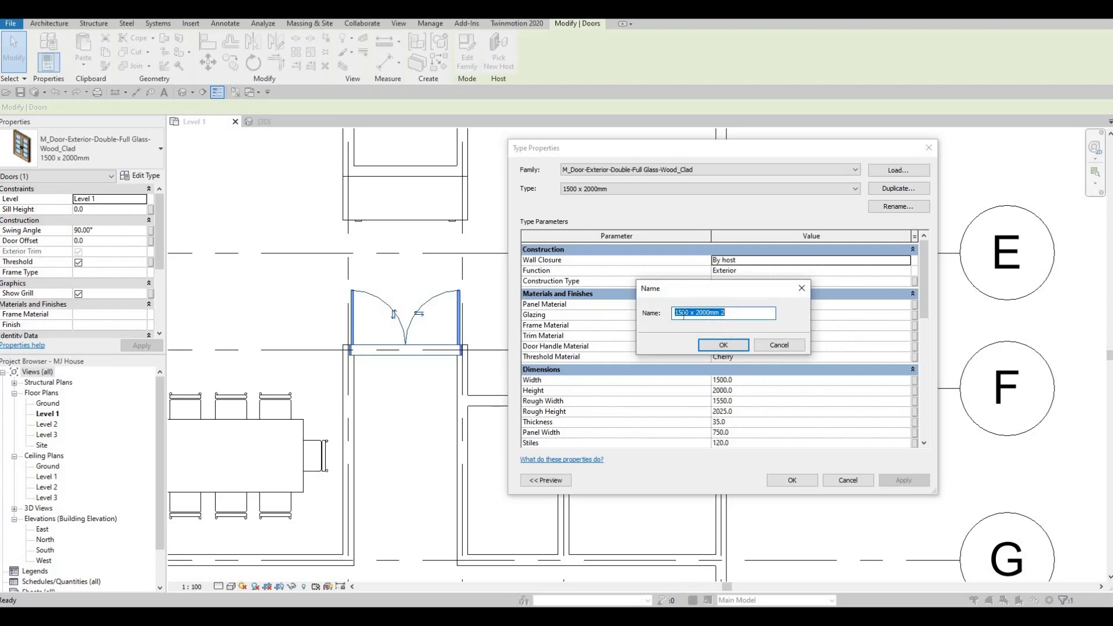
left_click(677, 314)
type("3")
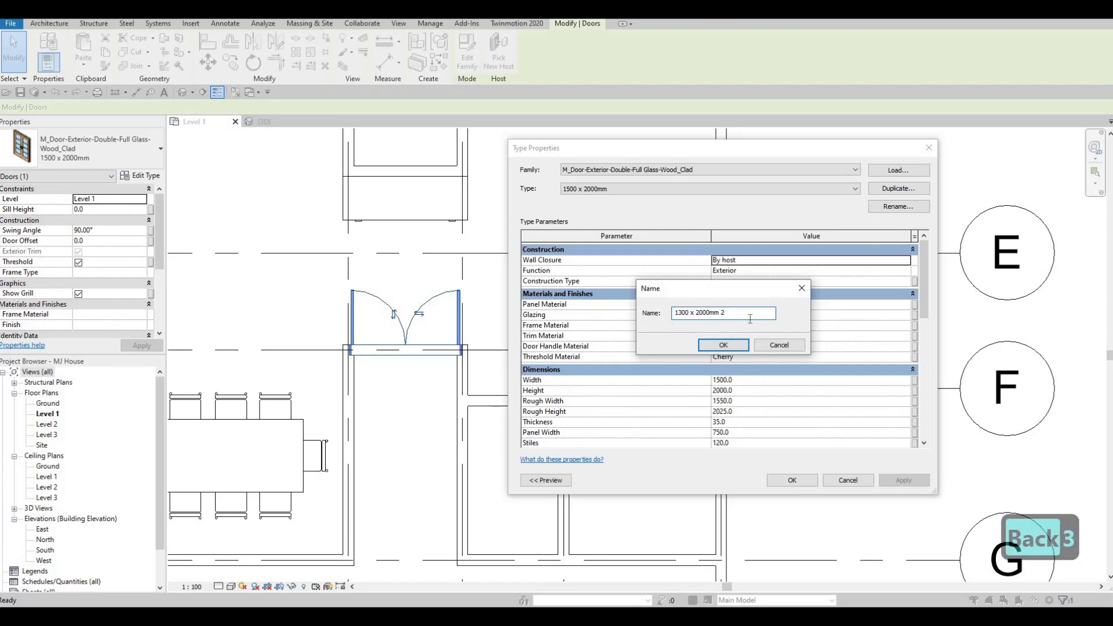
key("BackSpace")
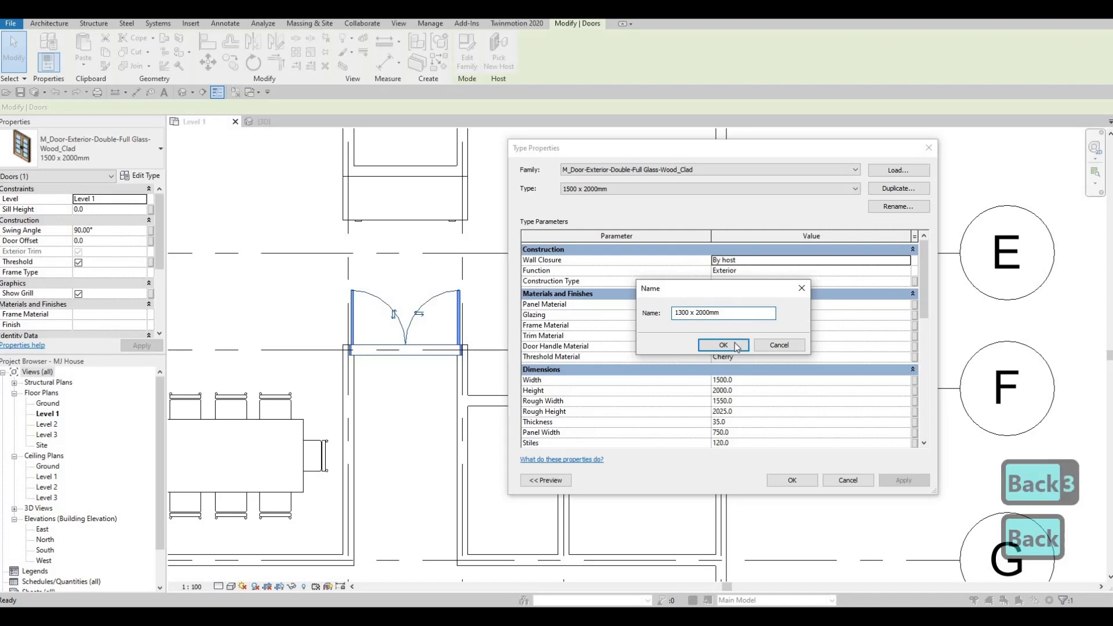
key("BackSpace")
left_click(736, 345)
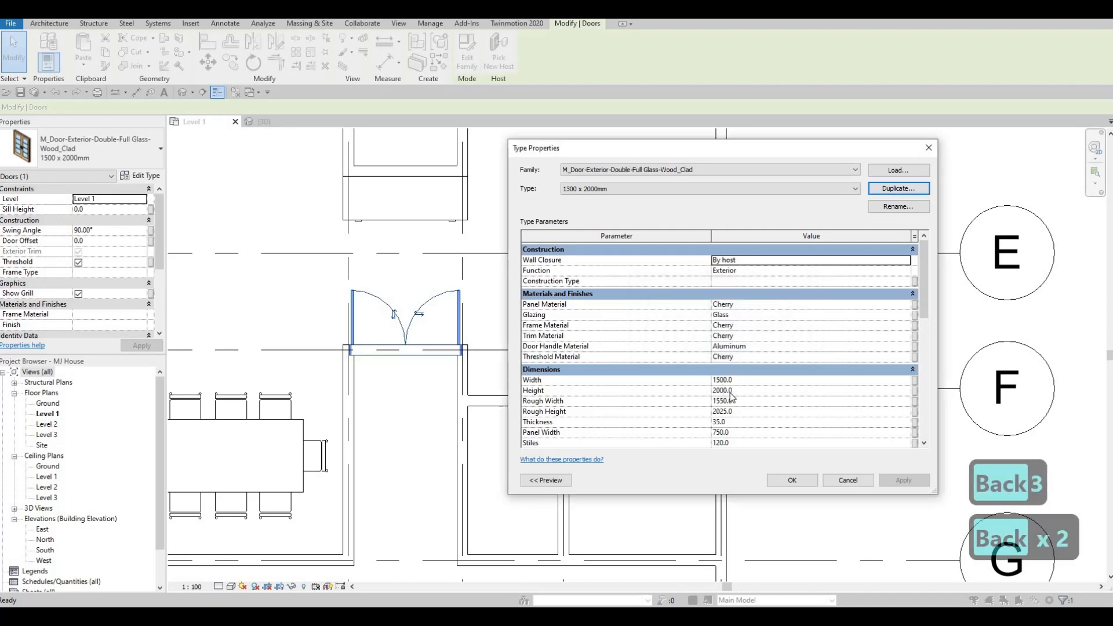
Set the new door type's width to 1300 mm and apply it to the double door
left_click(742, 380)
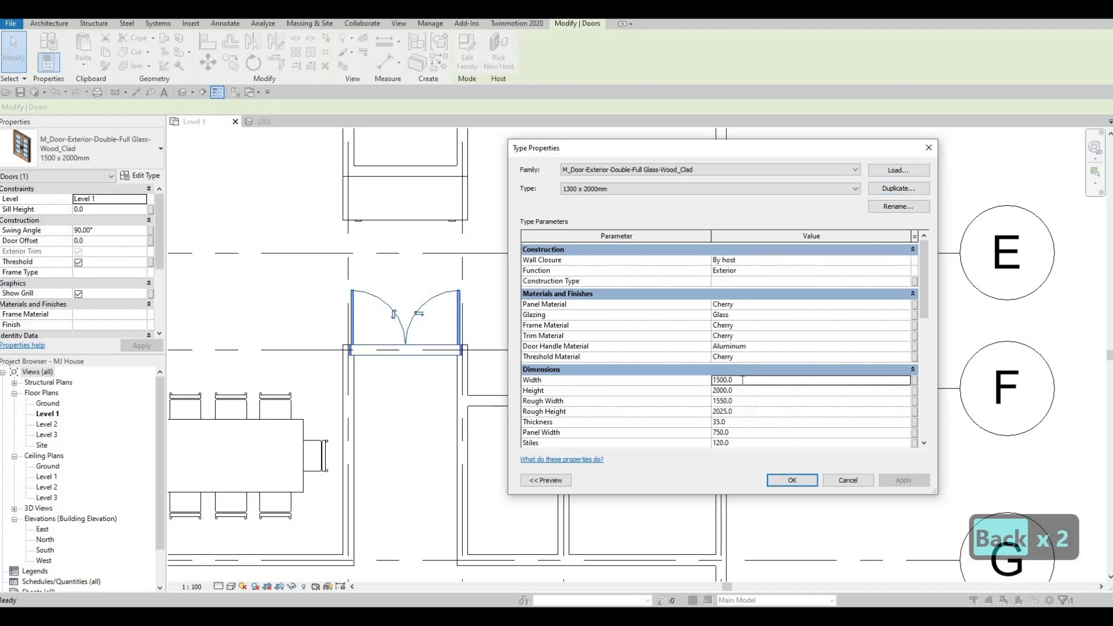
type("1300")
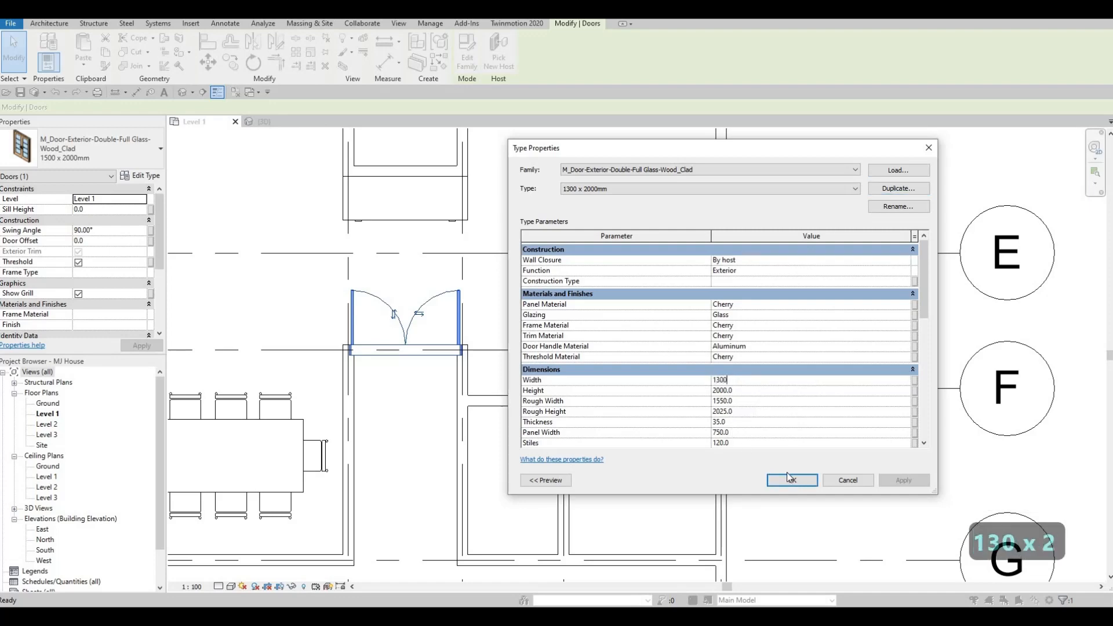
left_click(790, 479)
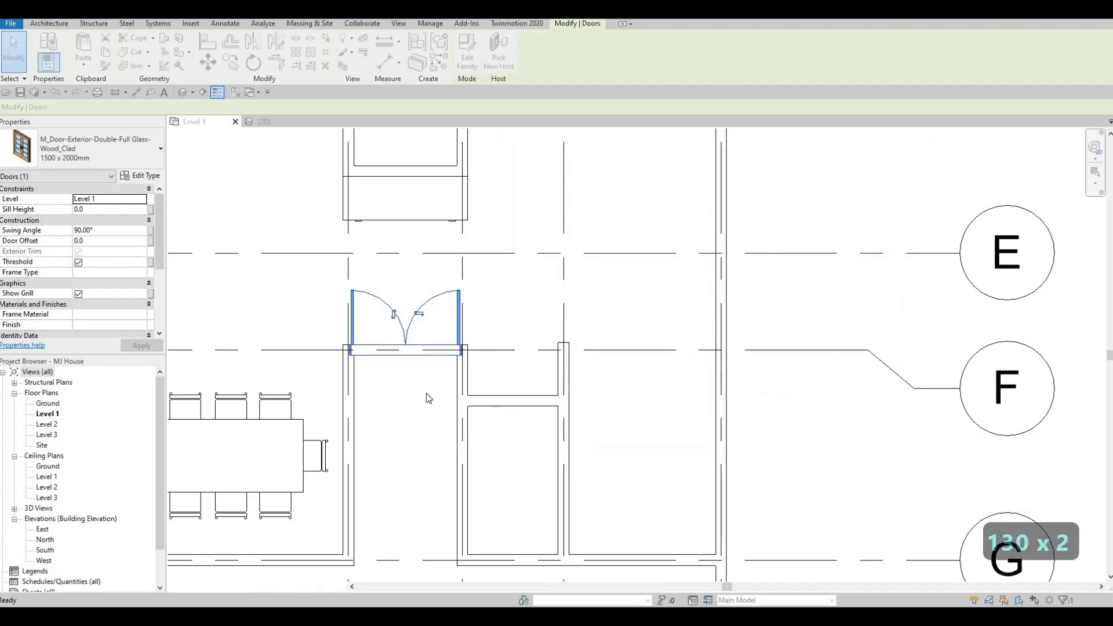
key("Escape")
key("Escape")
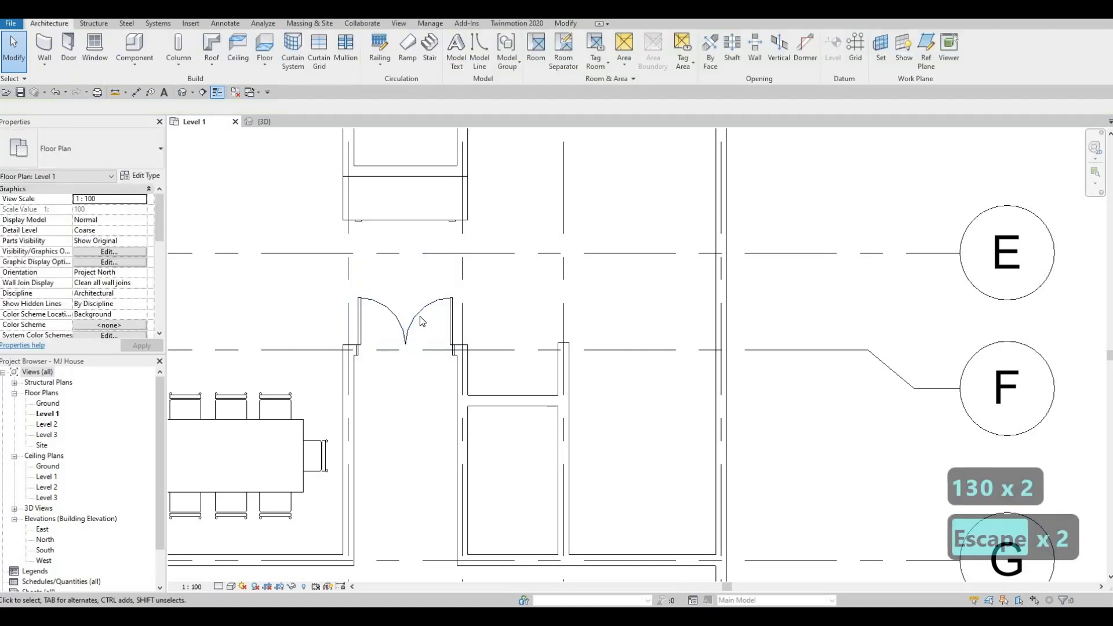
Inspect the resized double door's fit in the wall on grid F and its position in the surrounding plan
left_click(420, 316)
scroll(420, 321, "up", 3)
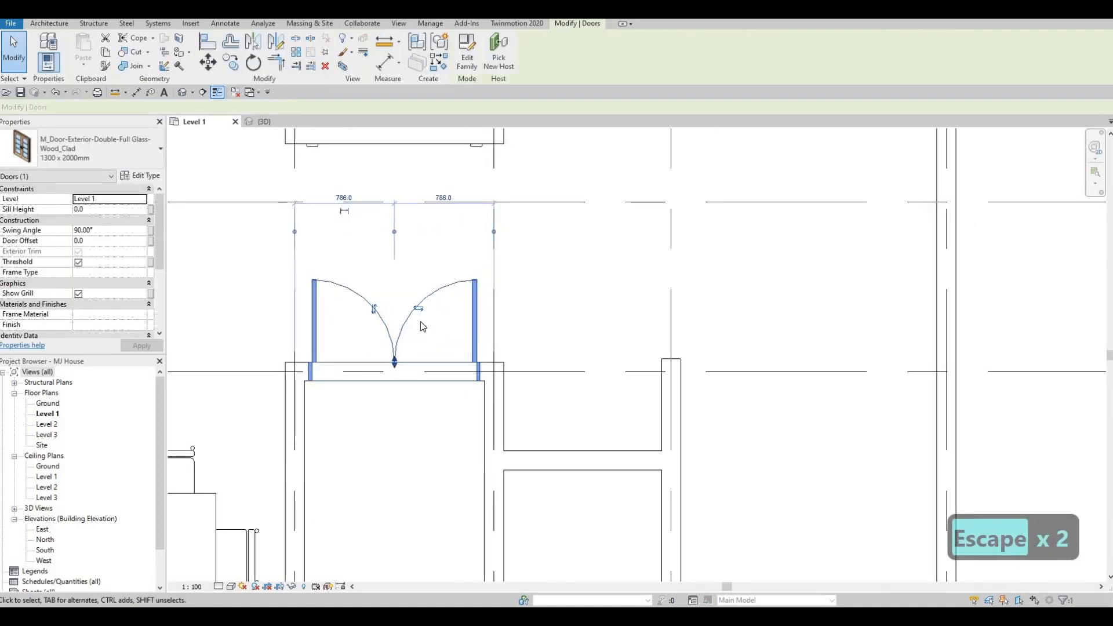
key("Escape")
key("Escape")
key("Escape")
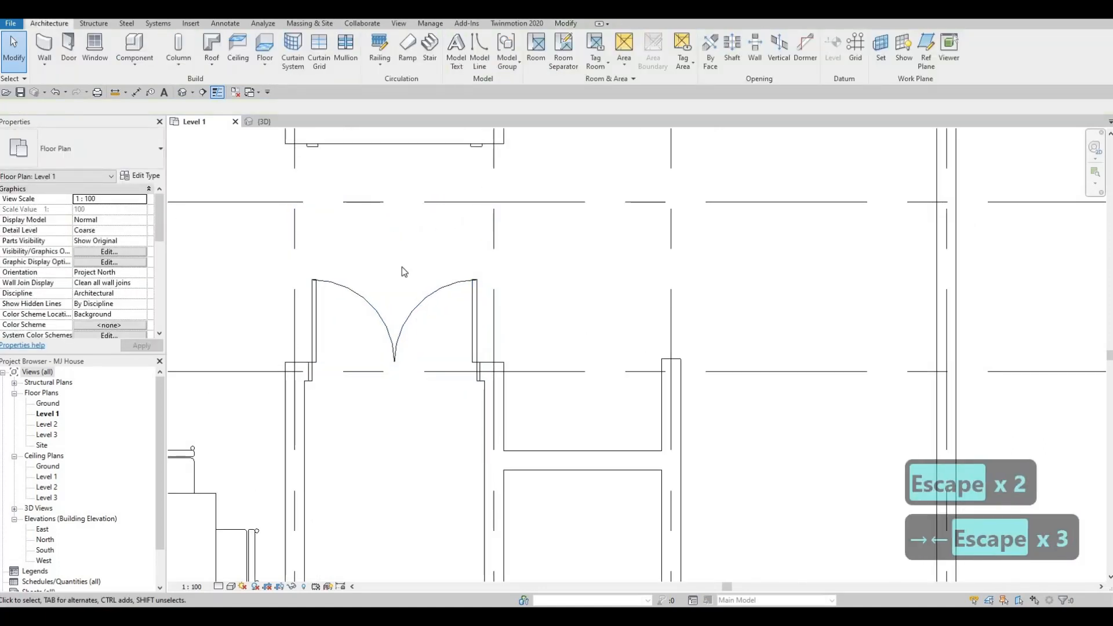
middle_click_drag(389, 327, 398, 261)
scroll(398, 261, "down", 1)
left_click(390, 260)
middle_click_drag(430, 329, 468, 350)
scroll(468, 350, "down", 1)
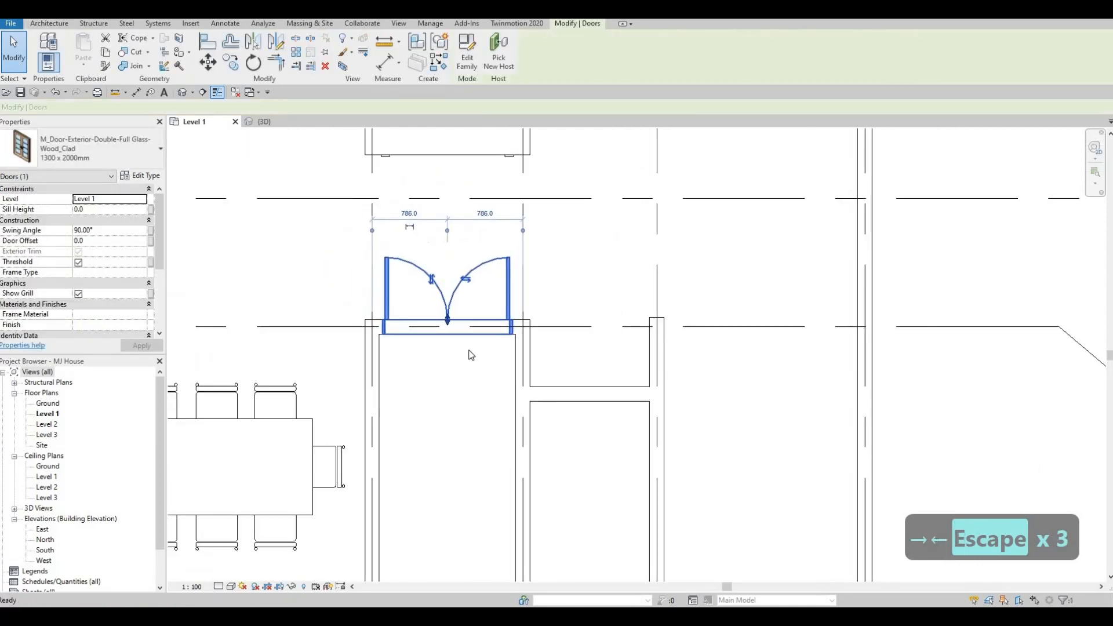
key("Escape")
scroll(470, 355, "down", 2)
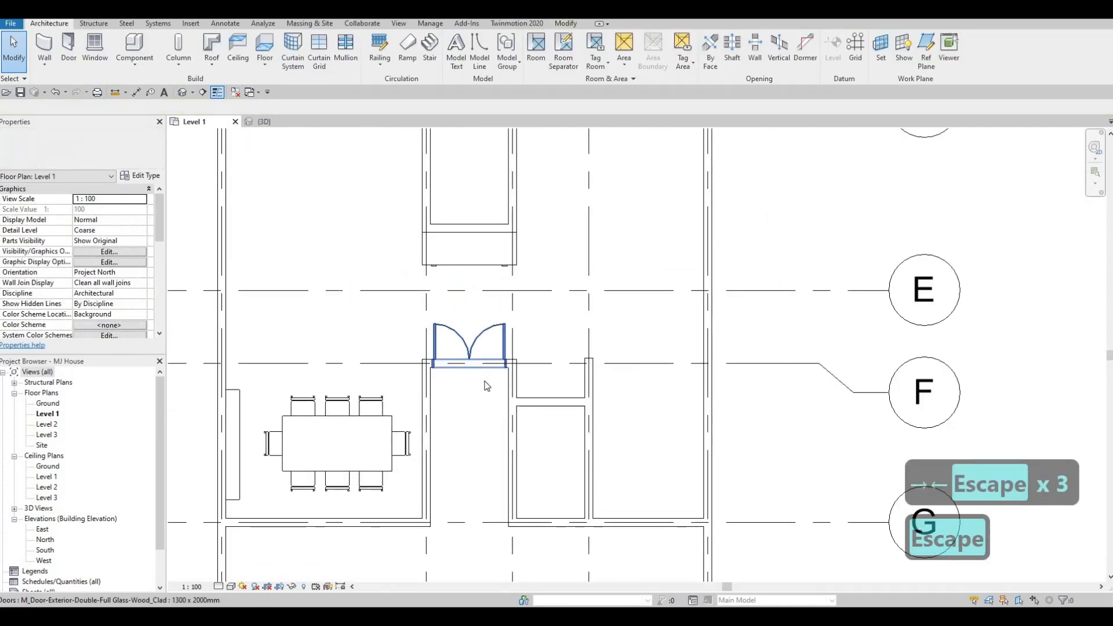
middle_click_drag(481, 416, 510, 363)
scroll(509, 363, "down", 1)
middle_click_drag(638, 170, 578, 171)
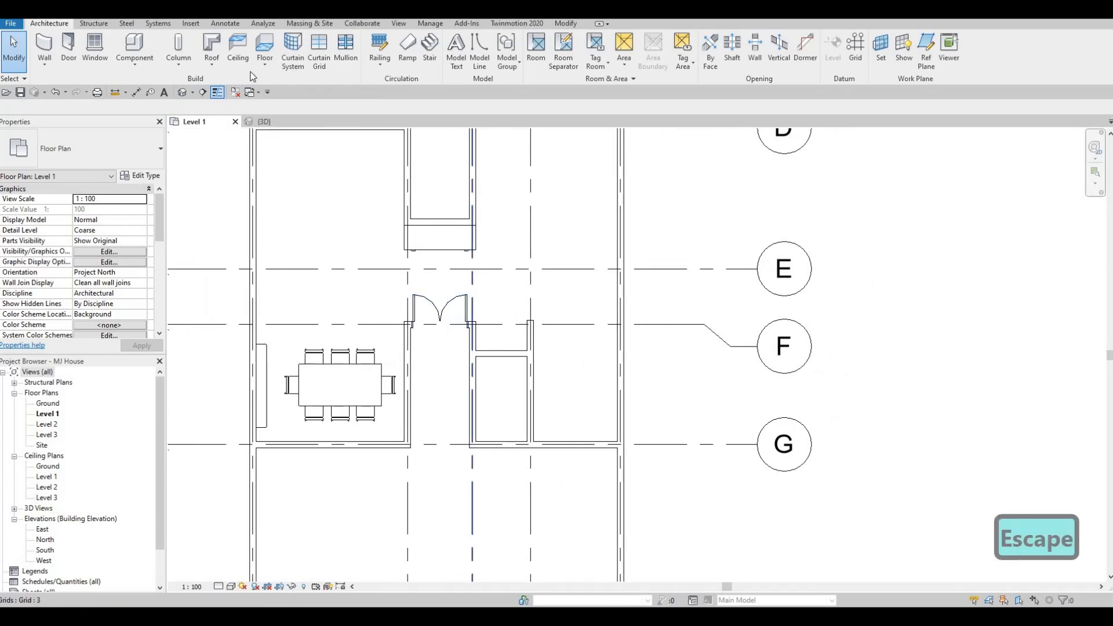
Browse the Residential door families for loading and preview the interior pocket and single door designs
left_click(191, 23)
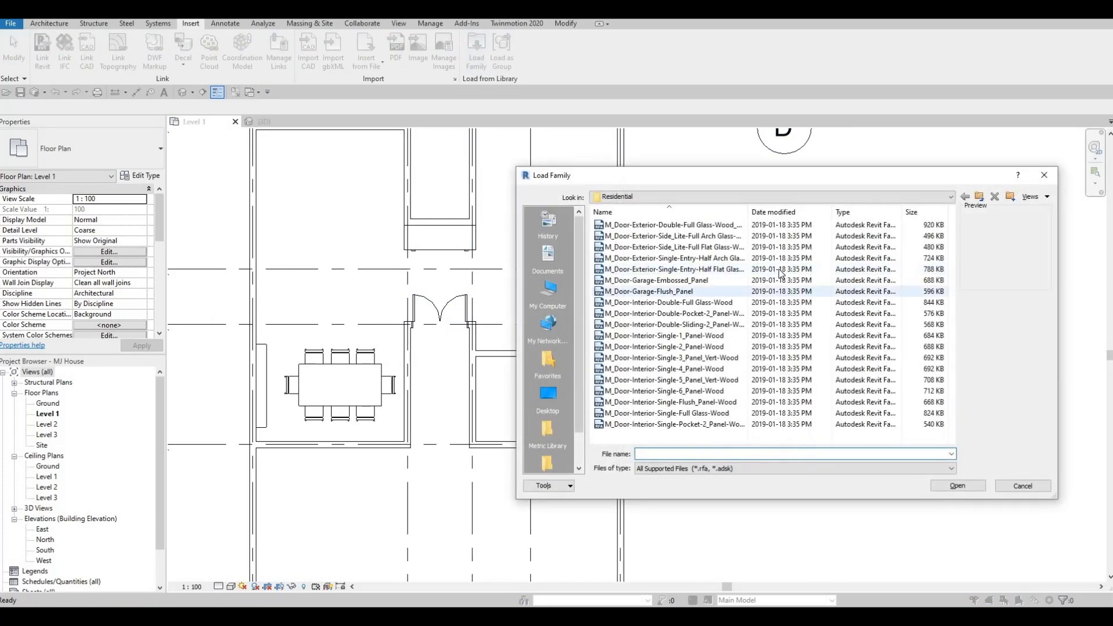
left_click(695, 281)
left_click(692, 314)
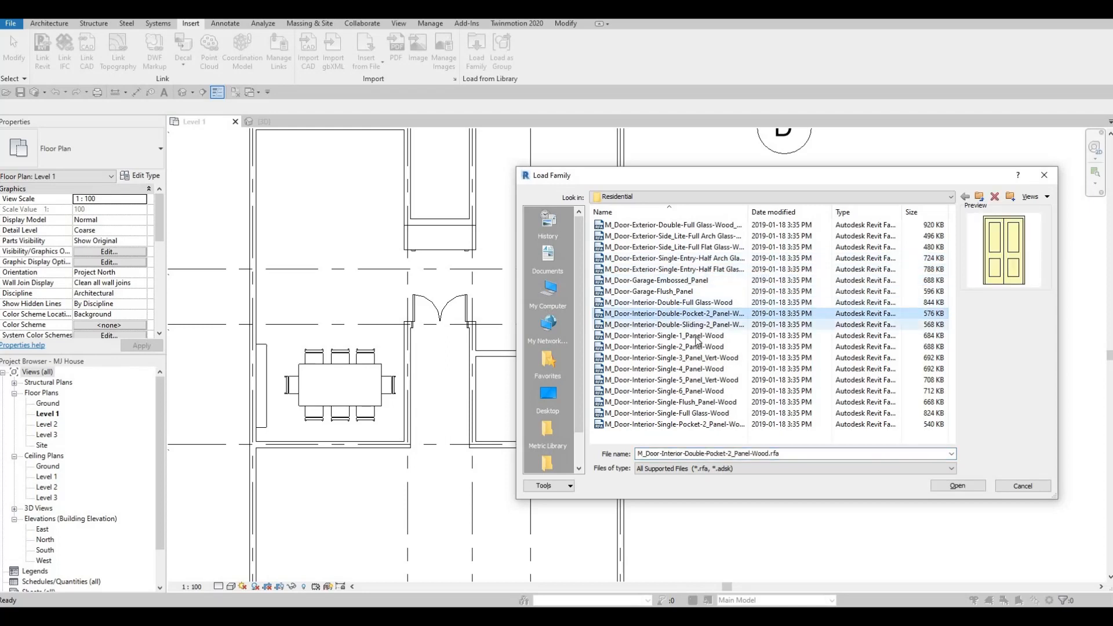
left_click(695, 336)
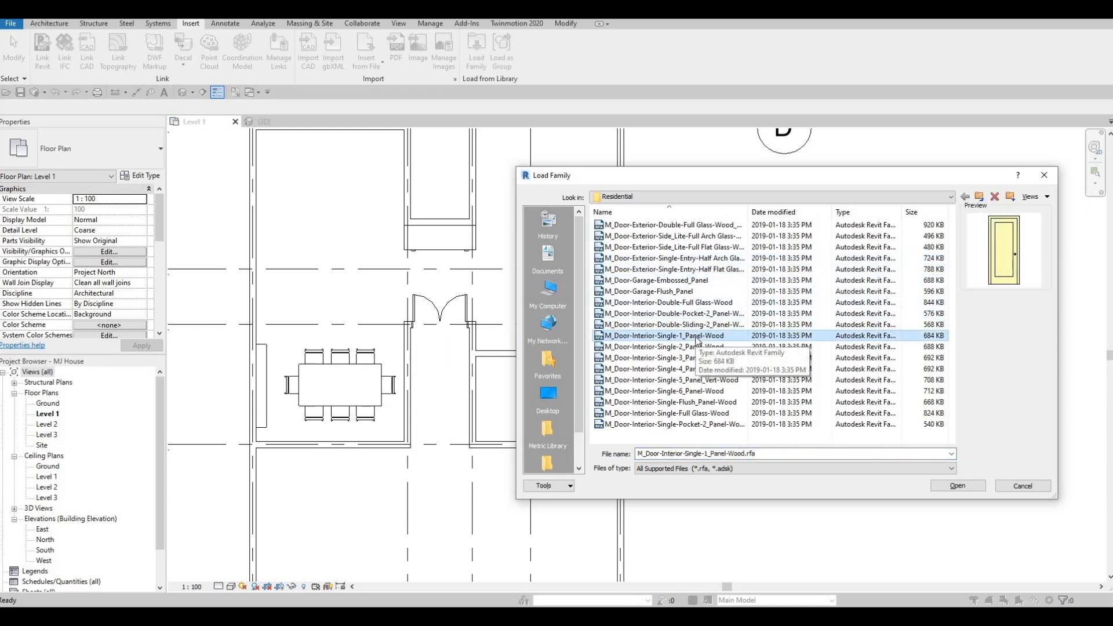
key("Down")
key("Down")
key("Down")
key("Down")
key("Down")
key("Down")
key("Down")
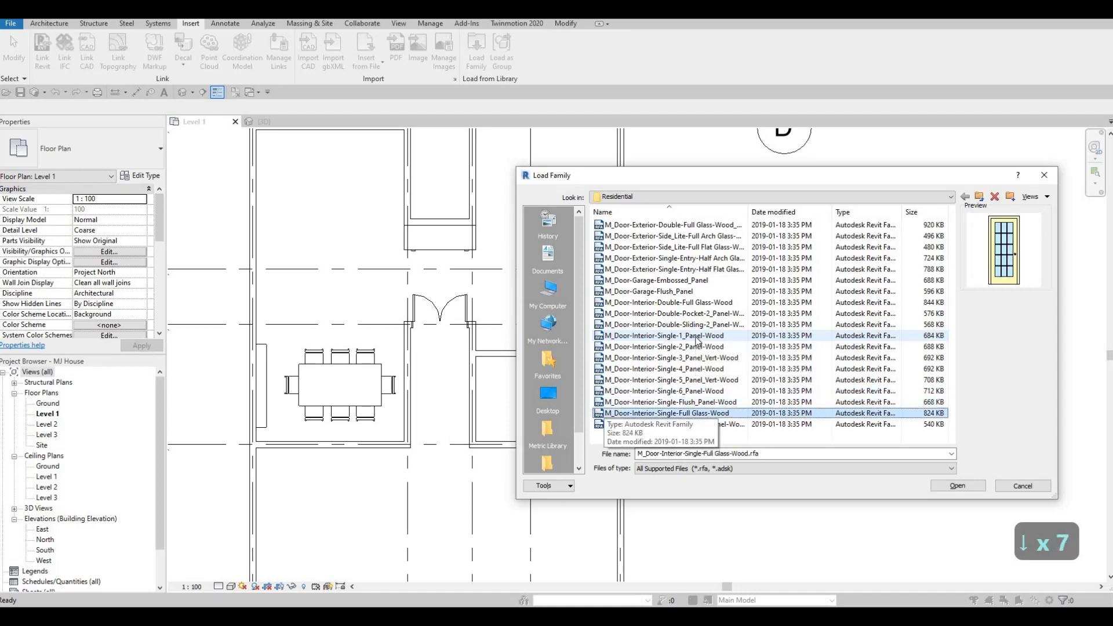
key("Down")
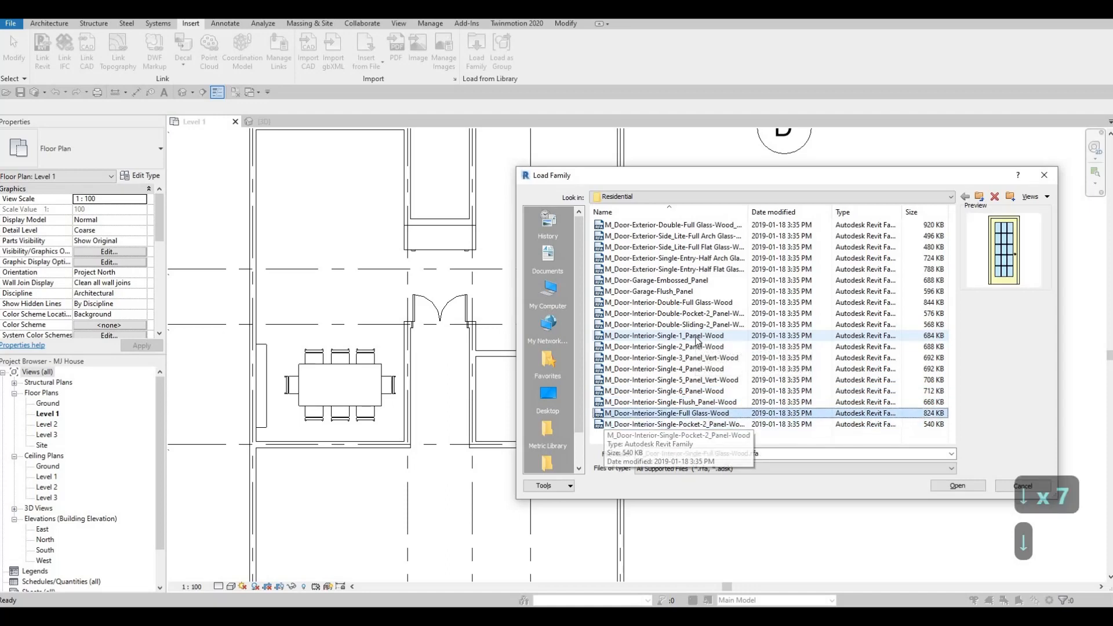
Choose the M_Door-Interior-Single-5_Panel_Vert-Wood family from the Residential door families and open it for loading
key("Up")
key("Up")
key("Up")
key("Up")
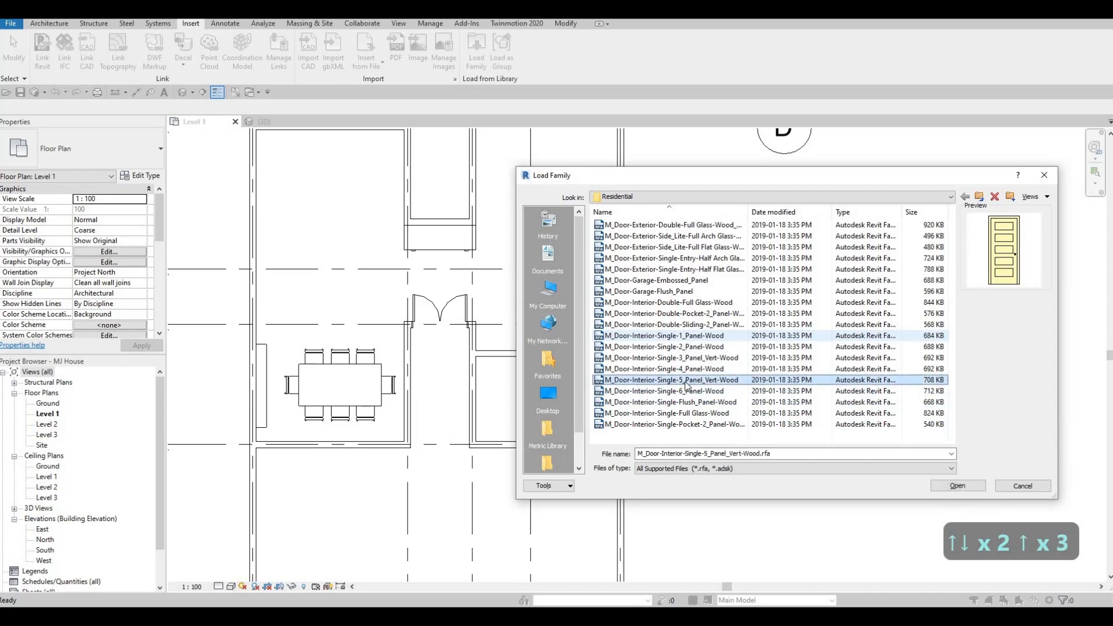
left_click(956, 486)
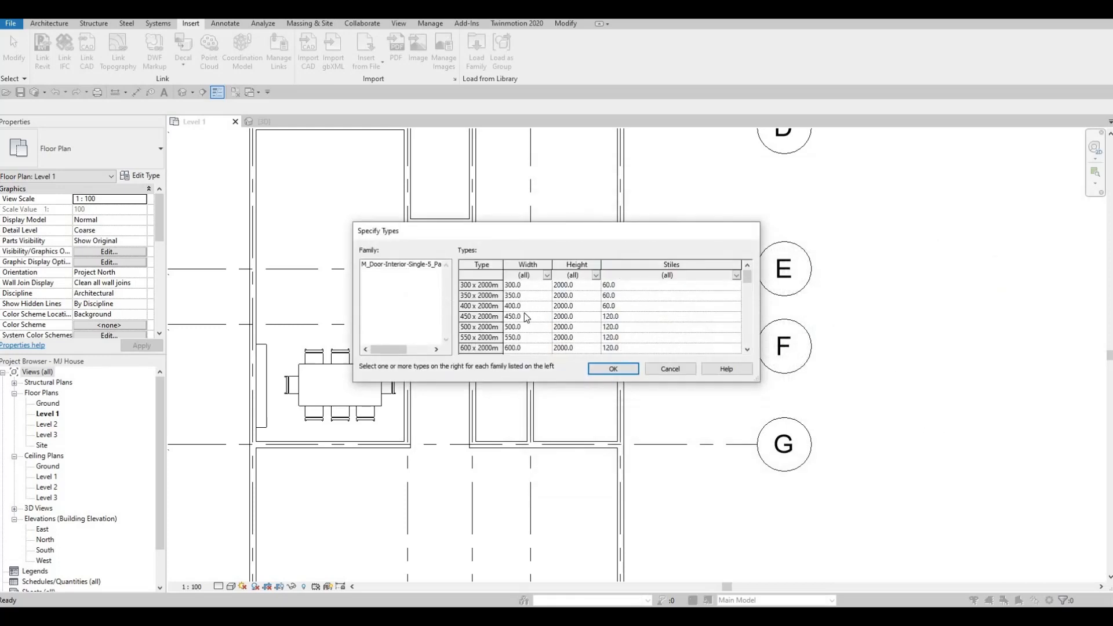
Load every type of the five-panel interior door, from 300 x 2000mm through 900 x 2400mm, accepting the large number of types
left_click(487, 286)
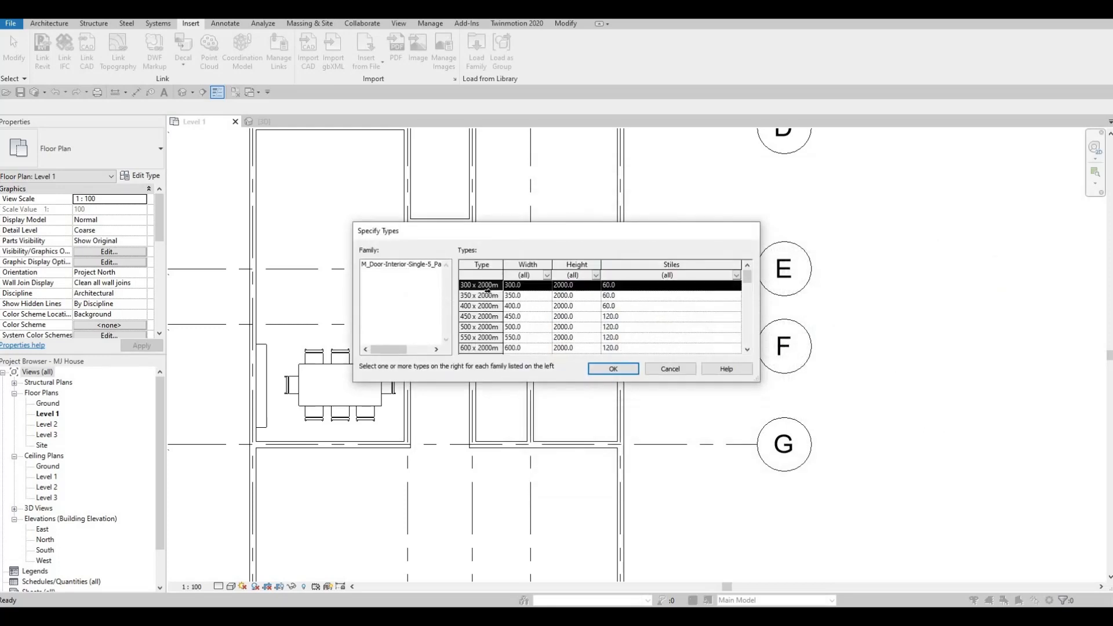
left_click_drag(747, 278, 754, 353)
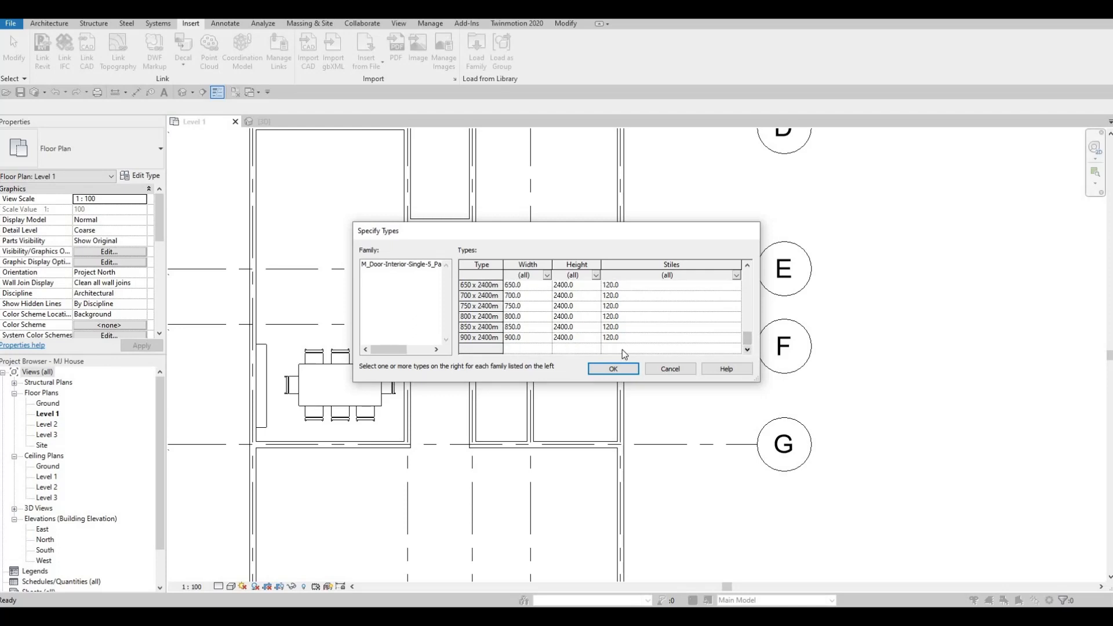
left_click(578, 341, "shift")
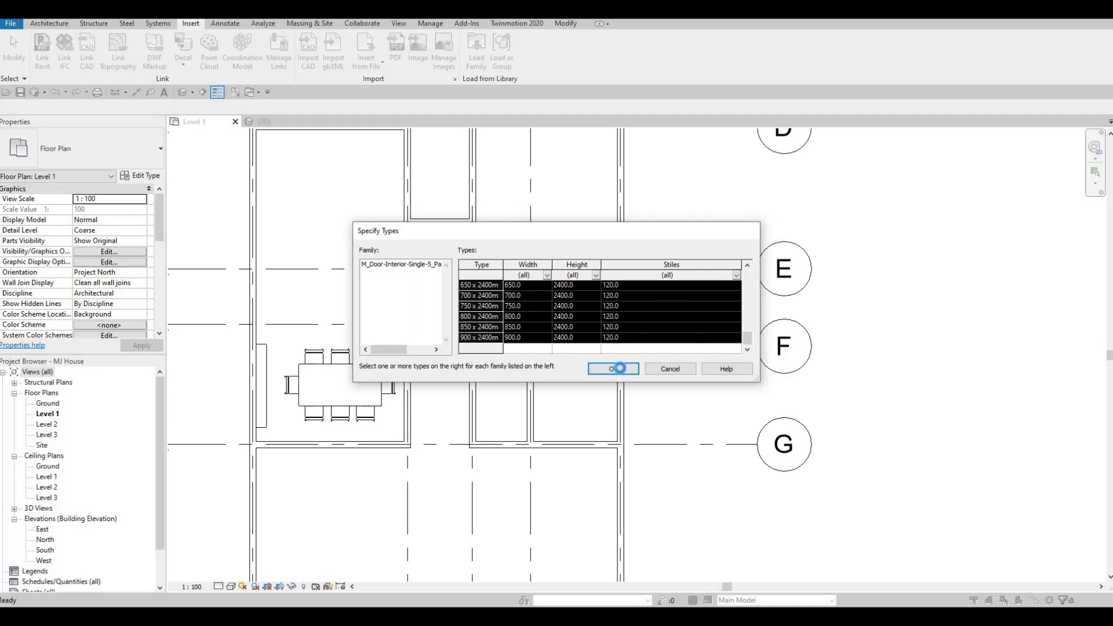
left_click(621, 367)
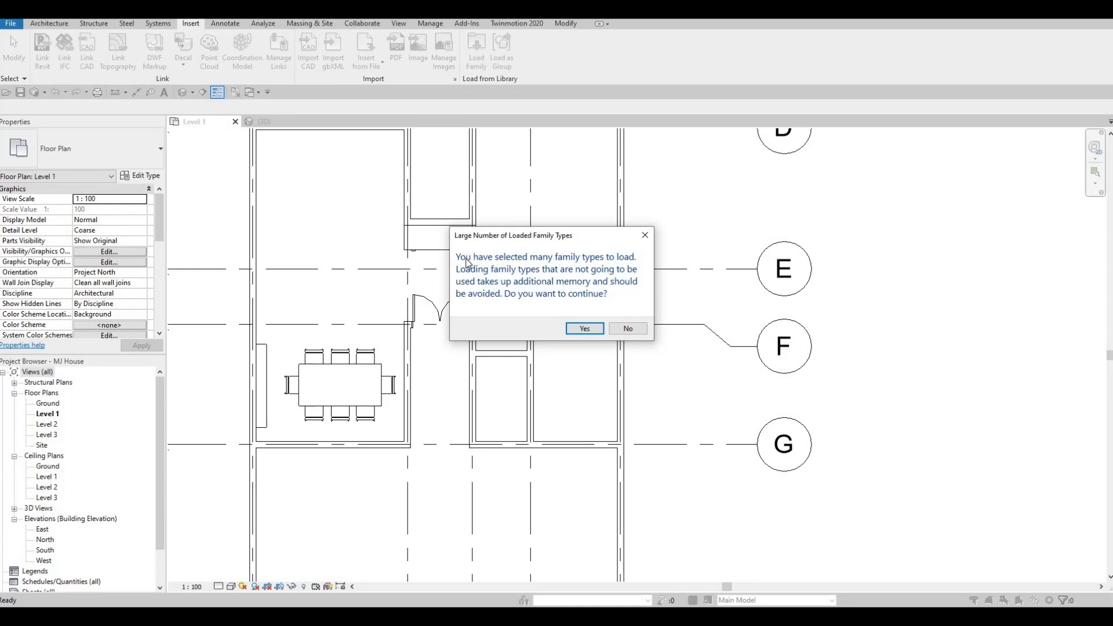
left_click(585, 328)
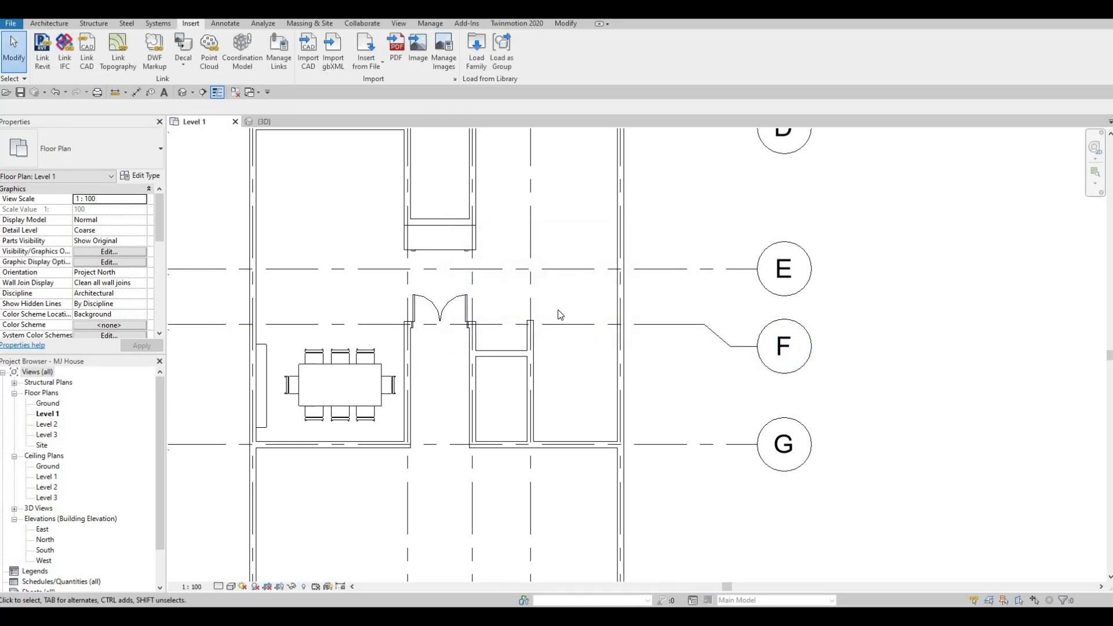
key("Up")
key("Up")
key("c")
key("m")
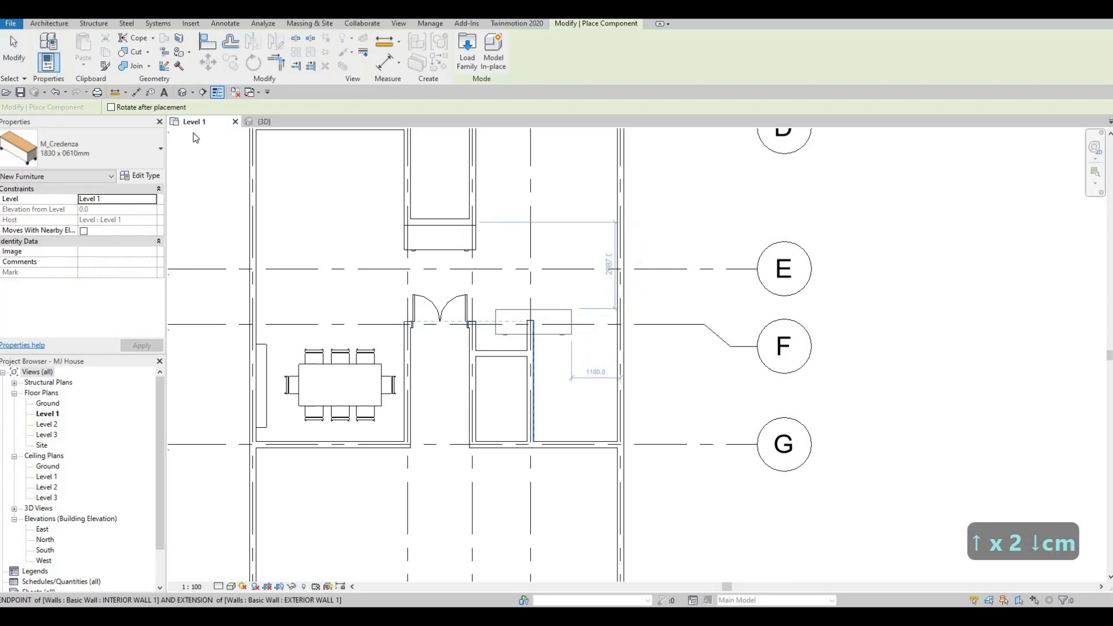
key("Escape")
key("Escape")
Place a 700 x 2000mm five-panel interior door in the short horizontal wall of the small room between grids F and G, swinging into the room
key("d")
key("r")
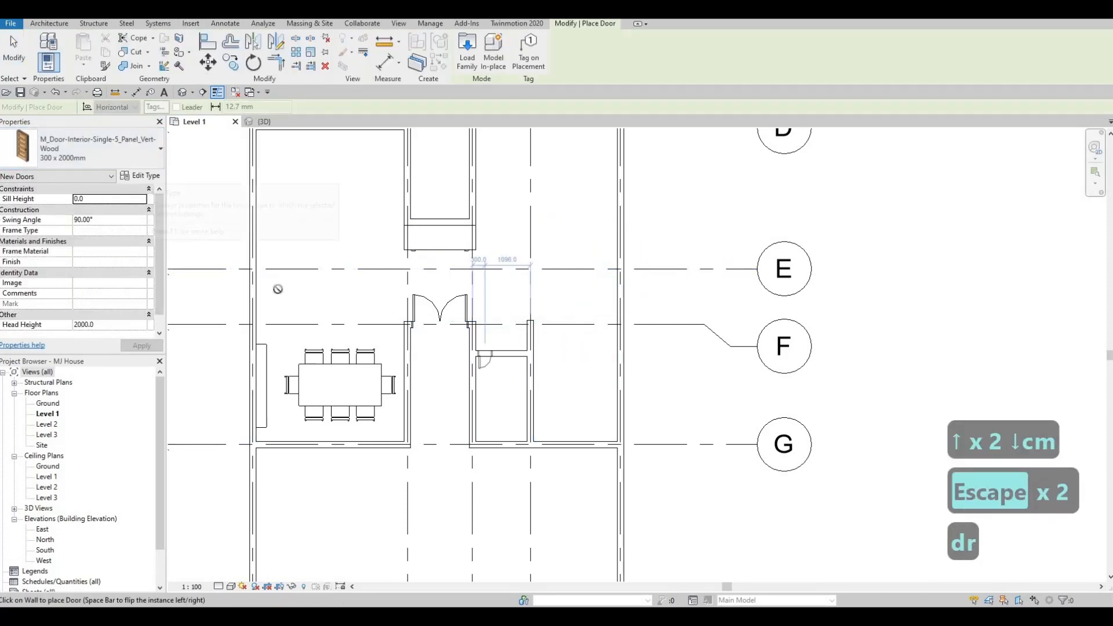
left_click(74, 145)
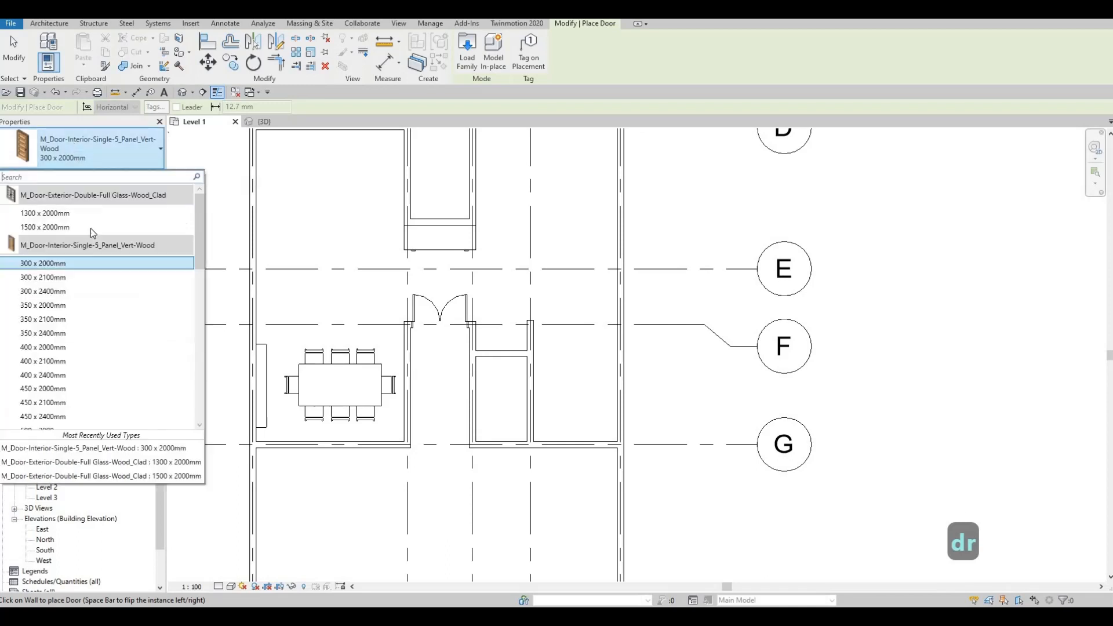
scroll(78, 321, "down", 3)
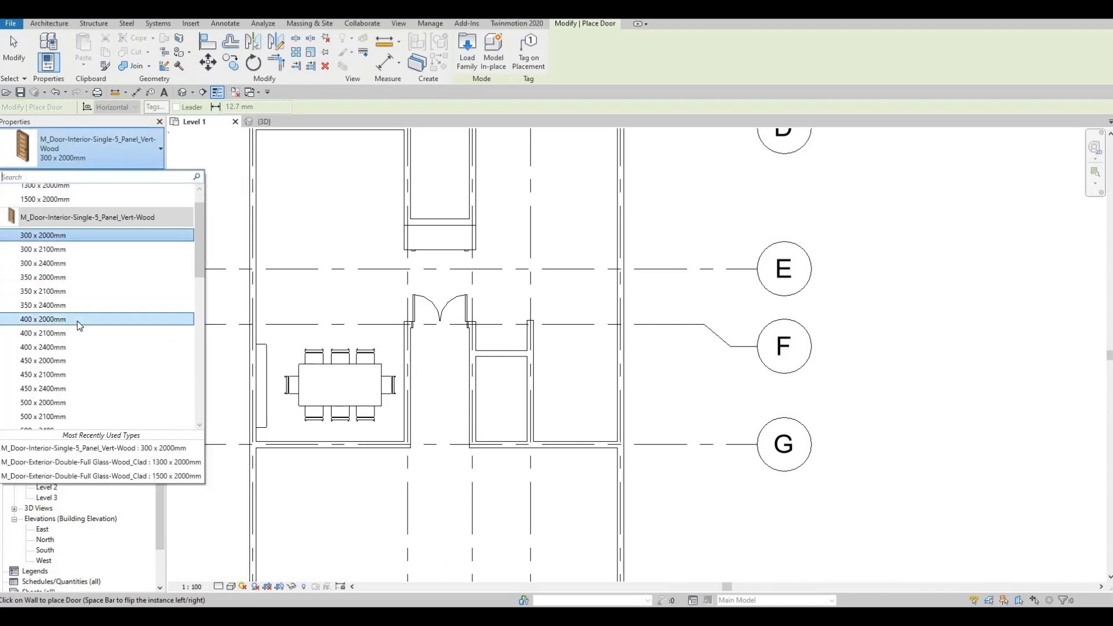
scroll(102, 235, "up", 3)
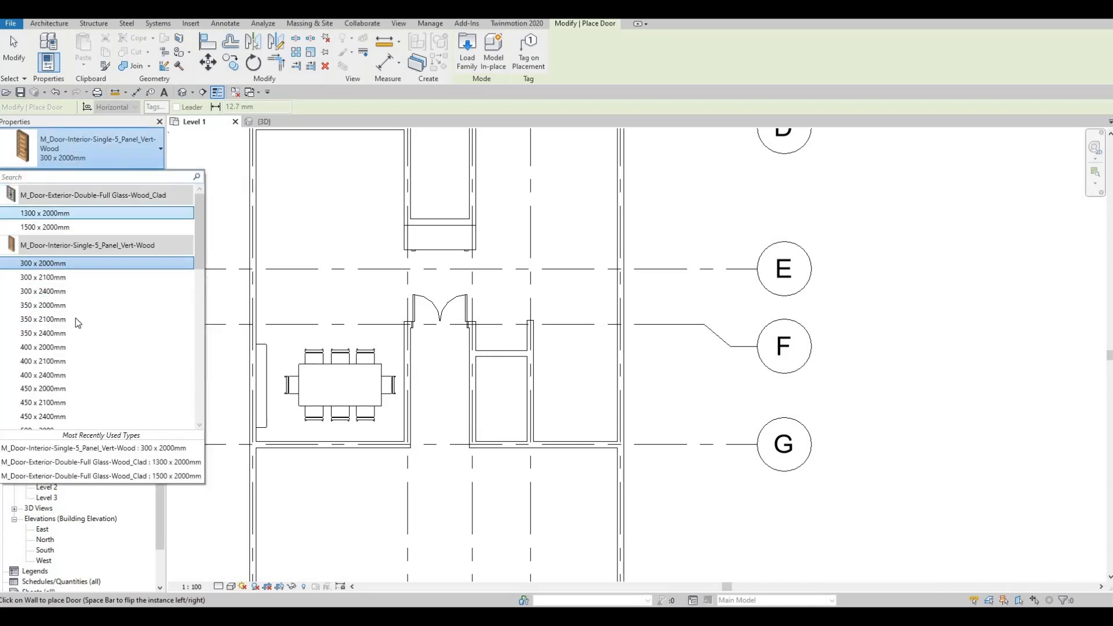
scroll(68, 333, "down", 5)
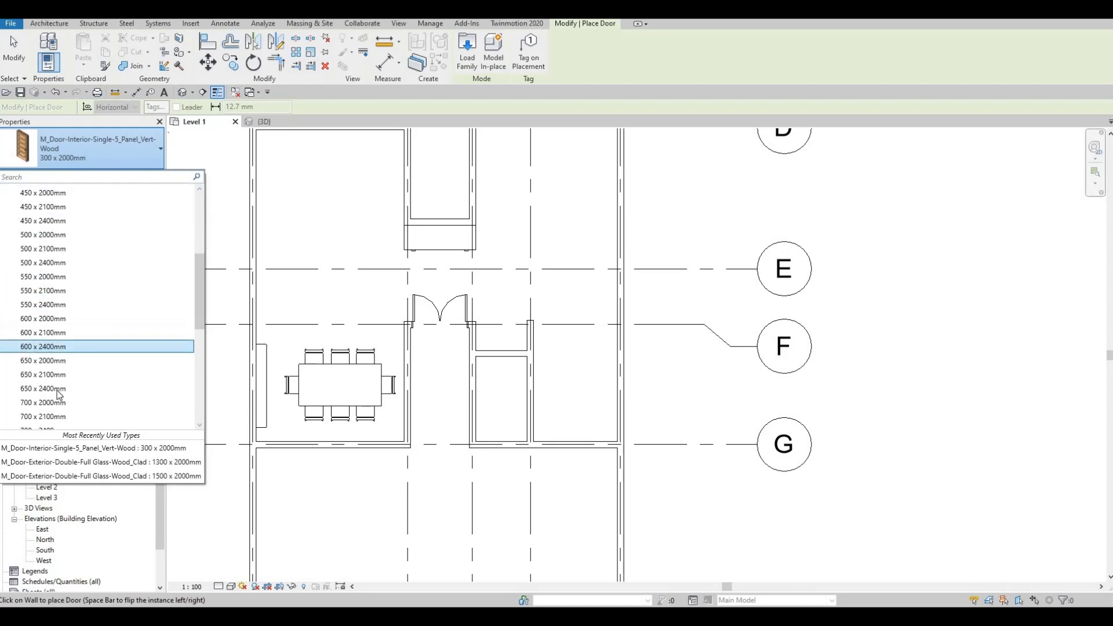
mouse_move(65, 378)
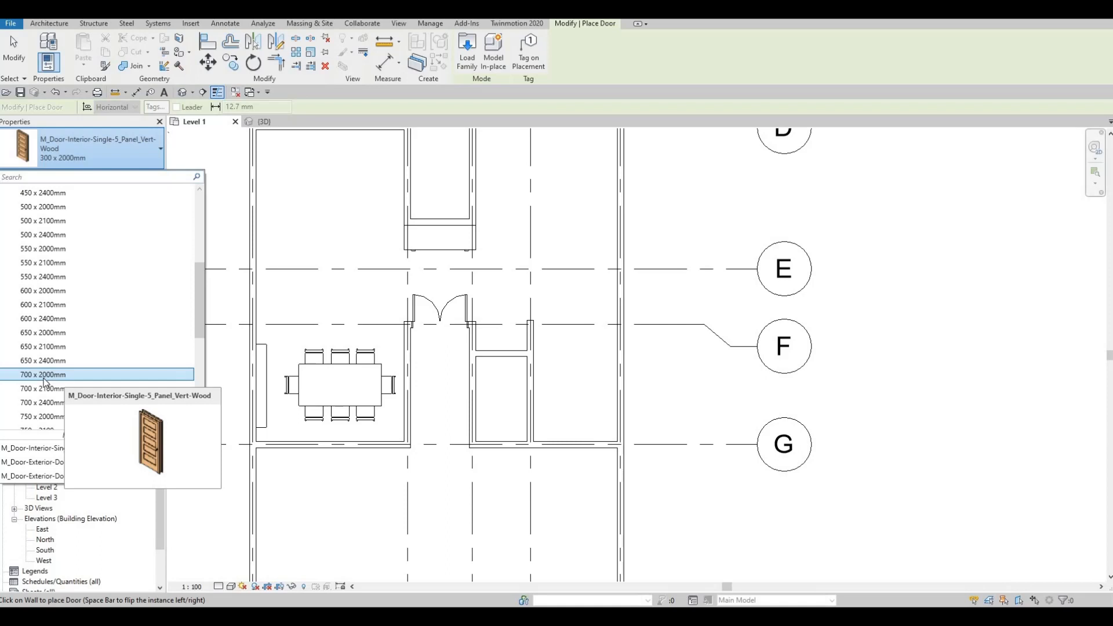
left_click(45, 375)
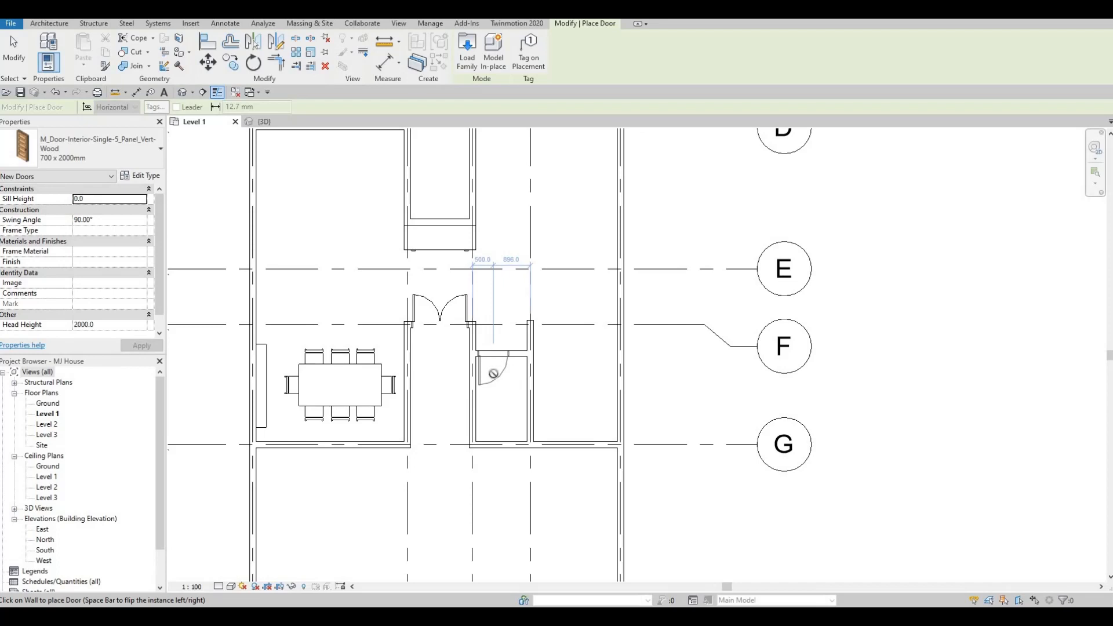
left_click(502, 428)
key("Escape")
key("Escape")
key("Escape")
Browse the Canada family library for loading, down to Plumbing, Architectural, Fixtures, Water Closets
mouse_move(496, 417)
middle_mouse_down()
mouse_move(490, 376)
mouse_move(500, 420)
middle_mouse_up()
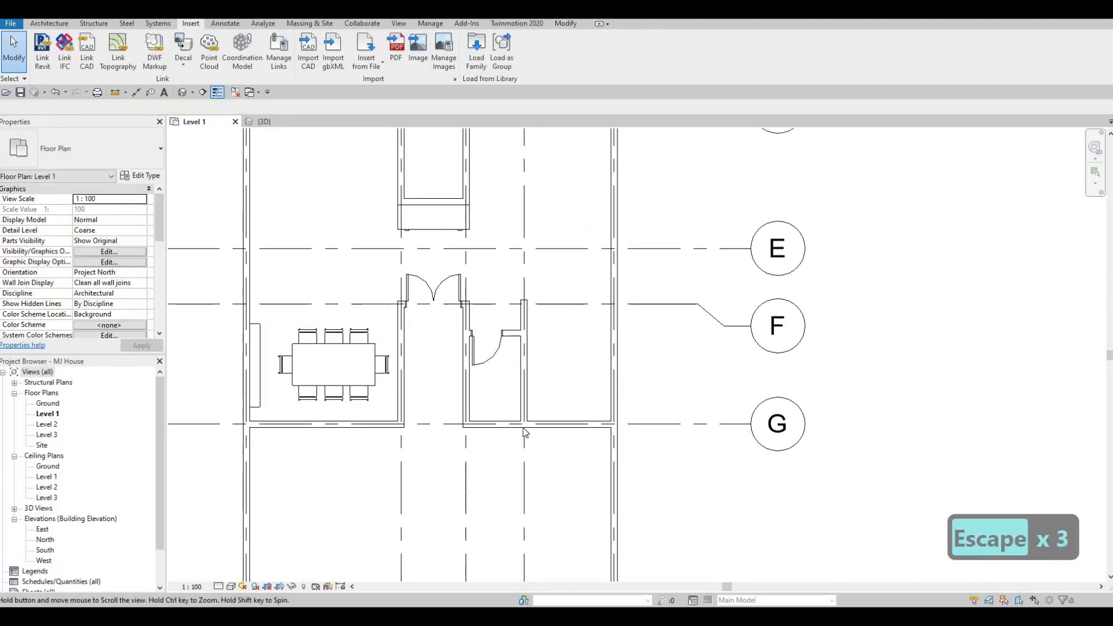
scroll(510, 426, "down", 1)
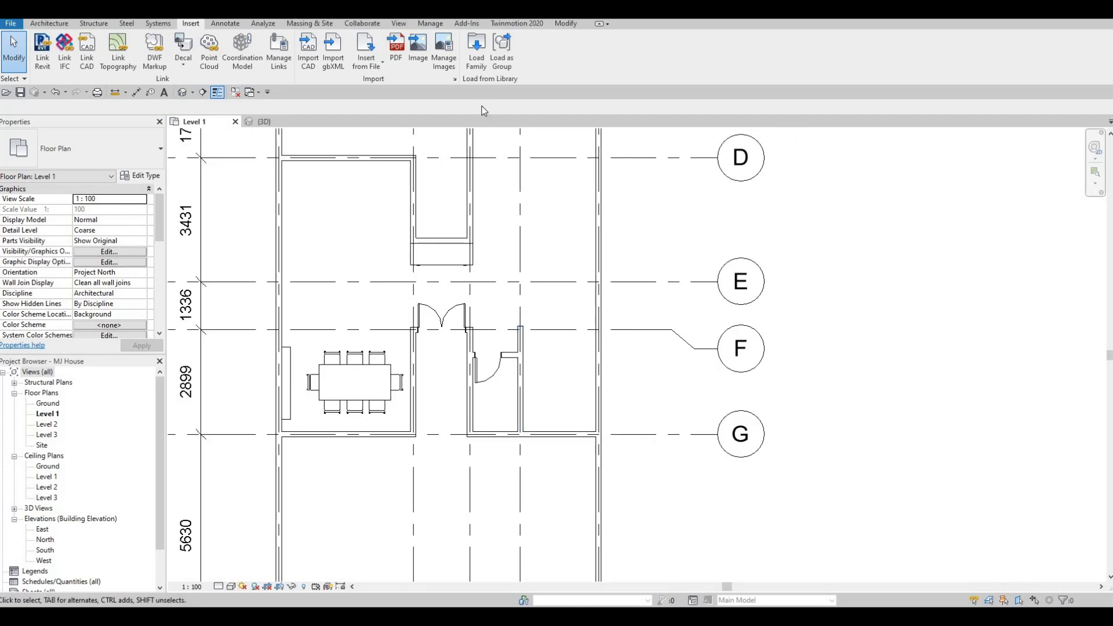
left_click(478, 61)
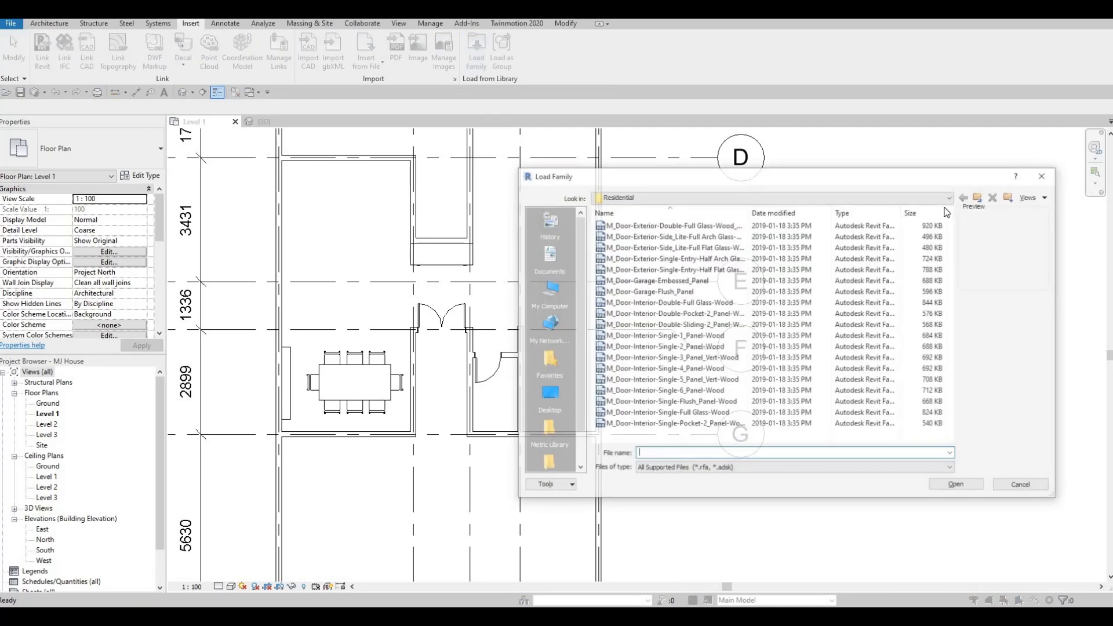
left_click(979, 197)
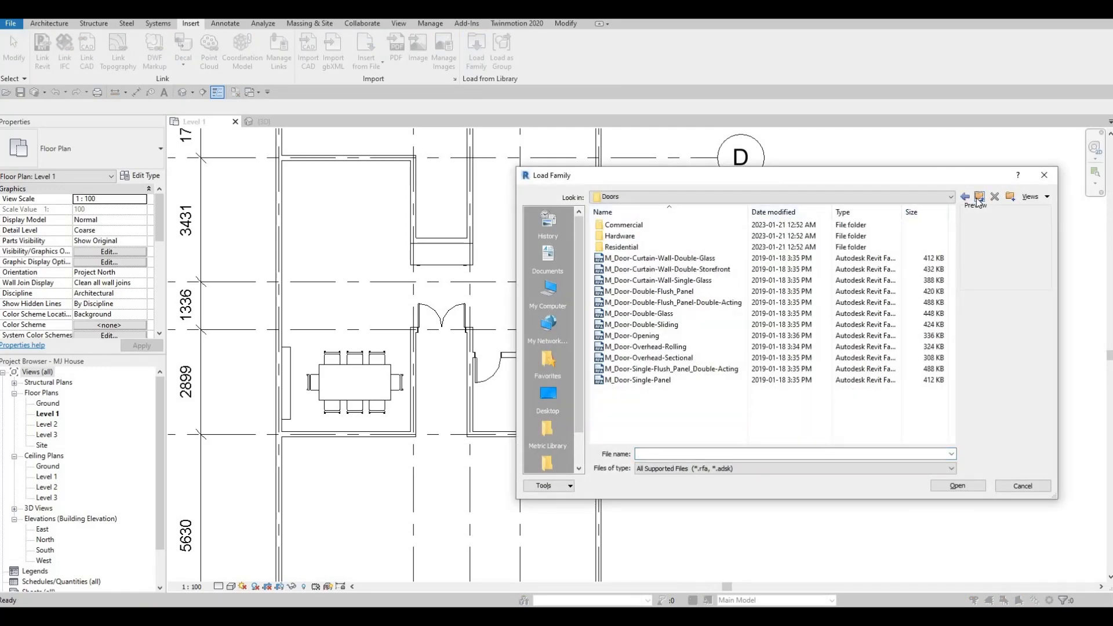
left_click(979, 197)
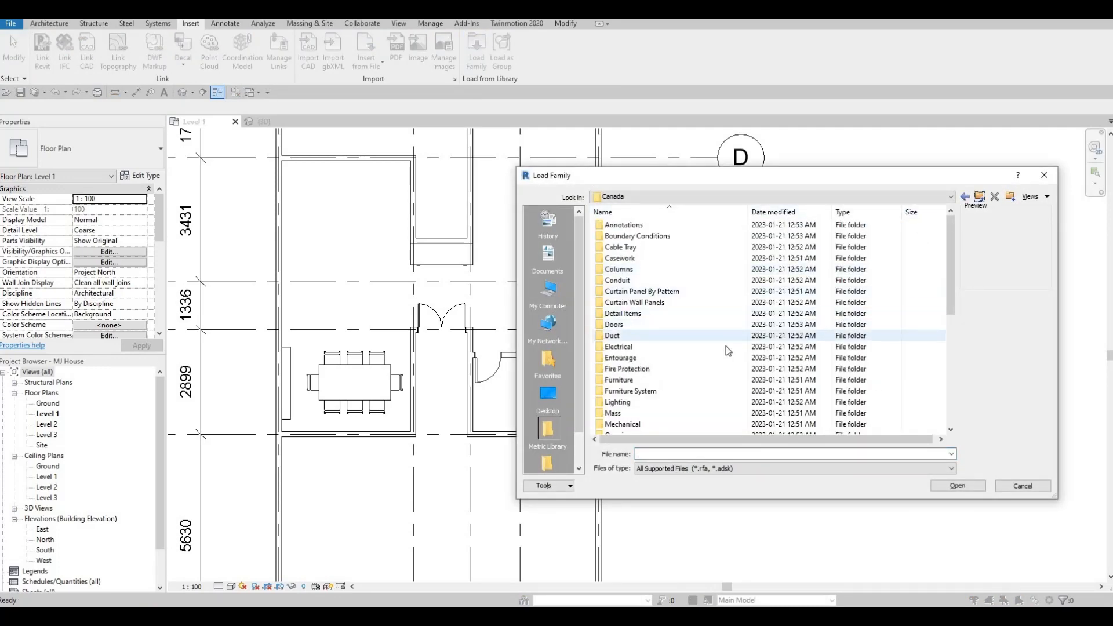
scroll(678, 388, "down", 1)
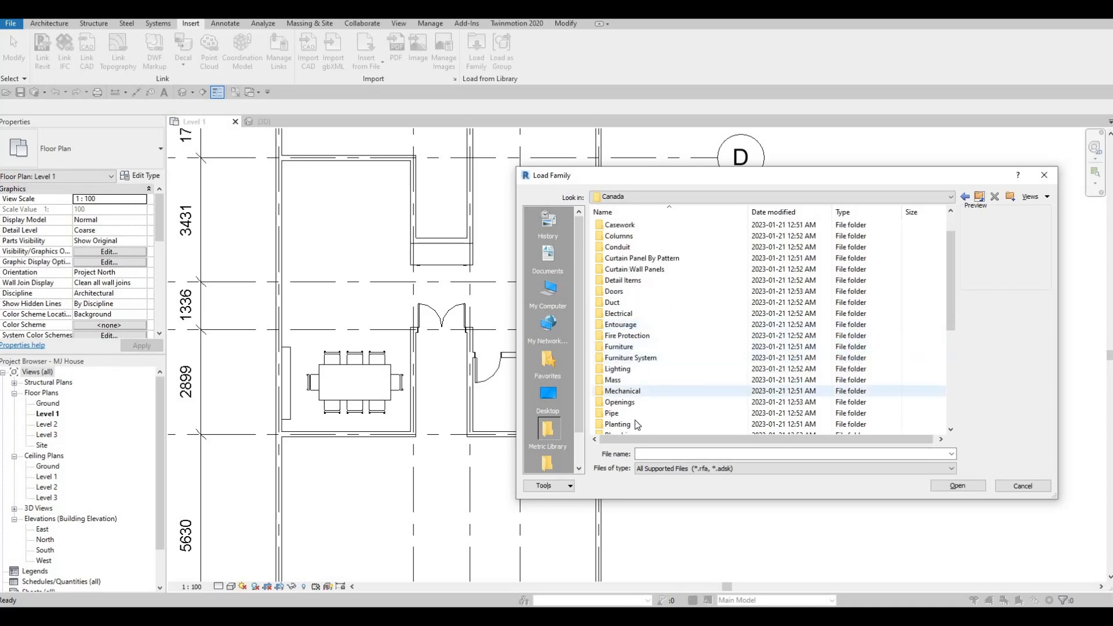
scroll(646, 371, "down", 3)
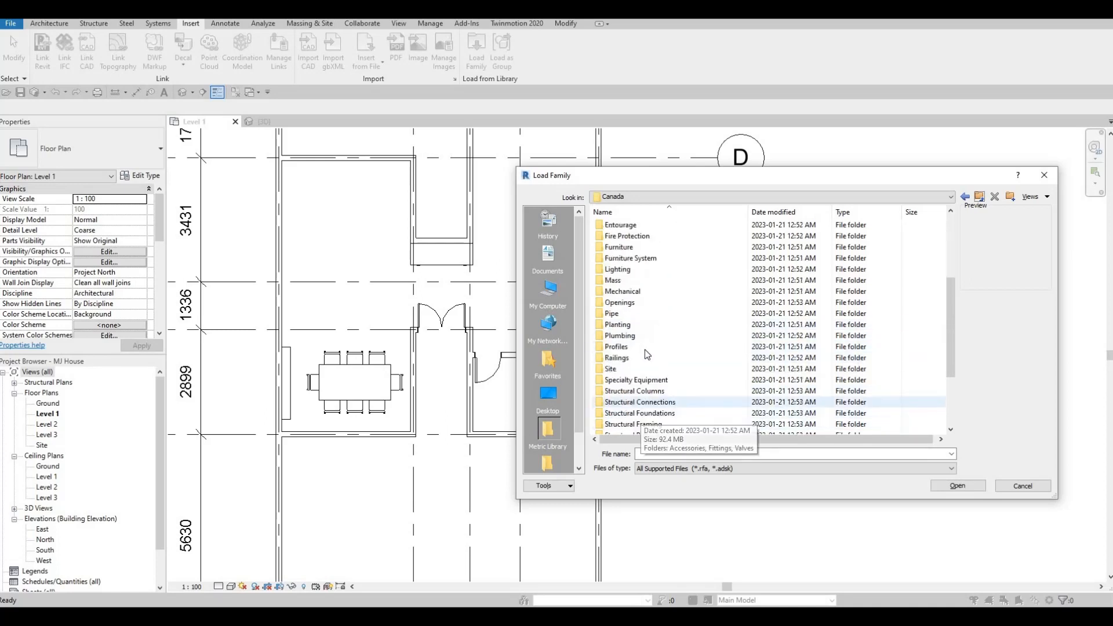
double_click(620, 337)
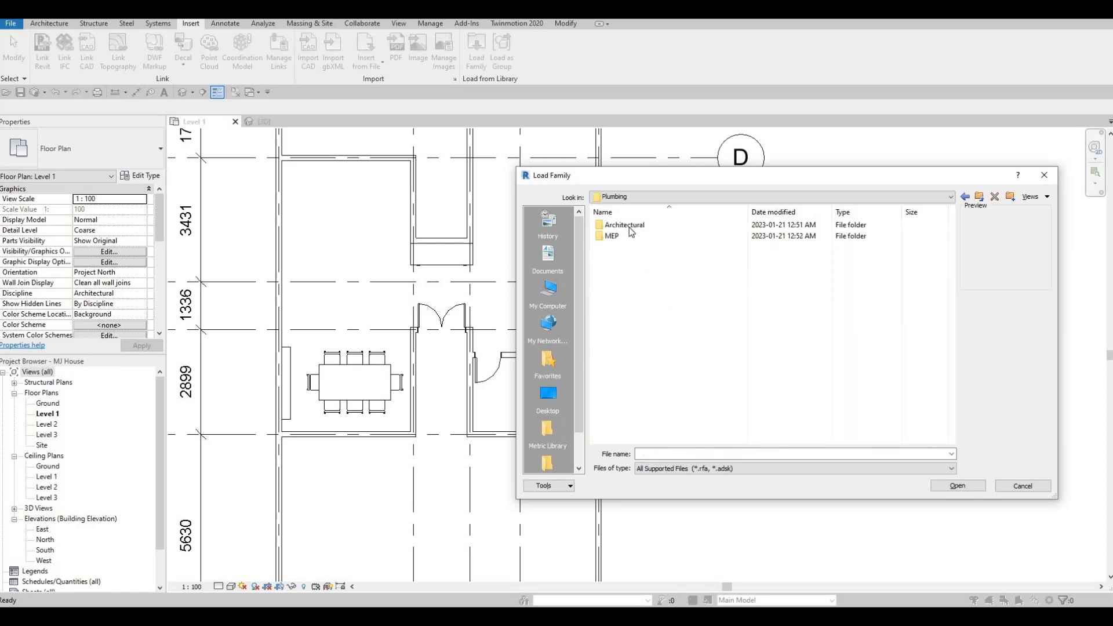
double_click(628, 226)
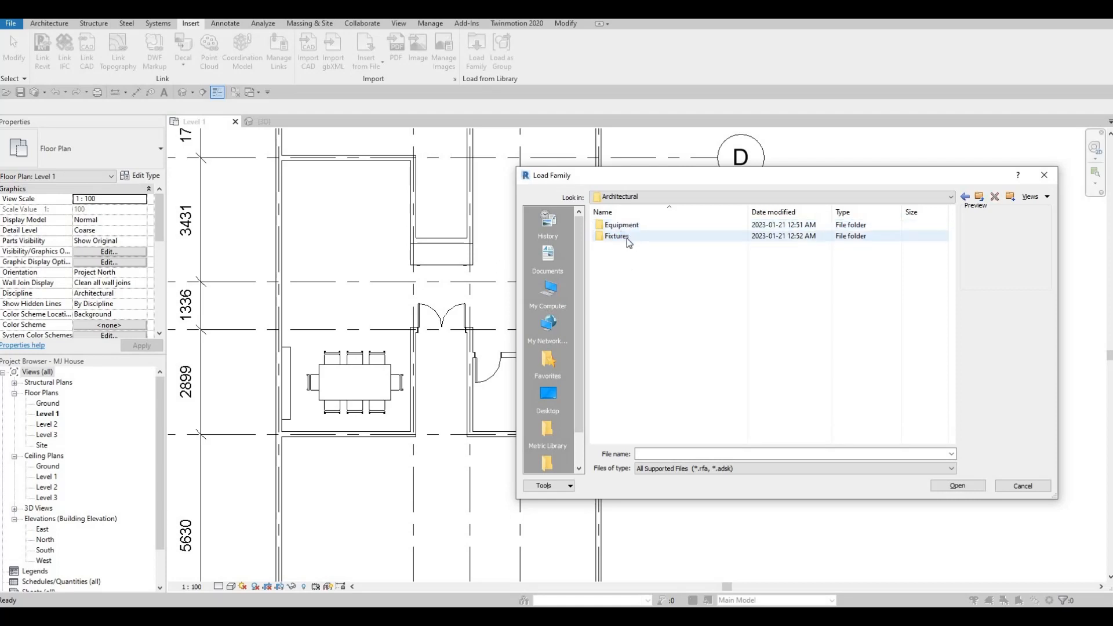
double_click(627, 239)
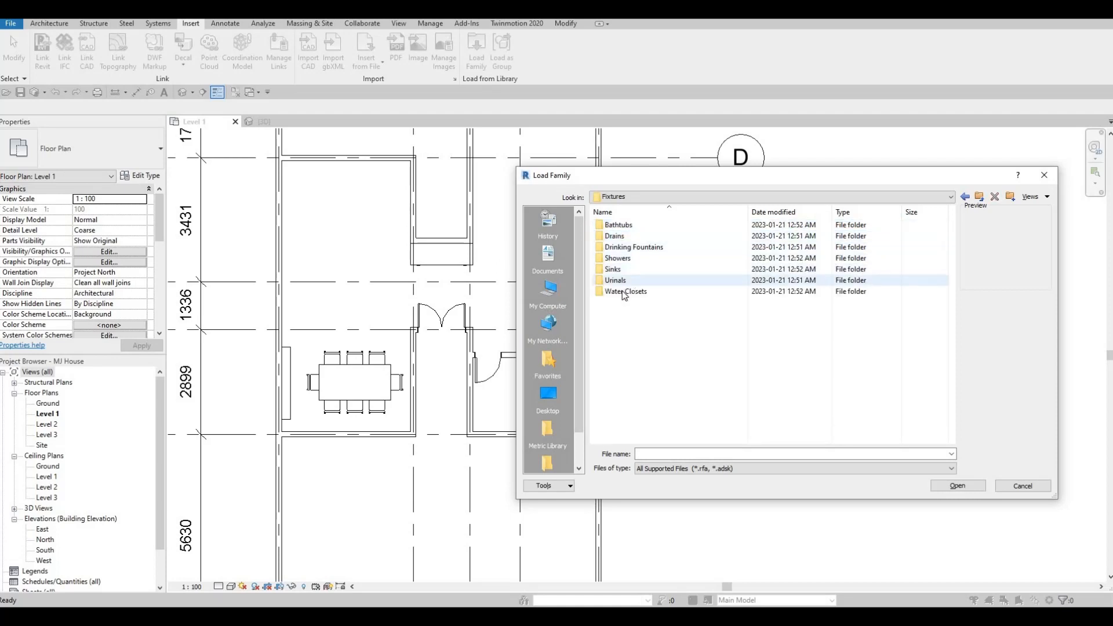
double_click(625, 293)
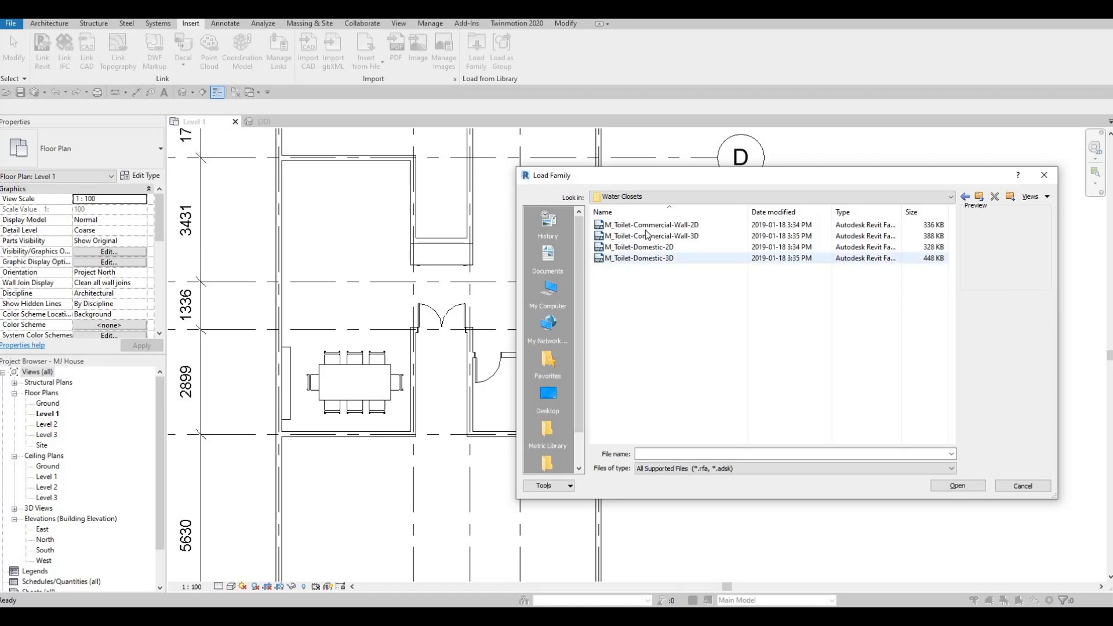
Compare the previews of the commercial and domestic toilets and load the M_Toilet-Domestic-2D family
left_click(648, 235)
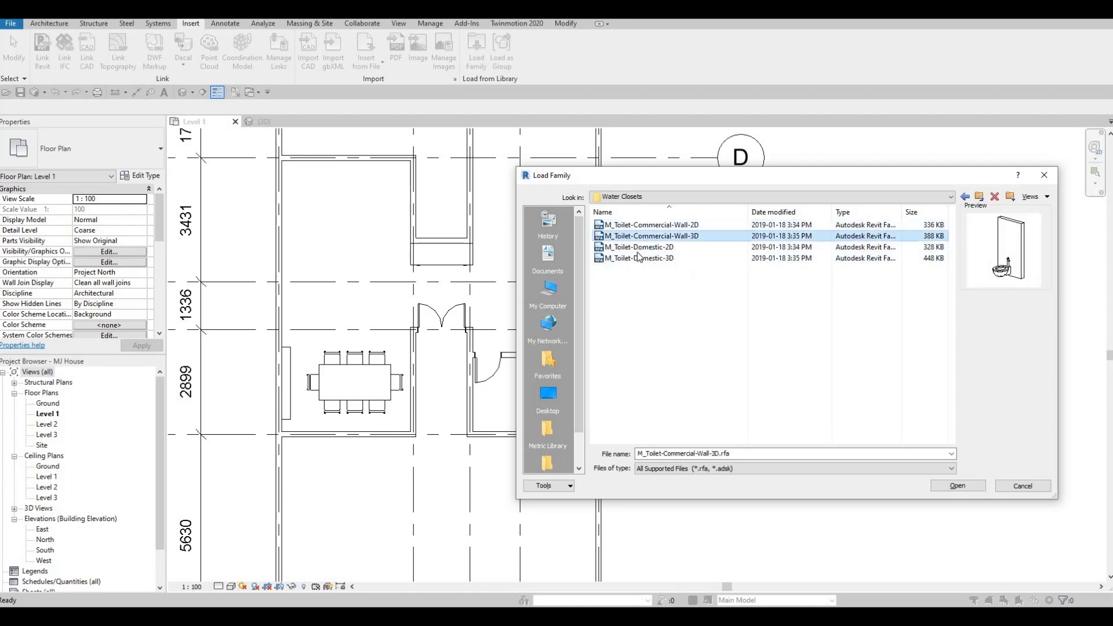
left_click(638, 249)
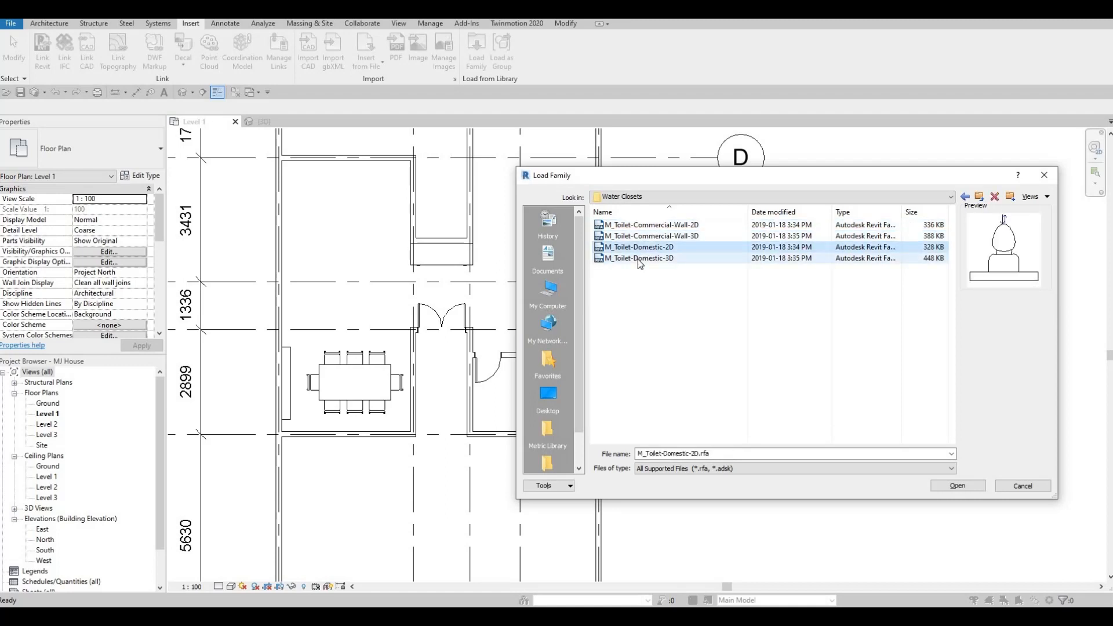
left_click(637, 259)
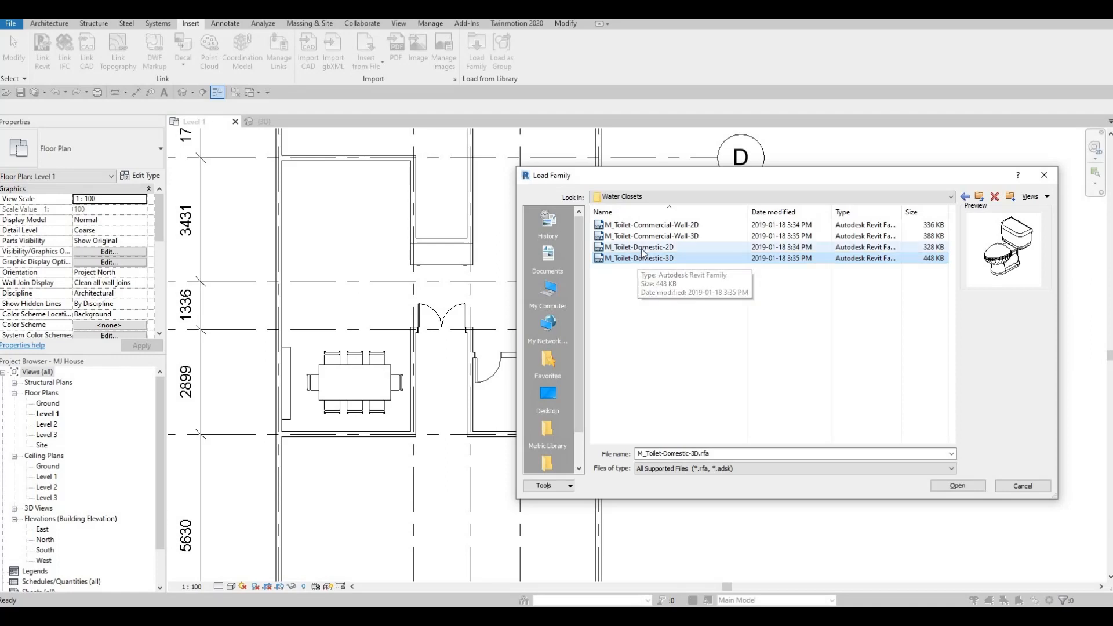
left_click(642, 251)
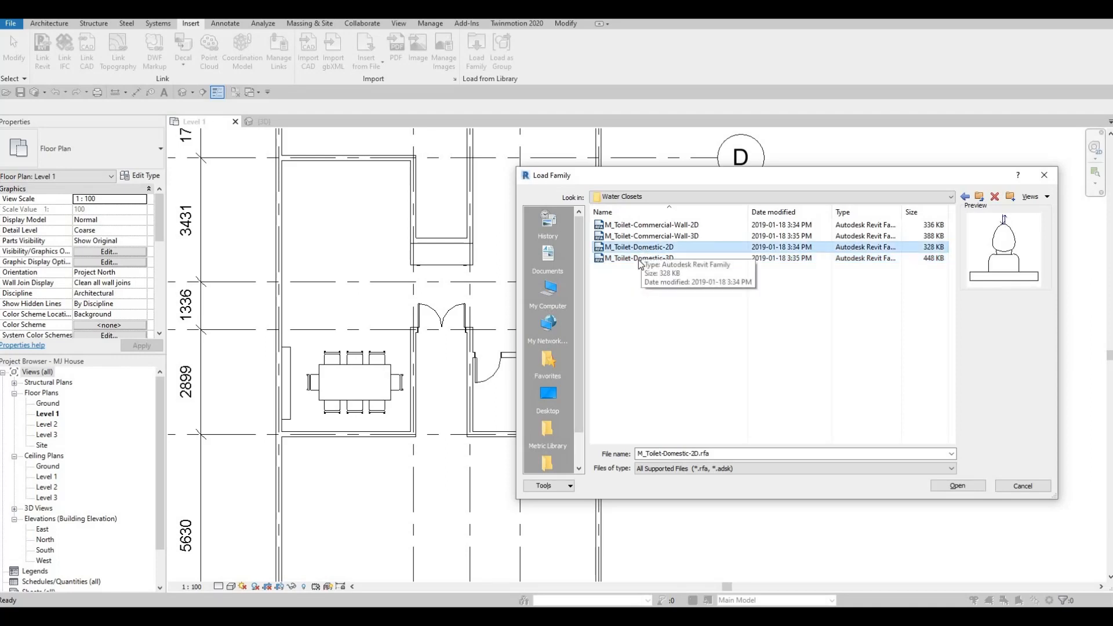
left_click(966, 487)
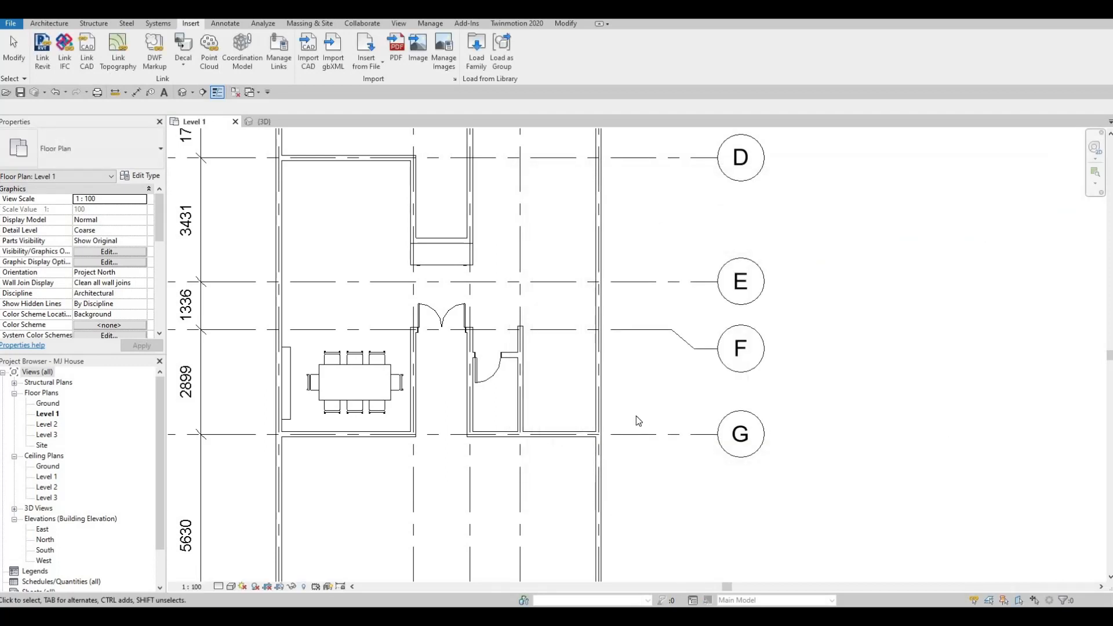
Place the M_Toilet-Domestic-2D component against the small room's wall on grid G, about 500 mm from the left wall
key("c")
key("m")
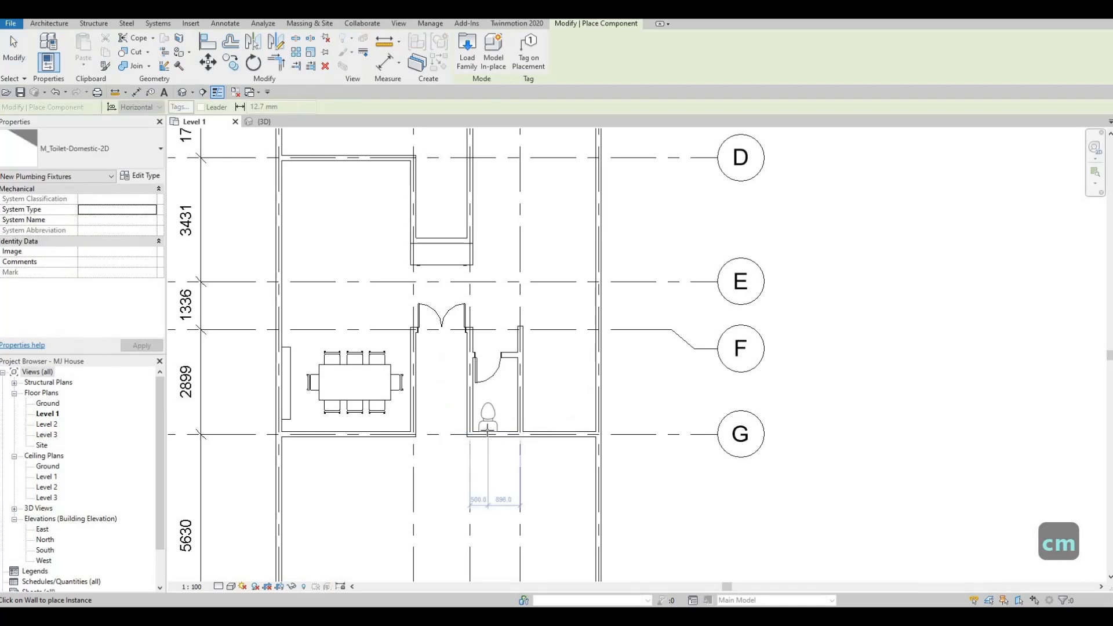
scroll(486, 430, "up", 3)
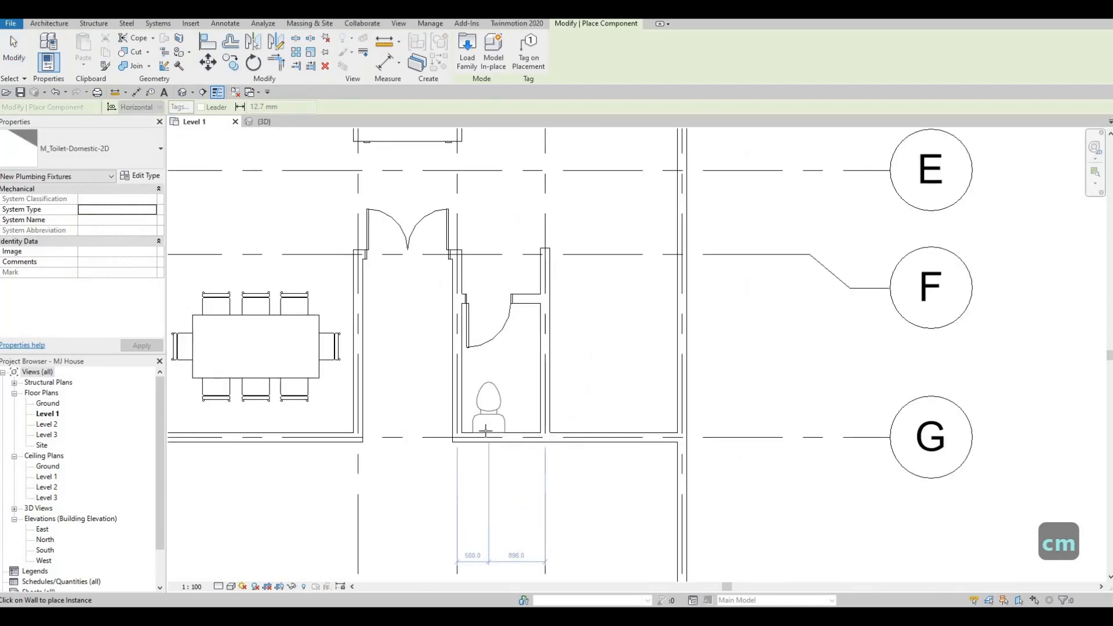
left_click(487, 435)
key("Escape")
key("Escape")
key("Escape")
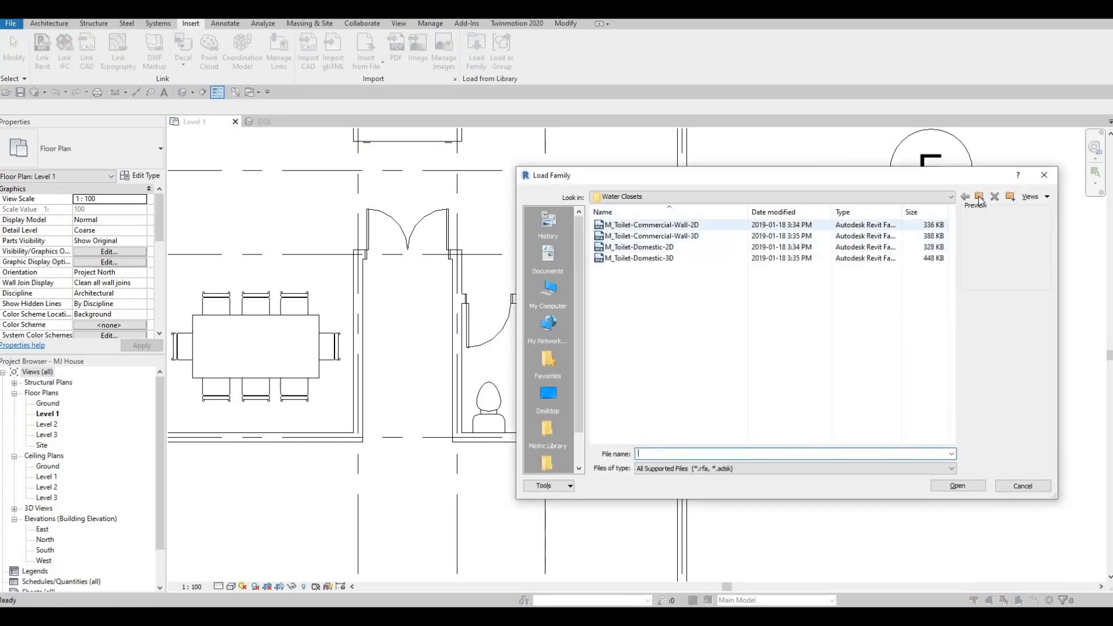
Compare the previews of the sink families in the Sinks folder and load the M_Sink Vanity-Round family
key("BackSpace")
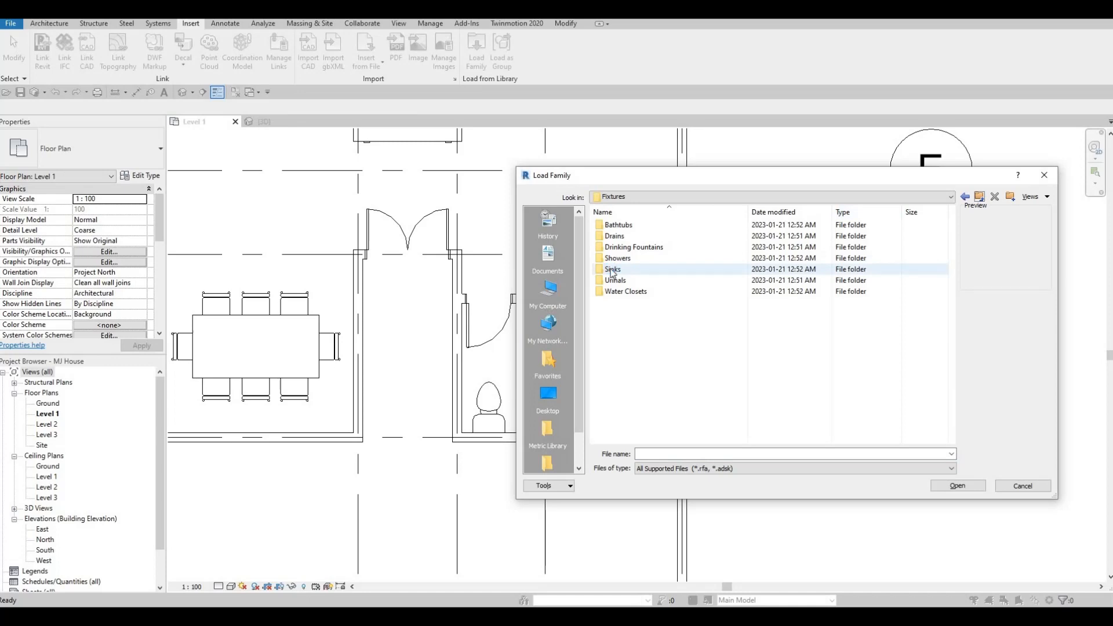
double_click(613, 270)
left_click(633, 235)
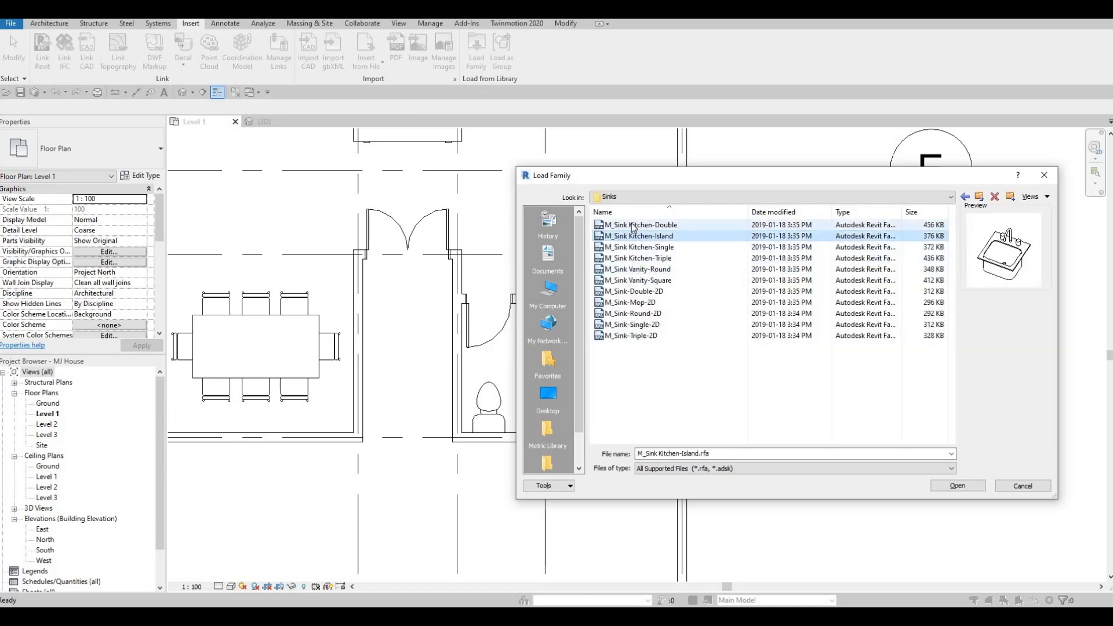
left_click(633, 226)
key("Down")
key("Down")
key("Down")
key("Down")
key("Down")
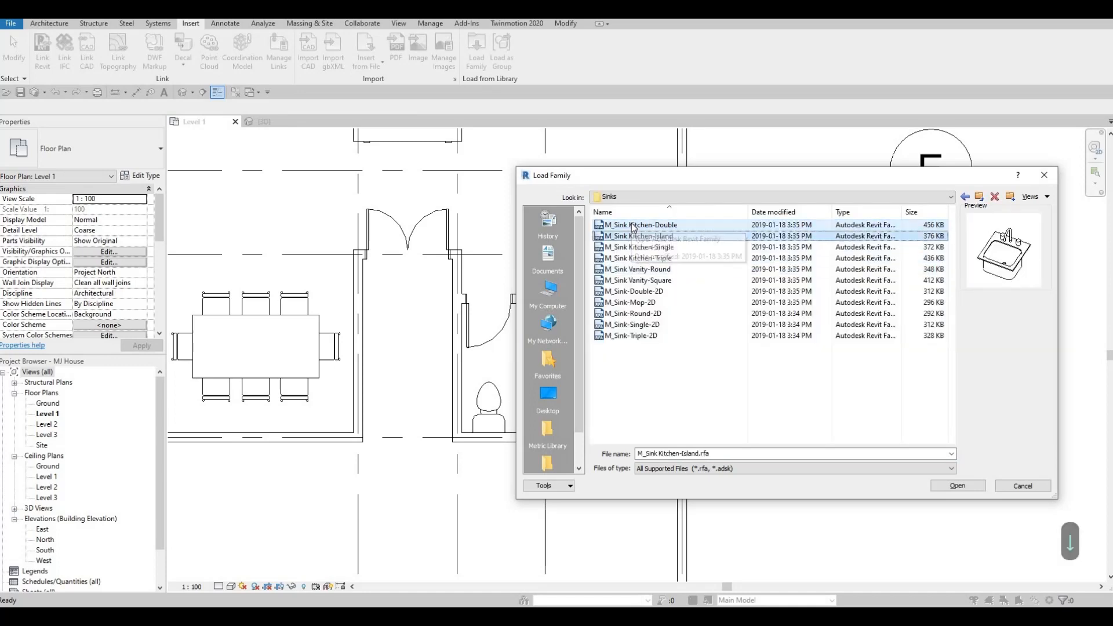
key("Up")
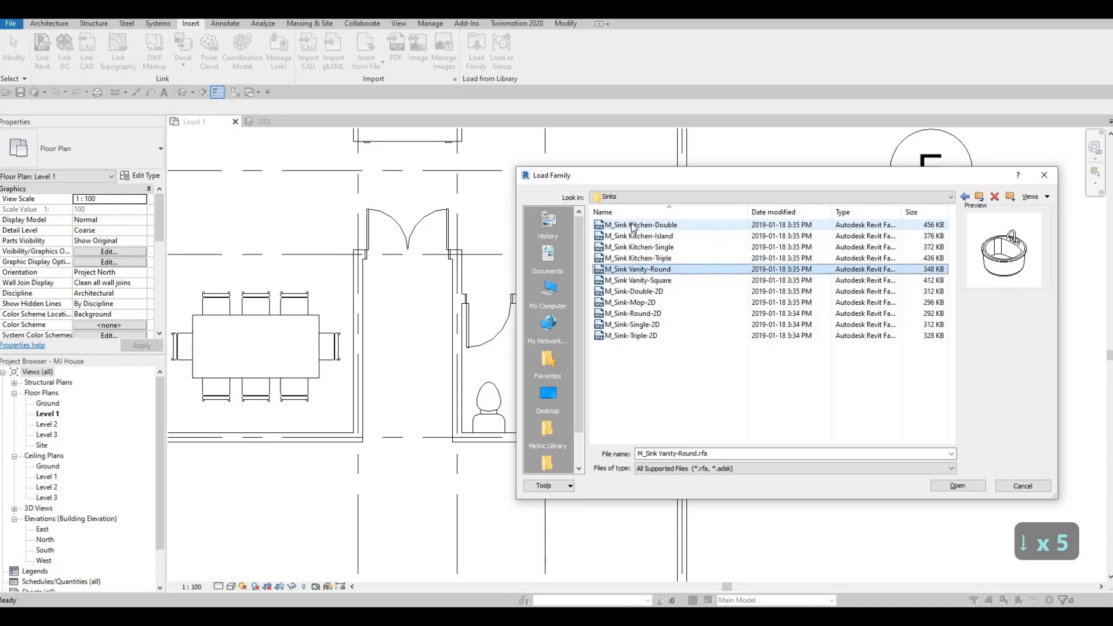
key("Down")
key("Down")
key("Down")
key("Down")
key("Down")
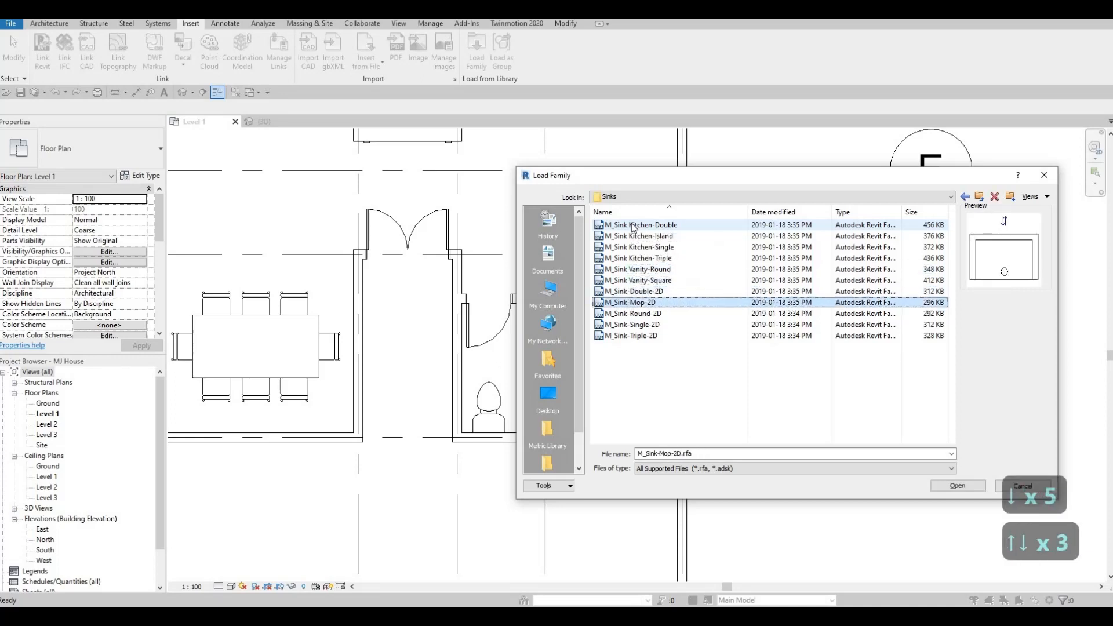
key("Up")
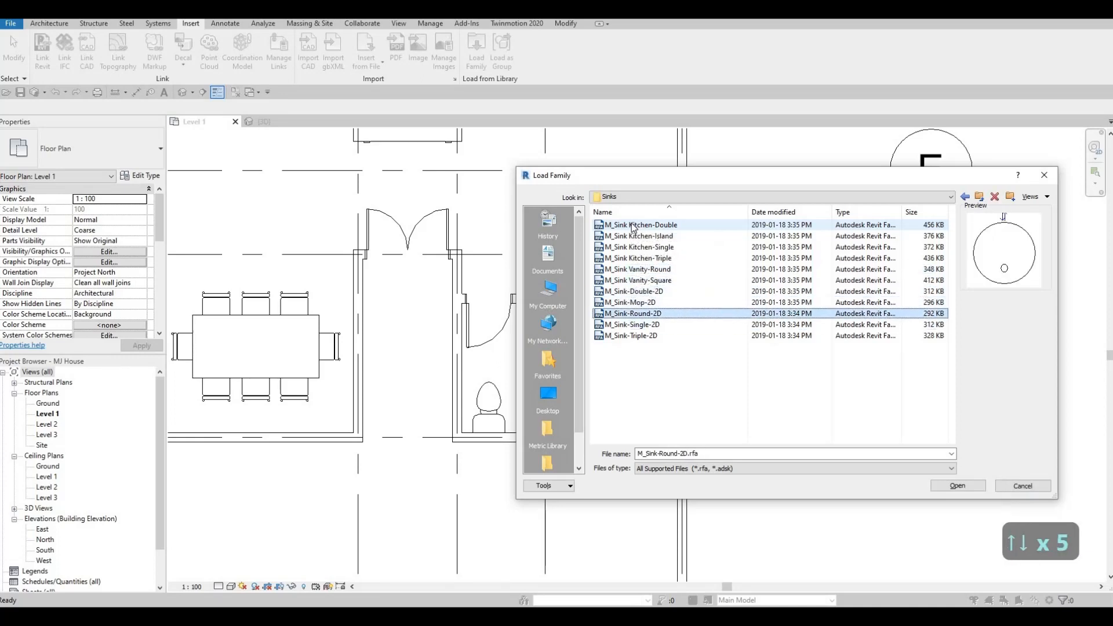
key("Up")
key("Up")
key("Up")
key("Up")
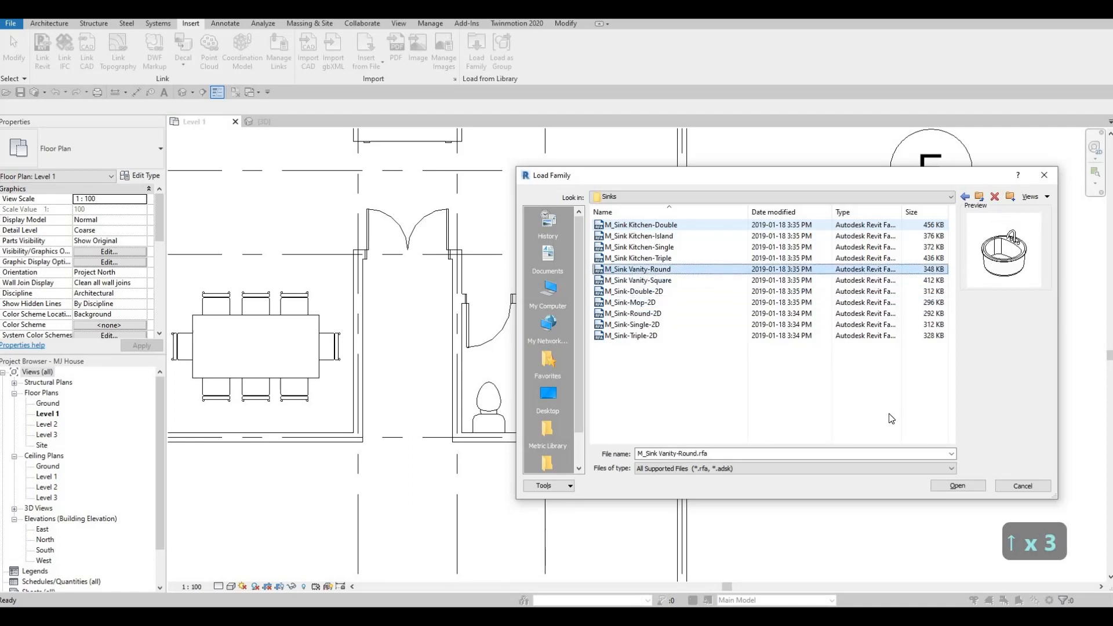
left_click(958, 485)
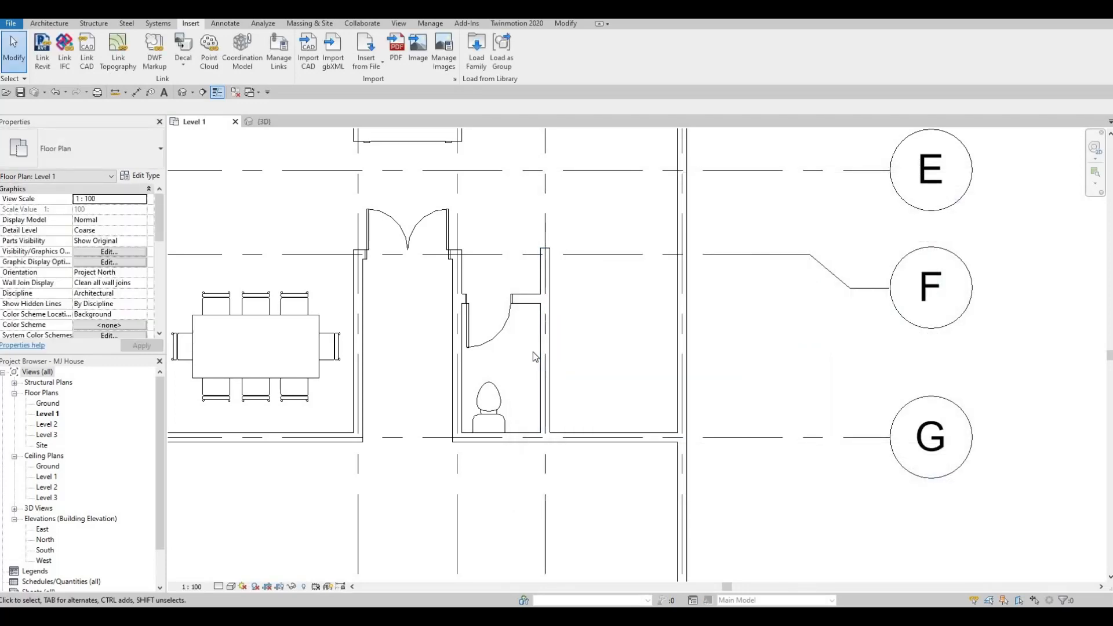
Place the M_Sink Vanity-Round 482 x 482mm component by the bathroom's right wall, faucet toward the wall, about 1340 mm above grid G
key("c")
key("m")
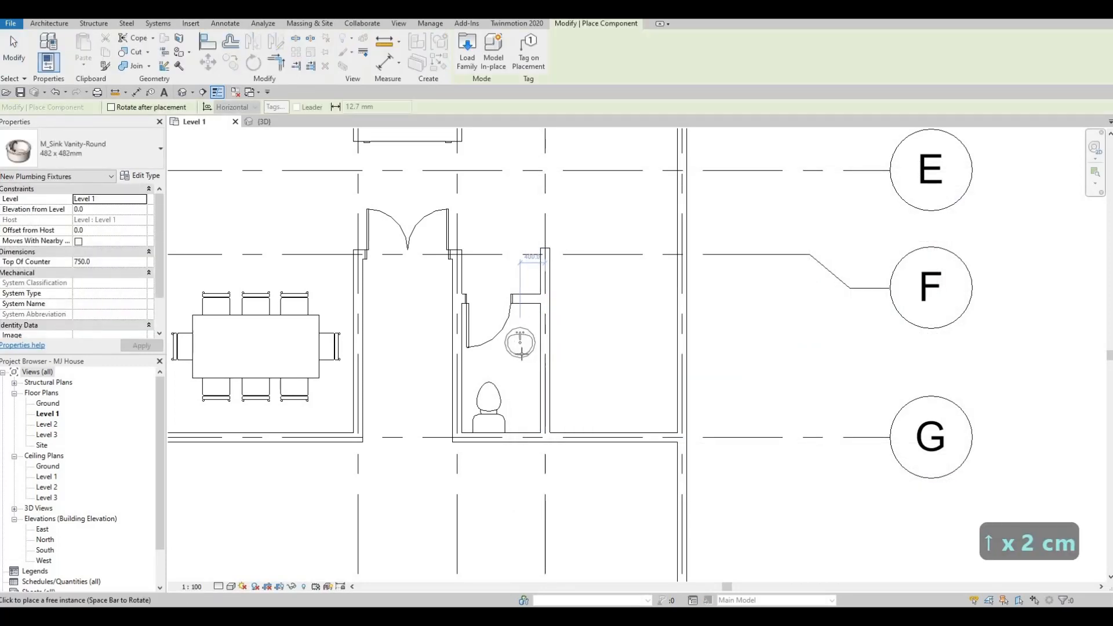
scroll(520, 343, "up", 3)
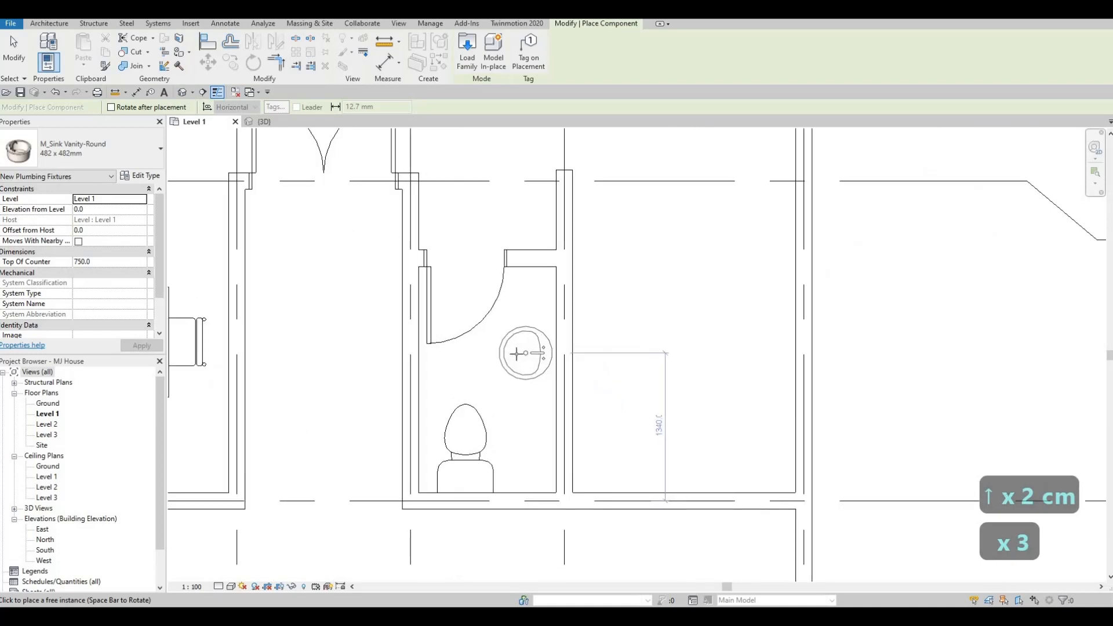
left_click(523, 352)
key("Escape")
key("Escape")
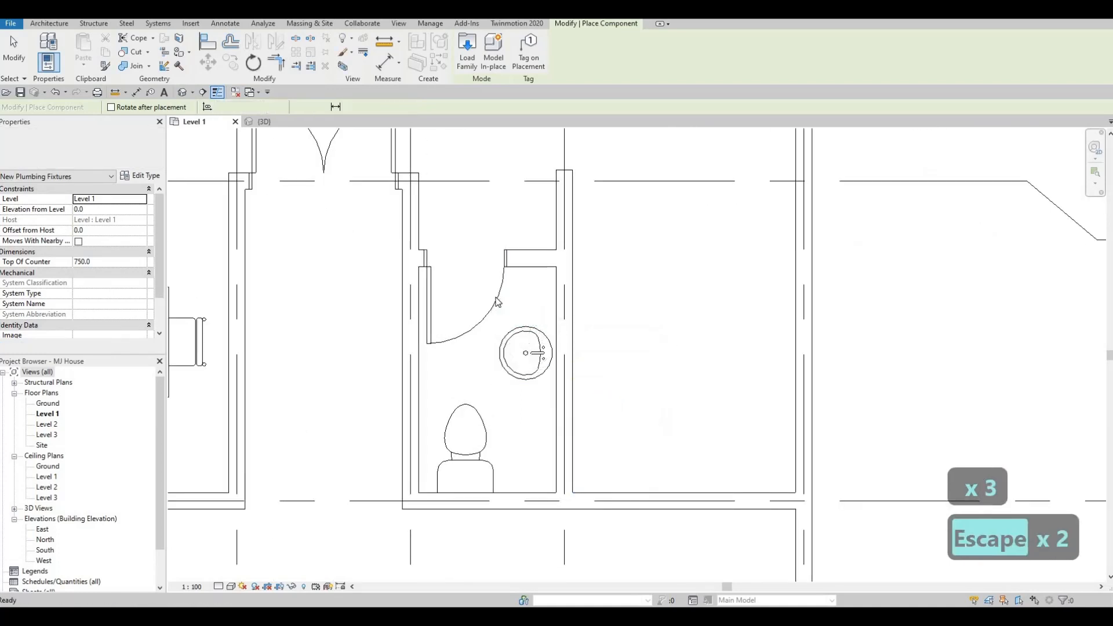
key("Escape")
Change the bathroom door's type to M_Door-Interior-Single-5_Panel_Vert-Wood 650 x 2000mm
left_click(428, 301)
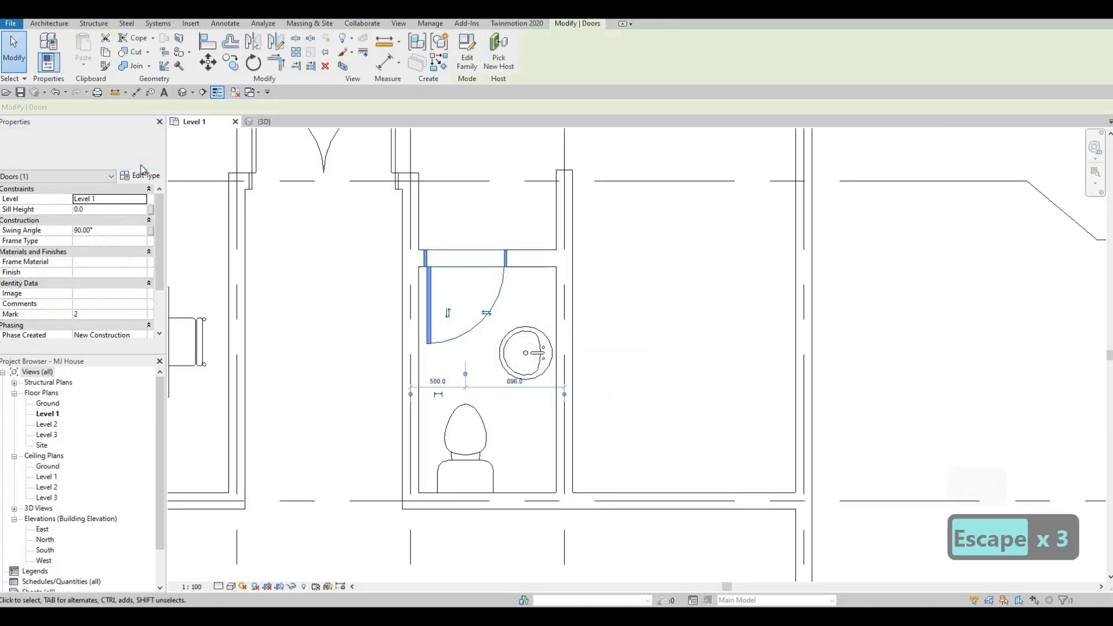
left_click(145, 151)
scroll(86, 197, "up", 2)
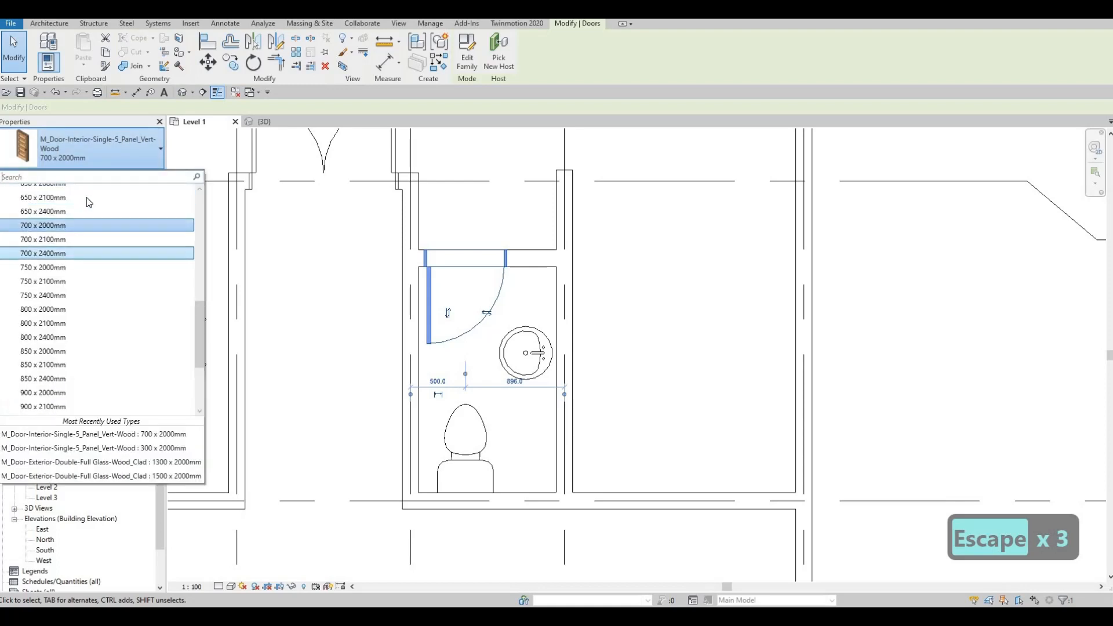
scroll(79, 214, "up", 2)
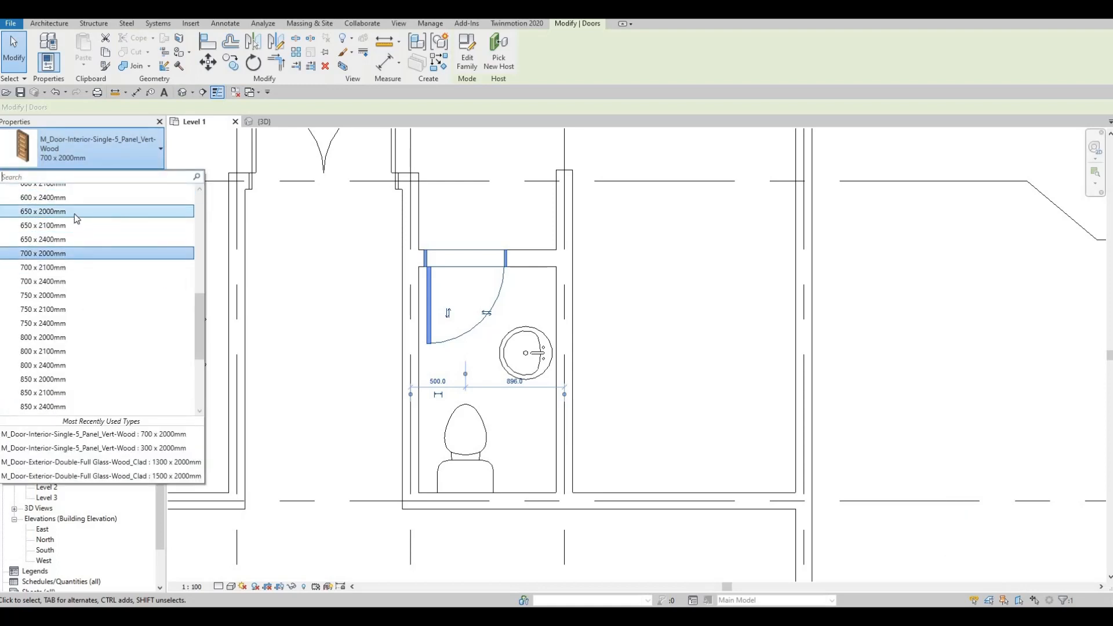
scroll(79, 215, "up", 2)
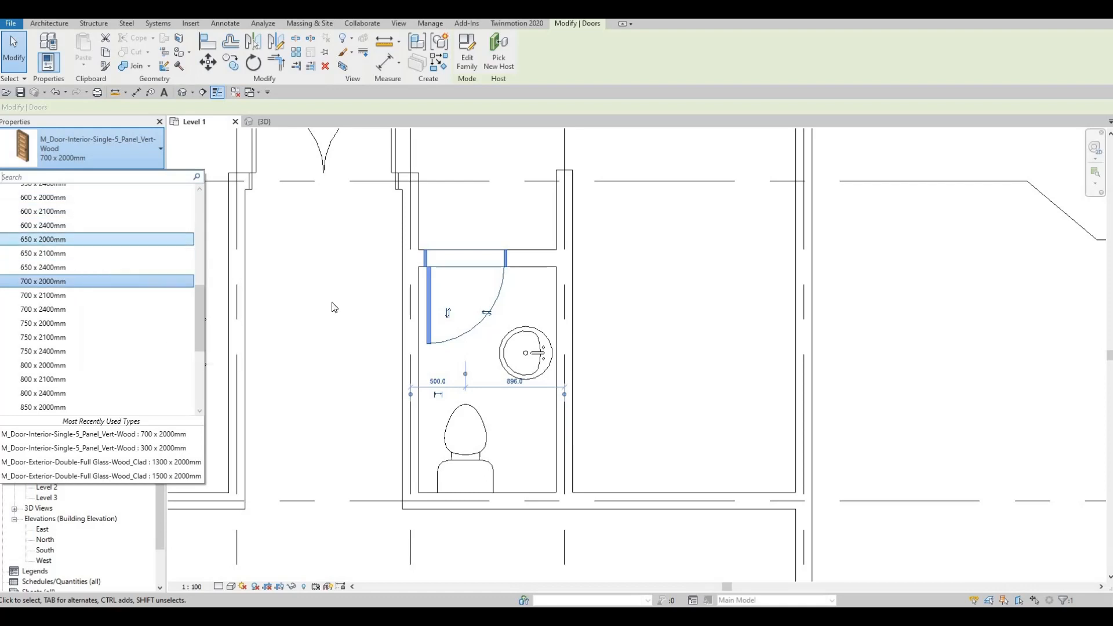
key("Escape")
key("Escape")
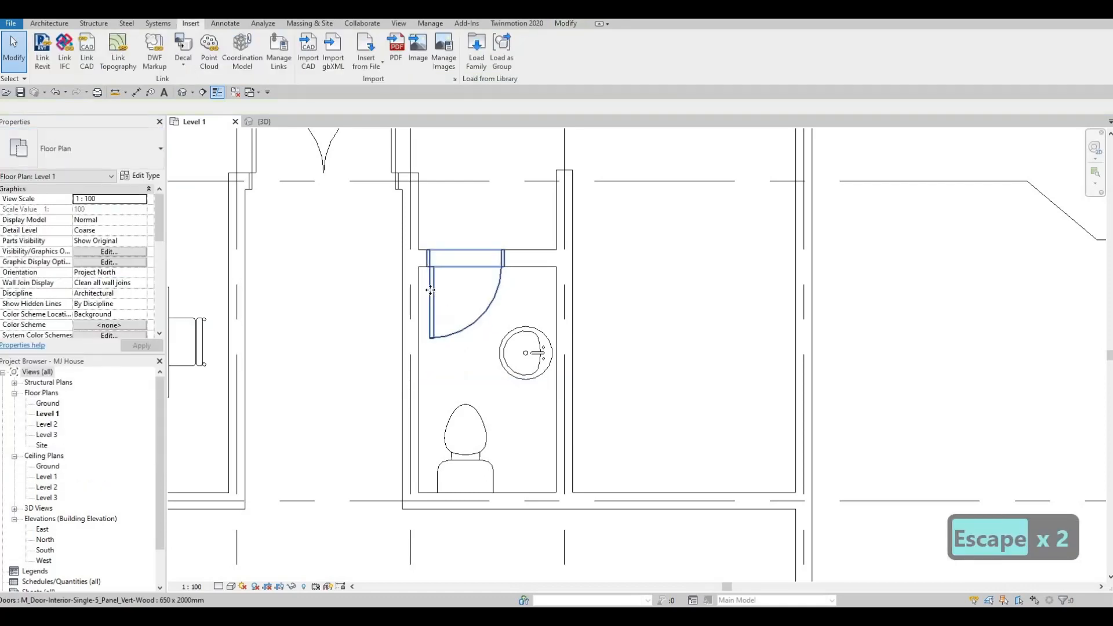
Nudge the bathroom door left so its hinge side sits close to the room's left wall
left_click(430, 290)
key("Left")
key("Left")
key("Left")
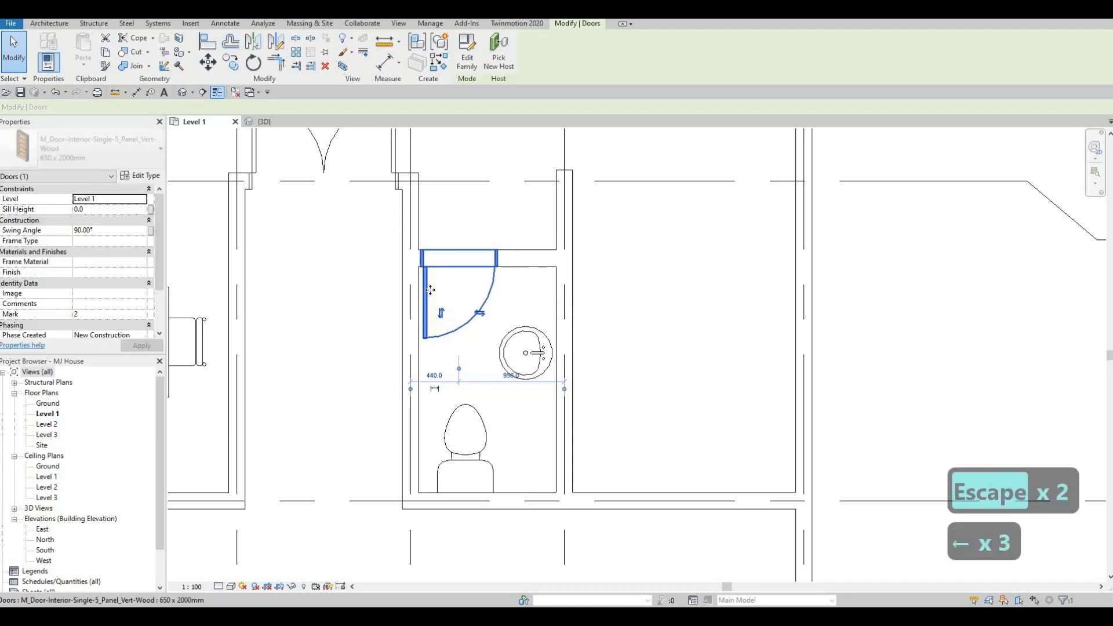
key("Right")
key("Escape")
key("Escape")
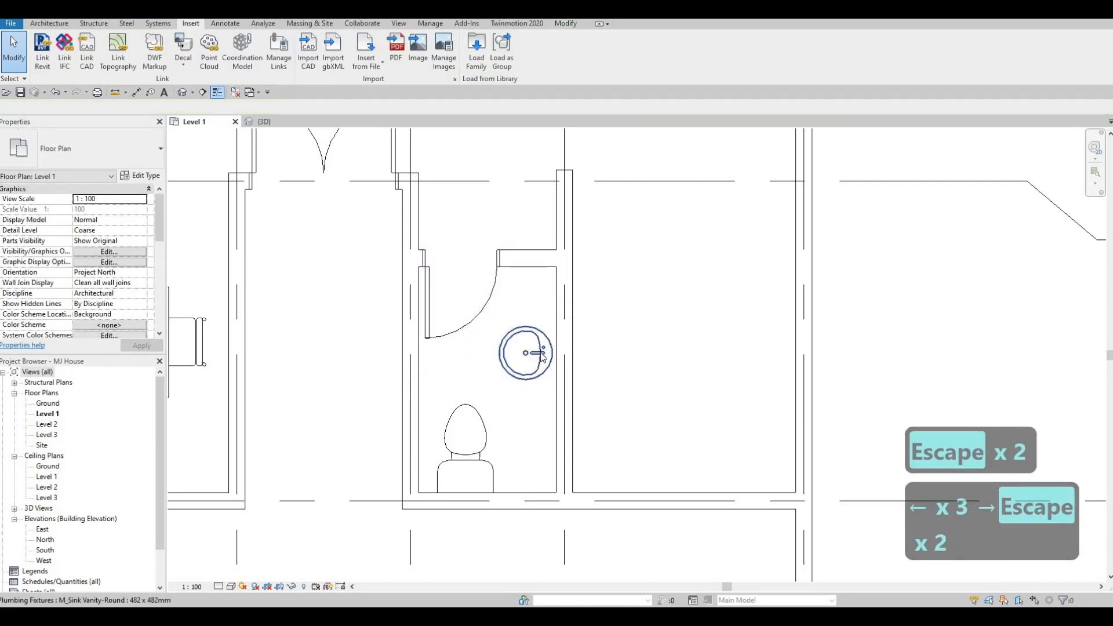
Nudge the round vanity sink slightly right, closer to the bathroom's right wall
left_click(543, 355)
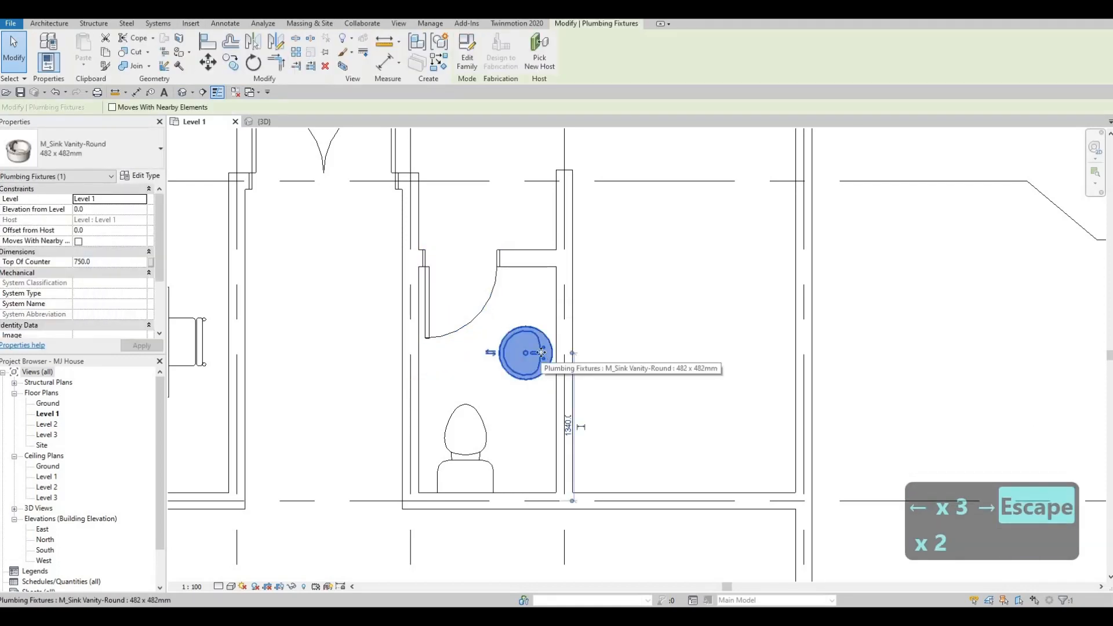
key("Right")
key("Right")
key("Escape")
key("Escape")
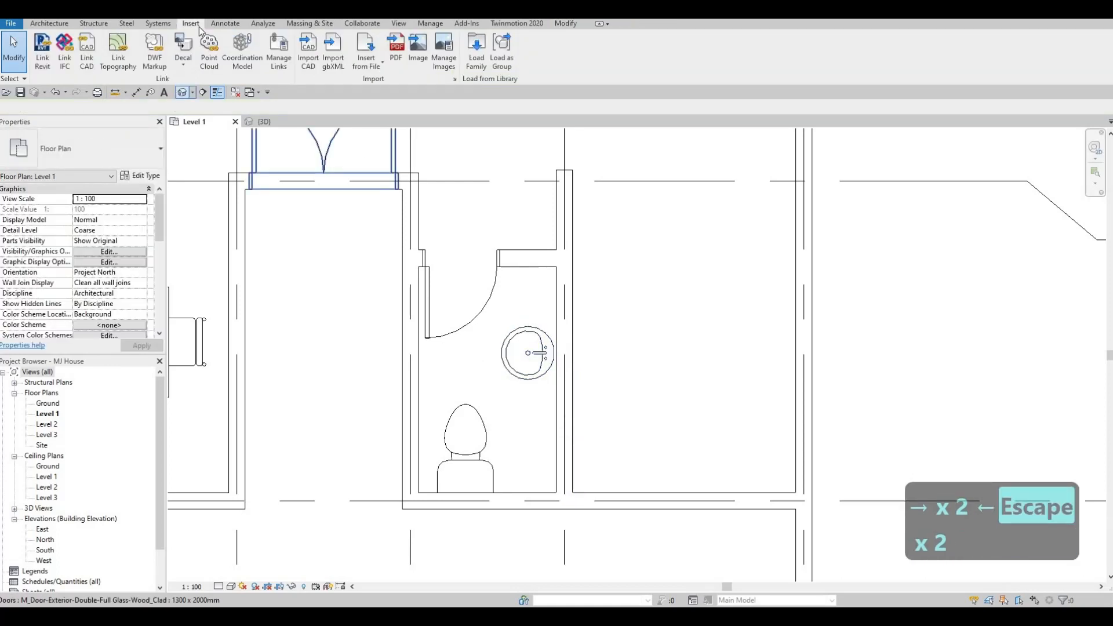
key("Escape")
Draw a vertical thin detail line about 2050 mm long from the door's right jamb down to the wall at grid G
left_click(224, 23)
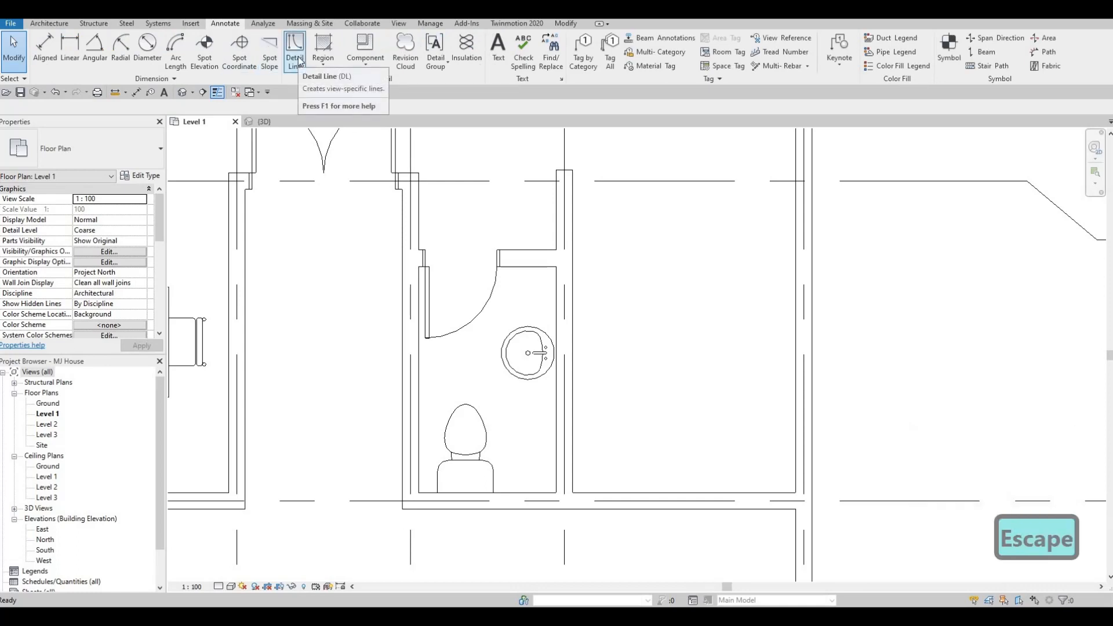
left_click(296, 58)
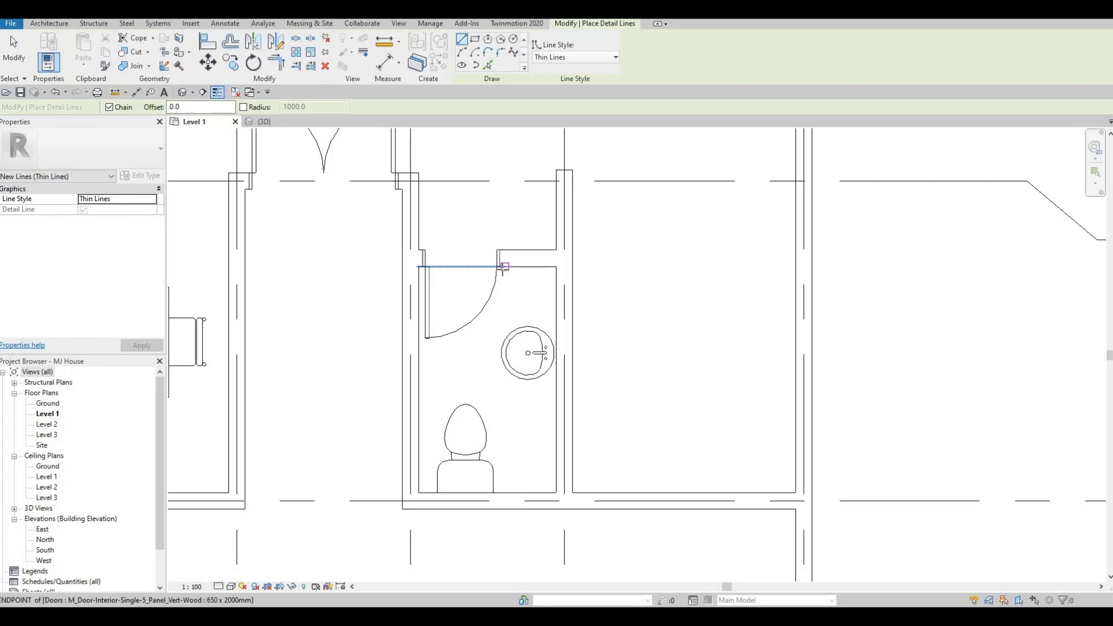
scroll(500, 266, "up", 3)
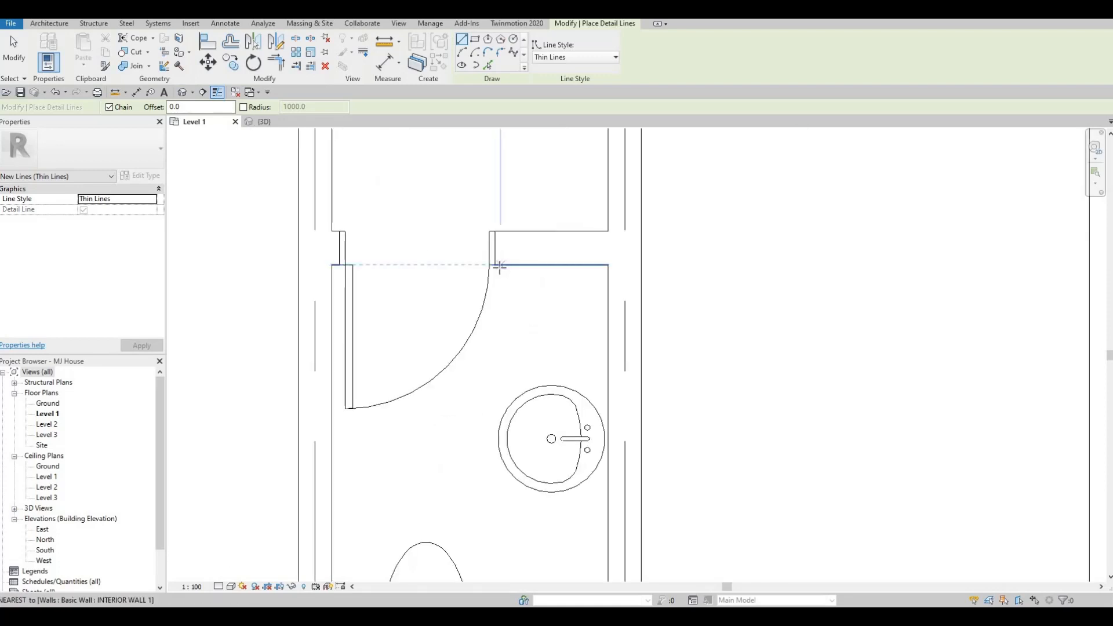
left_click(495, 265)
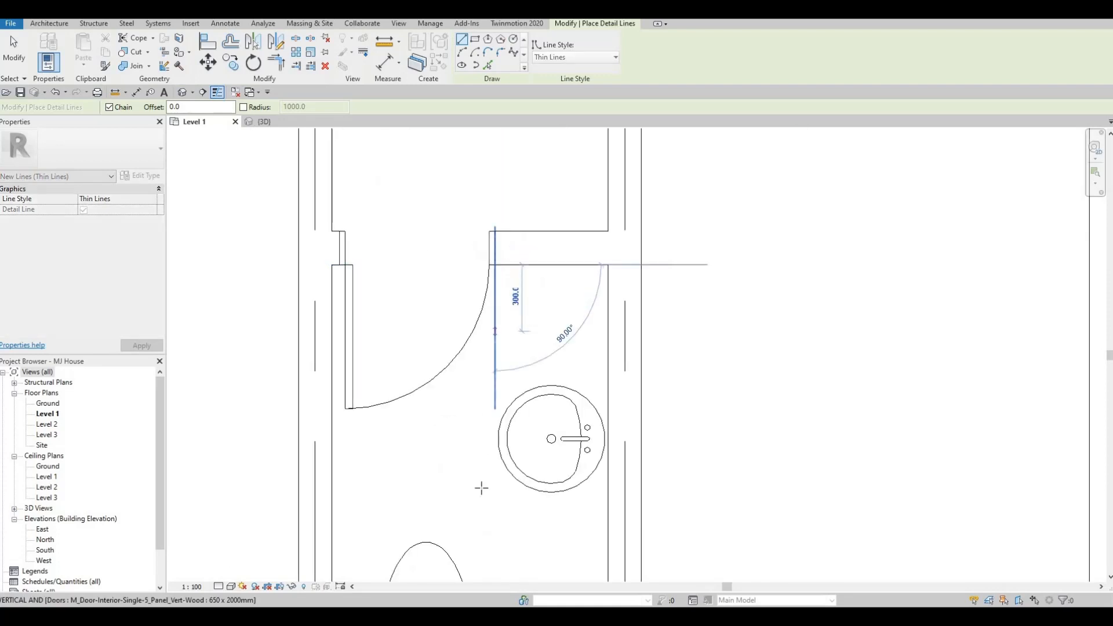
middle_click_drag(483, 499, 502, 321)
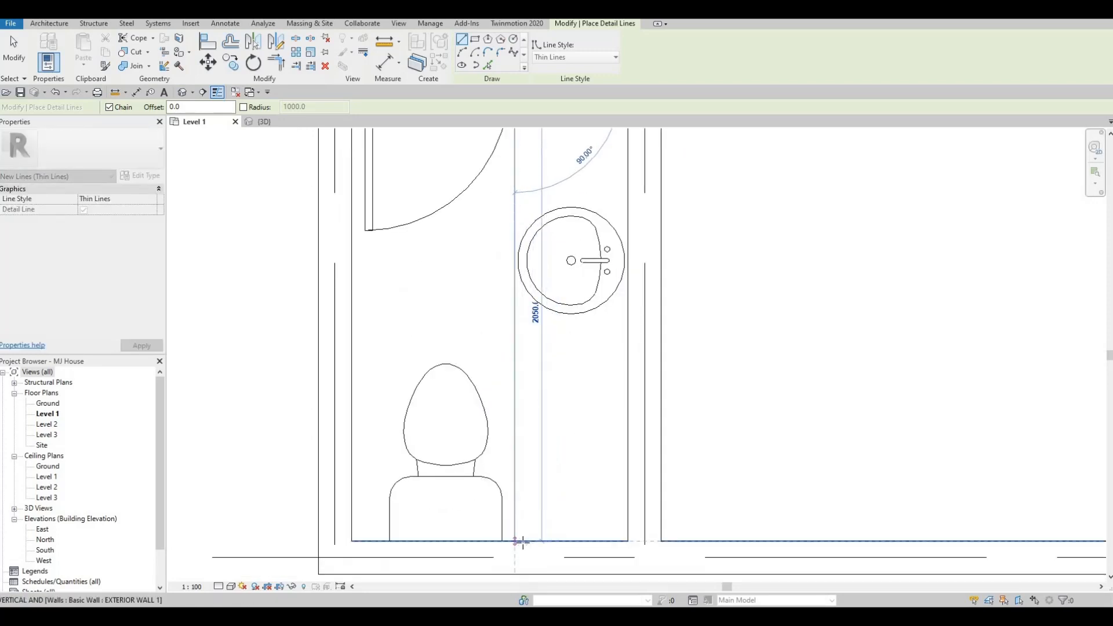
key("Escape")
key("Escape")
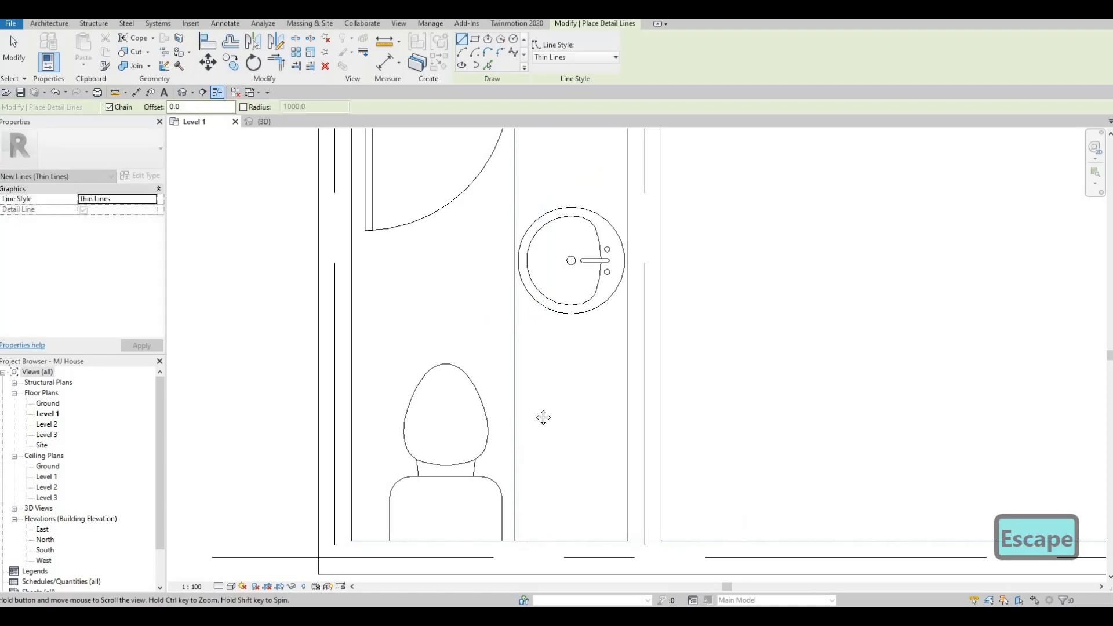
scroll(530, 390, "down", 1)
key("Escape")
Nudge the round sink up between the detail line and the right wall, to about 1380 mm above grid G
left_click(536, 394)
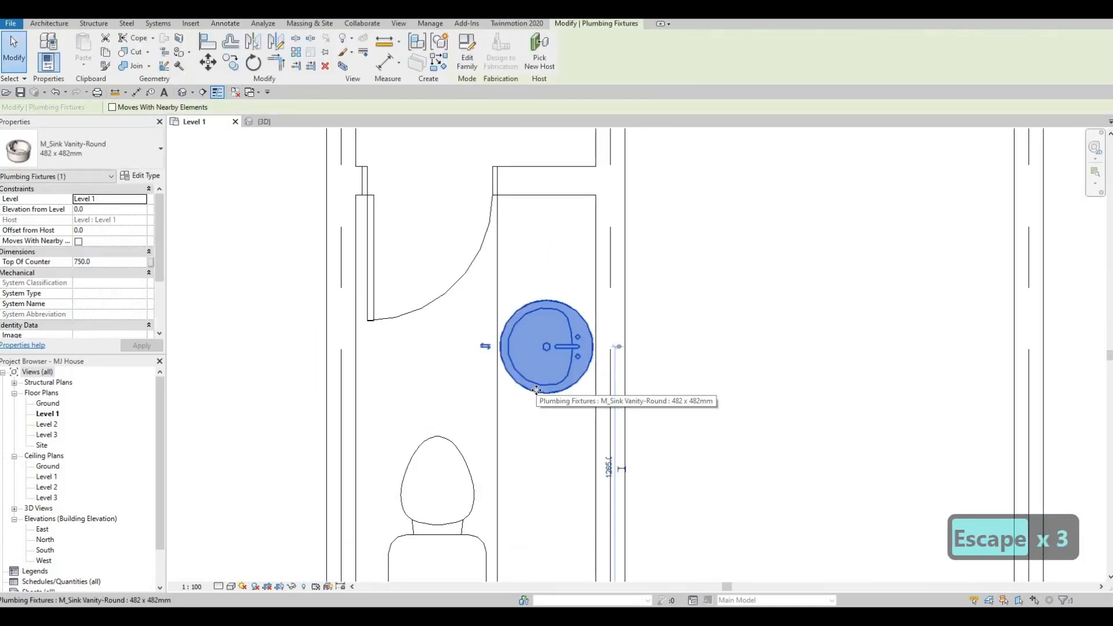
key("Up")
key("Up")
key("Up")
key("Down")
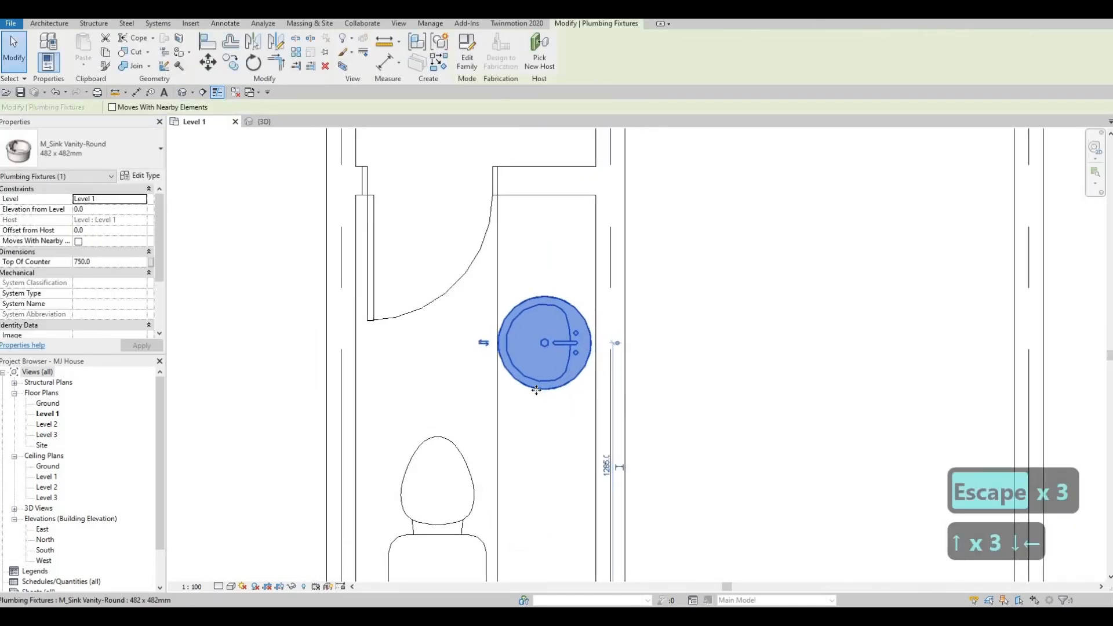
key("Left")
key("Right")
key("Down")
key("Down")
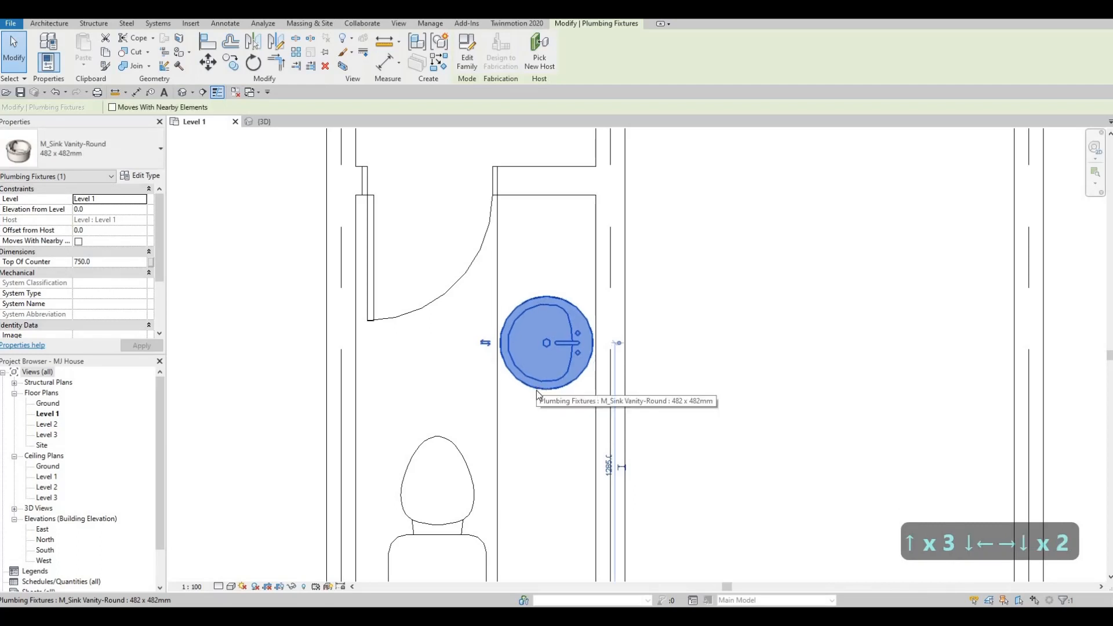
key("Up")
key("Up")
key("Up")
key("Up")
key("Escape")
key("Escape")
scroll(511, 385, "down", 2)
scroll(497, 376, "up", 1)
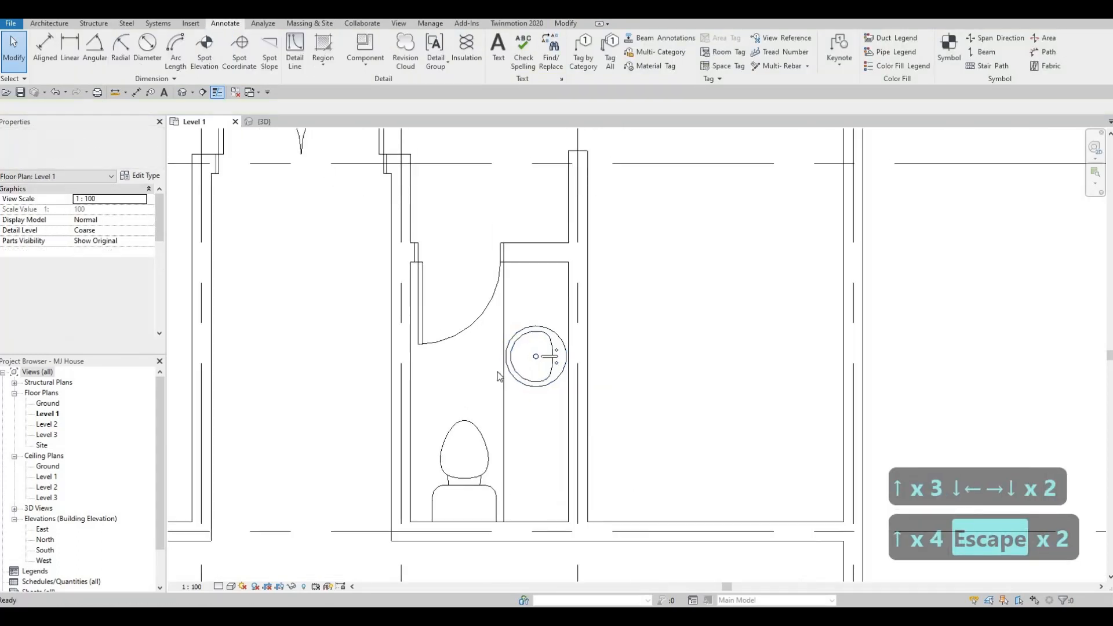
key("Escape")
middle_click_drag(527, 346, 527, 337)
key("Escape")
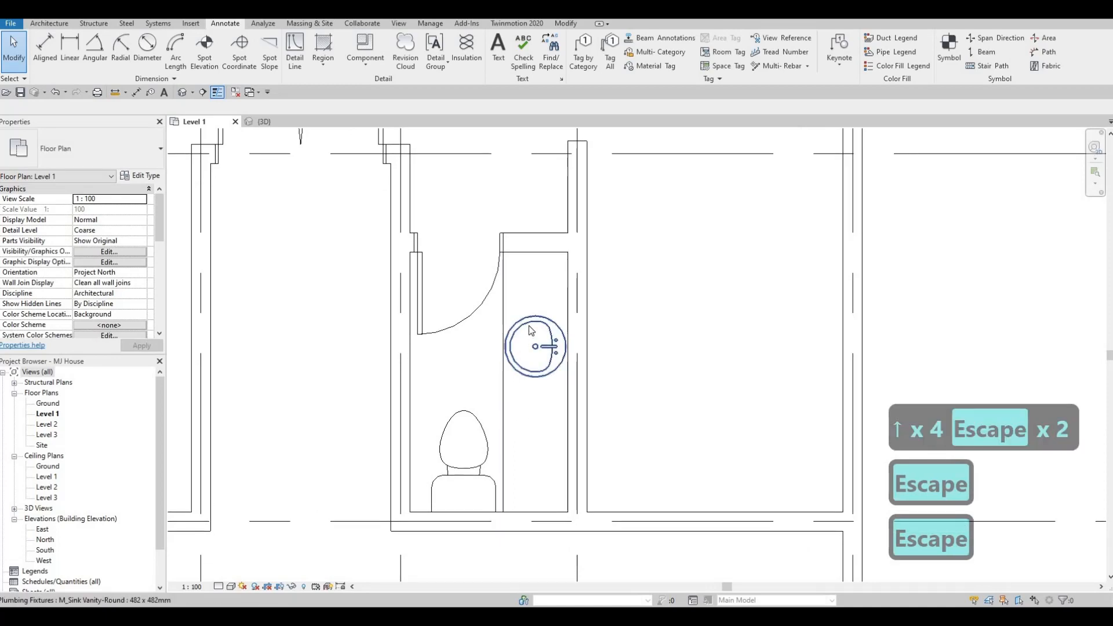
Nudge the round sink farther up along the right wall, to about 1440 mm above grid G
left_click(530, 324)
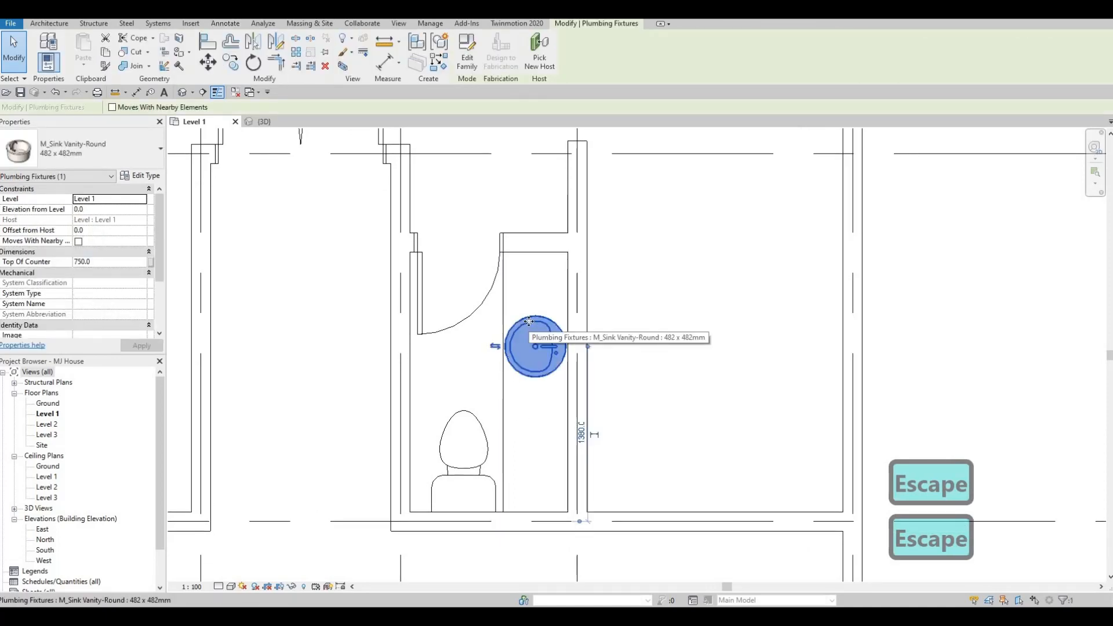
key("Up")
key("Up")
key("Up")
key("Escape")
key("Escape")
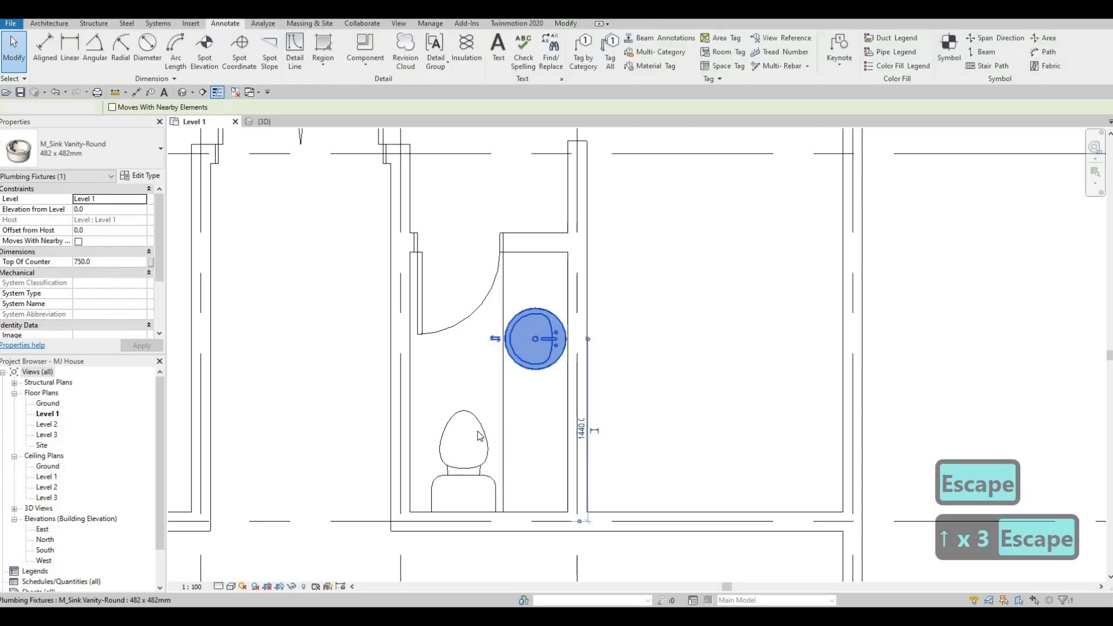
Nudge the toilet left so it sits about midway between the bathroom's left wall and the vertical detail line
left_click(477, 431)
key("Left")
key("Left")
key("Left")
key("Left")
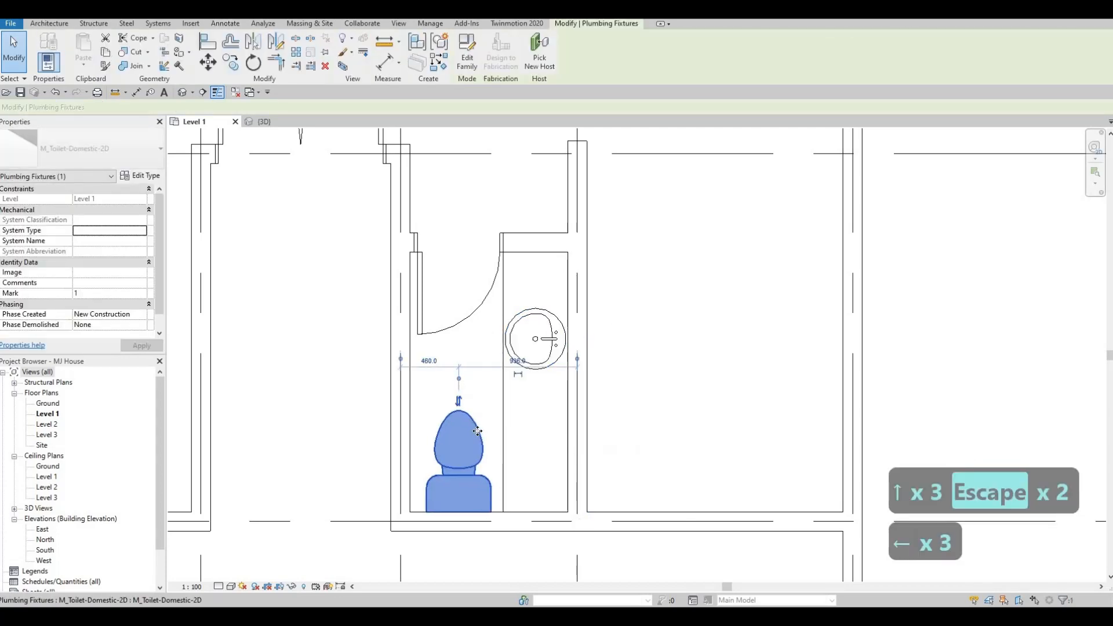
key("Escape")
key("Escape")
scroll(510, 496, "down", 4)
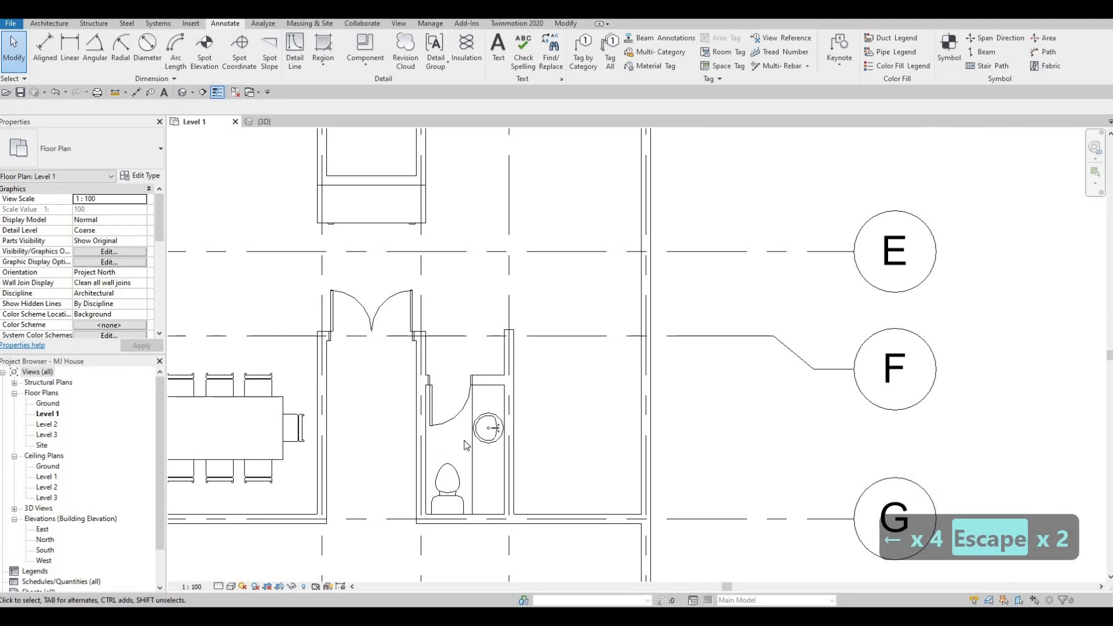
Nudge the 650 x 2000 mm bathroom door left so its jamb sits closer to the bathroom's left wall
key("Escape")
key("Escape")
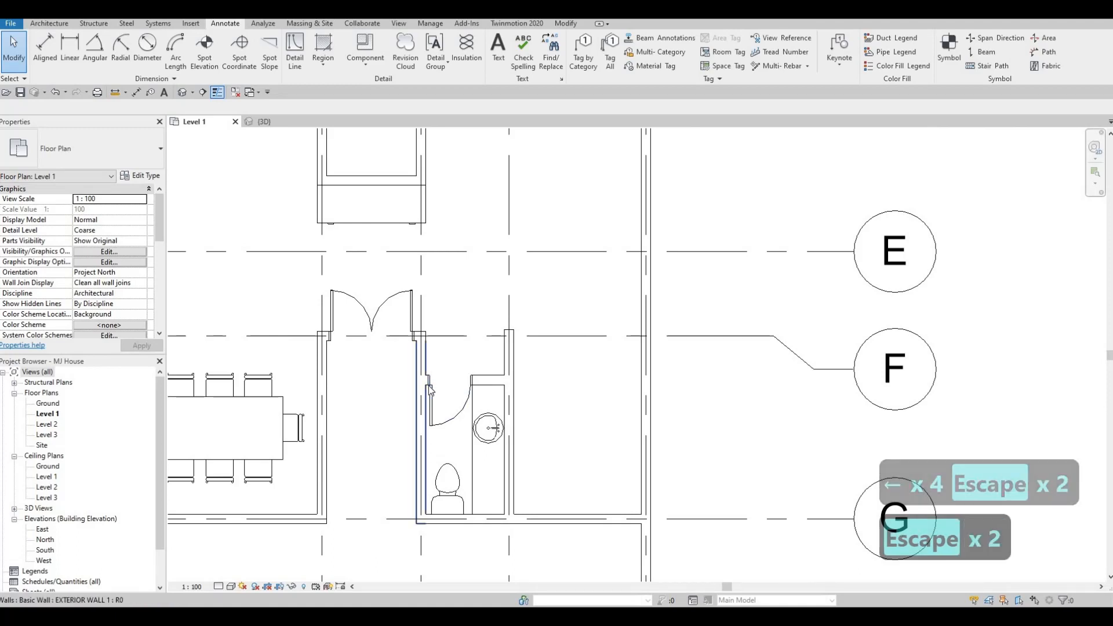
scroll(444, 392, "up", 5)
left_click(445, 392)
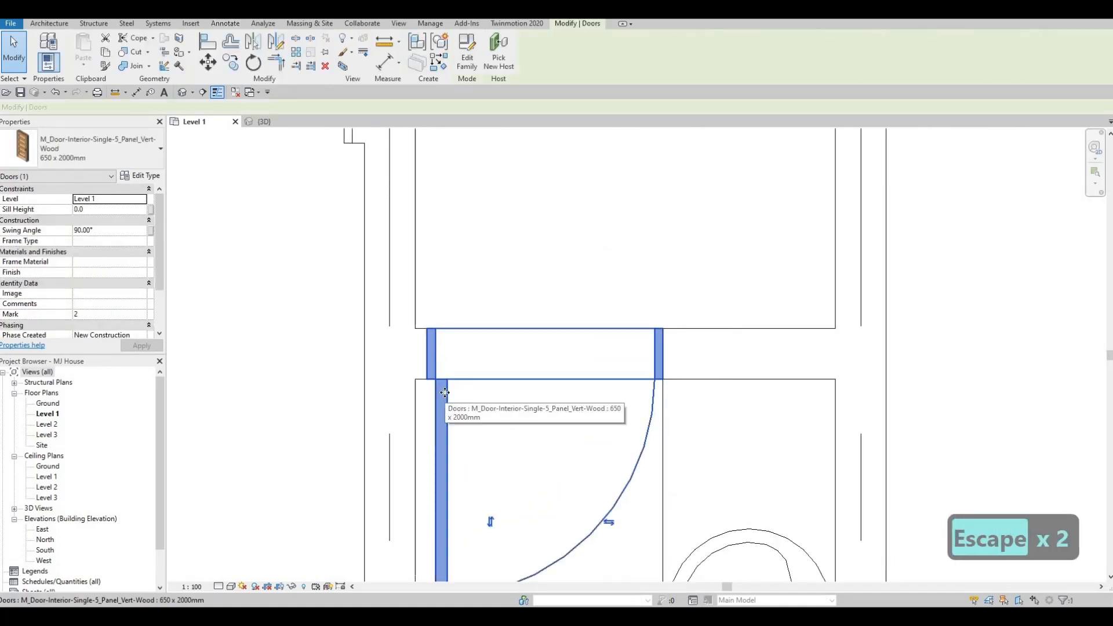
key("Left")
key("Left")
key("Left")
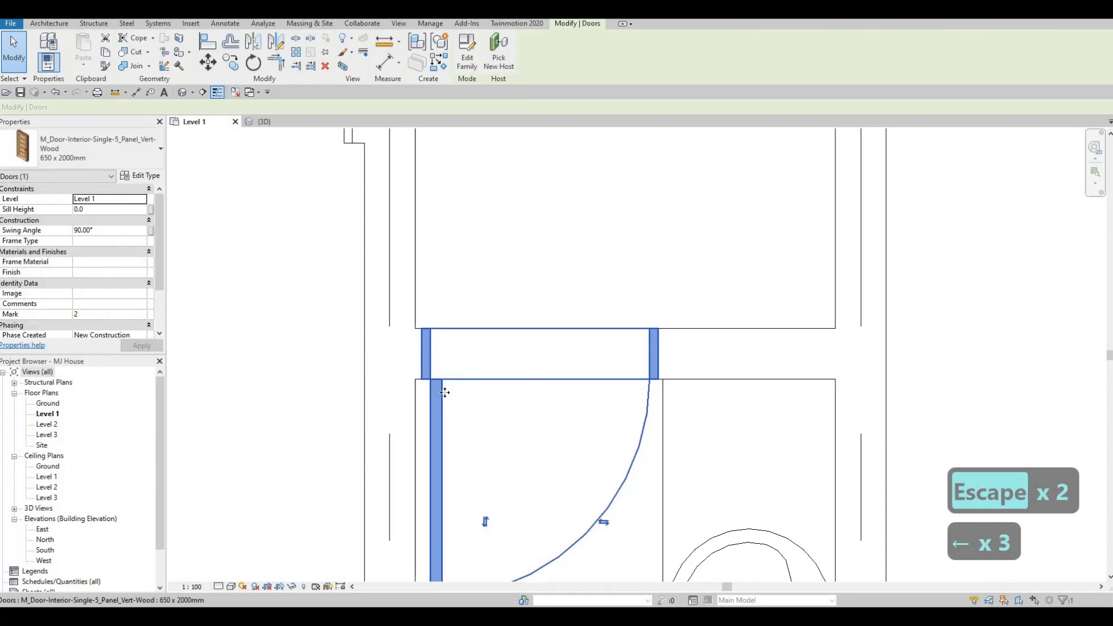
key("Escape")
key("Escape")
Begin a new Level 1 wall using the Curtain Wall type
scroll(517, 448, "down", 4)
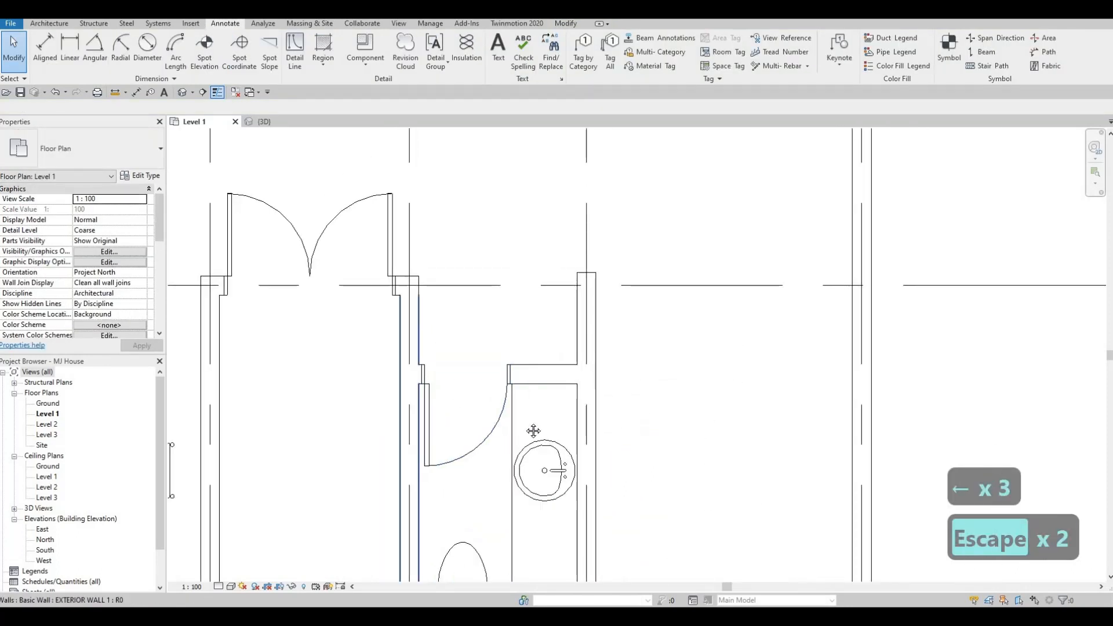
scroll(533, 431, "down", 3)
mouse_move(438, 364)
middle_mouse_down()
mouse_move(462, 389)
mouse_move(489, 333)
middle_mouse_up()
mouse_move(498, 375)
middle_mouse_down()
mouse_move(502, 338)
mouse_move(525, 365)
middle_mouse_up()
key("Escape")
scroll(538, 316, "down", 1)
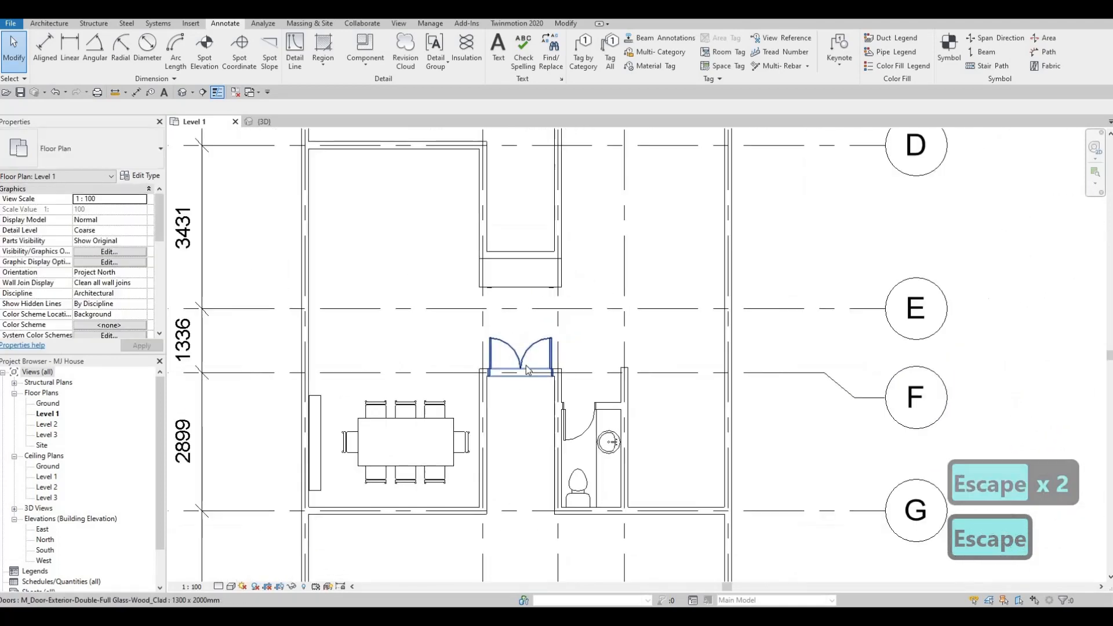
scroll(536, 304, "down", 1)
middle_click_drag(536, 304, 516, 360)
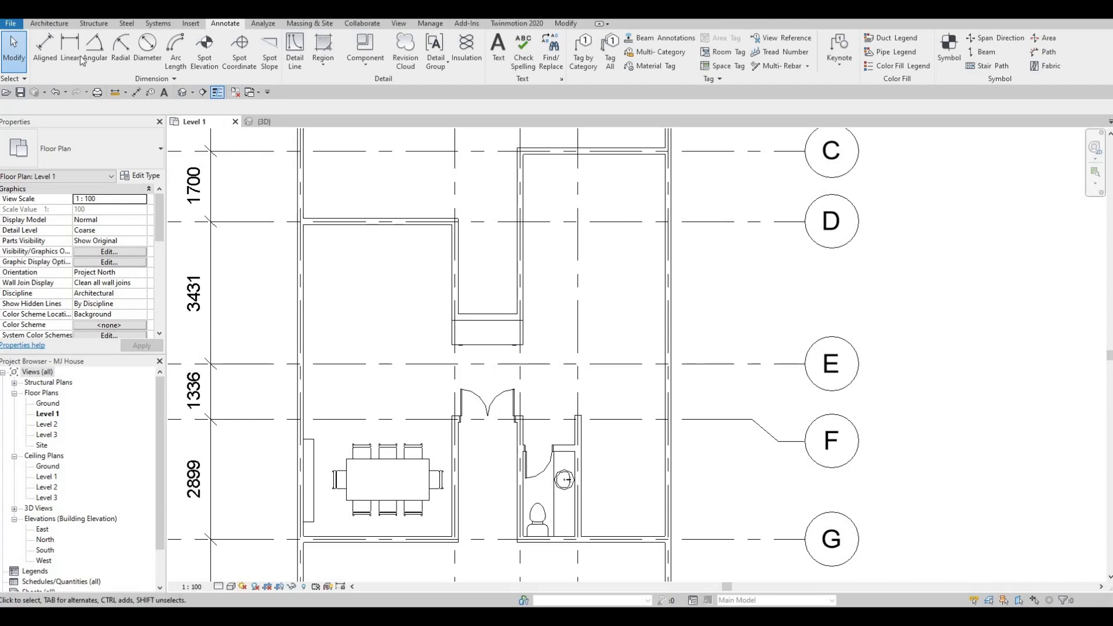
left_click(49, 24)
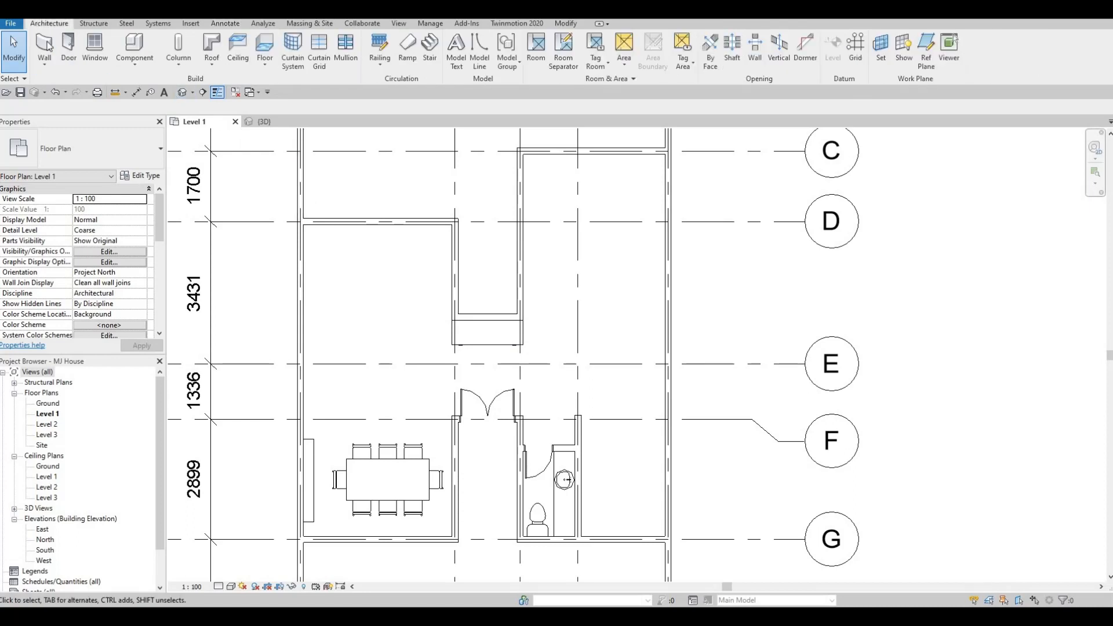
left_click(49, 49)
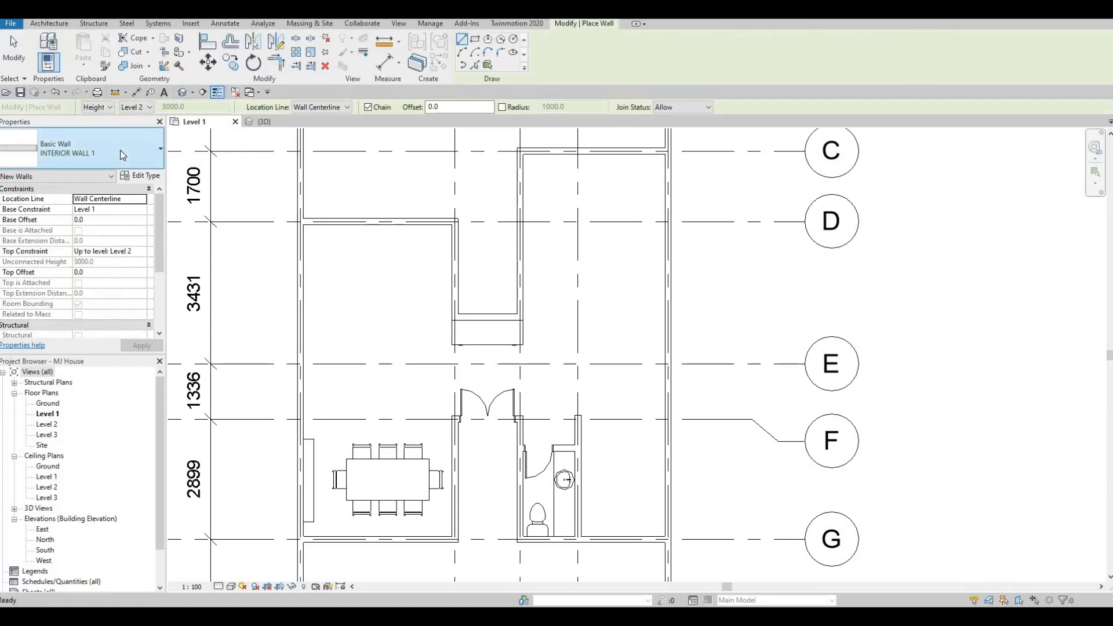
left_click(116, 137)
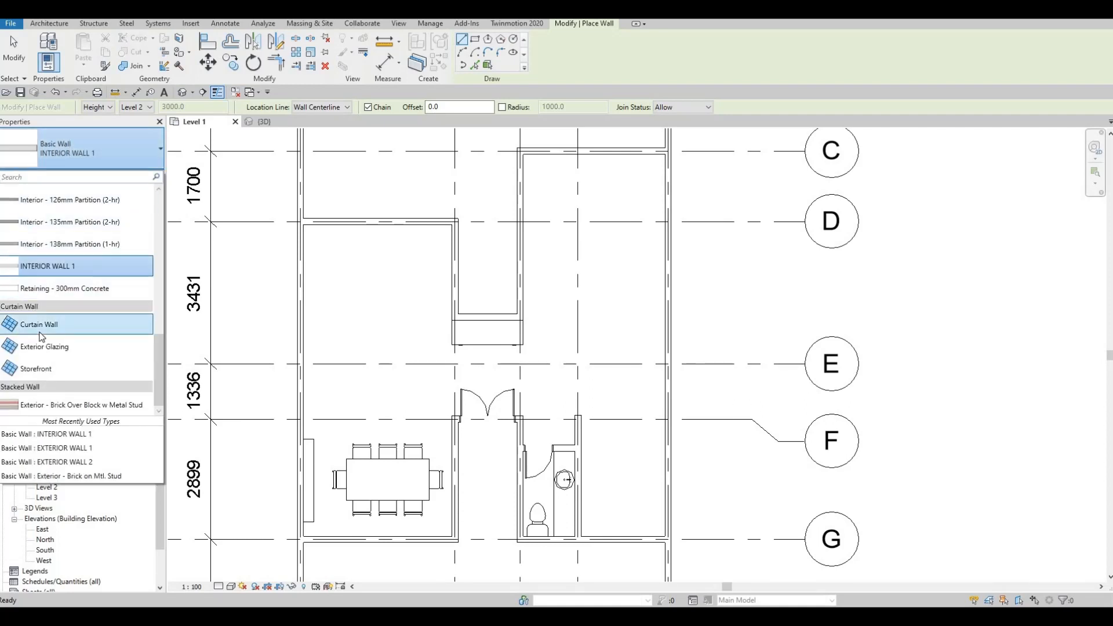
left_click(40, 328)
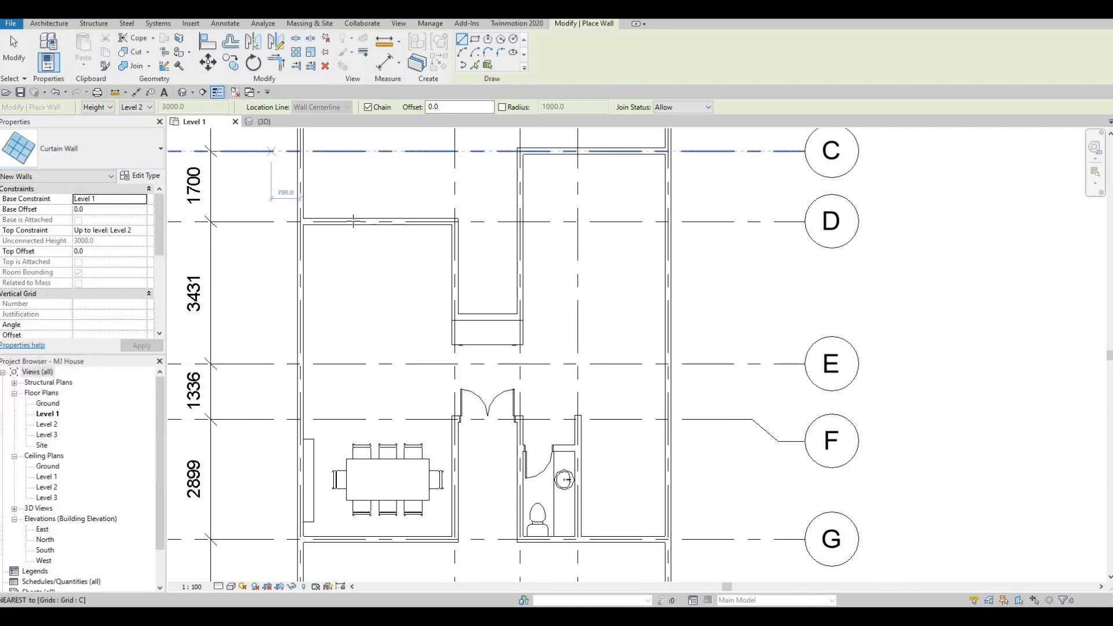
Draw a horizontal curtain wall 3300 mm long inside the exterior wall on grid D, leaving a short gap at each end
left_click(353, 220)
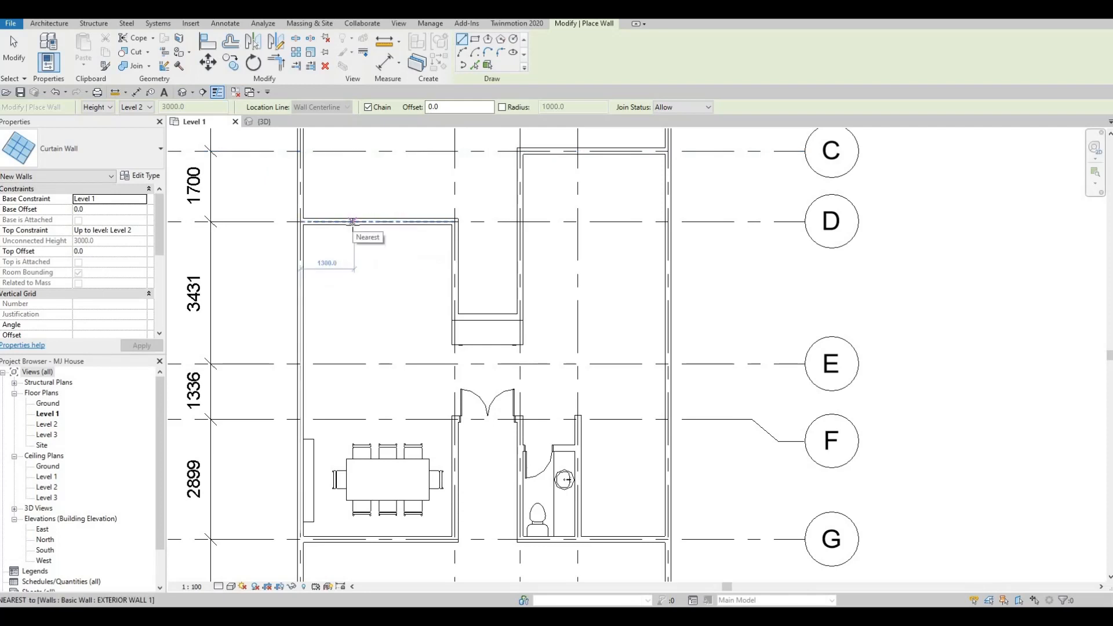
scroll(353, 221, "up", 1)
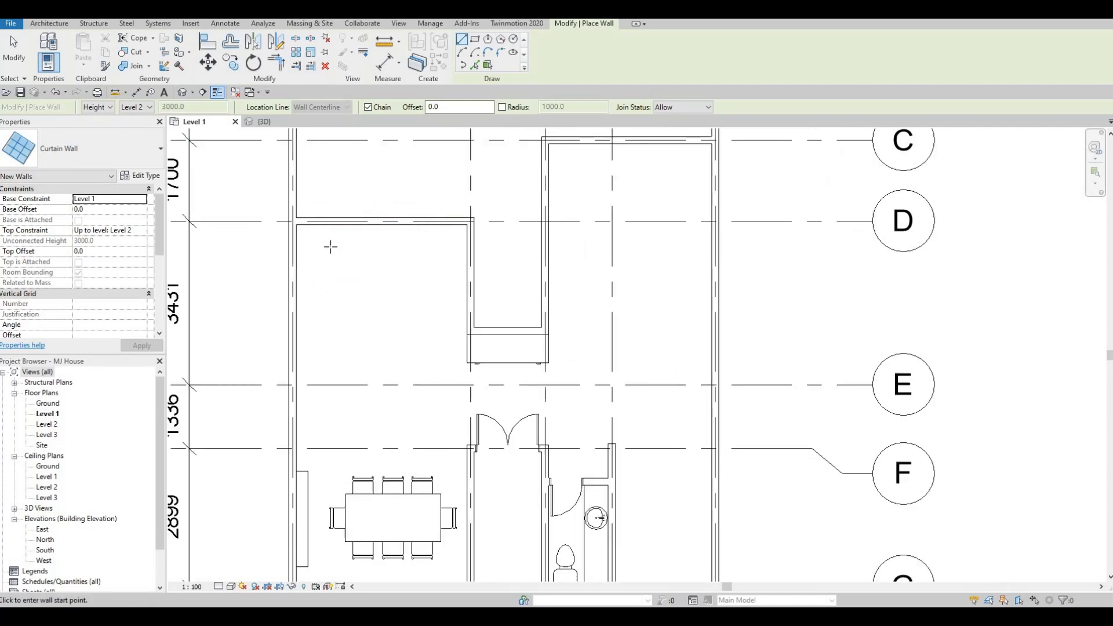
scroll(355, 237, "up", 3)
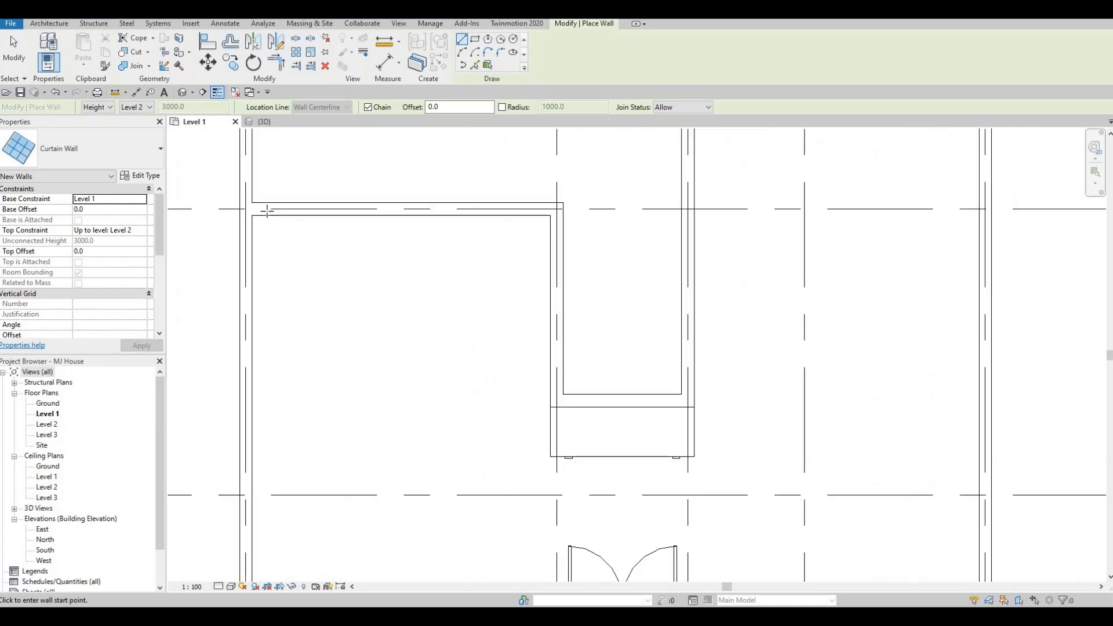
left_click(261, 208)
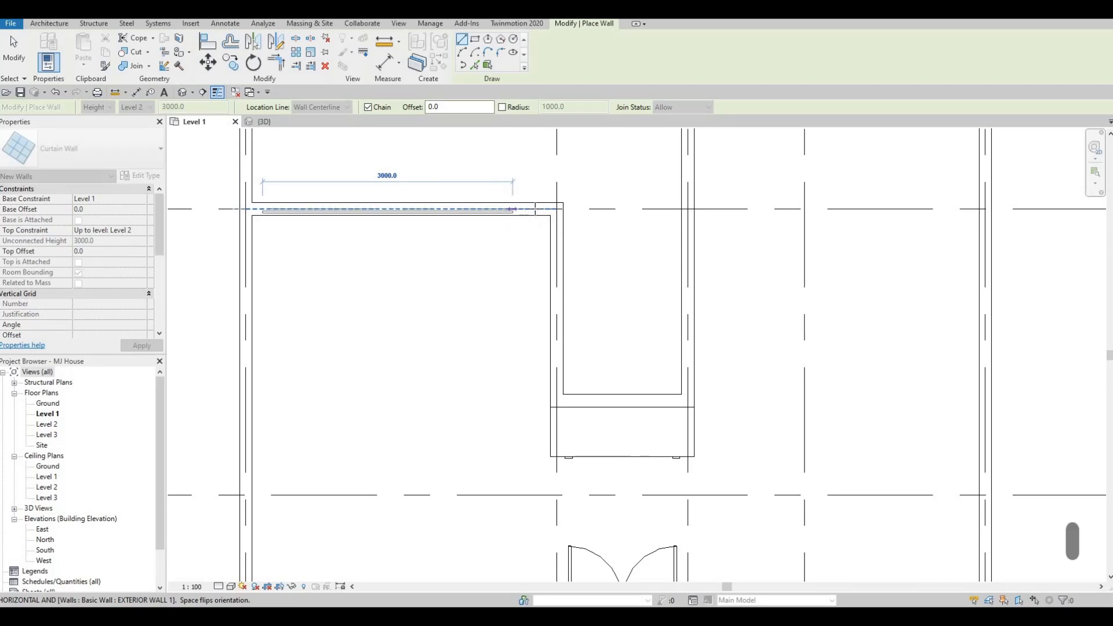
scroll(536, 209, "up", 2)
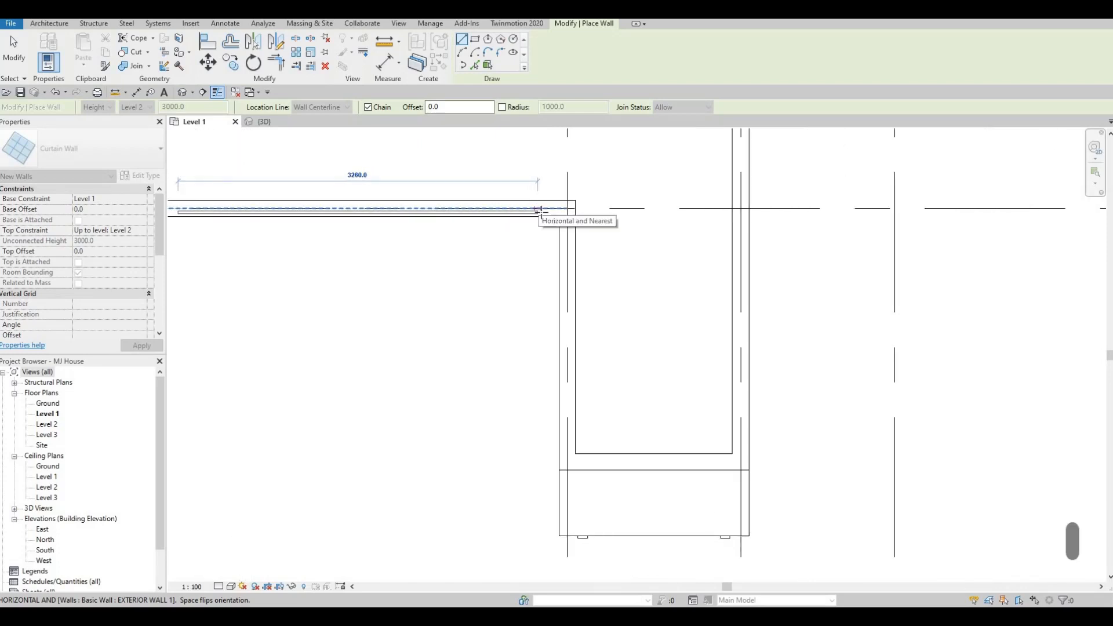
scroll(539, 210, "up", 1)
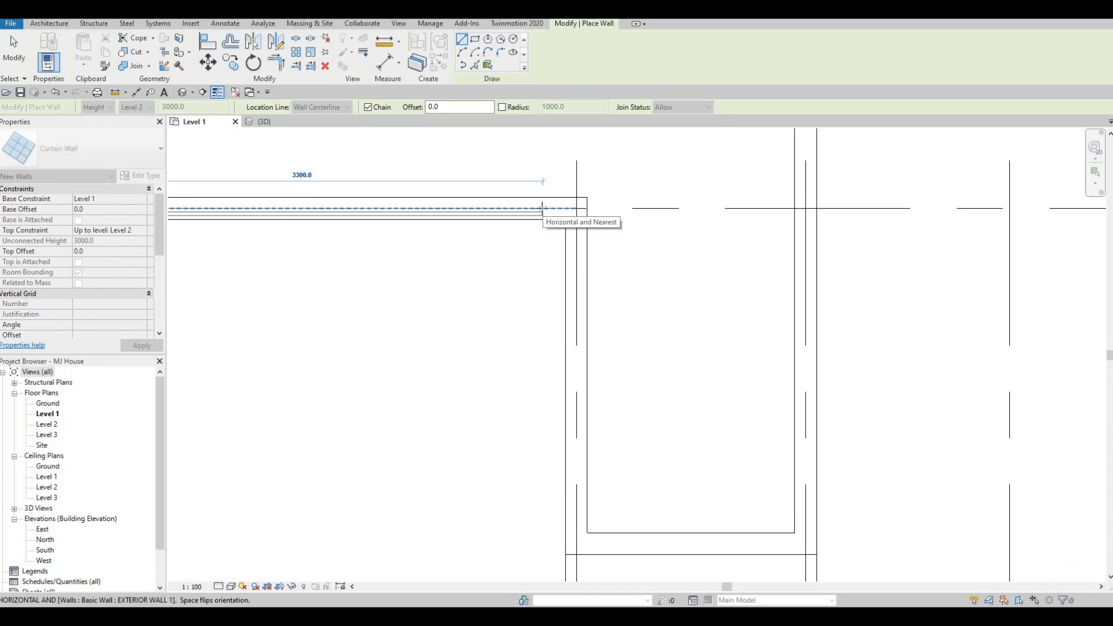
left_click(533, 219)
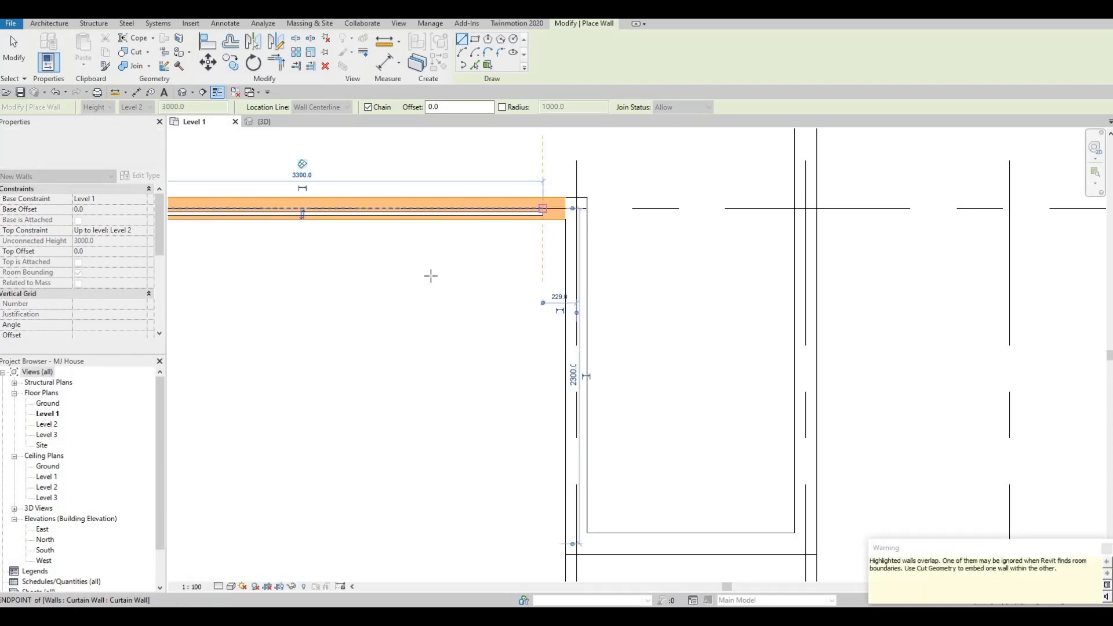
scroll(507, 221, "up", 1)
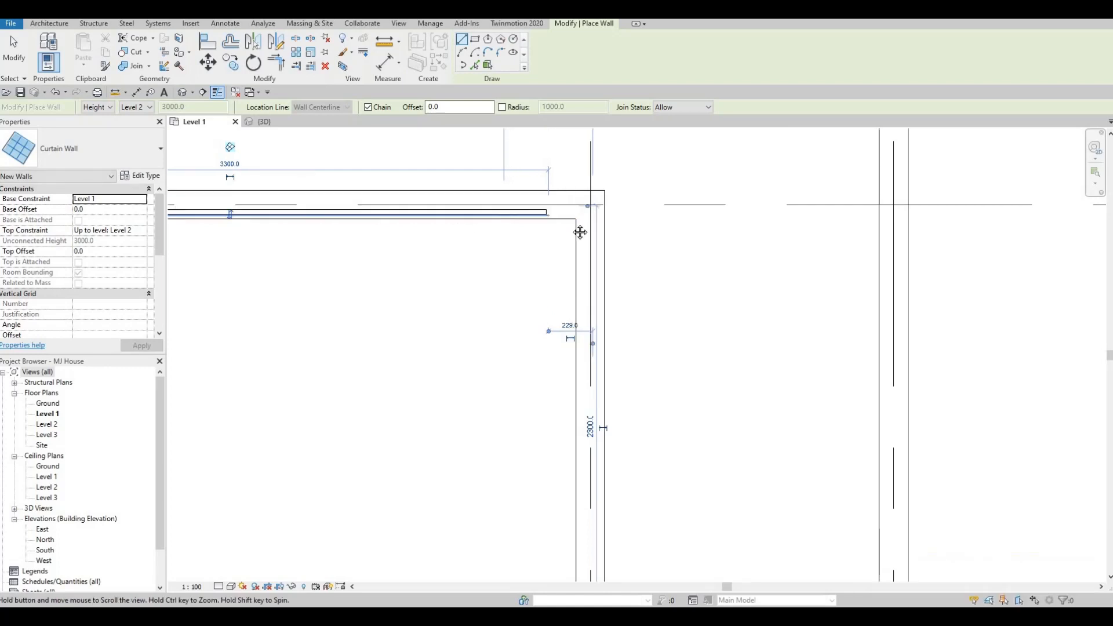
middle_click_drag(580, 232, 771, 248)
scroll(771, 249, "down", 1)
middle_click_drag(273, 232, 373, 231)
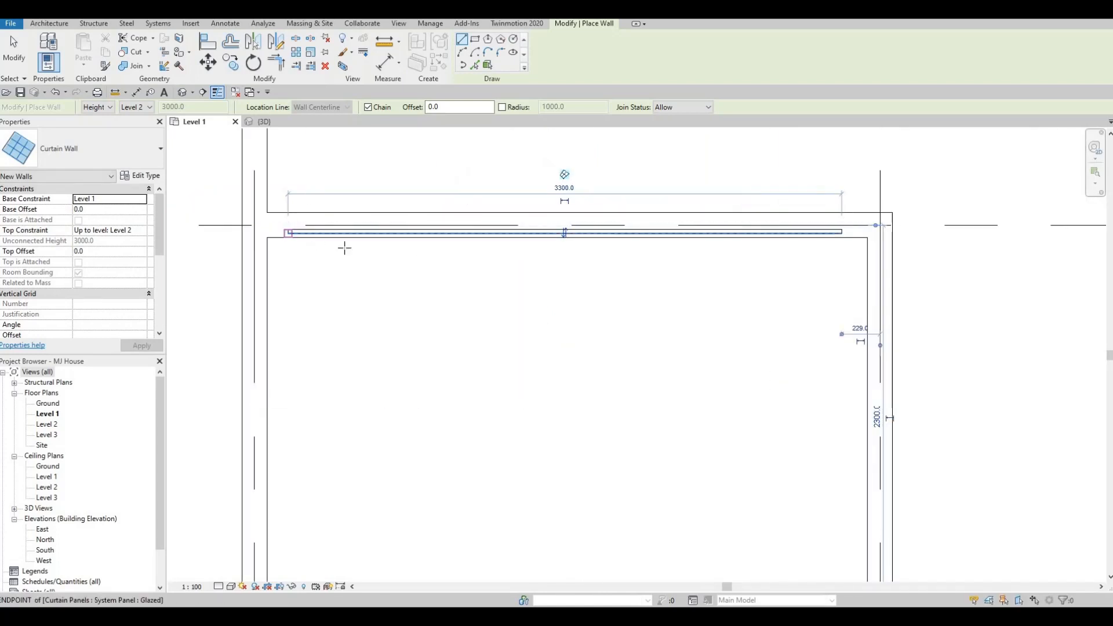
scroll(464, 279, "down", 1)
middle_click_drag(542, 334, 445, 251)
scroll(449, 249, "down", 2)
key("Escape")
Draw a vertical curtain wall inside the recess's left wall, from about 240 mm below grid D to near the recess's lower corner
middle_click_drag(650, 198, 548, 215)
scroll(548, 215, "down", 1)
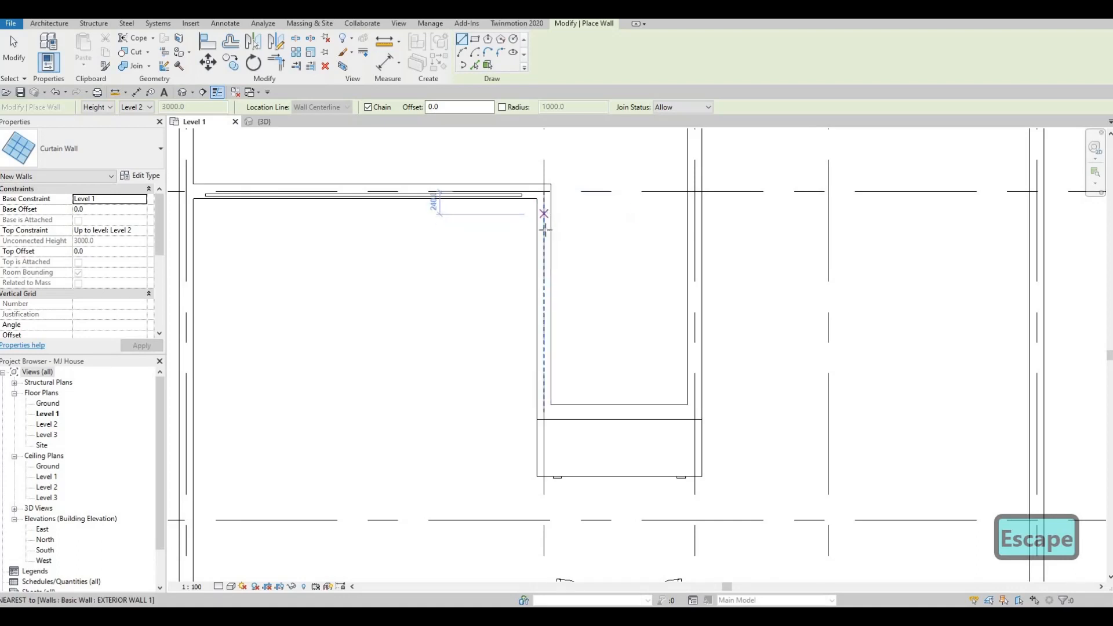
left_click(544, 215)
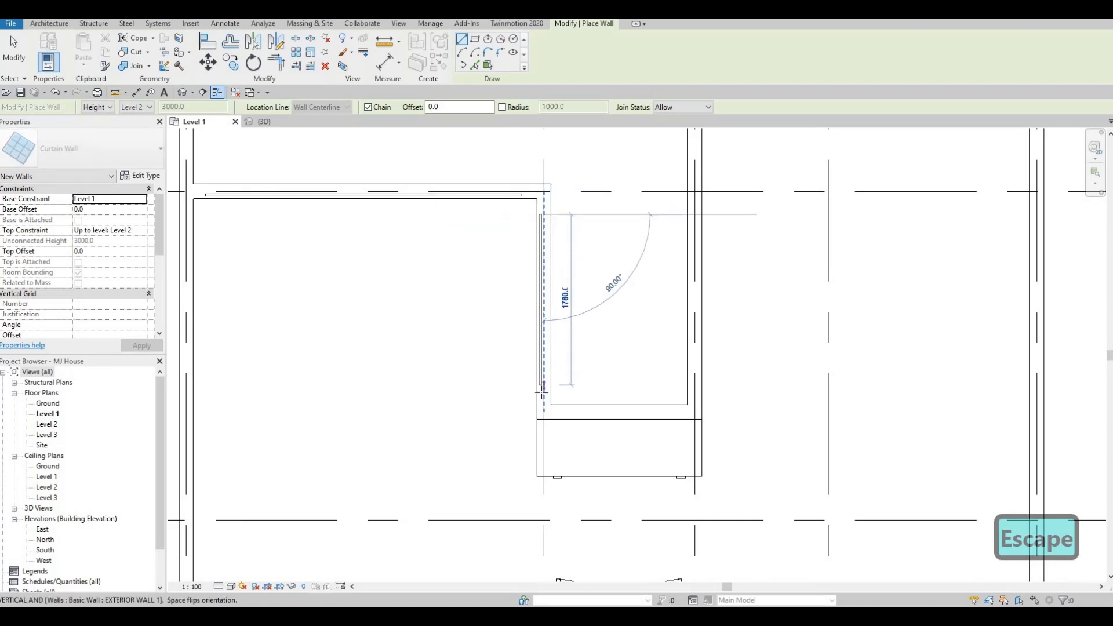
key("space")
key("space")
scroll(542, 393, "up", 3)
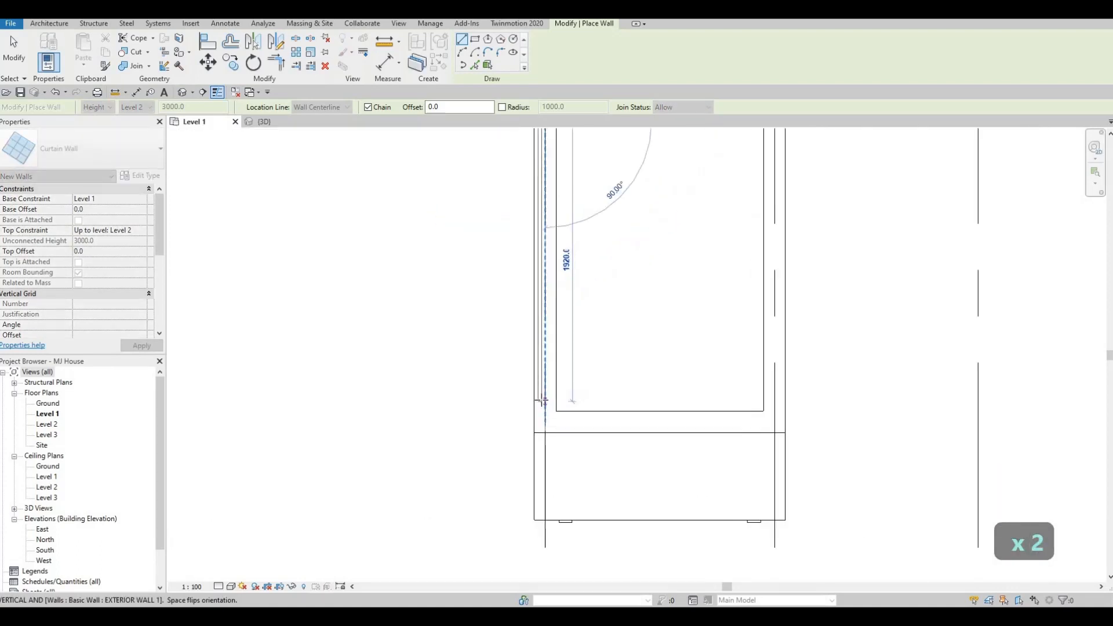
left_click(549, 410)
key("Escape")
key("Escape")
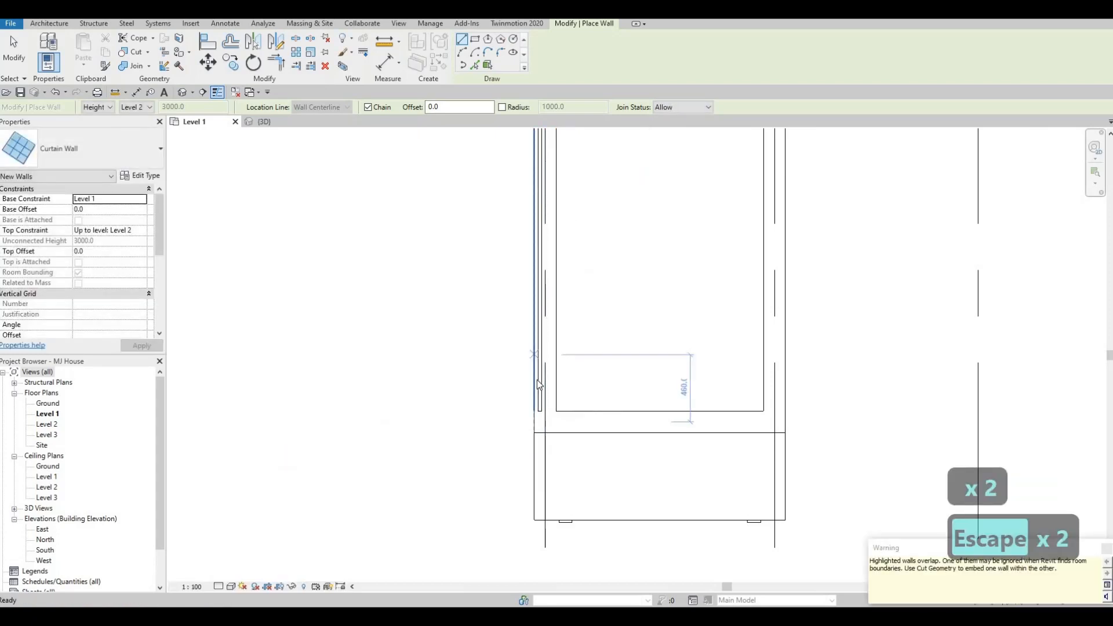
Shorten the vertical curtain wall from its lower end so it stops just above the recess's lower inside corner
left_click(546, 420)
left_click_drag(545, 421, 545, 390)
key("Escape")
middle_click_drag(519, 291, 494, 446)
scroll(503, 380, "down", 2)
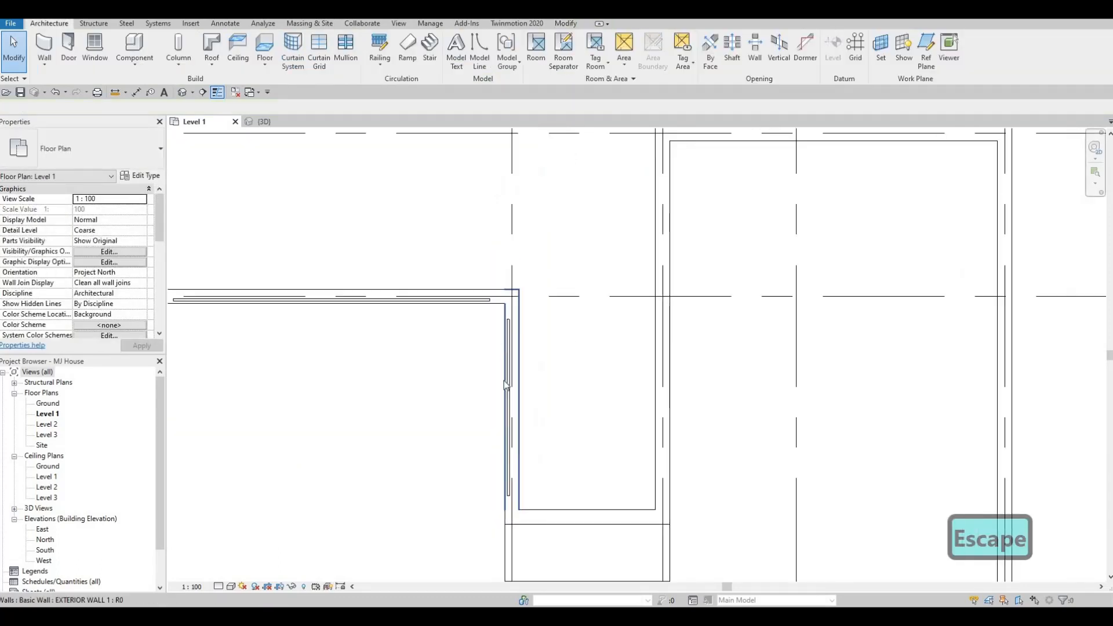
scroll(507, 353, "up", 2)
key("Escape")
Create a similar curtain wall about 1100 mm long inside the short horizontal wall closing the recess's lower end
middle_click_drag(477, 360, 438, 287)
scroll(439, 387, "down", 2)
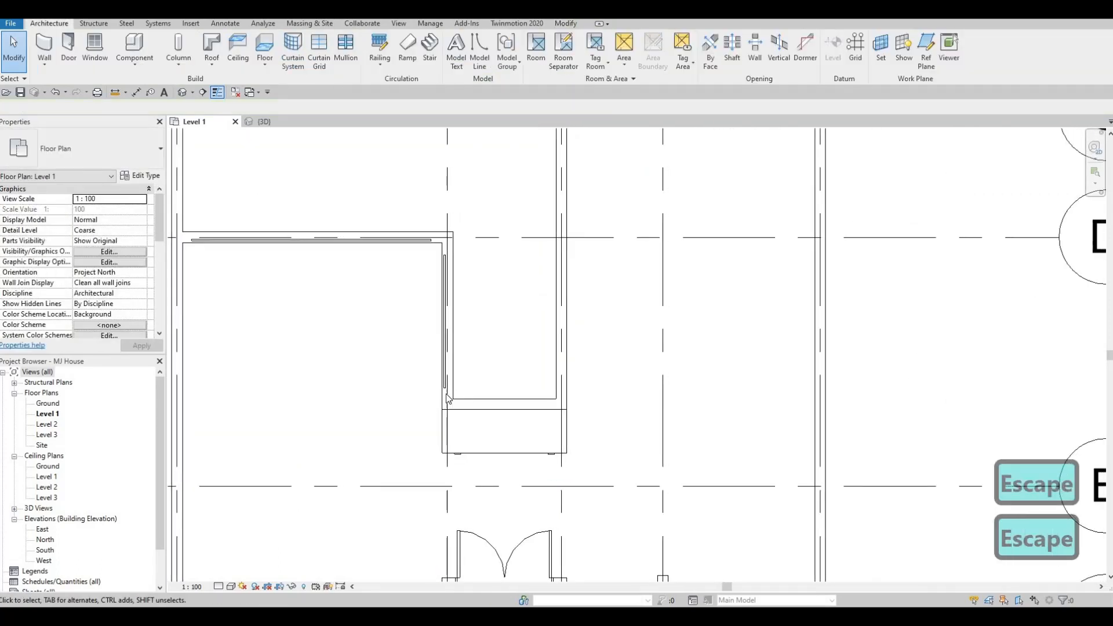
left_click(445, 322)
key("c")
key("s")
scroll(453, 413, "up", 3)
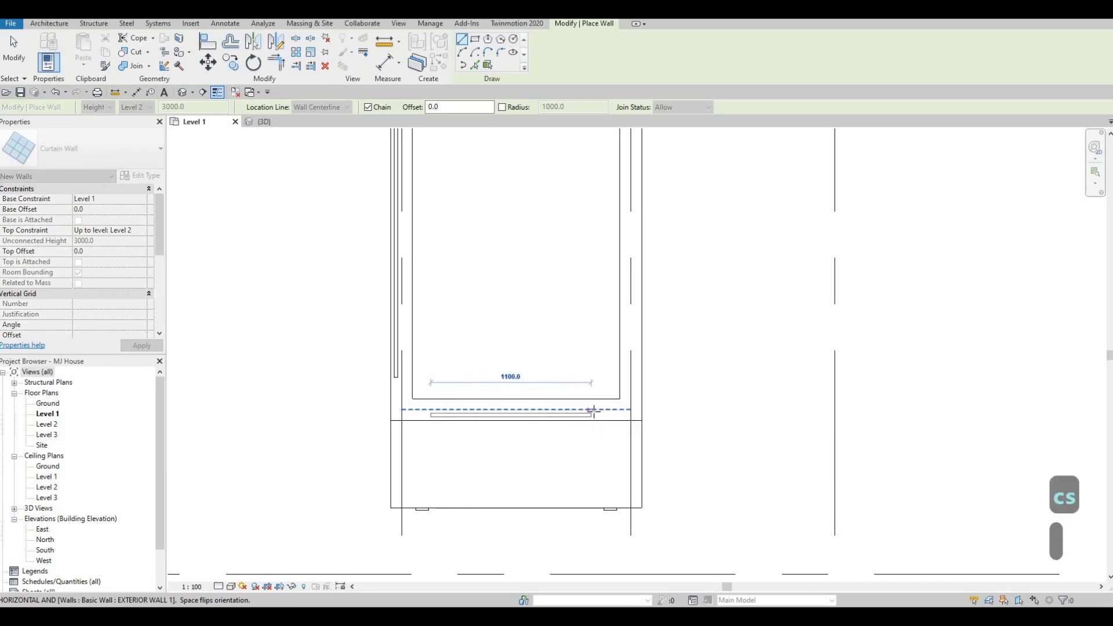
left_click(594, 412)
key("Escape")
Draw a vertical curtain wall about 1840 mm long inside the recess's right wall, from near the lower corner up to just below grid D
middle_click_drag(630, 381, 572, 448)
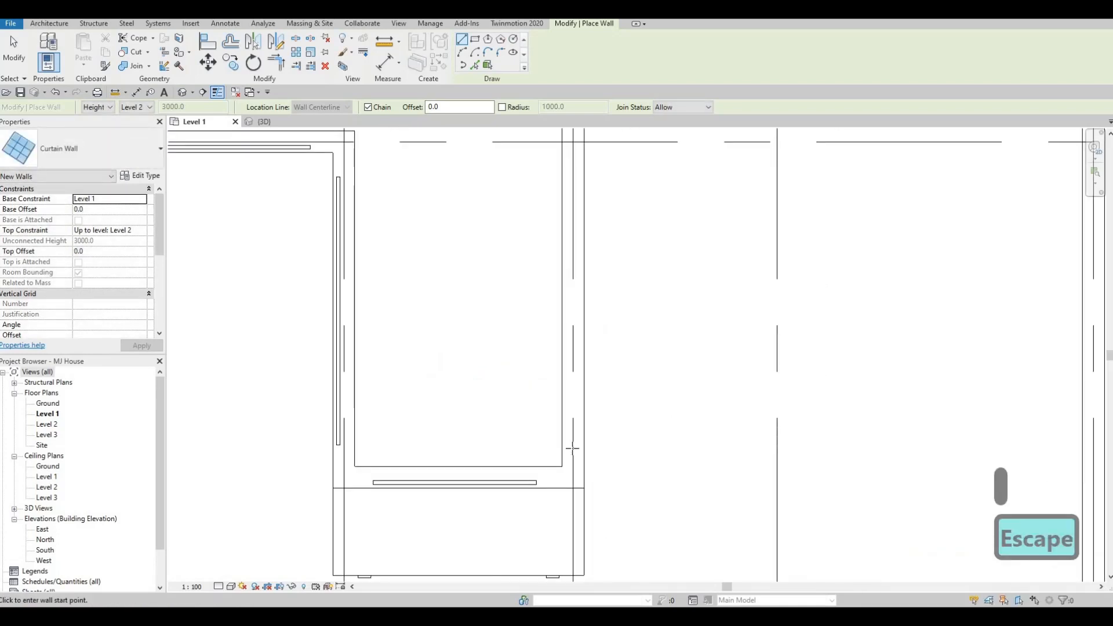
left_click(573, 444)
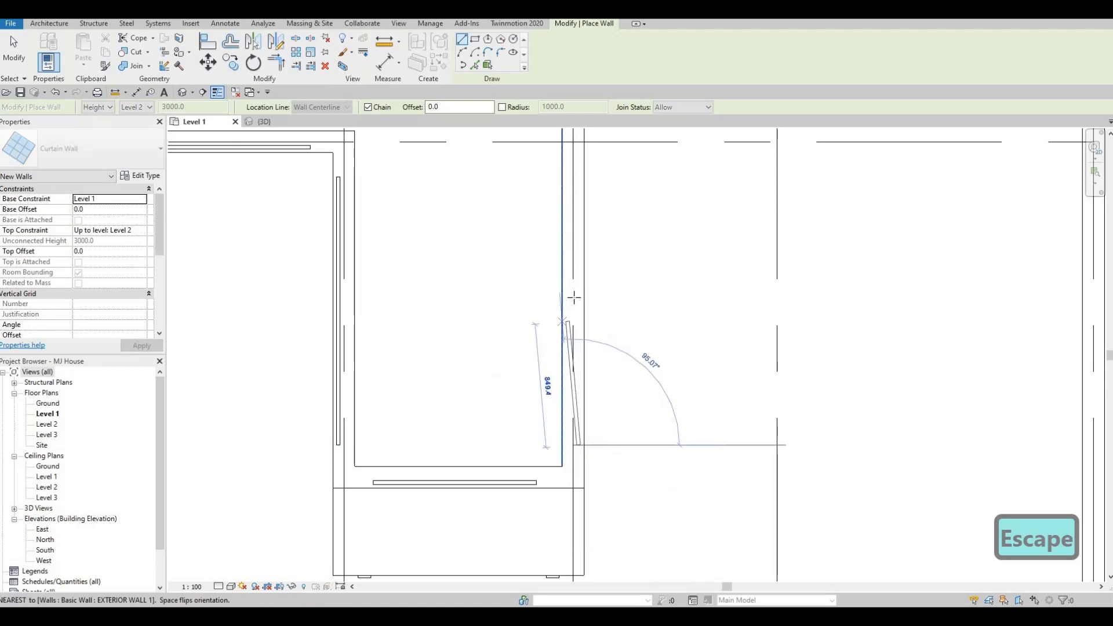
middle_click_drag(572, 293, 574, 388)
left_click(573, 268)
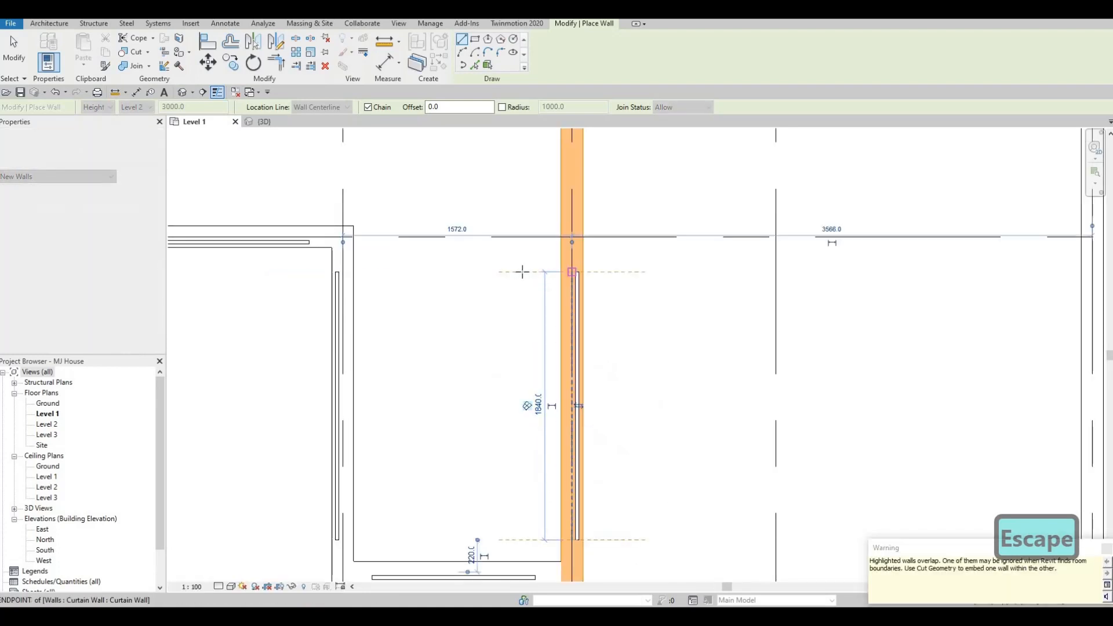
key("Escape")
scroll(536, 374, "down", 2)
scroll(539, 370, "down", 2)
key("Escape")
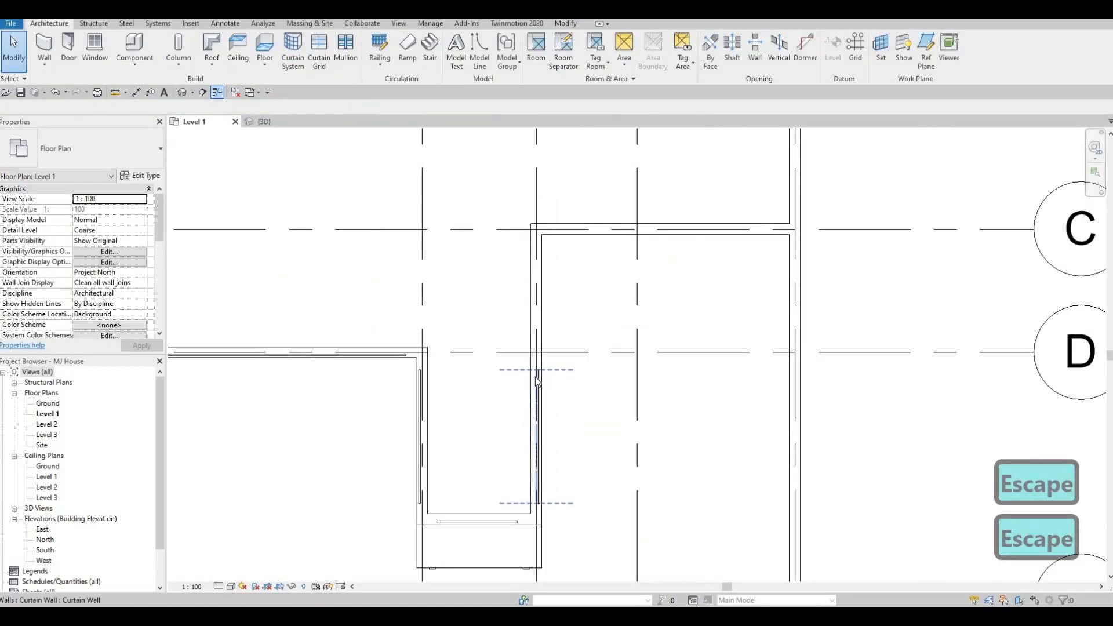
Extend the right-hand curtain wall upward to 3500 mm so it ends just below the wall on grid C
left_click(535, 369)
left_click_drag(536, 370, 537, 250)
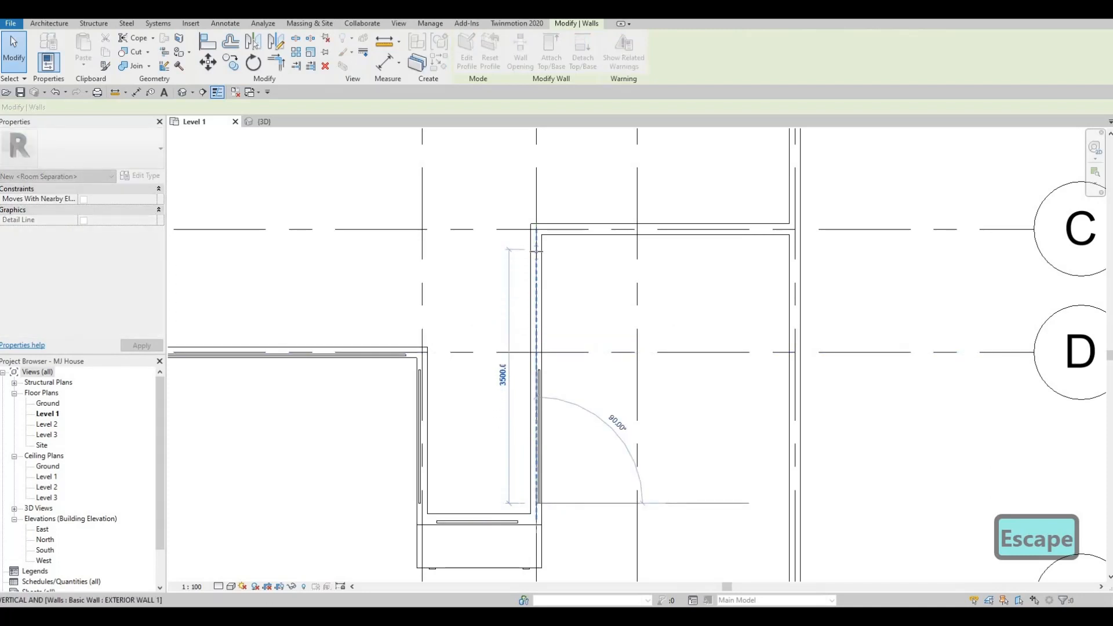
key("Escape")
key("Escape")
key("Escape")
key("Escape")
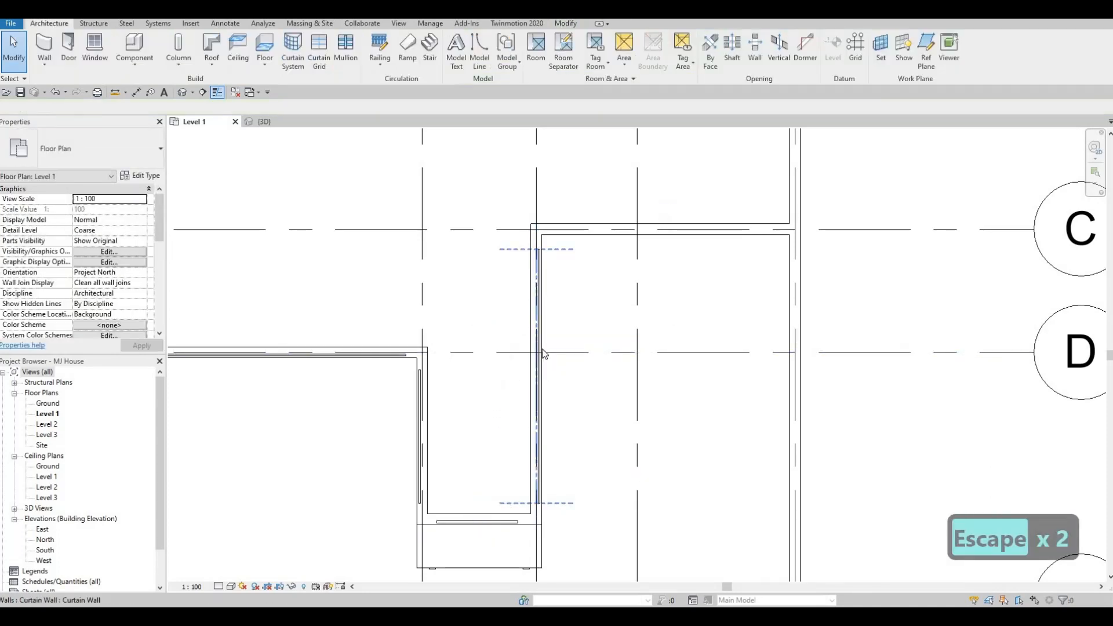
Create a similar horizontal curtain wall about 3200 mm long inside the exterior wall on grid C, right of the recess
left_click(553, 344)
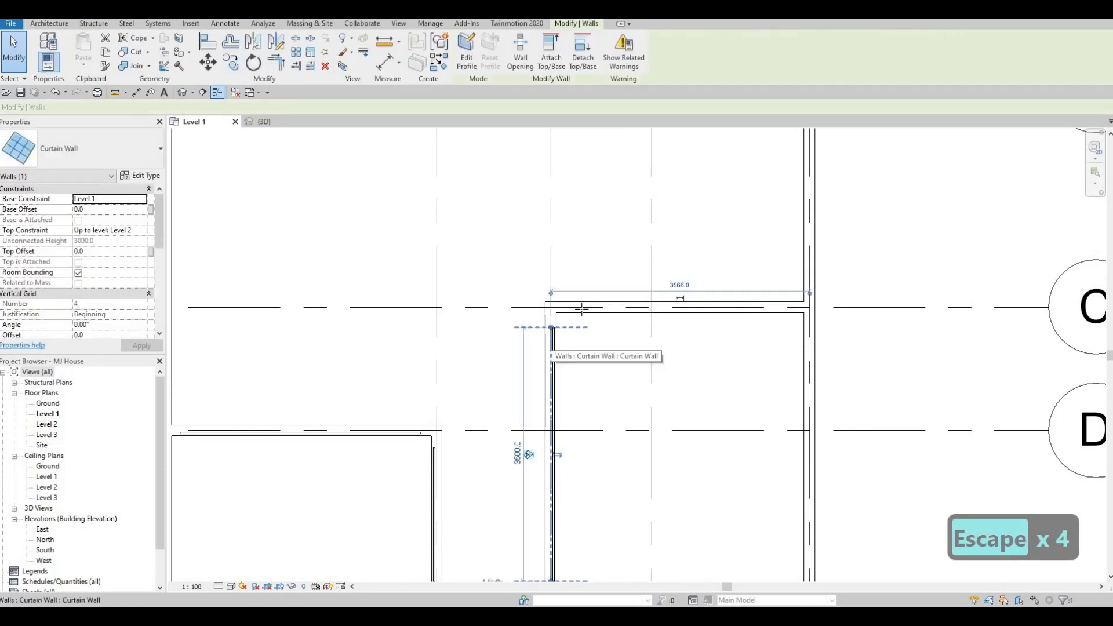
key("c")
key("s")
scroll(579, 308, "up", 3)
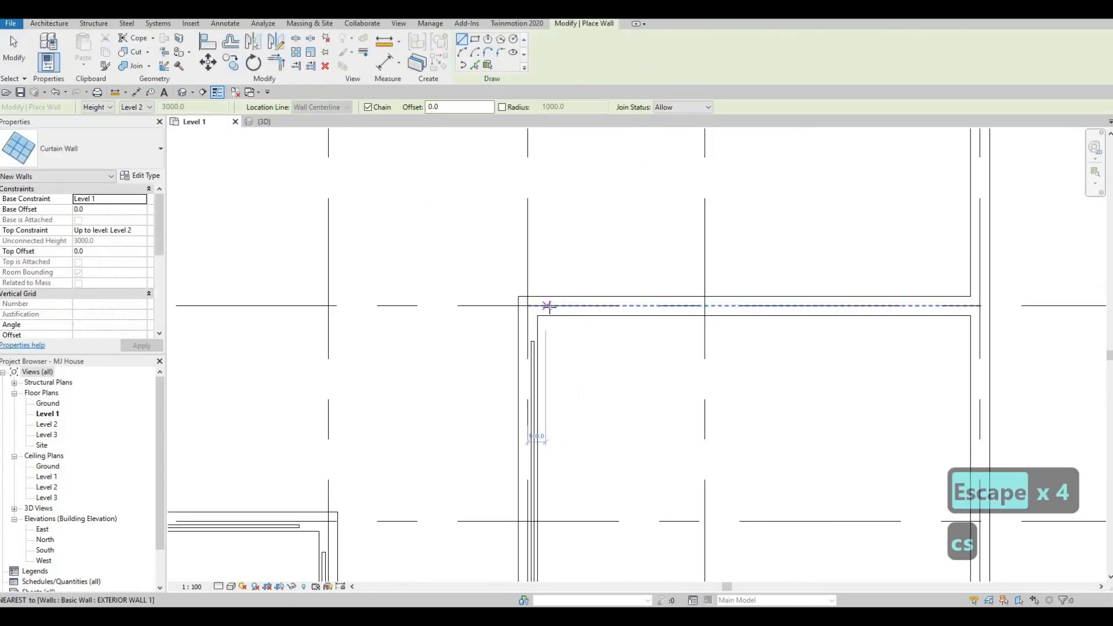
left_click(546, 305)
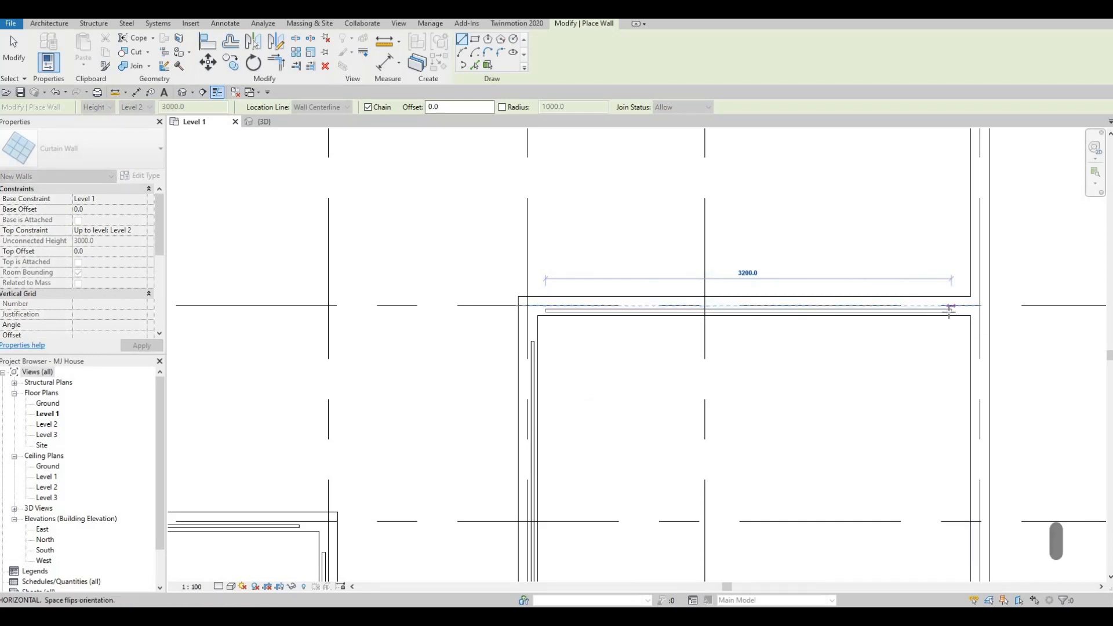
left_click(880, 335)
key("Escape")
key("Escape")
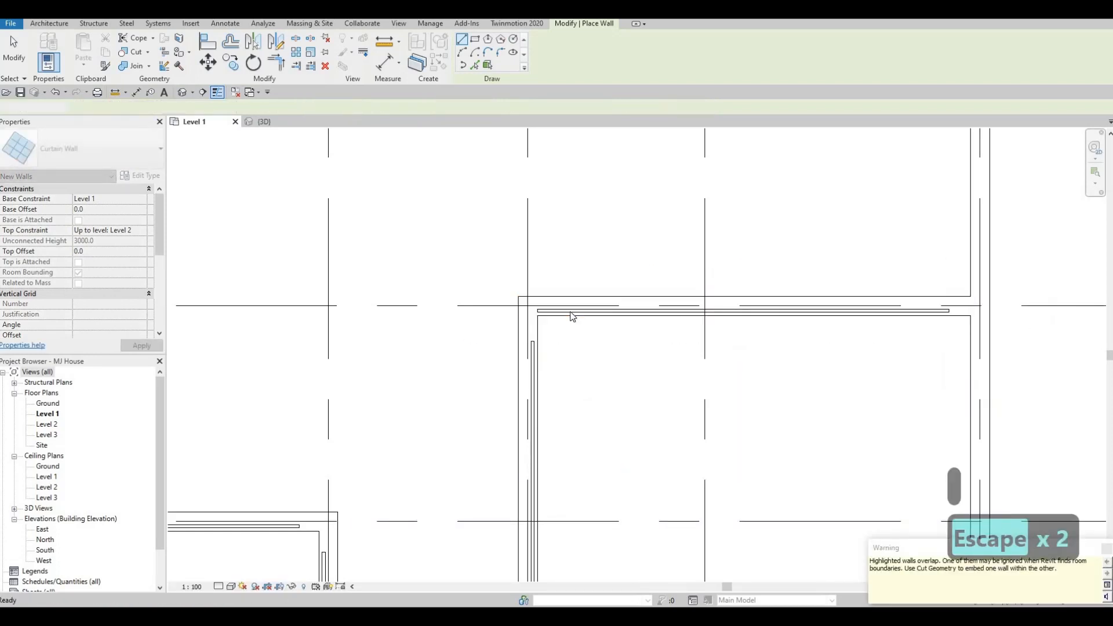
Adjust both ends of the curtain wall on grid C to make it 3080 mm long, starting 260 mm from the vertical grid line
left_click(538, 309)
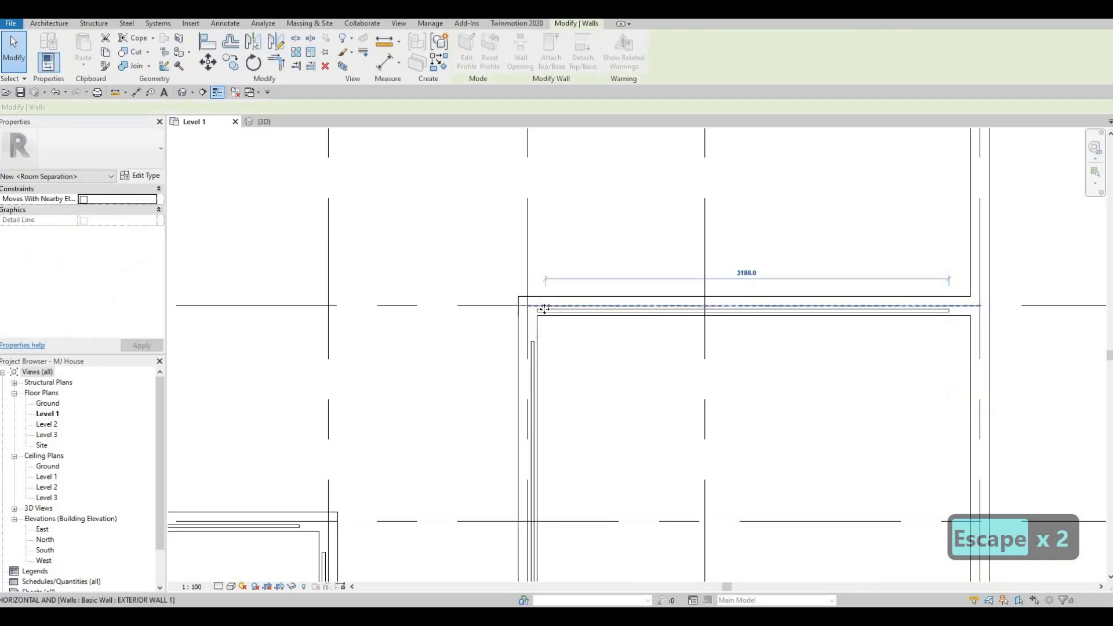
left_click_drag(539, 305, 561, 305)
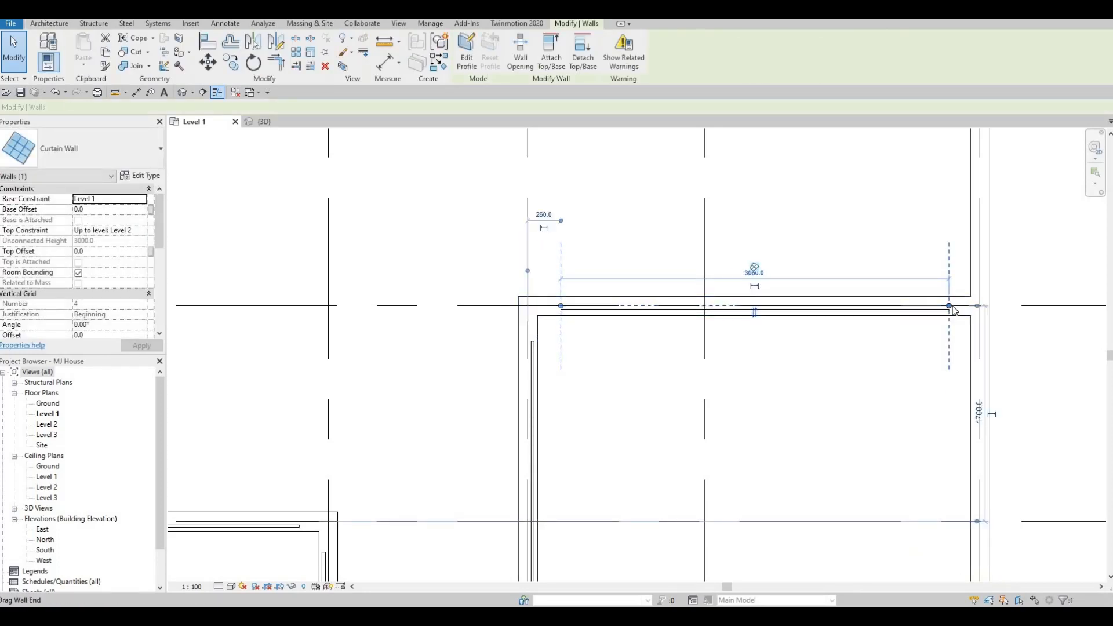
left_click_drag(954, 311, 601, 323)
key("Escape")
key("Escape")
scroll(650, 300, "down", 2)
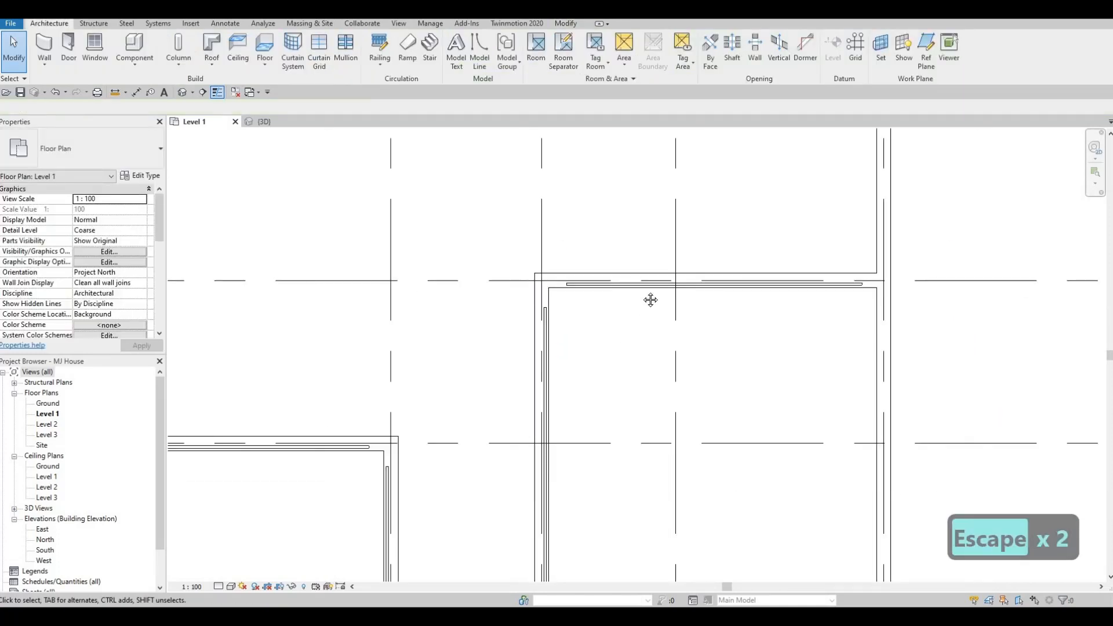
scroll(651, 299, "down", 3)
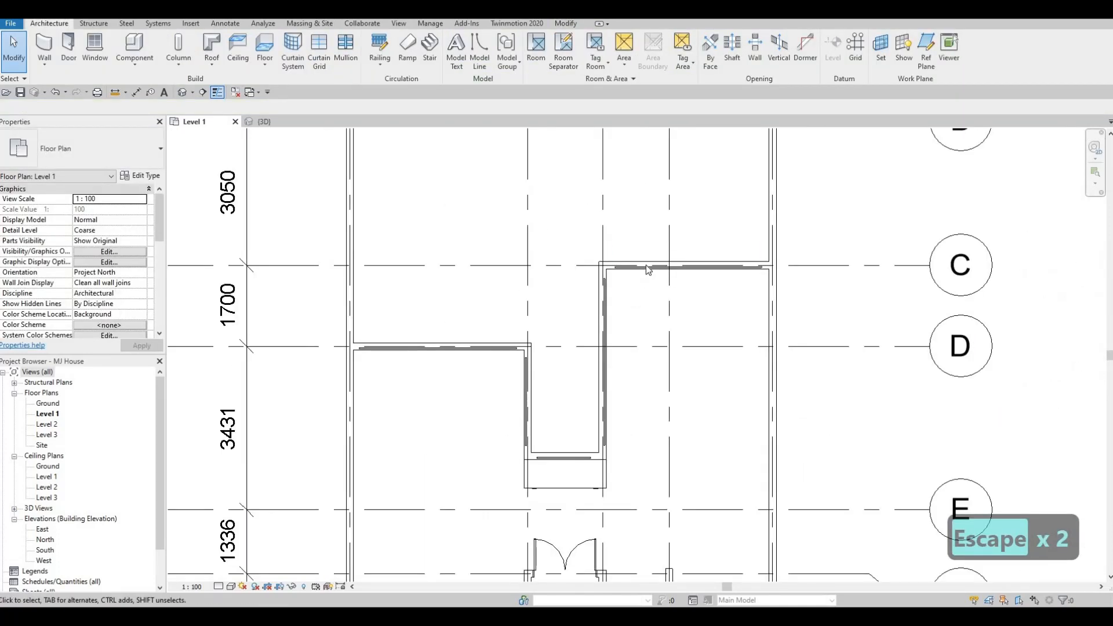
Delete the curtain wall inside the horizontal wall on grid C
left_click(645, 265)
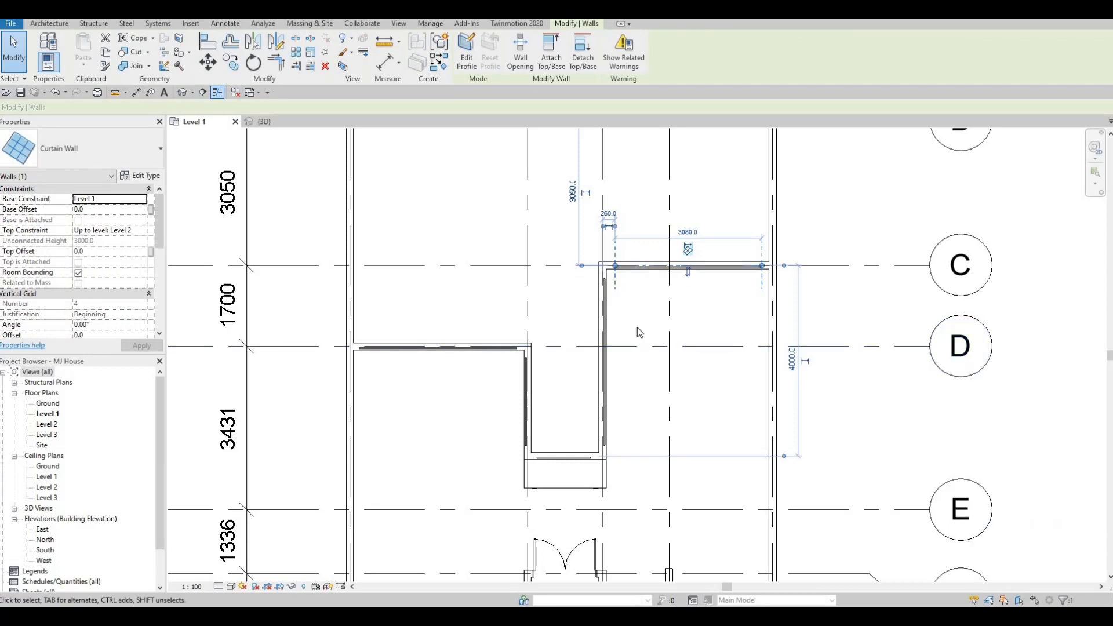
middle_click_drag(638, 277, 641, 309)
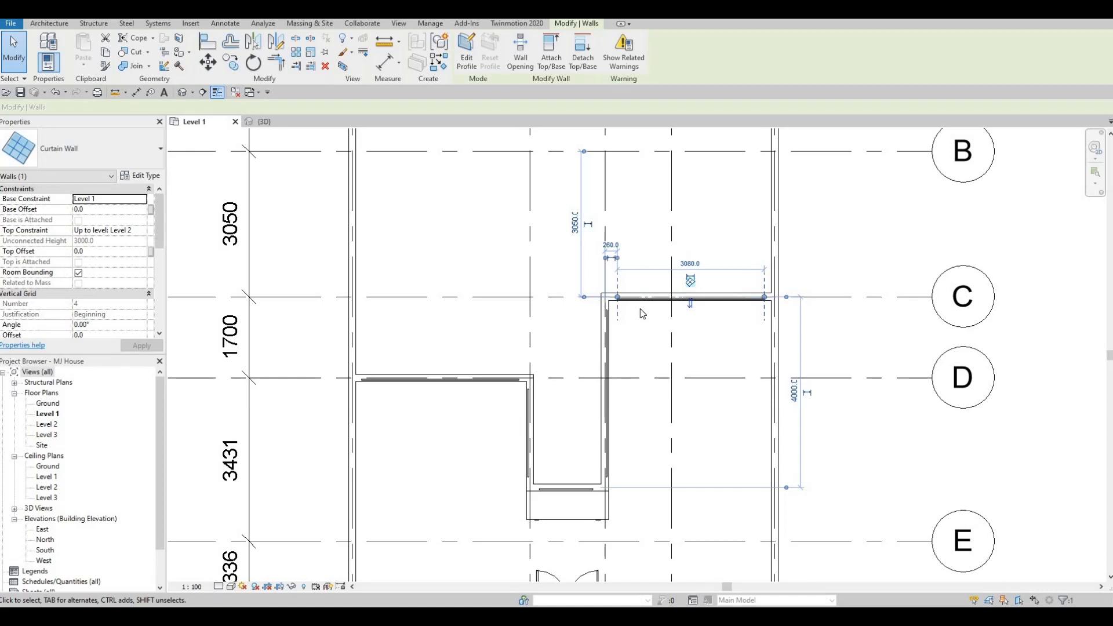
key("Delete")
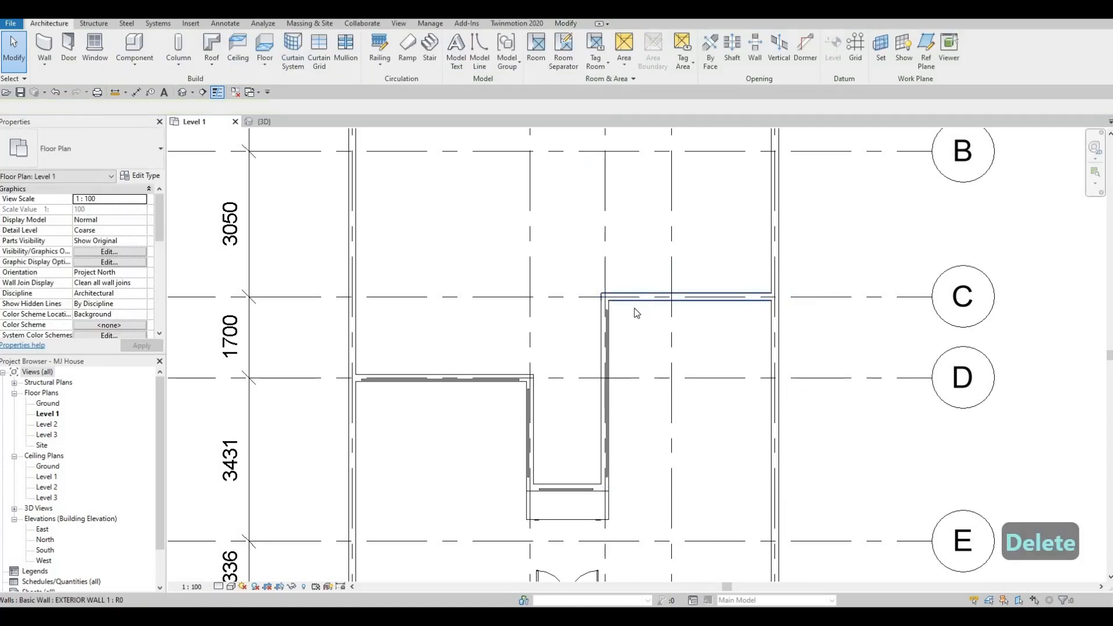
middle_click_drag(552, 313, 625, 309)
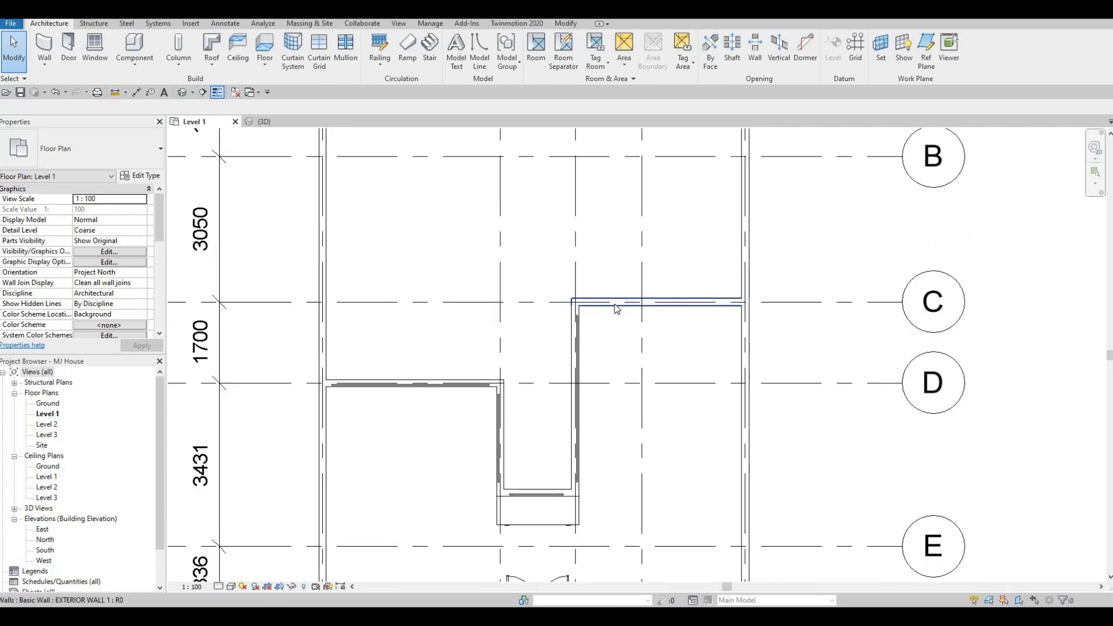
Create a similar curtain wall about 380 mm long inside the bathroom's lower wall on grid G, at the end of the washbasin counter
middle_click_drag(525, 313, 550, 171)
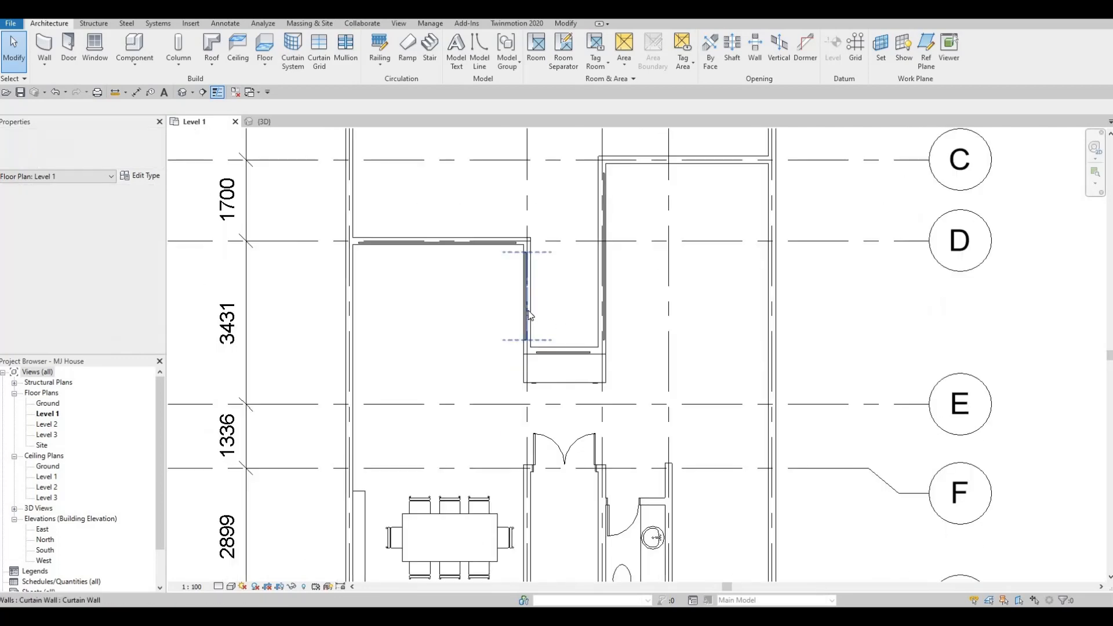
scroll(676, 176, "down", 1)
middle_click_drag(603, 340, 518, 241)
scroll(549, 324, "down", 1)
key("Escape")
key("Escape")
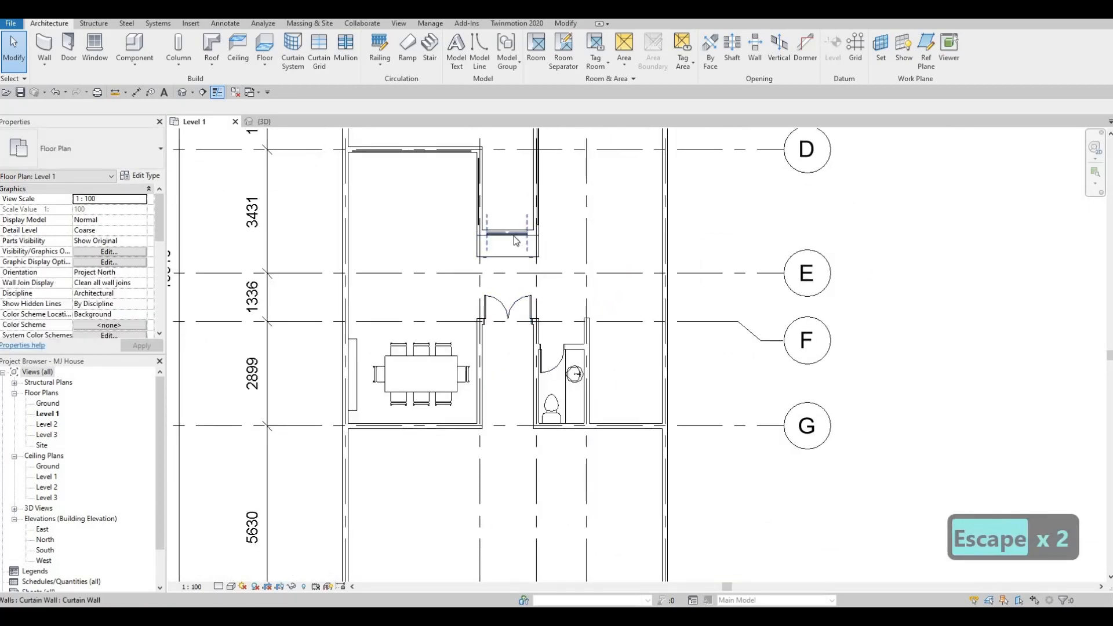
left_click(513, 234)
key("c")
key("s")
scroll(582, 403, "up", 2)
scroll(543, 451, "up", 6)
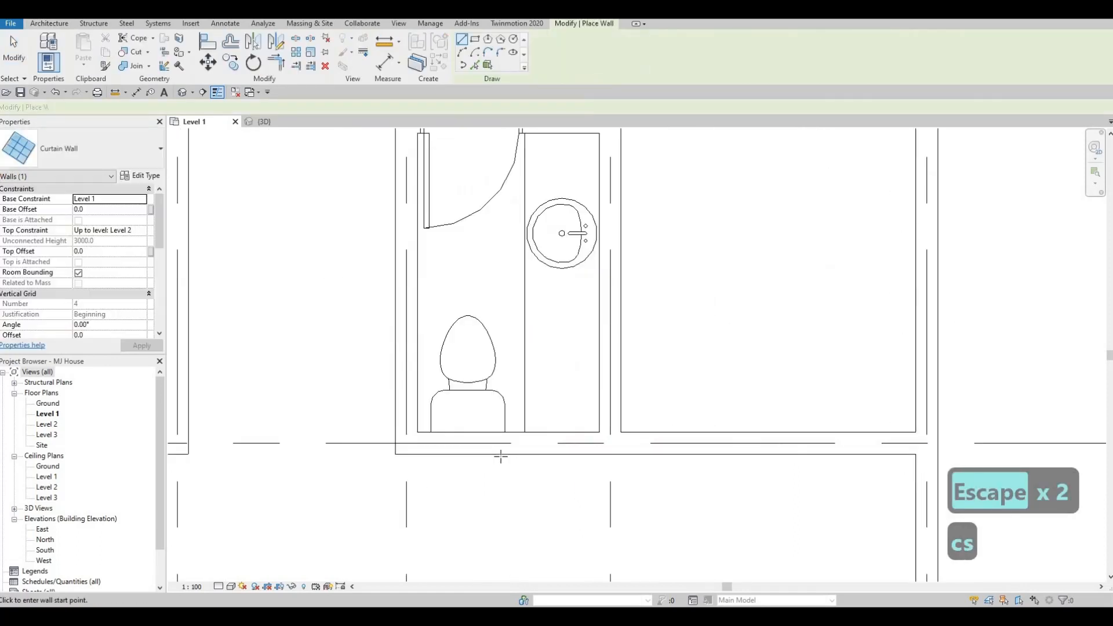
left_click(483, 450)
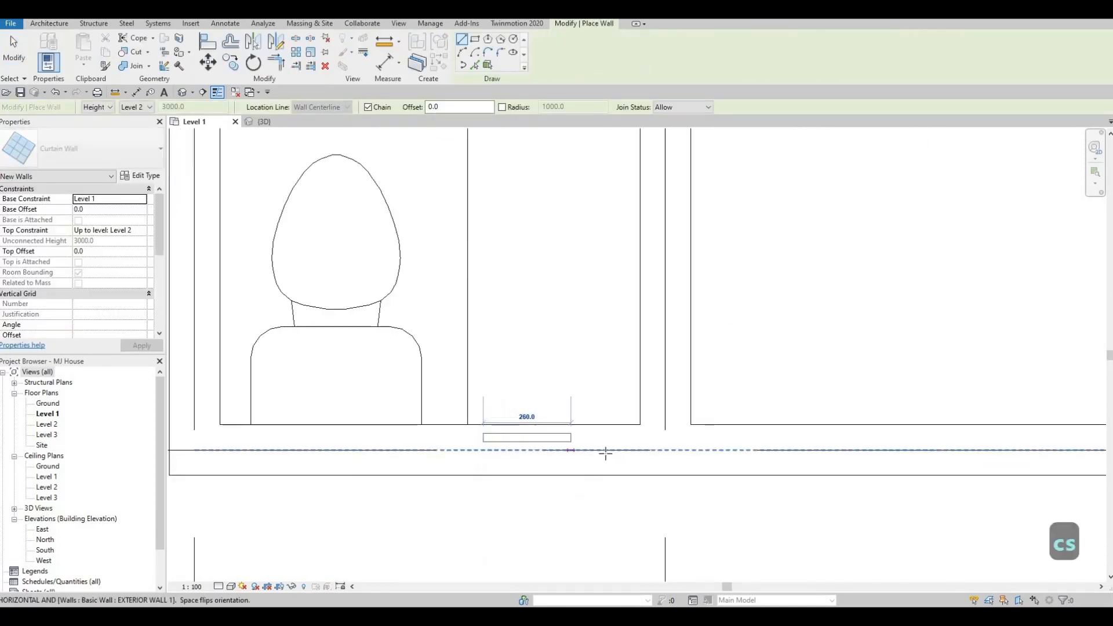
left_click(602, 408)
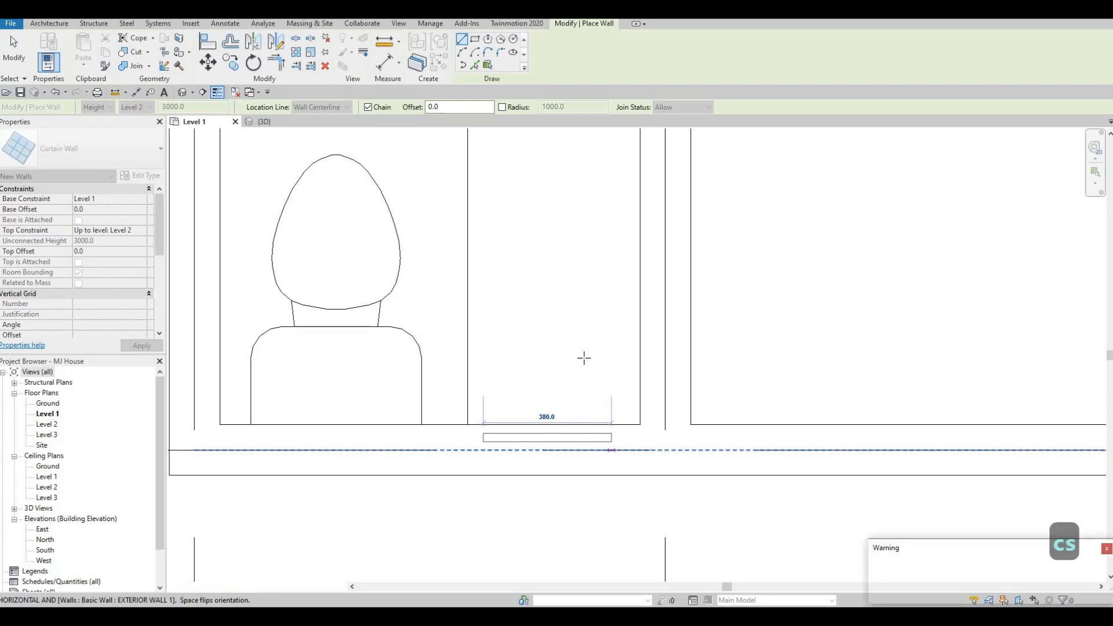
key("Escape")
Draw a curtain wall about 1680 mm long inside the grid G wall of the room to the right of the bathroom
scroll(557, 397, "down", 3)
scroll(569, 391, "down", 1)
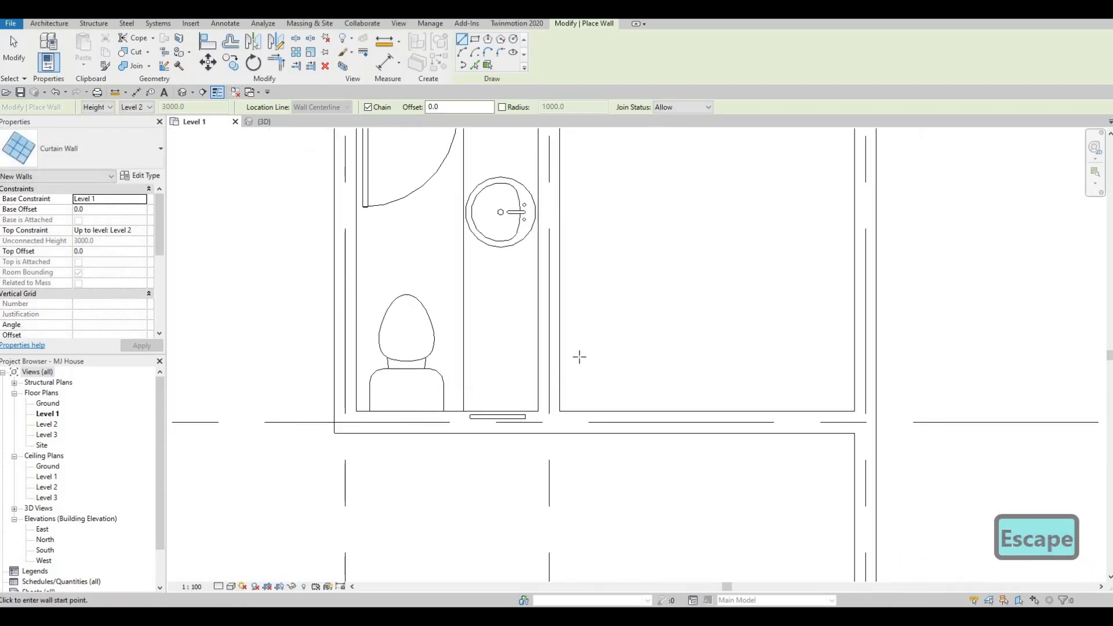
middle_click_drag(688, 360, 590, 355)
scroll(574, 398, "up", 5)
scroll(559, 412, "down", 3)
scroll(558, 412, "down", 3)
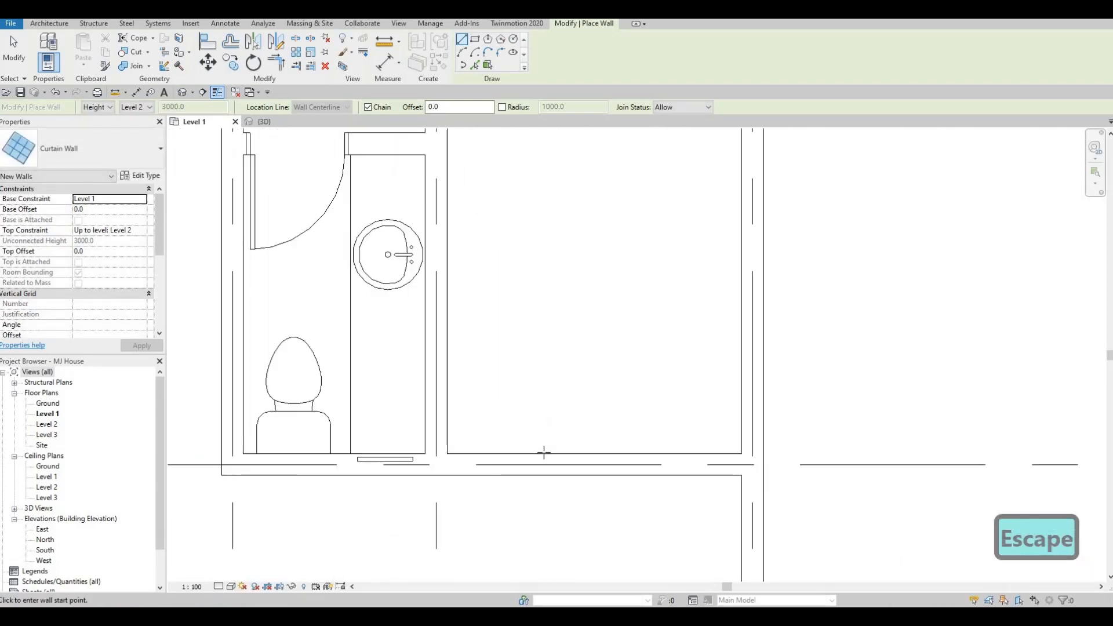
scroll(492, 437, "up", 2)
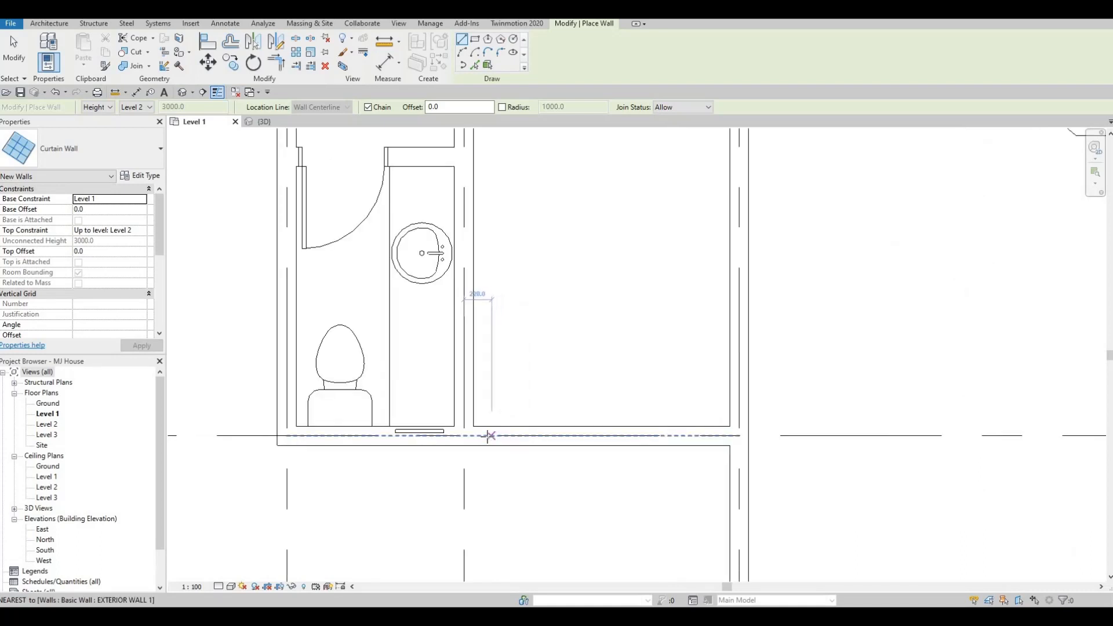
left_click(491, 436)
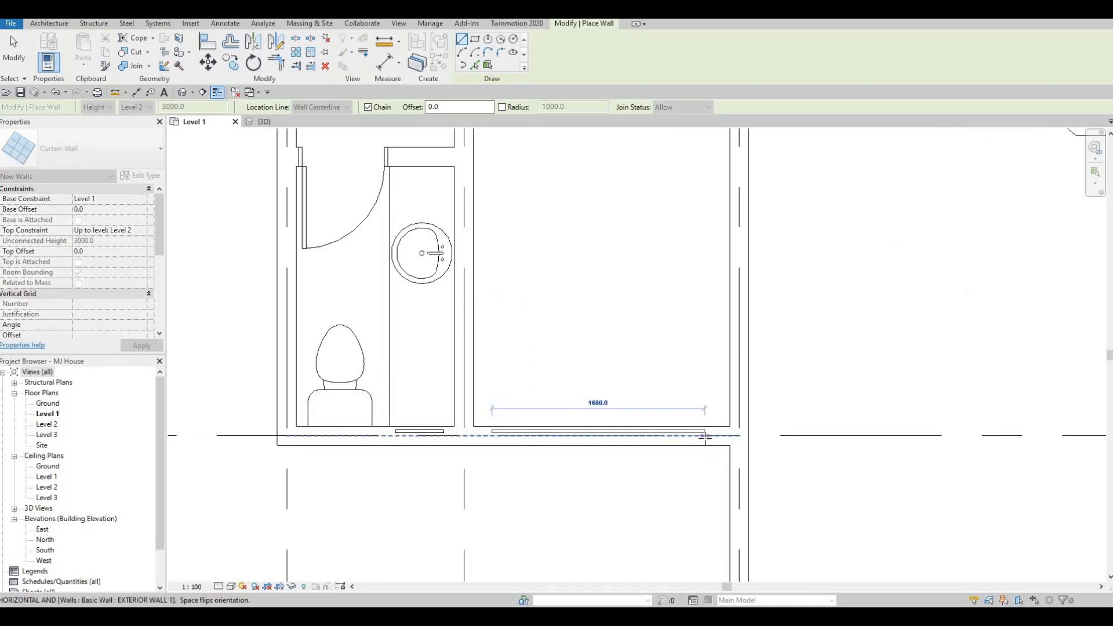
left_click(705, 436)
key("Escape")
key("Escape")
scroll(693, 409, "down", 3)
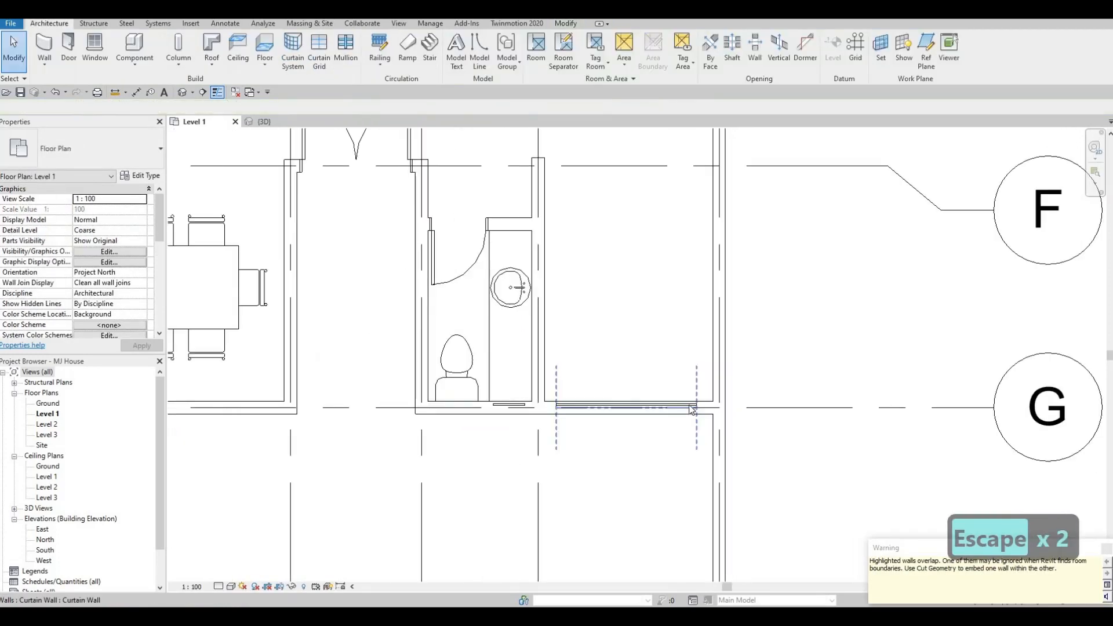
Extend the right end of the curtain wall beside the bathroom to a total length of 1720 mm
key("Escape")
scroll(702, 415, "up", 5)
left_click(714, 425)
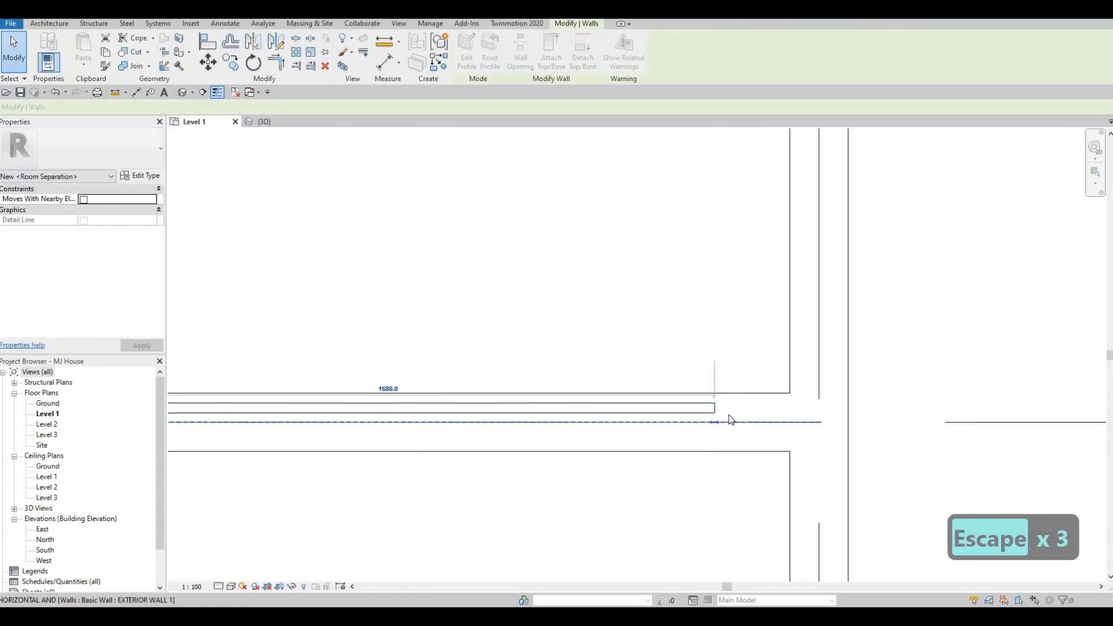
key("Escape")
key("Escape")
scroll(641, 340, "down", 2)
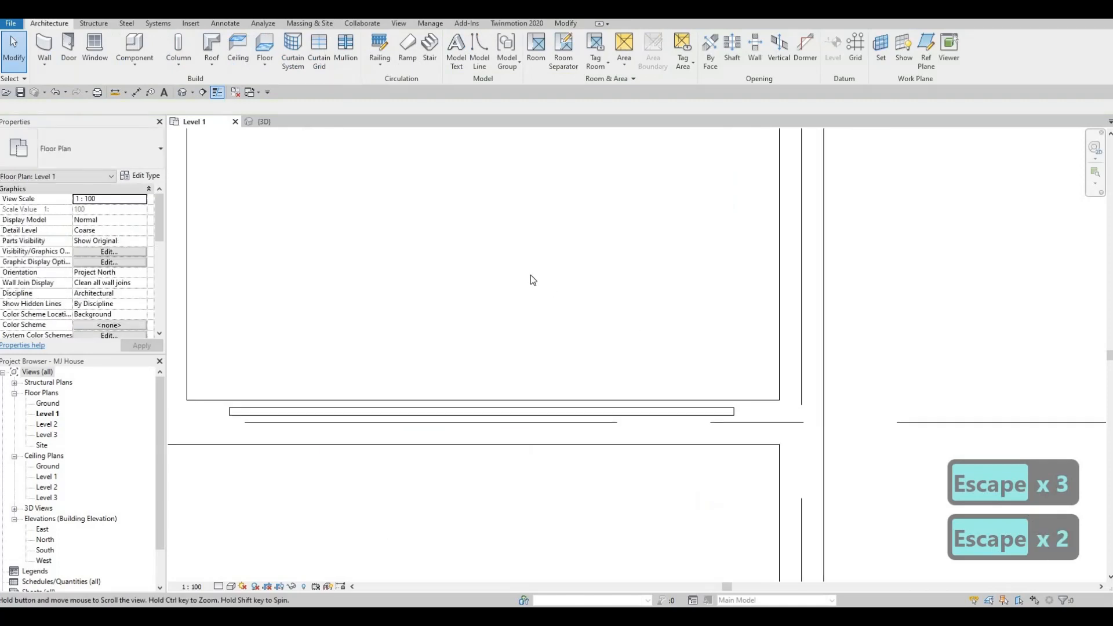
scroll(533, 280, "down", 7)
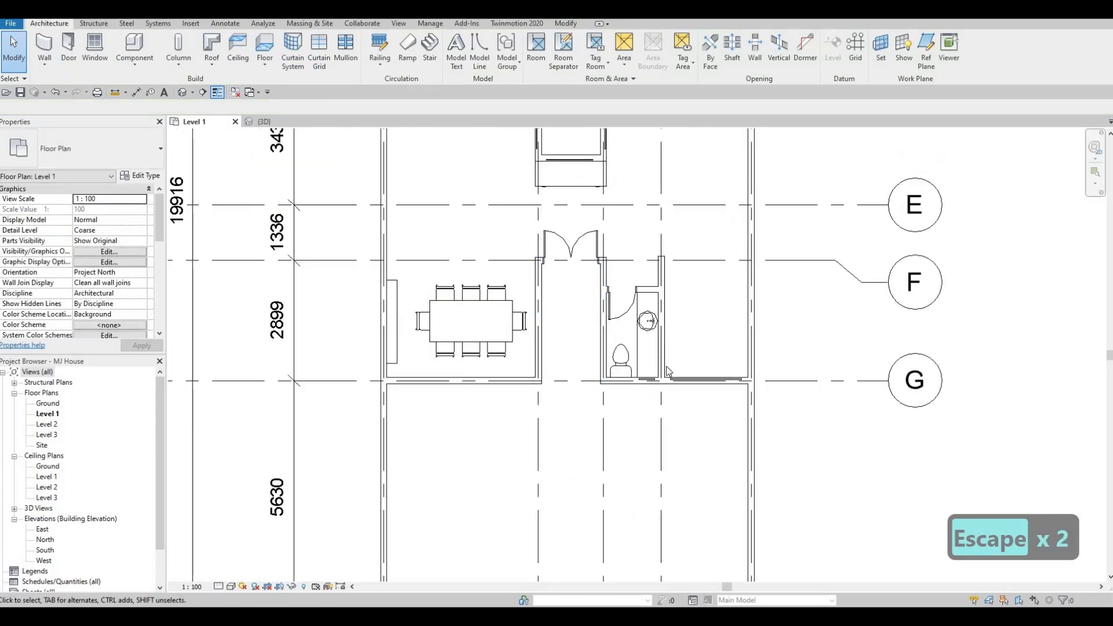
Create a similar horizontal curtain wall about 3100 mm long inside the dining room's lower wall on grid G
key("Escape")
left_click(682, 384)
key("c")
key("s")
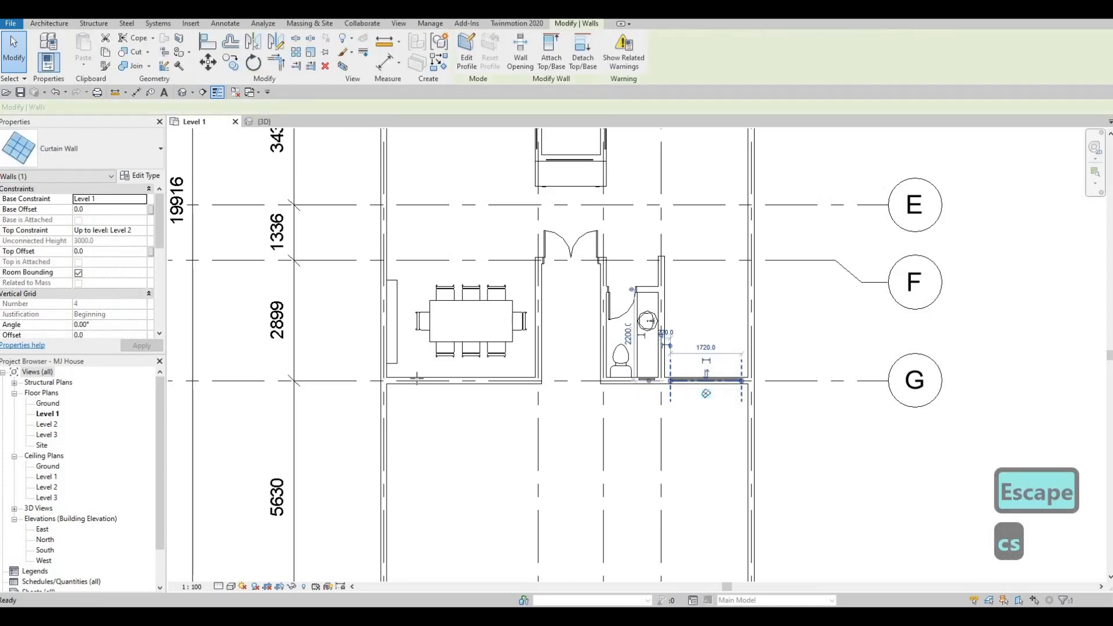
scroll(377, 384, "up", 4)
scroll(377, 384, "up", 2)
left_click(385, 383)
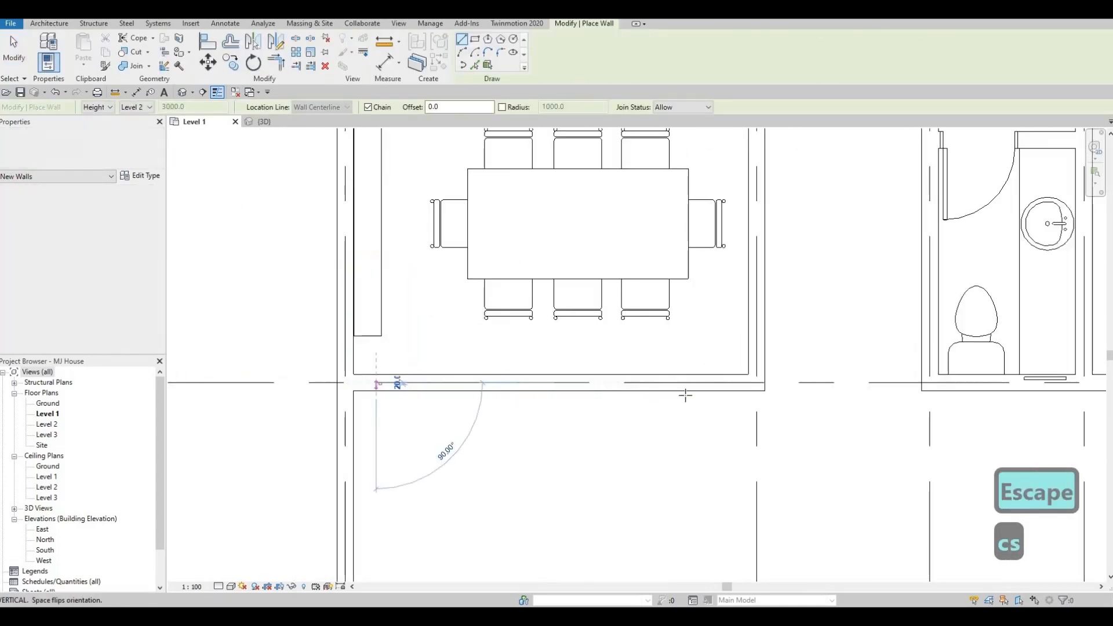
left_click(718, 383)
key("Escape")
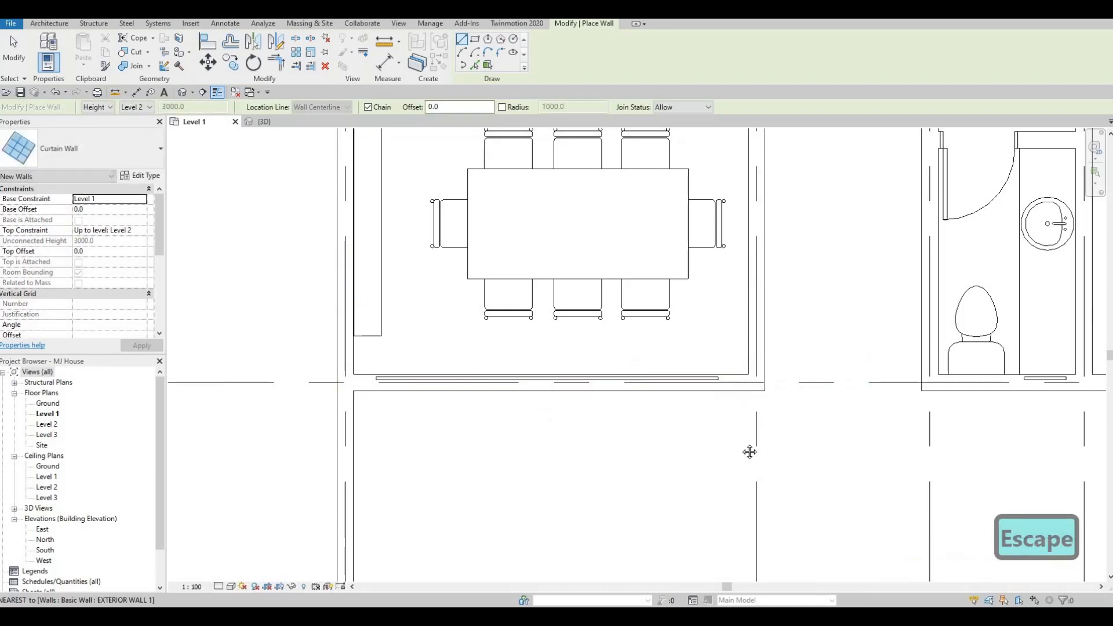
left_click(756, 364)
middle_click_drag(750, 250, 733, 451)
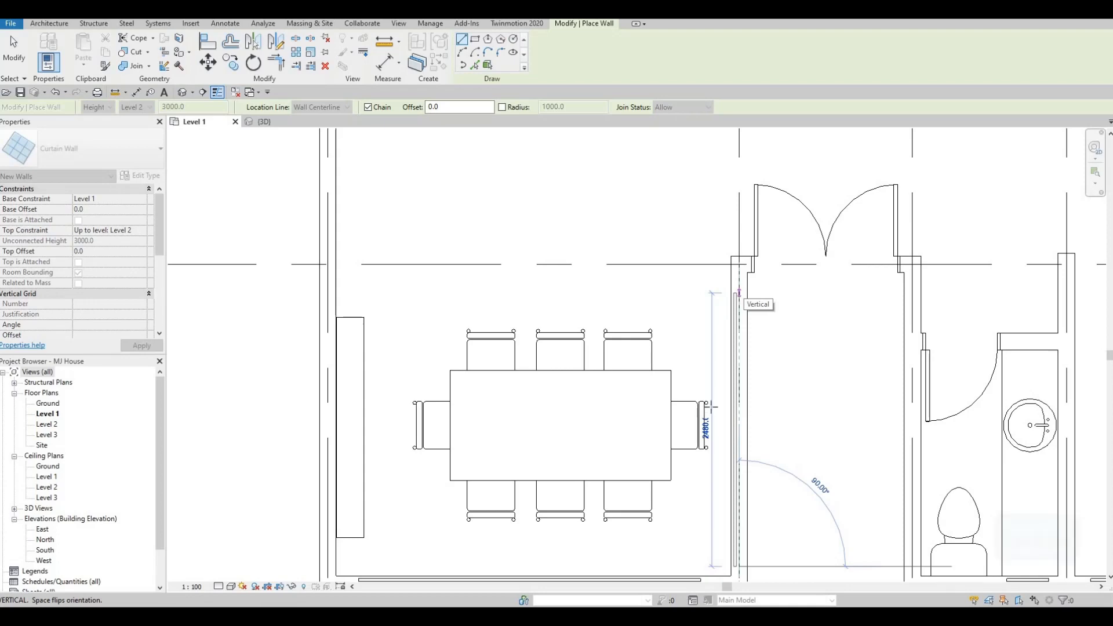
key("Escape")
scroll(701, 531, "down", 2)
scroll(700, 531, "up", 2)
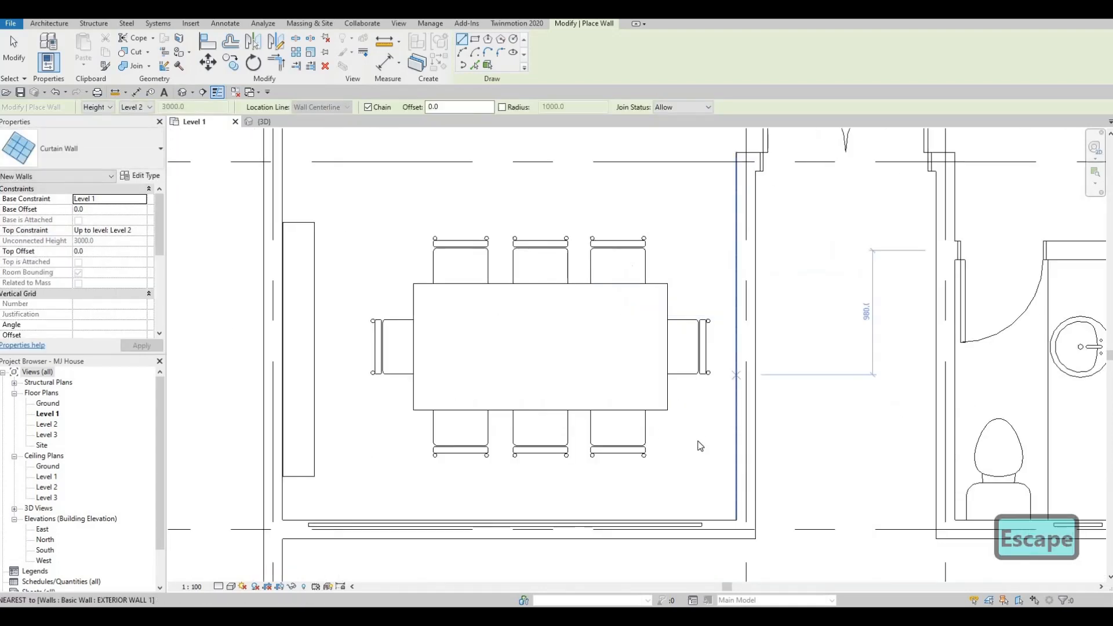
Extend the right end of the dining room's curtain wall to a total length of 3160 mm
key("Escape")
scroll(703, 442, "up", 3)
left_click(701, 438)
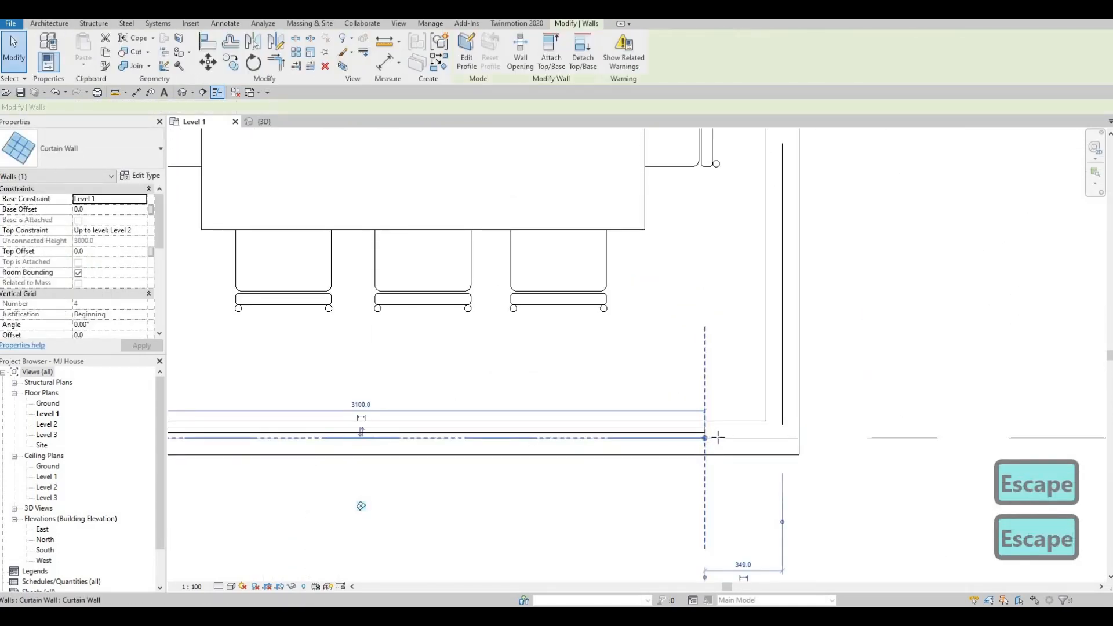
left_click_drag(705, 438, 719, 433)
scroll(748, 411, "down", 4)
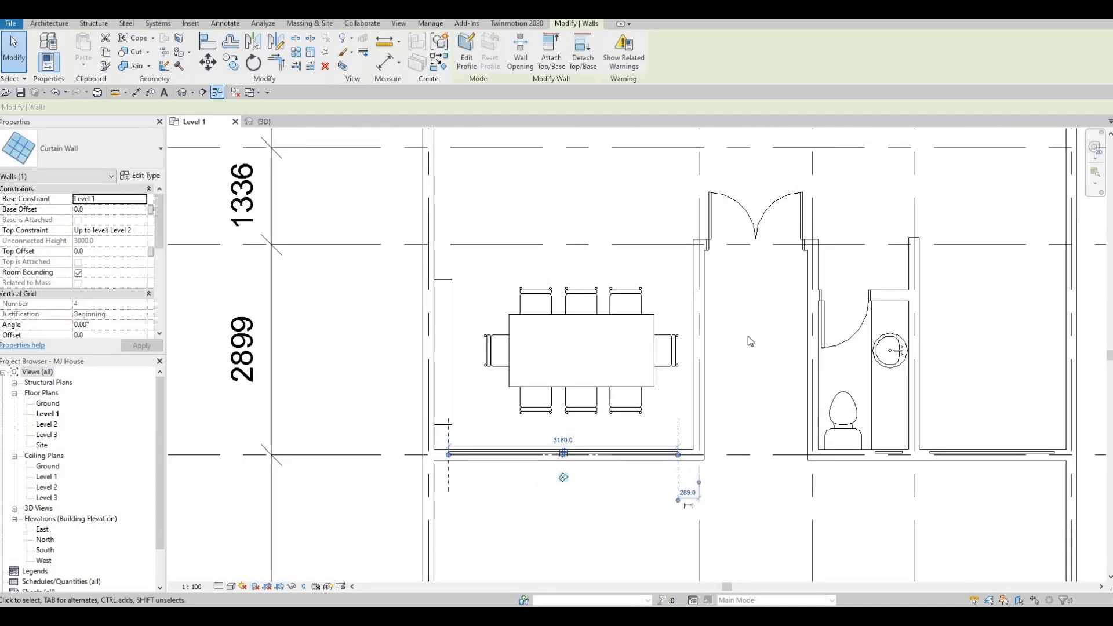
middle_click_drag(748, 336, 724, 281)
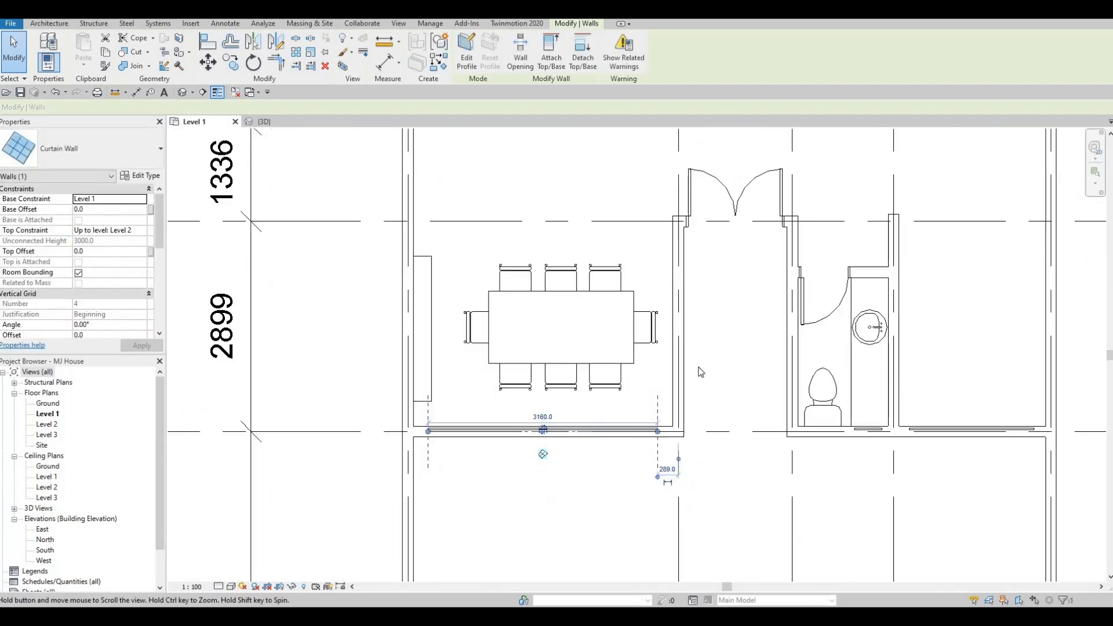
middle_click_drag(573, 414, 564, 445)
scroll(446, 390, "up", 2)
scroll(458, 378, "down", 2)
key("Escape")
scroll(565, 448, "down", 2)
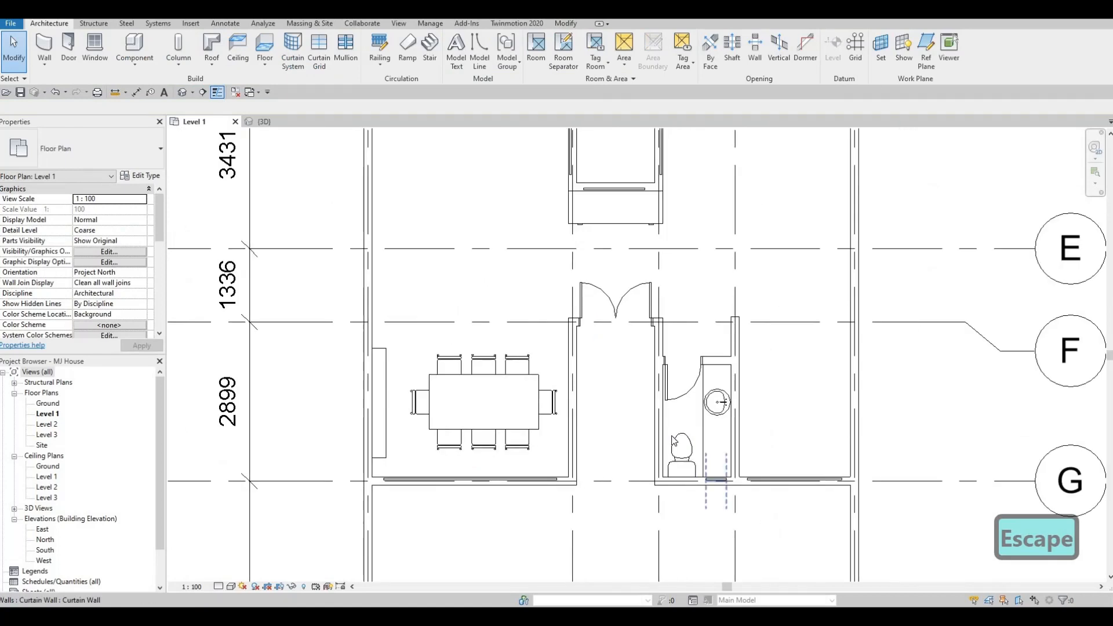
scroll(635, 330, "down", 1)
middle_click_drag(615, 256, 614, 262)
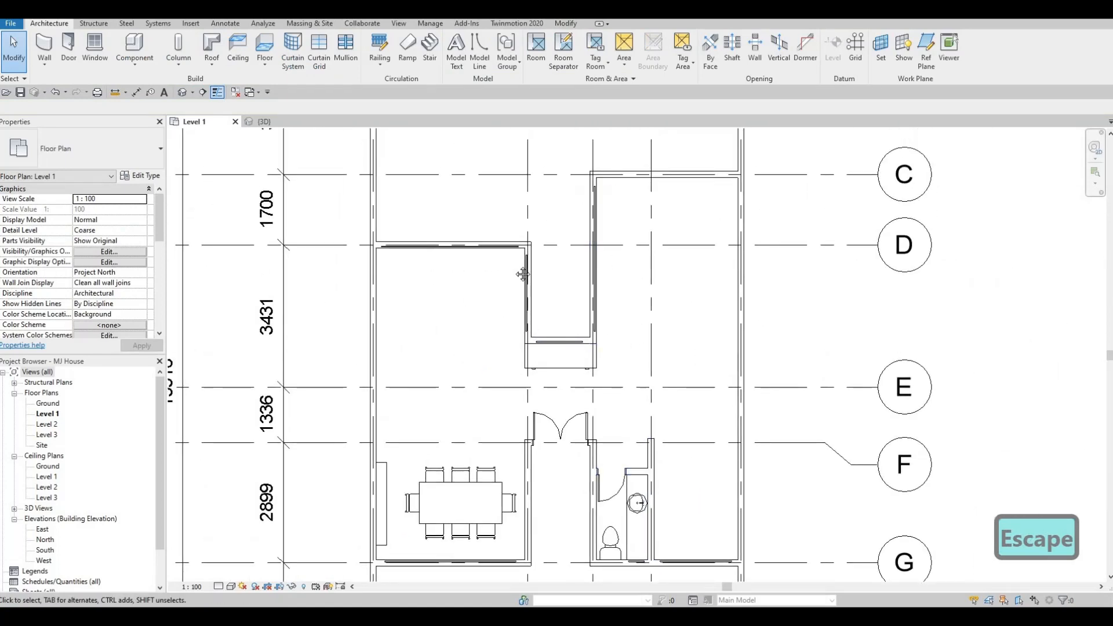
Examine the curtain walls embedded in the exterior walls, in the Level 1 plan and in the 3D view
middle_click_drag(524, 134, 536, 143)
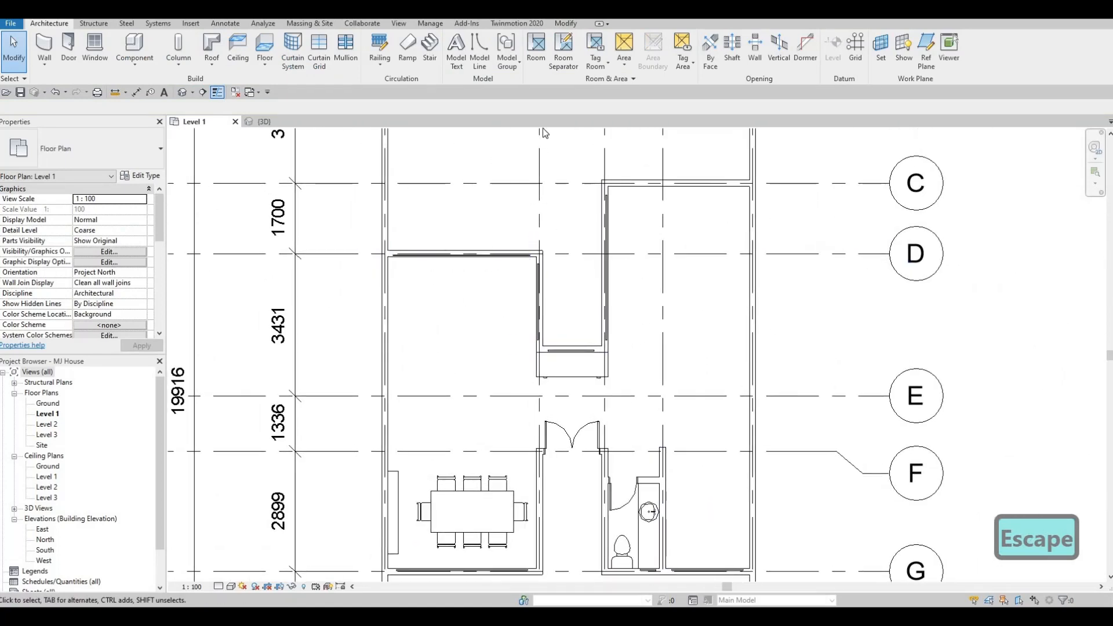
left_click(568, 25)
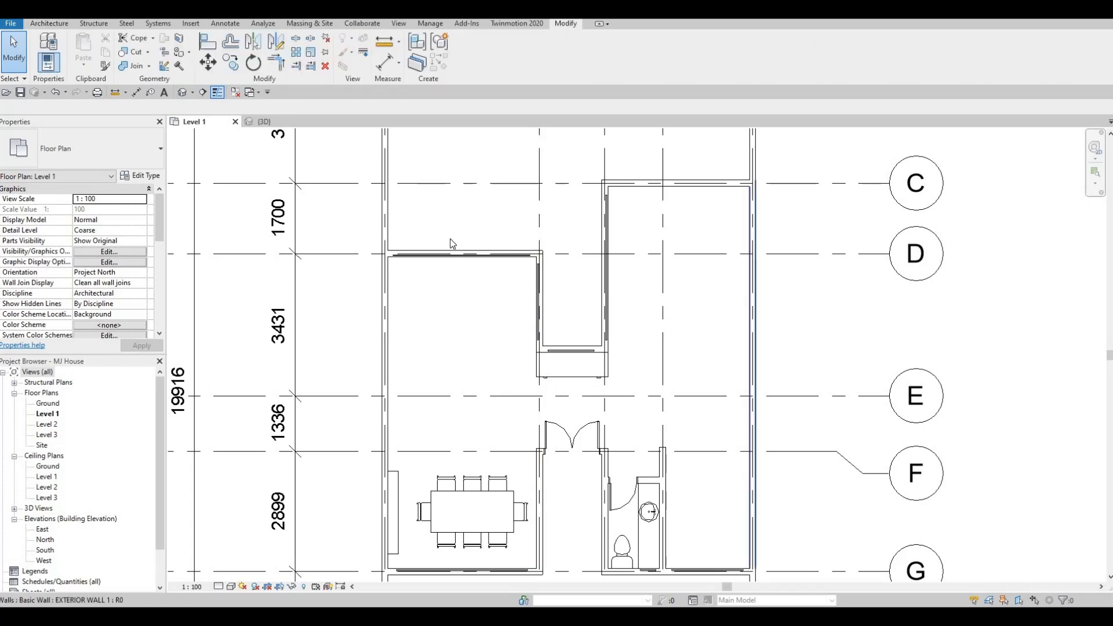
scroll(404, 252, "up", 6)
scroll(507, 293, "down", 2)
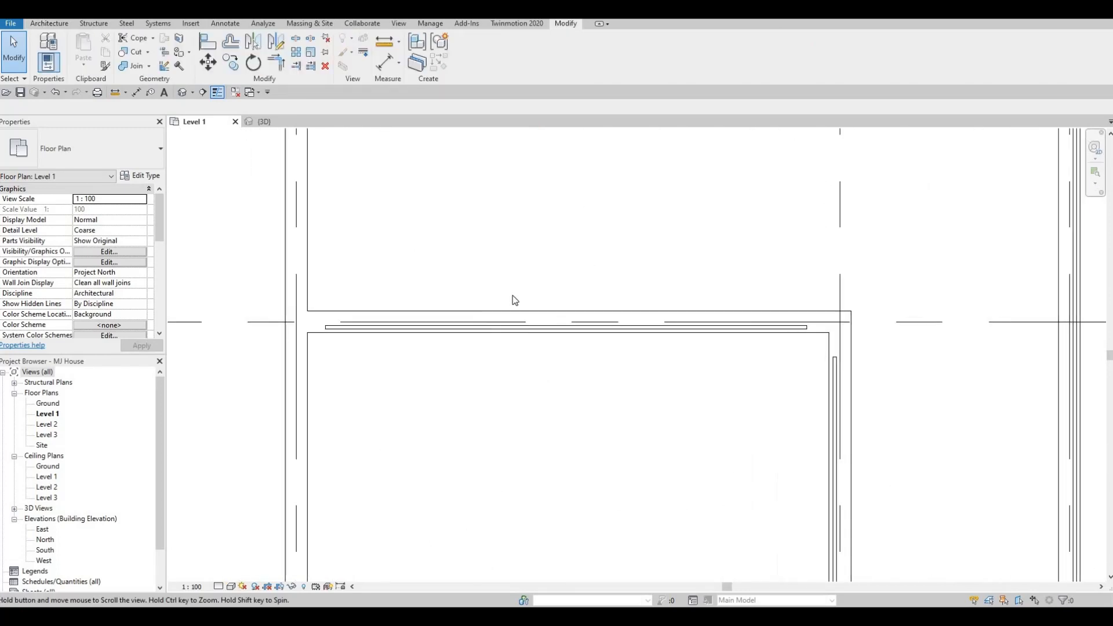
left_click(451, 310)
key("Escape")
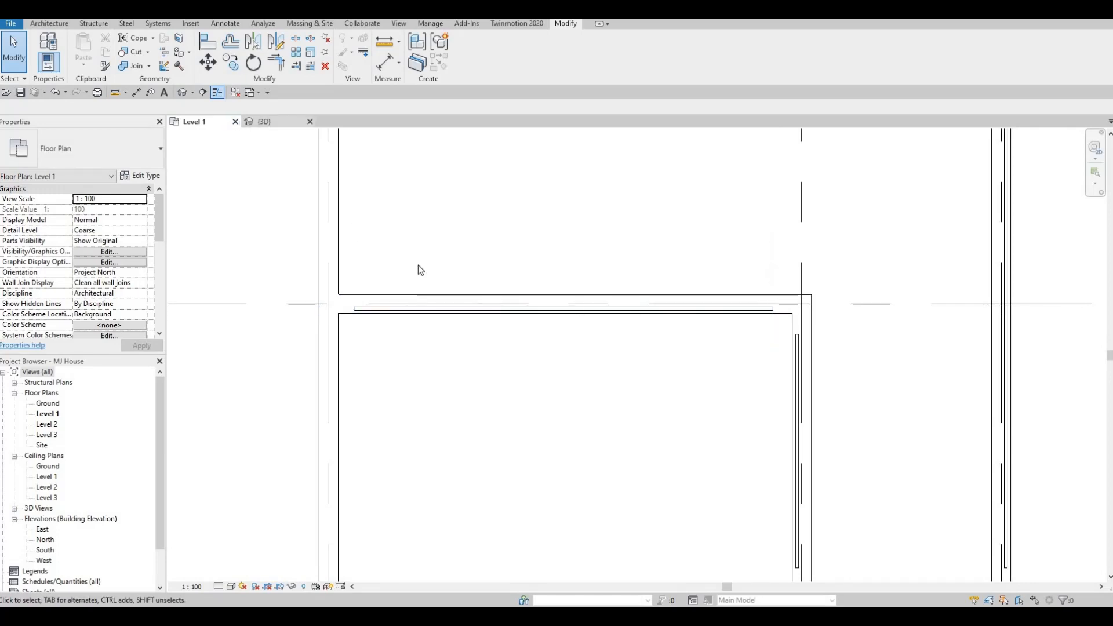
left_click(264, 121)
middle_click_drag(504, 279, 570, 273, "shift")
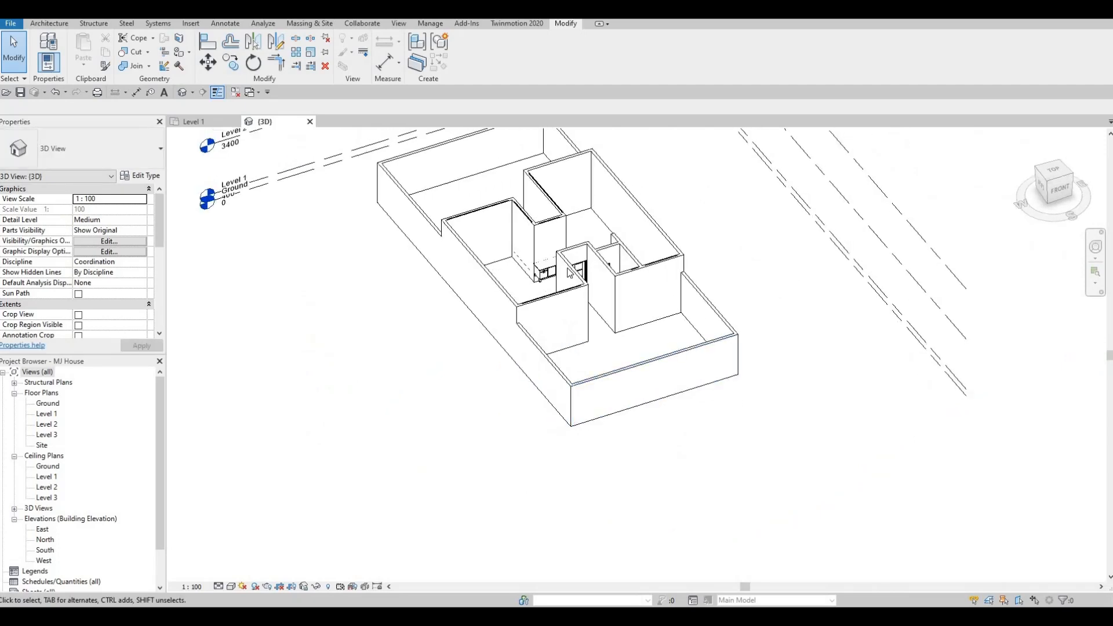
scroll(570, 273, "up", 8)
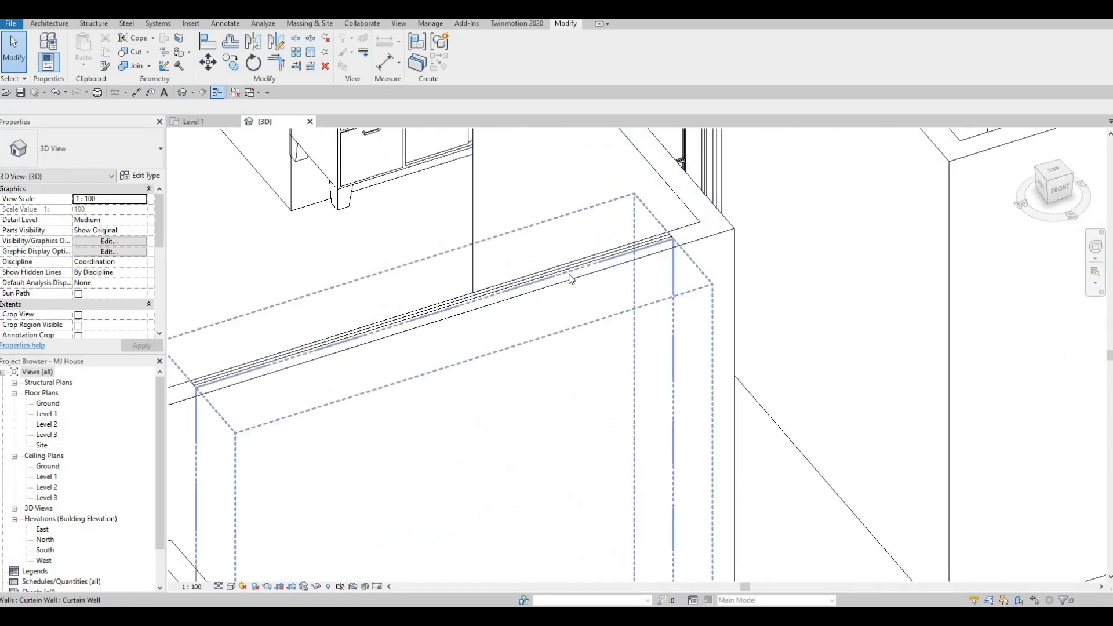
scroll(571, 279, "down", 5)
scroll(350, 235, "down", 2)
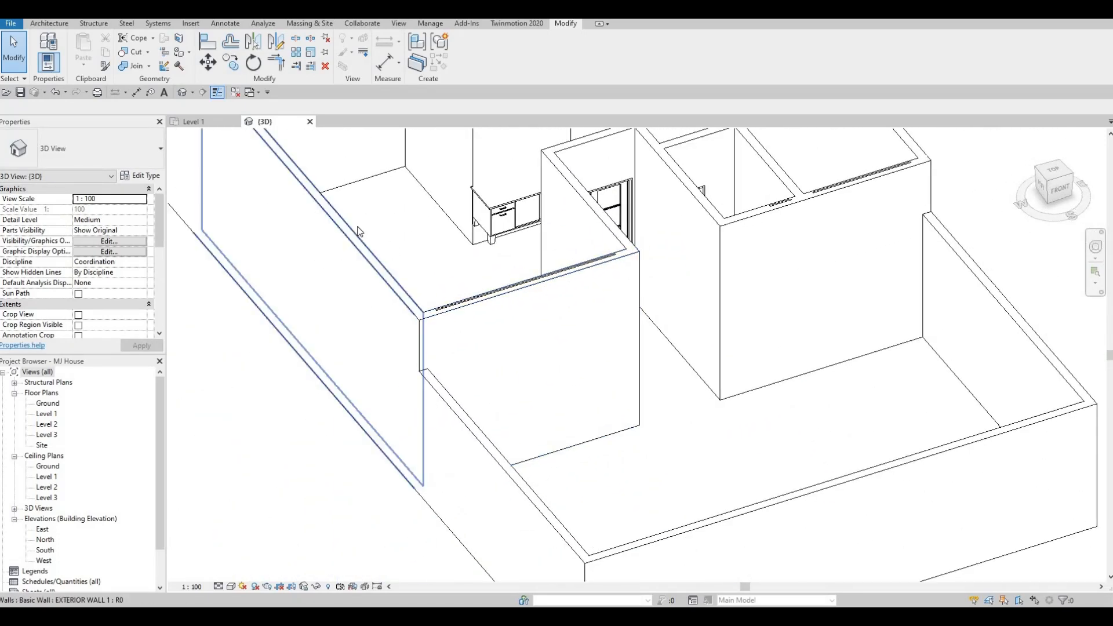
scroll(514, 418, "down", 1)
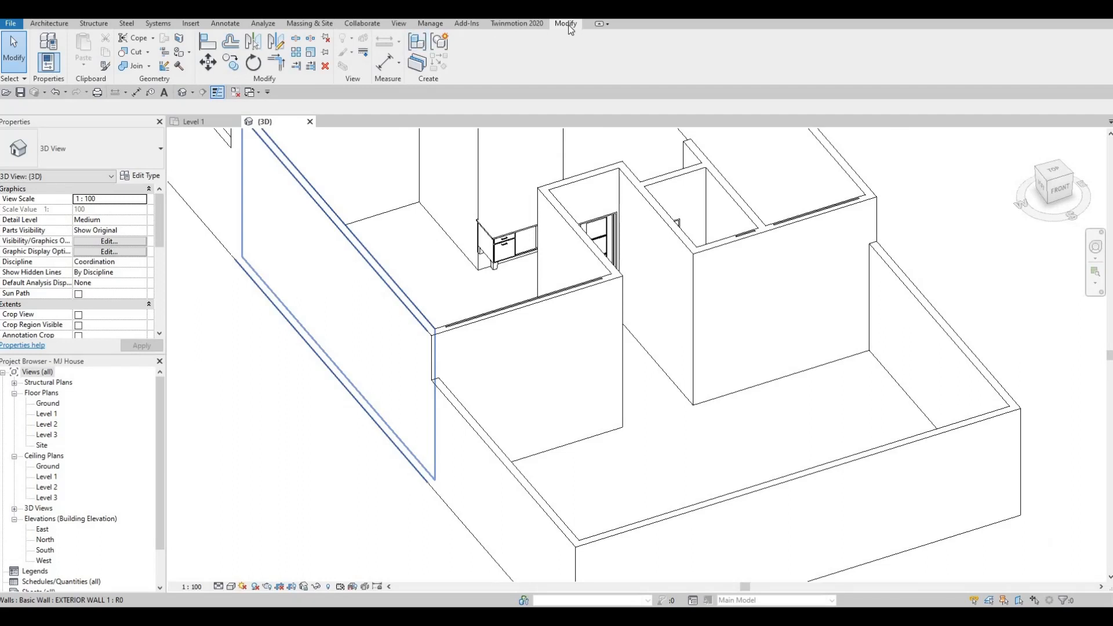
Cut the grid G exterior walls with the embedded curtain walls of the dining room and the bathroom
left_click(135, 54)
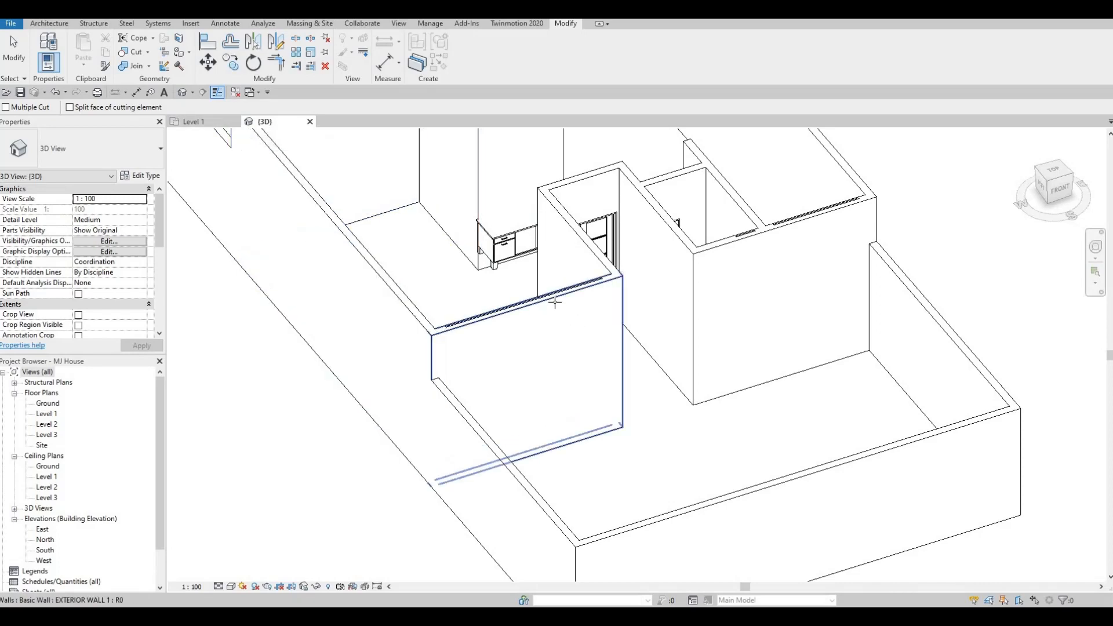
scroll(554, 300, "up", 2)
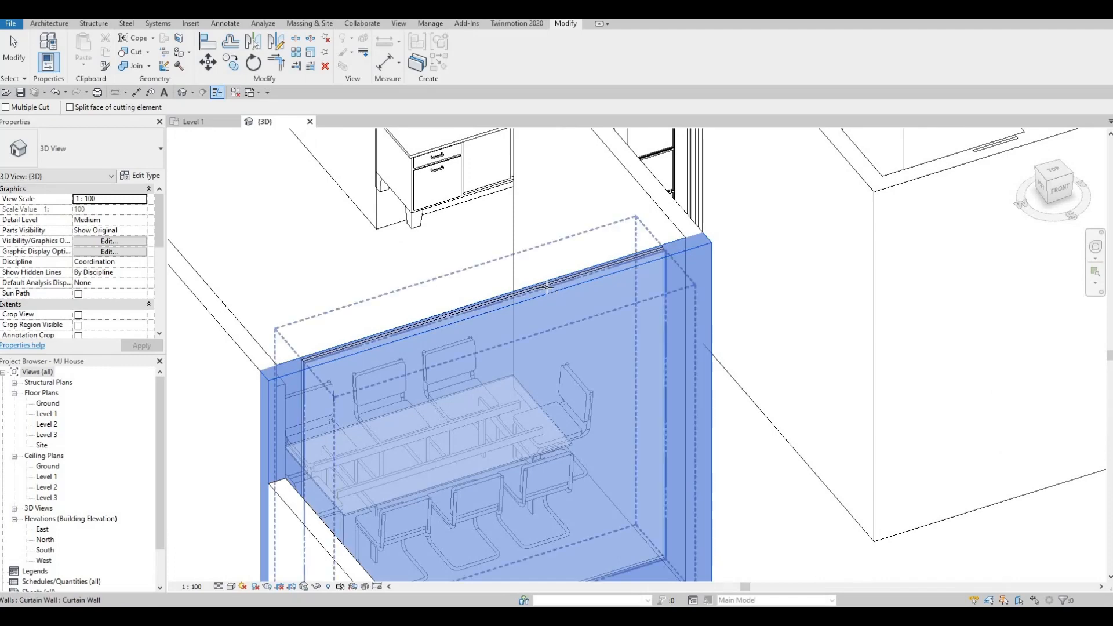
scroll(671, 267, "down", 2)
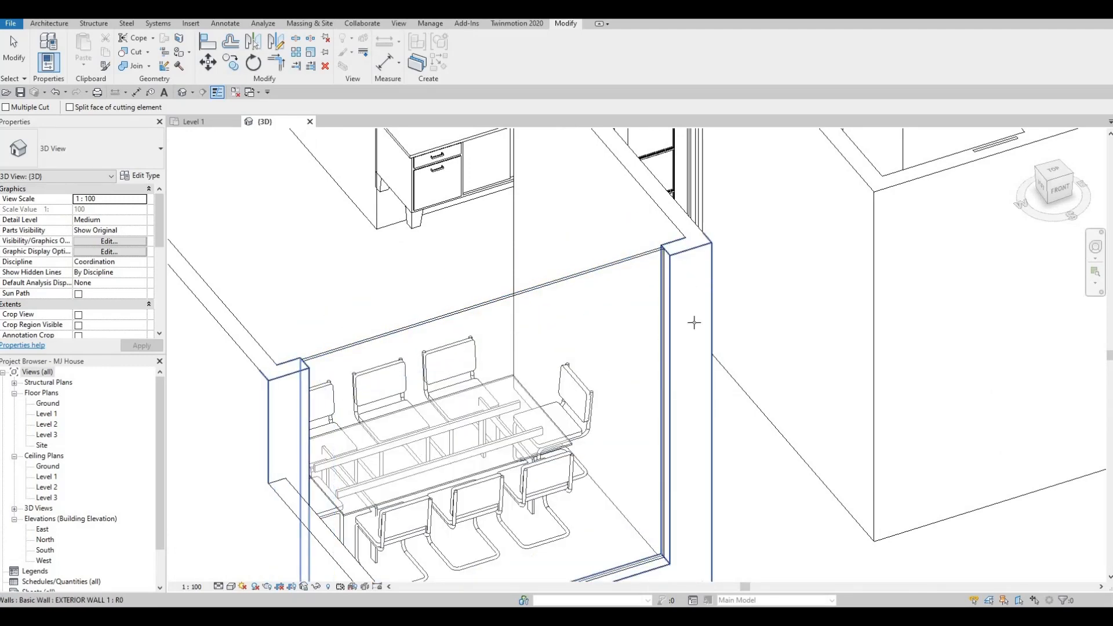
scroll(695, 310, "up", 3)
left_click(696, 311)
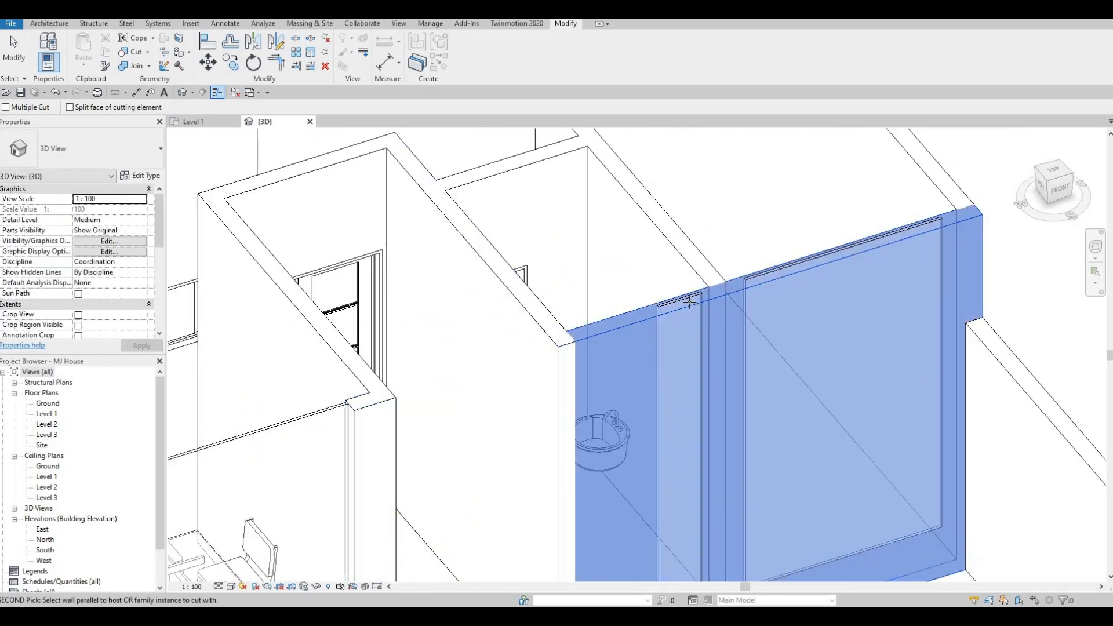
left_click(693, 304)
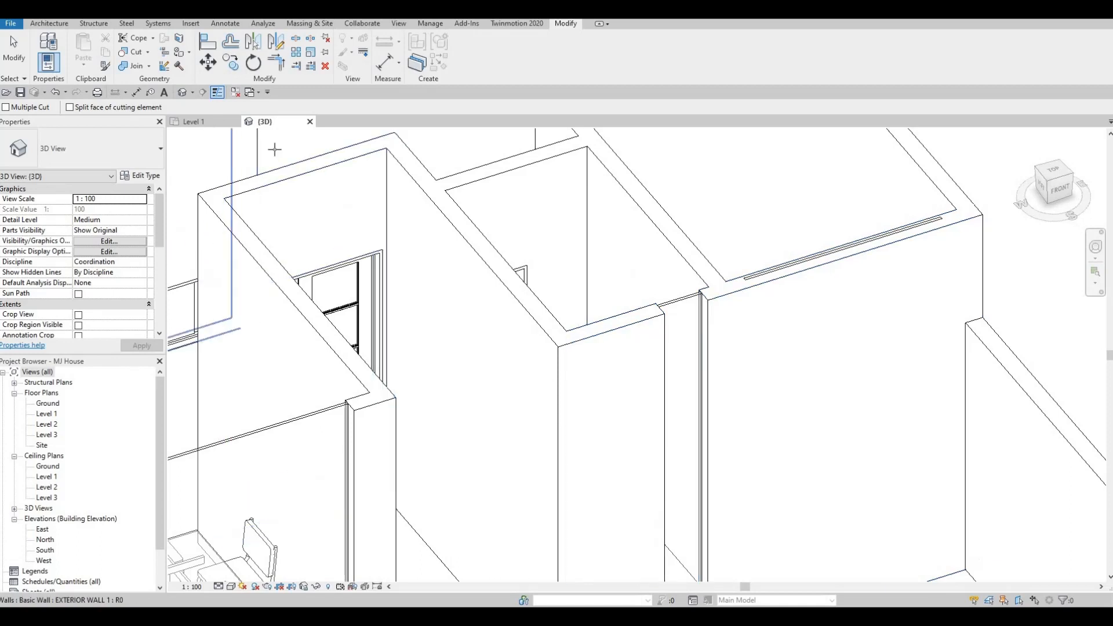
In the Level 1 plan, cut the grid G wall with the curtain wall of the room to the right of the bathroom
left_click(204, 122)
middle_click_drag(730, 356, 561, 280)
scroll(561, 280, "down", 3)
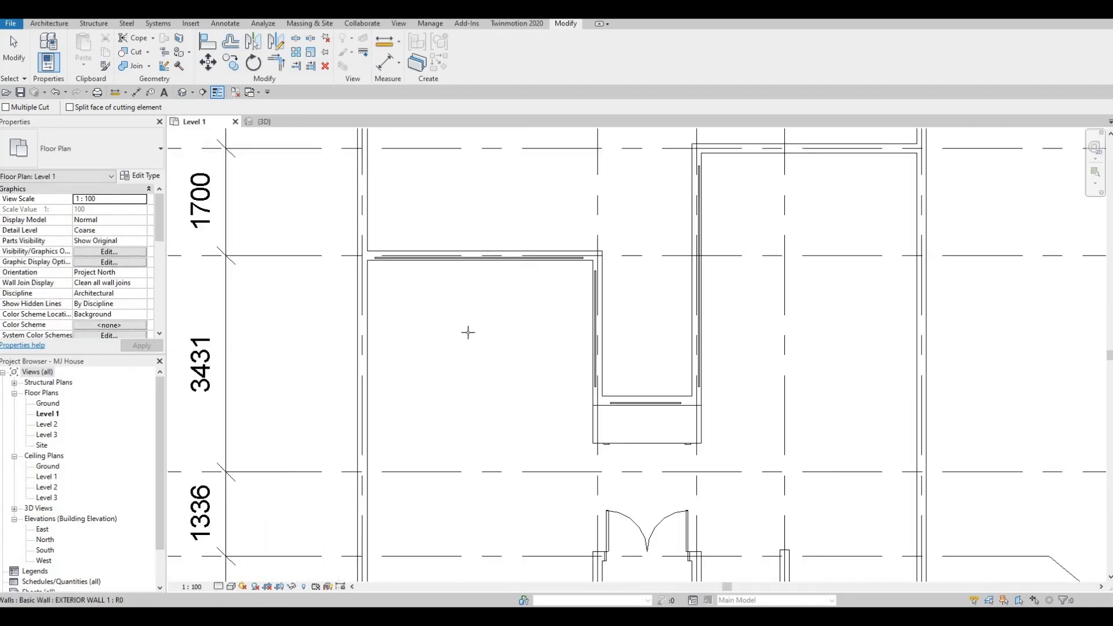
middle_click_drag(728, 390, 477, 261)
scroll(478, 261, "down", 2)
middle_click_drag(554, 447, 481, 280)
scroll(481, 280, "up", 2)
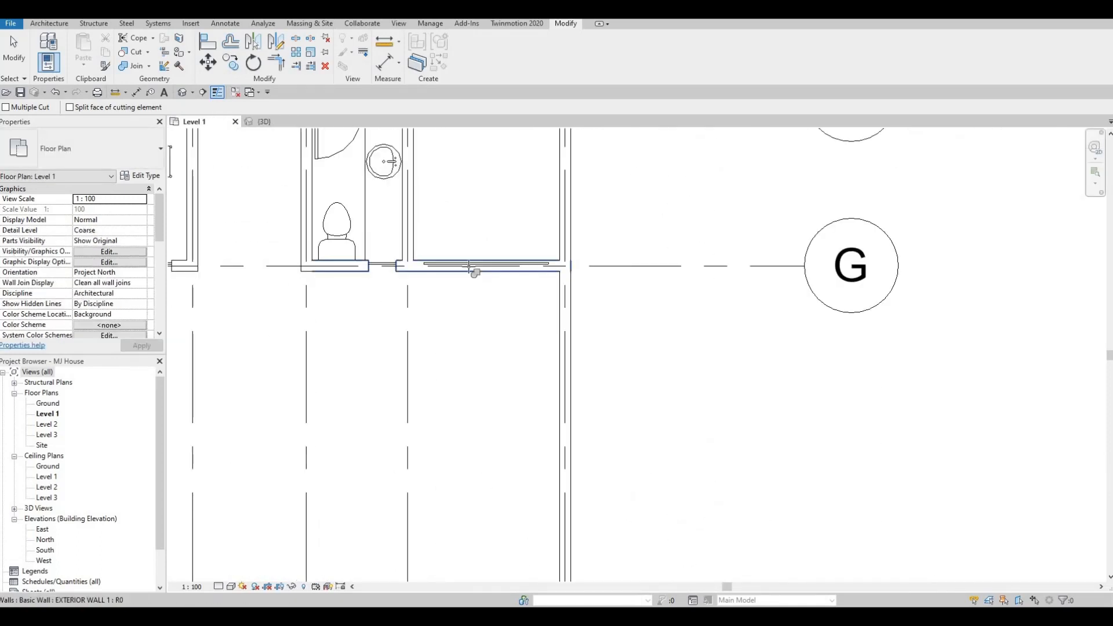
left_click(468, 255)
Cut the horizontal exterior wall on grid D with its embedded curtain wall
scroll(472, 343, "down", 3)
middle_click_drag(470, 341, 489, 410)
scroll(452, 313, "up", 1)
middle_click_drag(452, 315, 549, 489)
scroll(549, 487, "down", 1)
scroll(429, 311, "down", 2)
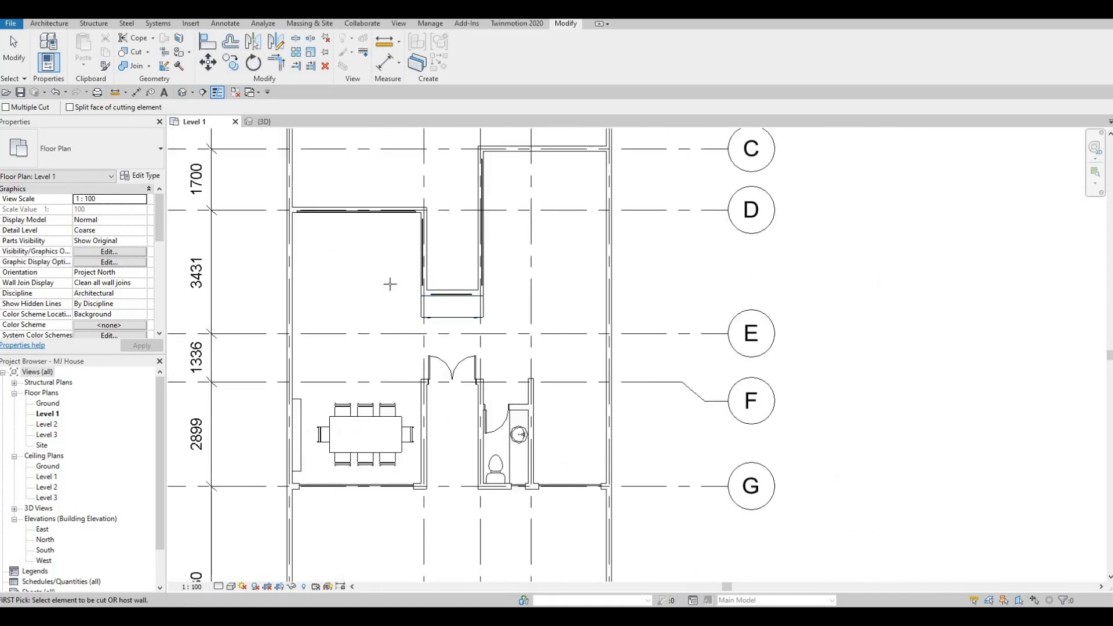
middle_click_drag(364, 207, 388, 293)
scroll(388, 293, "up", 4)
left_click(384, 296)
left_click(385, 300)
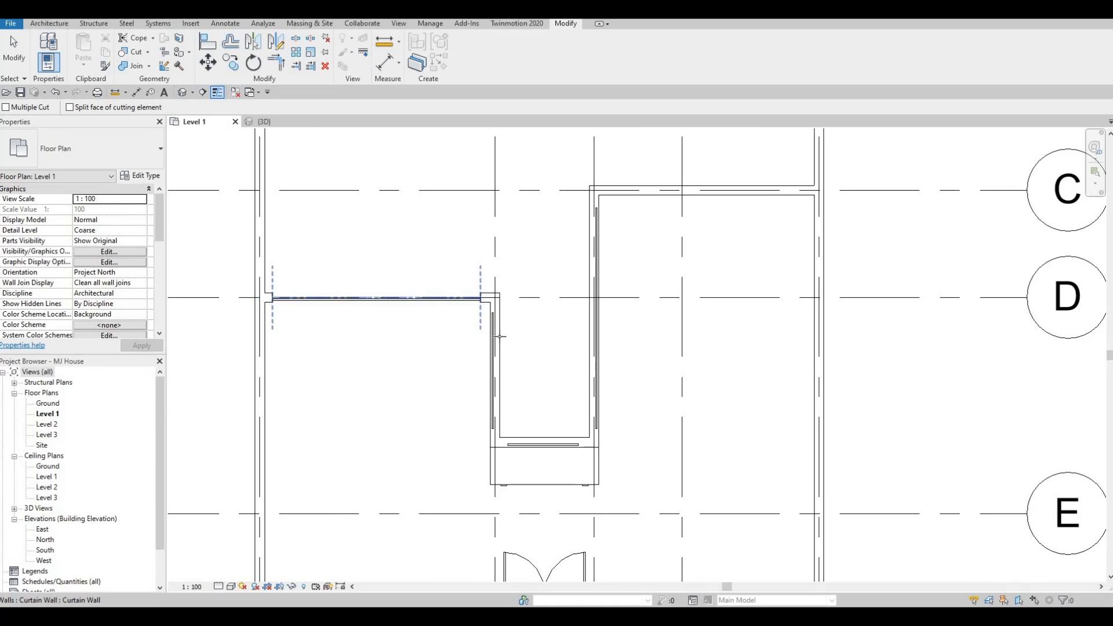
Cut the left, lower and right exterior walls of the recess with their embedded curtain walls
left_click(500, 355)
left_click(496, 357)
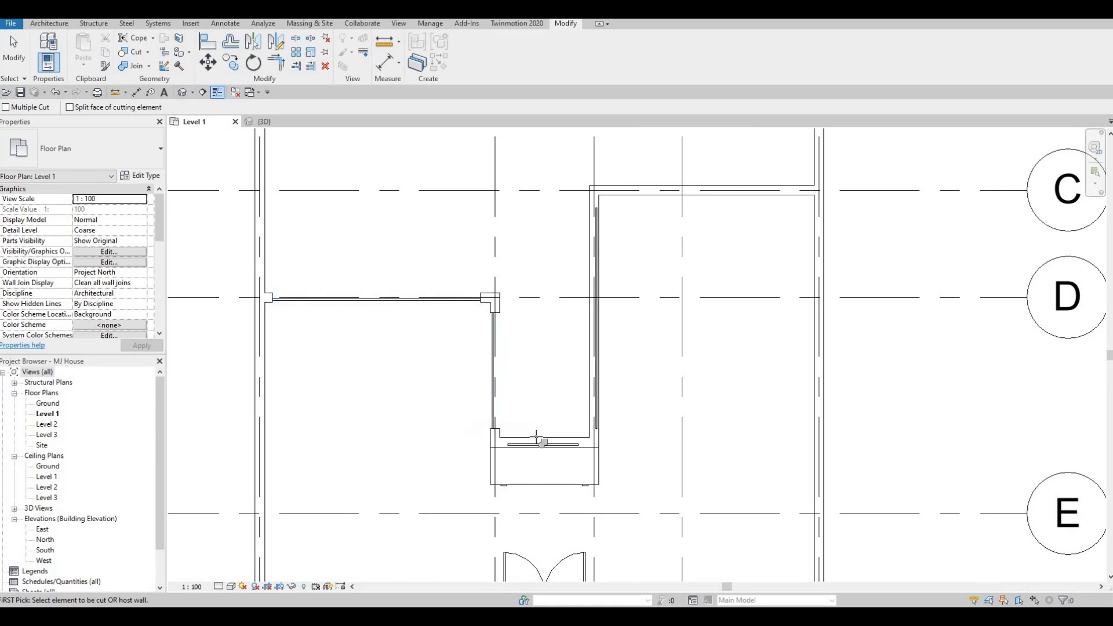
left_click(536, 445)
left_click(536, 443)
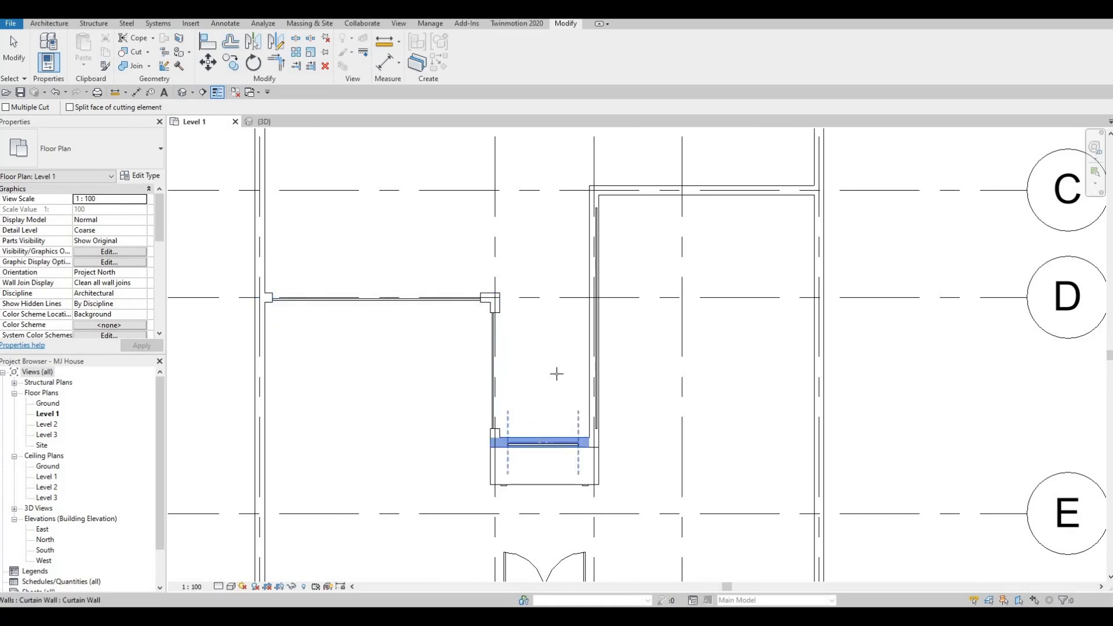
left_click(594, 319)
scroll(512, 343, "down", 5)
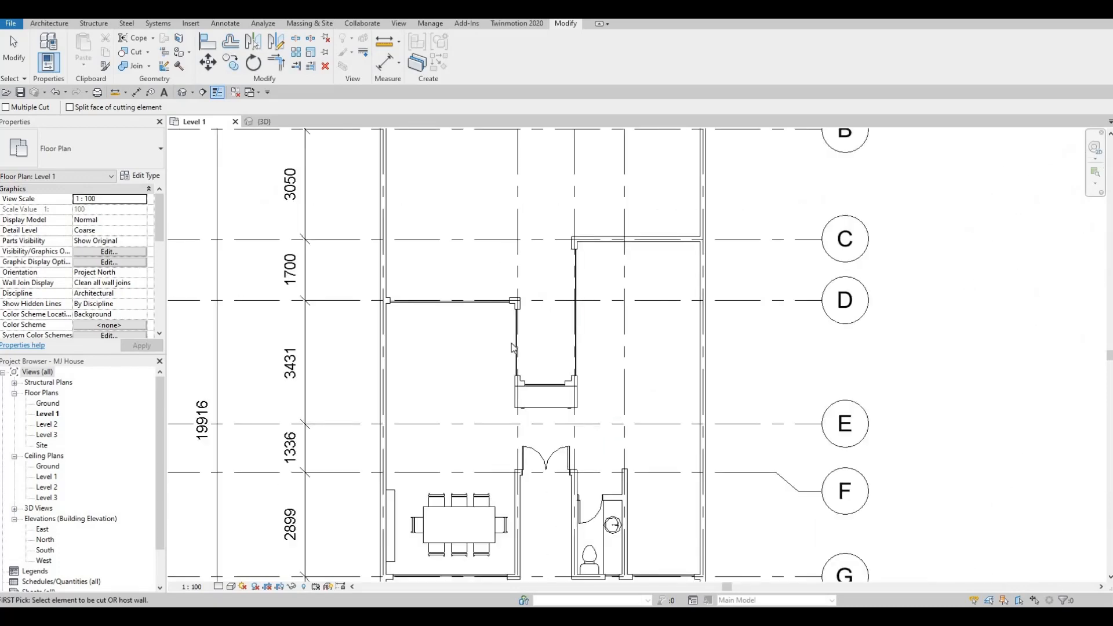
key("Escape")
key("Escape")
Inspect the cut curtain wall openings around the recess and along grid G in plan and in 3D
scroll(495, 339, "up", 5)
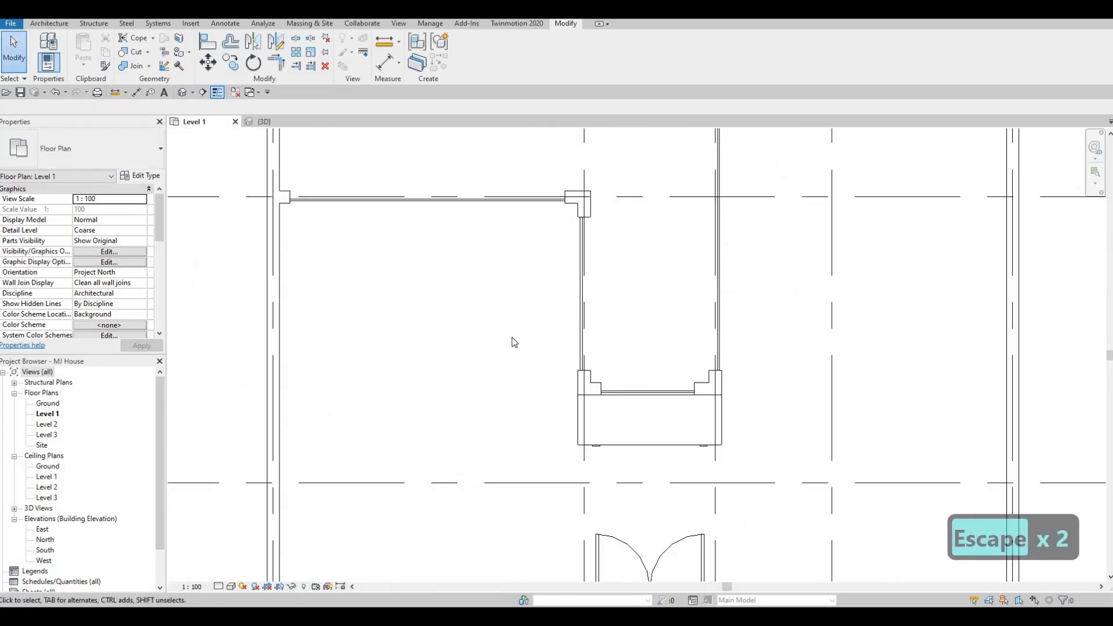
scroll(563, 368, "down", 4)
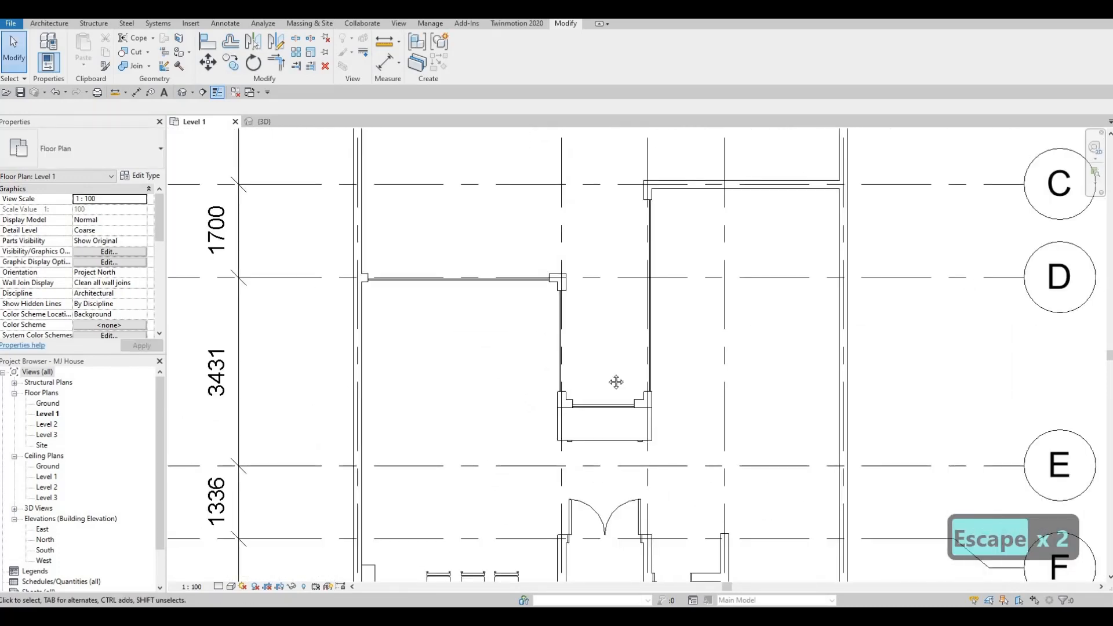
middle_click_drag(614, 350, 549, 319)
scroll(552, 338, "up", 1)
scroll(548, 328, "down", 4)
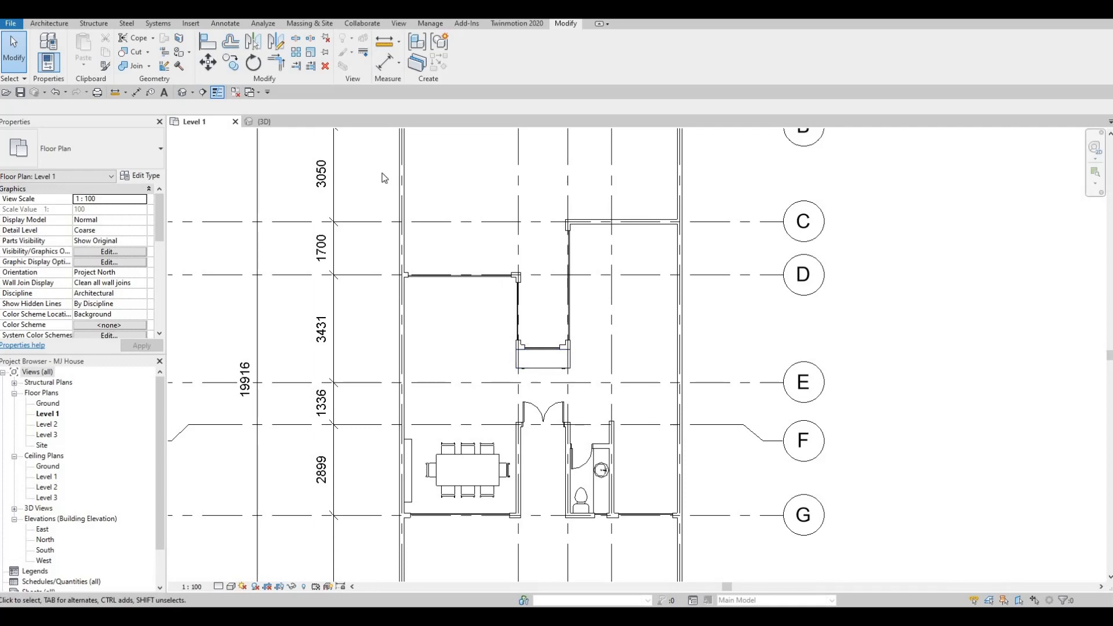
scroll(383, 178, "down", 1)
left_click(271, 124)
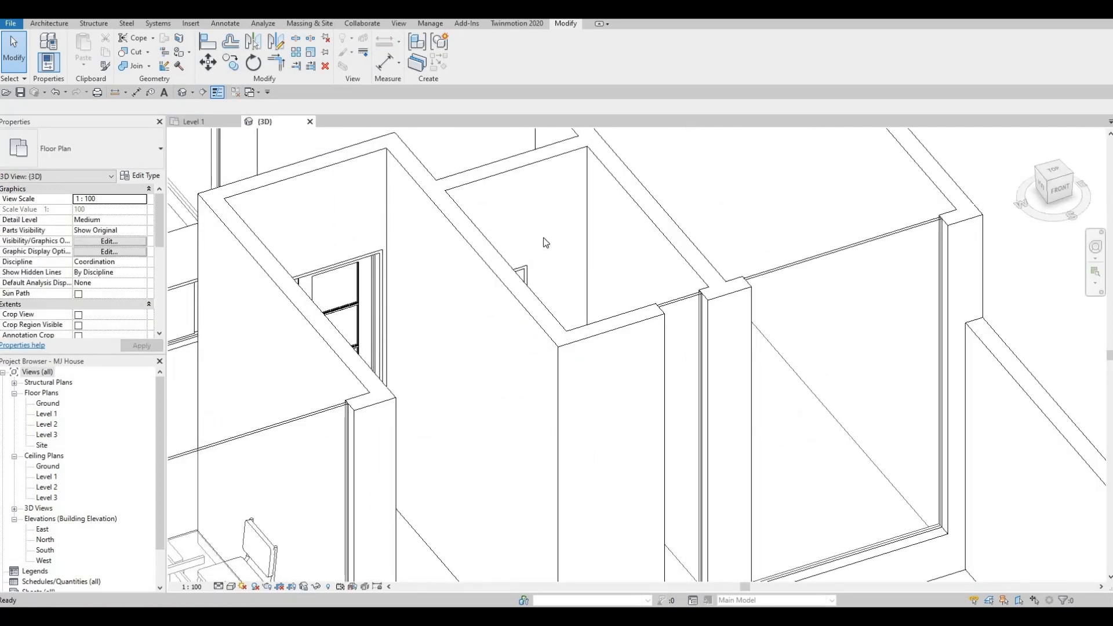
scroll(545, 237, "down", 3)
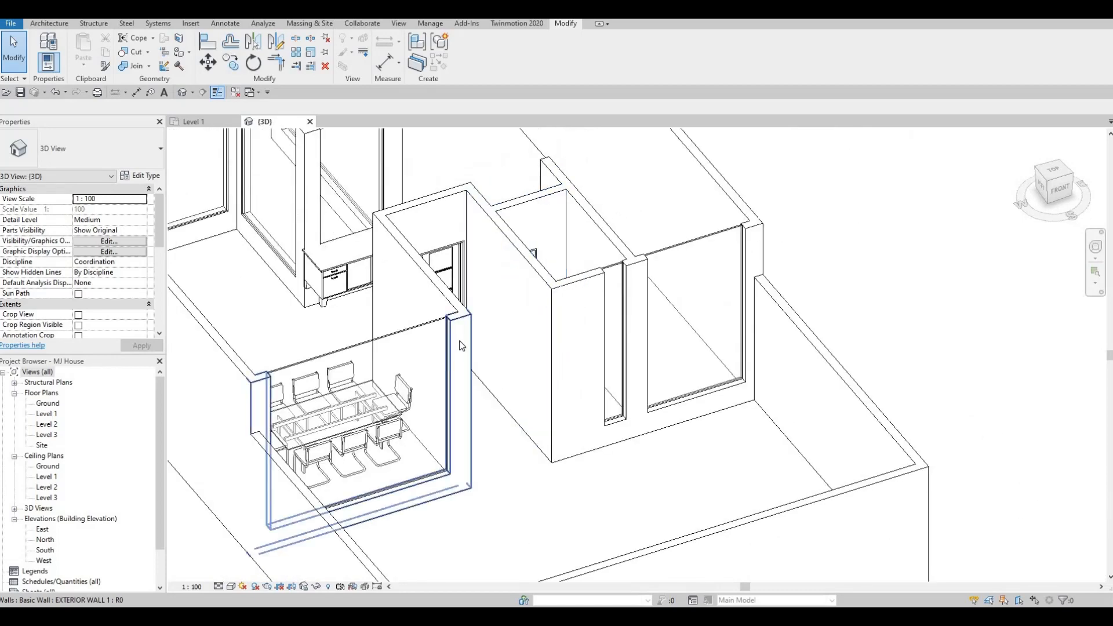
middle_click_drag(504, 298, 479, 287)
Lower the top edge of the dining room's curtain wall to a top offset of about -527 mm
left_click(447, 293)
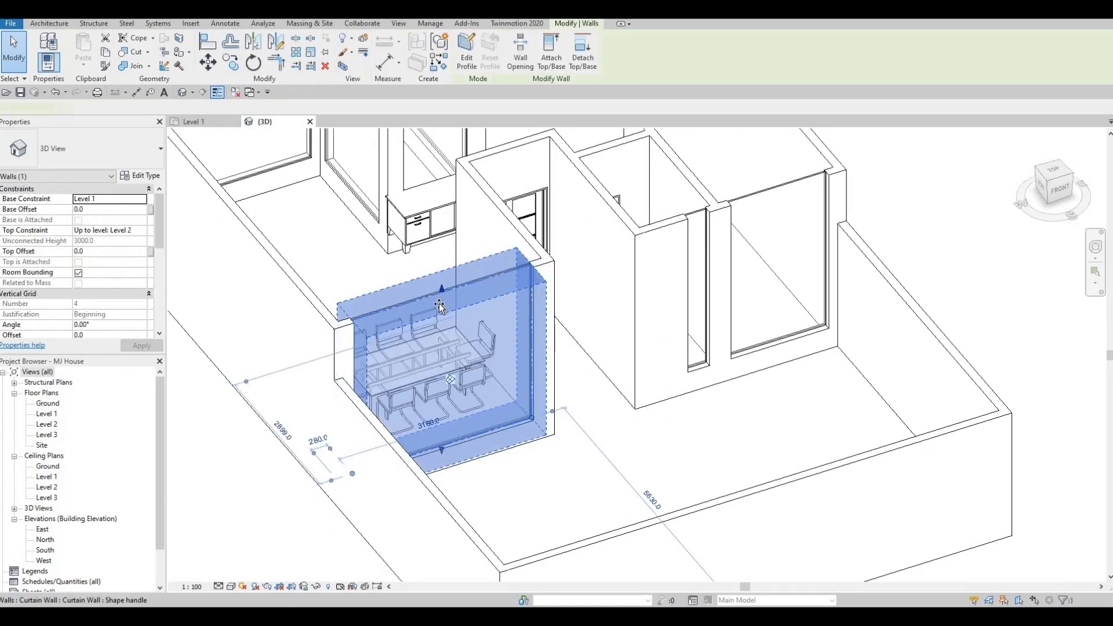
left_click_drag(436, 322, 436, 322)
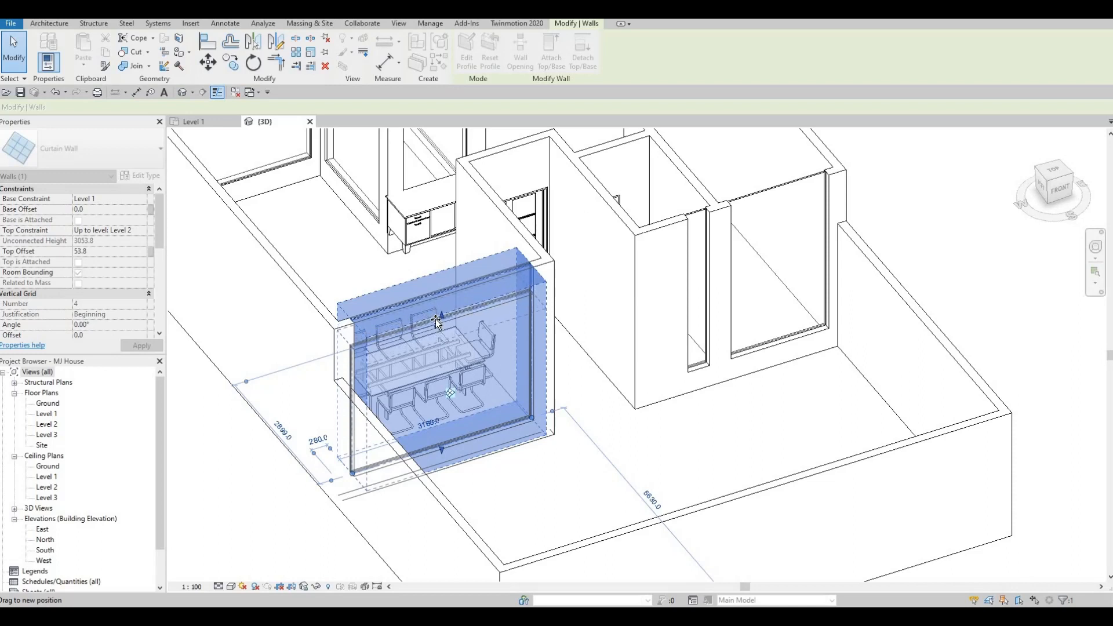
left_click_drag(487, 235, 488, 235)
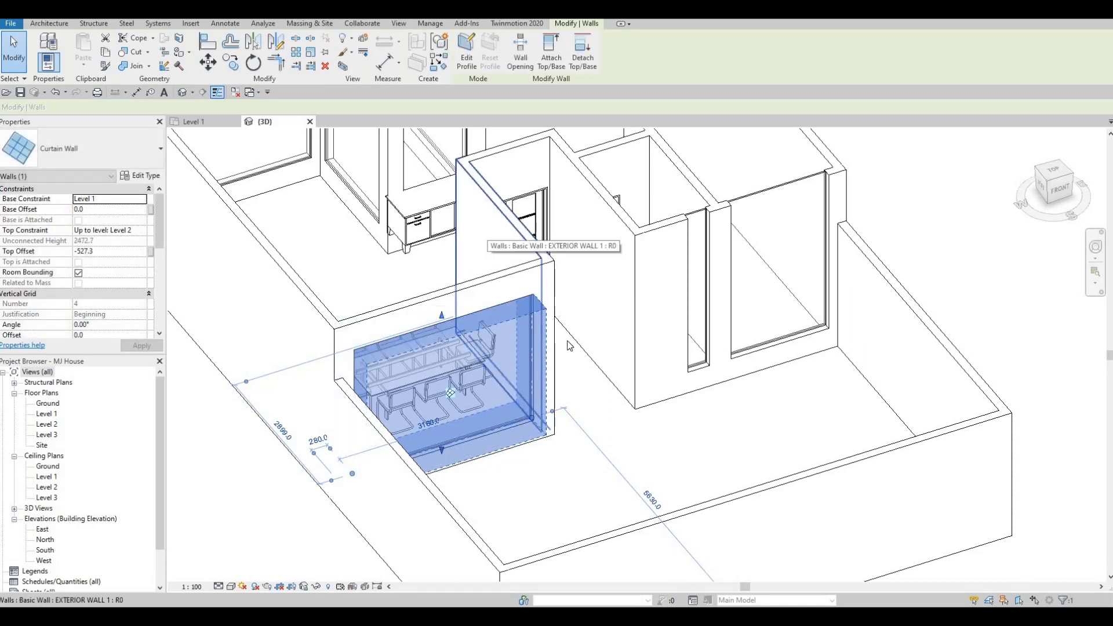
left_click(600, 342)
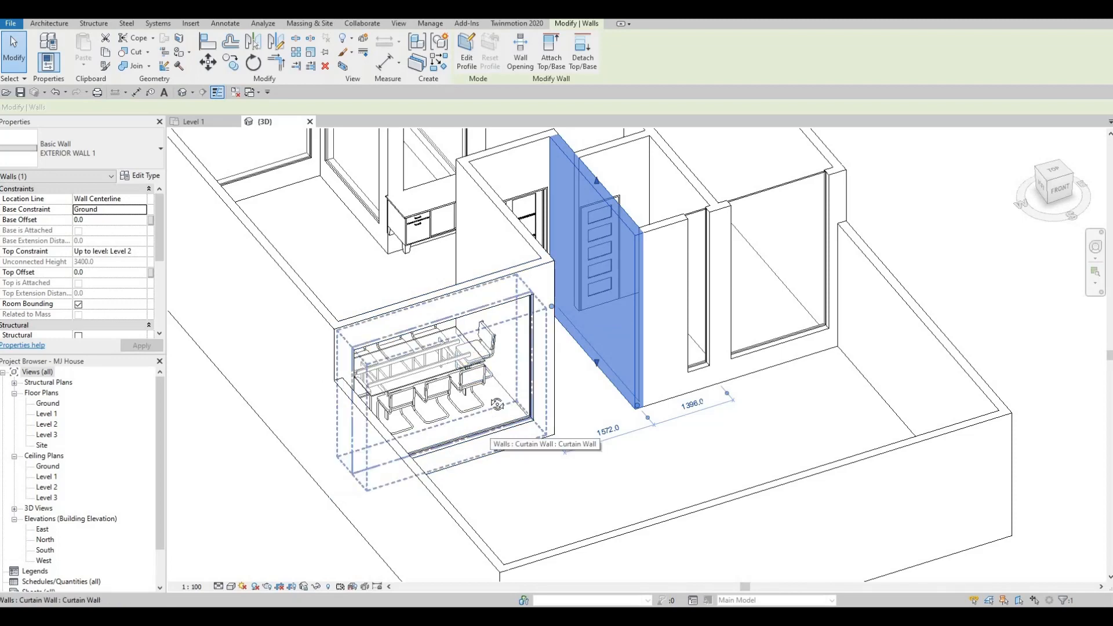
middle_click_drag(498, 404, 491, 183, "shift")
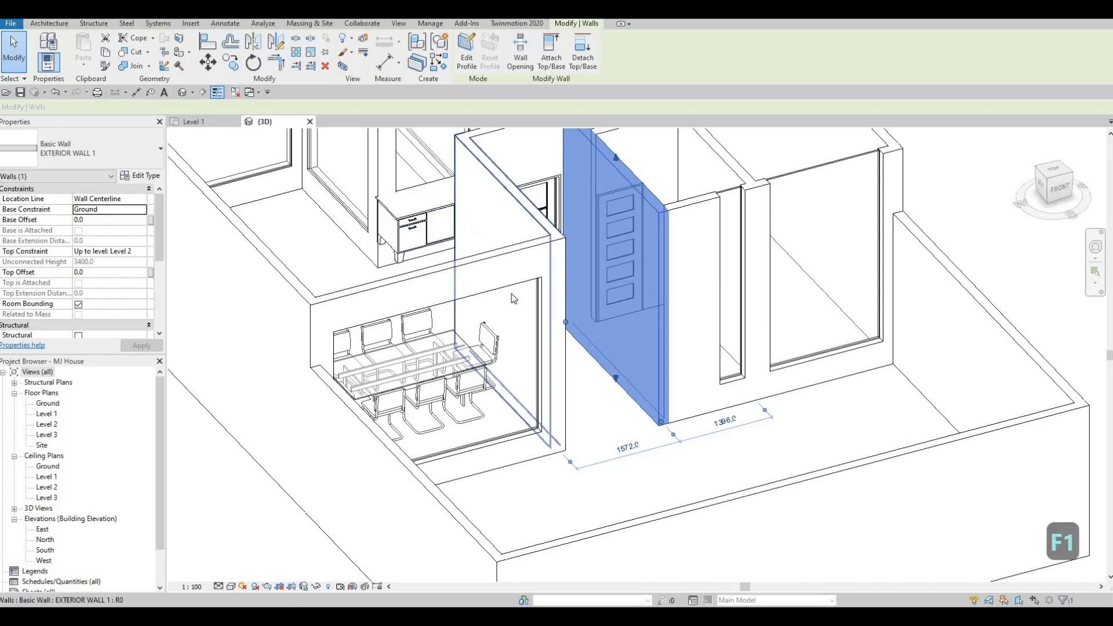
Set the top offset of the dining room's curtain wall to -600 mm from Level 2
left_click(427, 303)
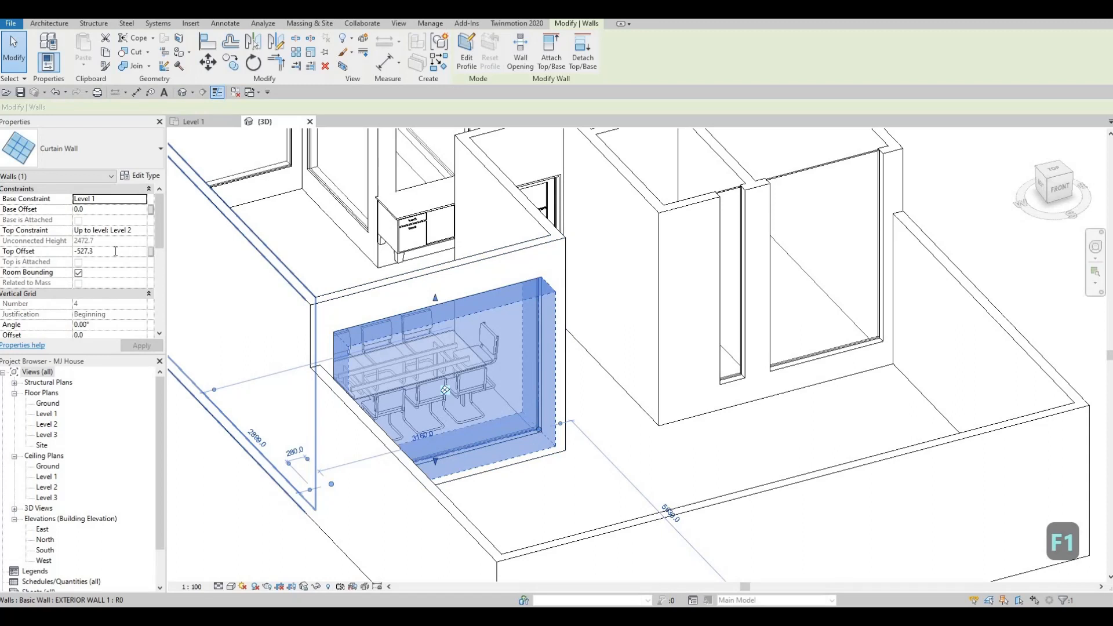
left_click(115, 251)
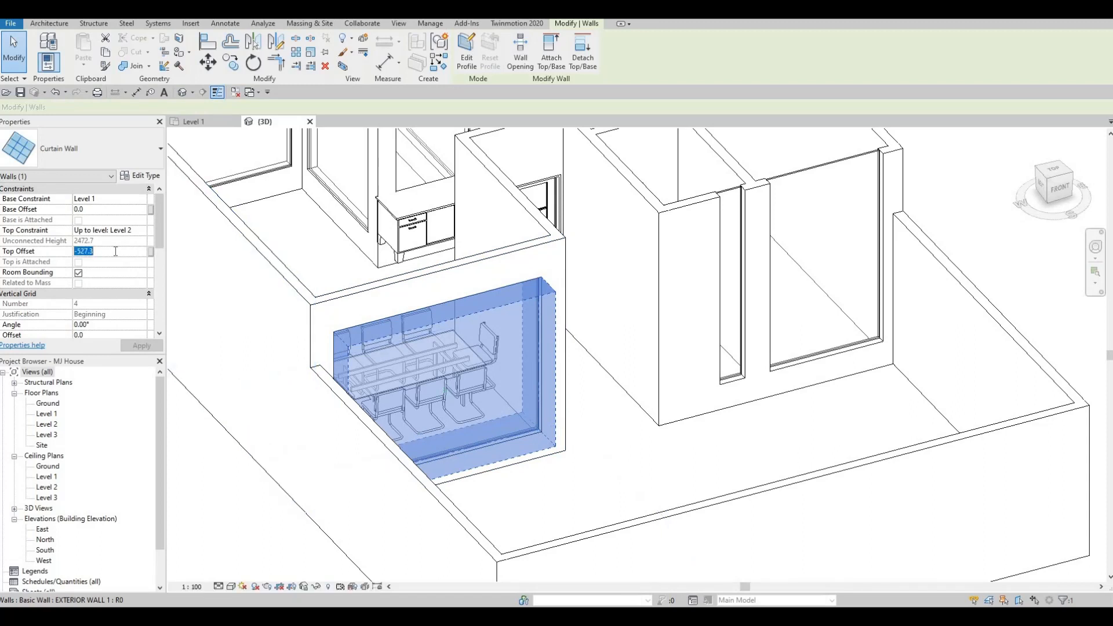
type("-")
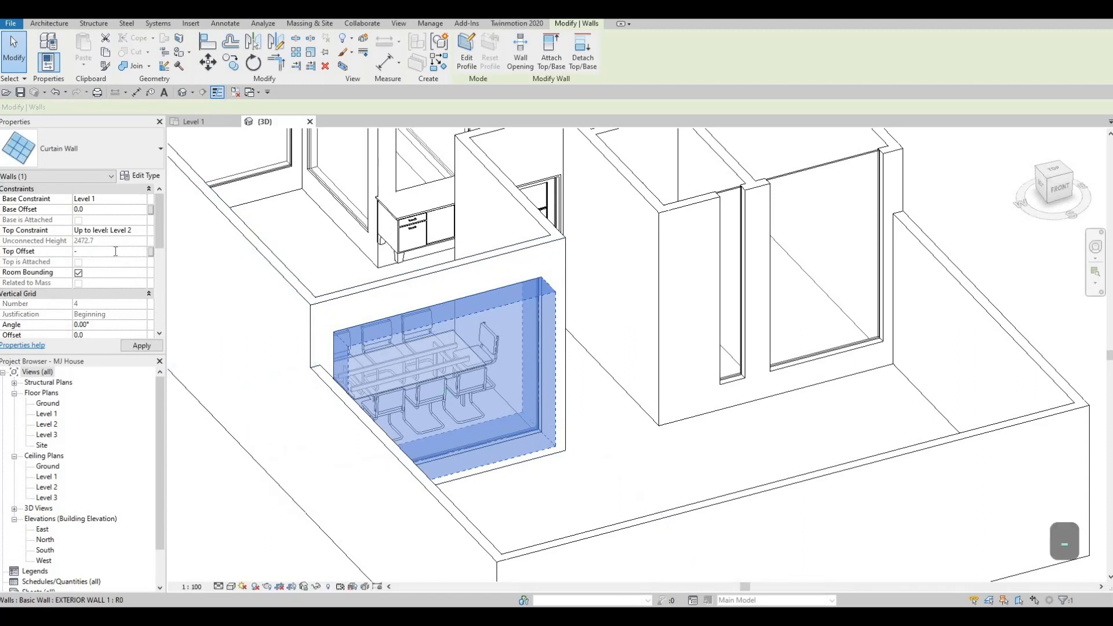
type("600")
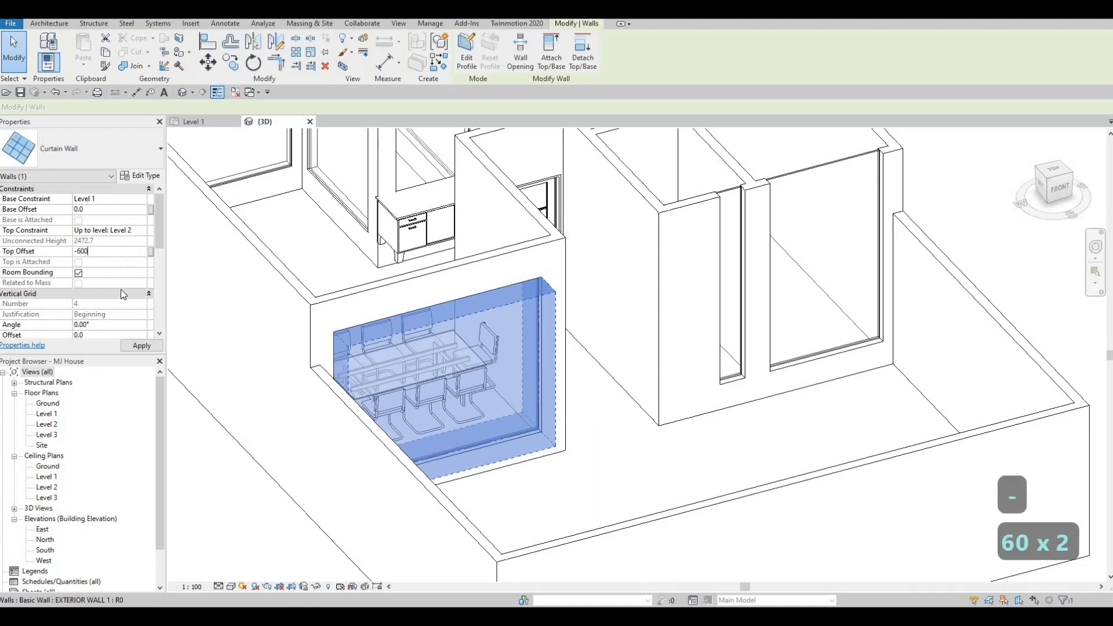
left_click(143, 348)
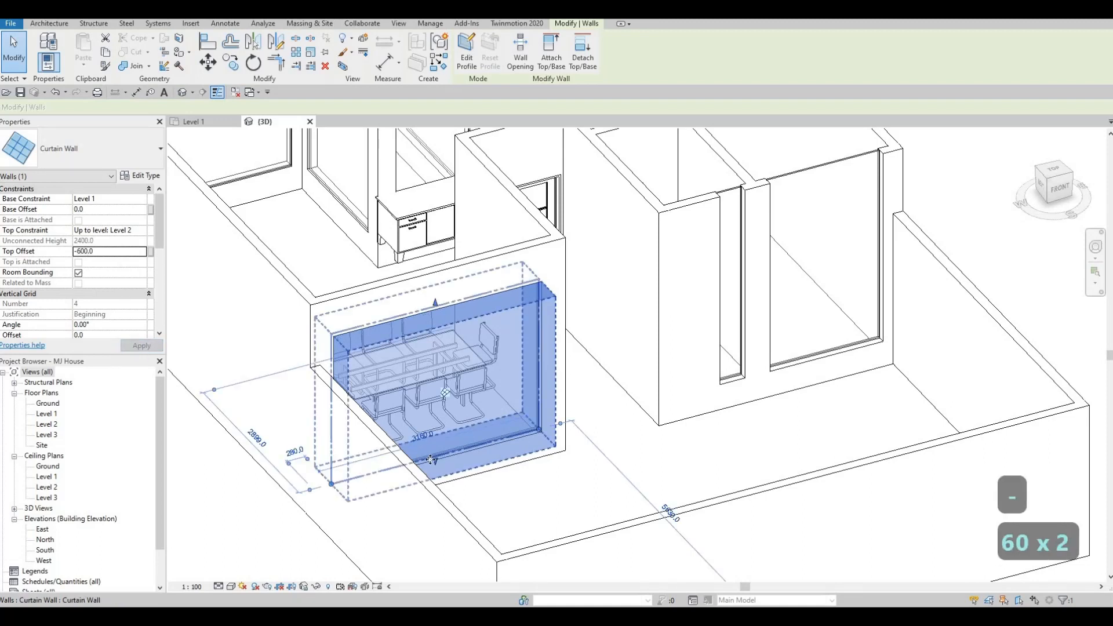
Raise the base of the dining-room curtain wall and set its base offset to 250
left_click_drag(434, 462, 436, 443)
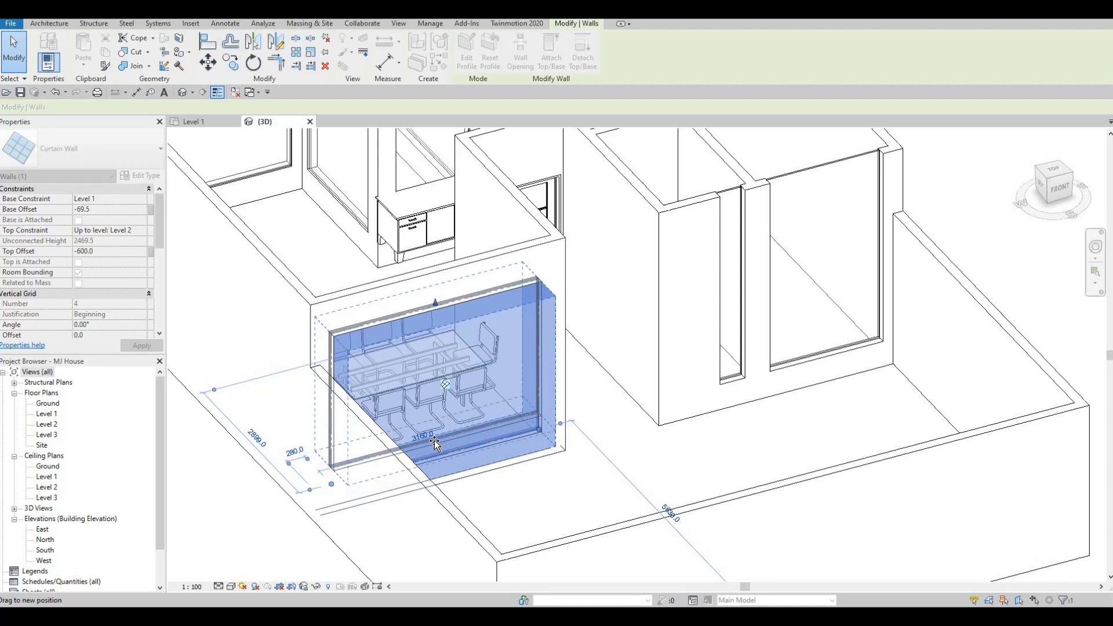
left_click_drag(161, 331, 160, 330)
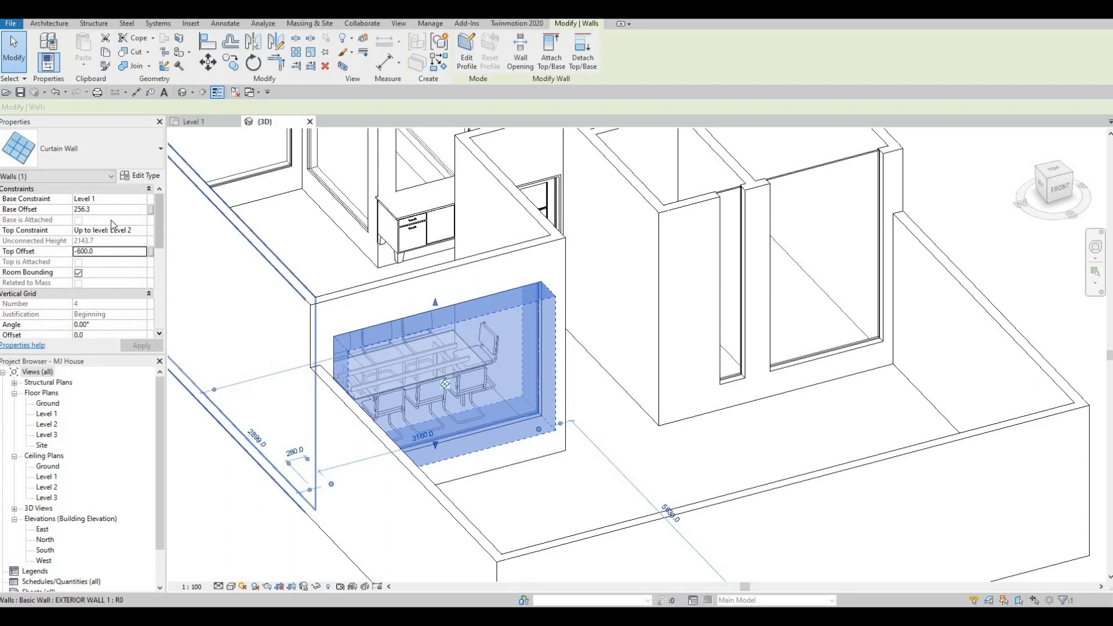
left_click(107, 211)
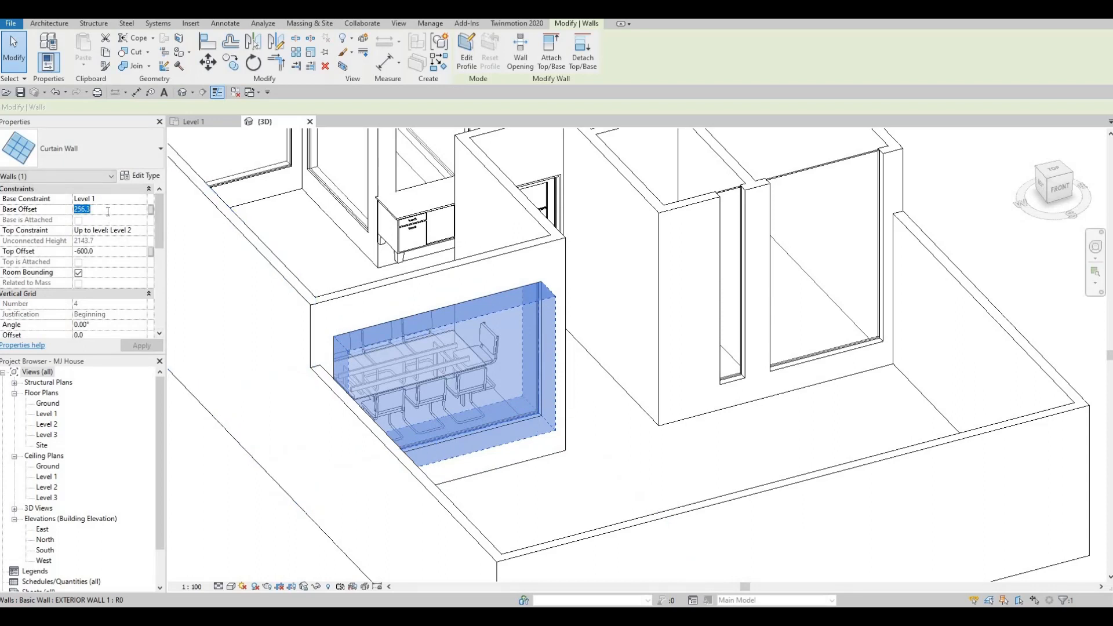
type("250")
key("Return")
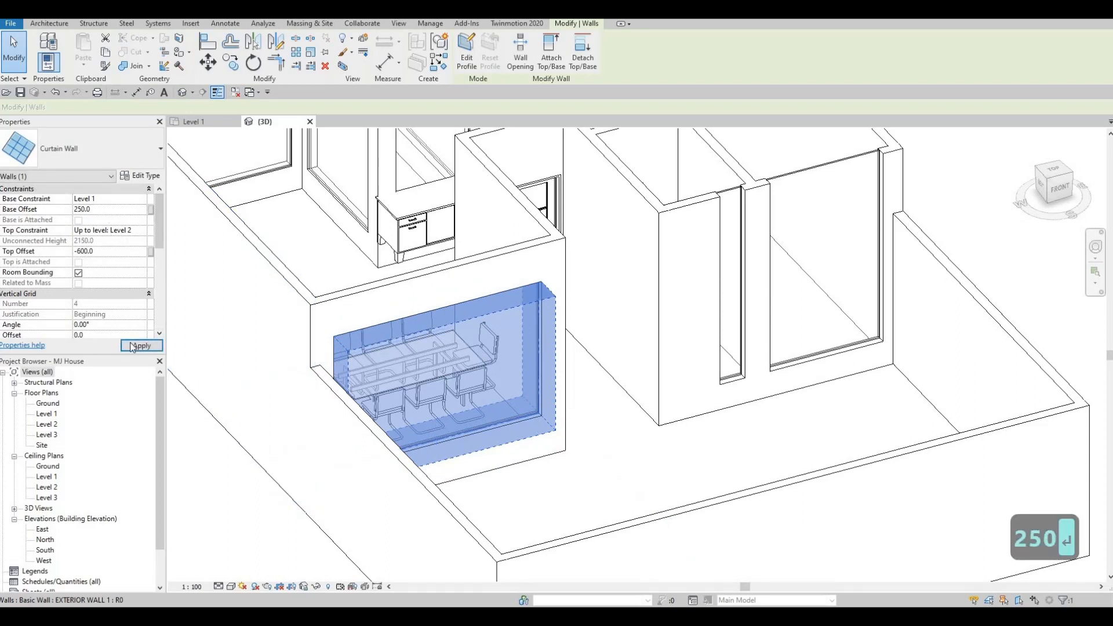
key("Escape")
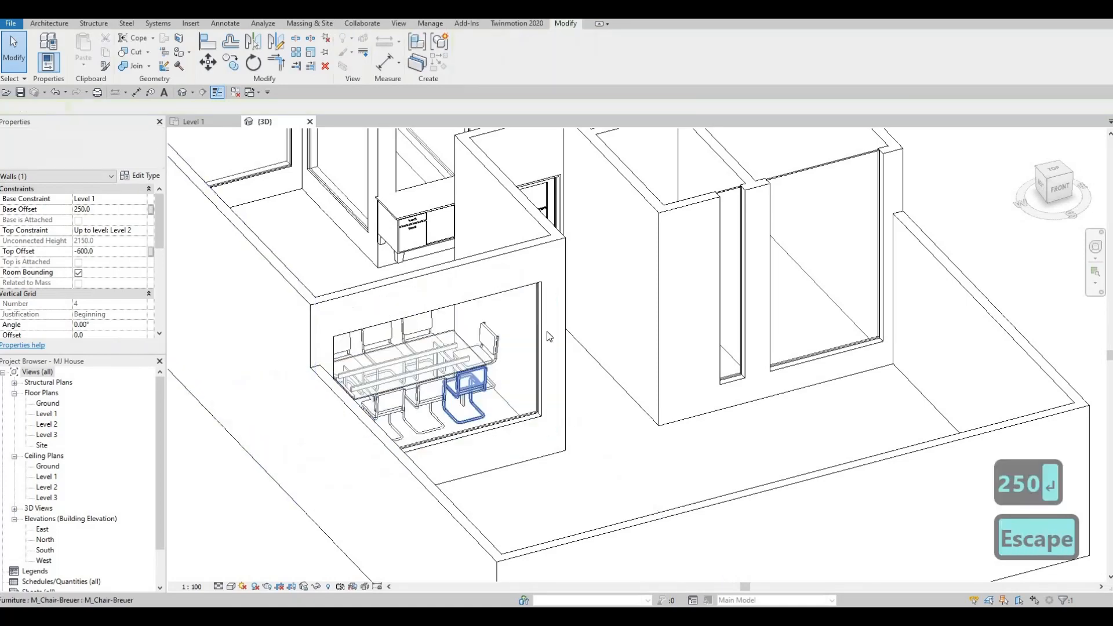
key("Escape")
Align the top edges of the large and narrow front curtain walls with the top of the dining-room curtain wall
scroll(348, 301, "down", 2)
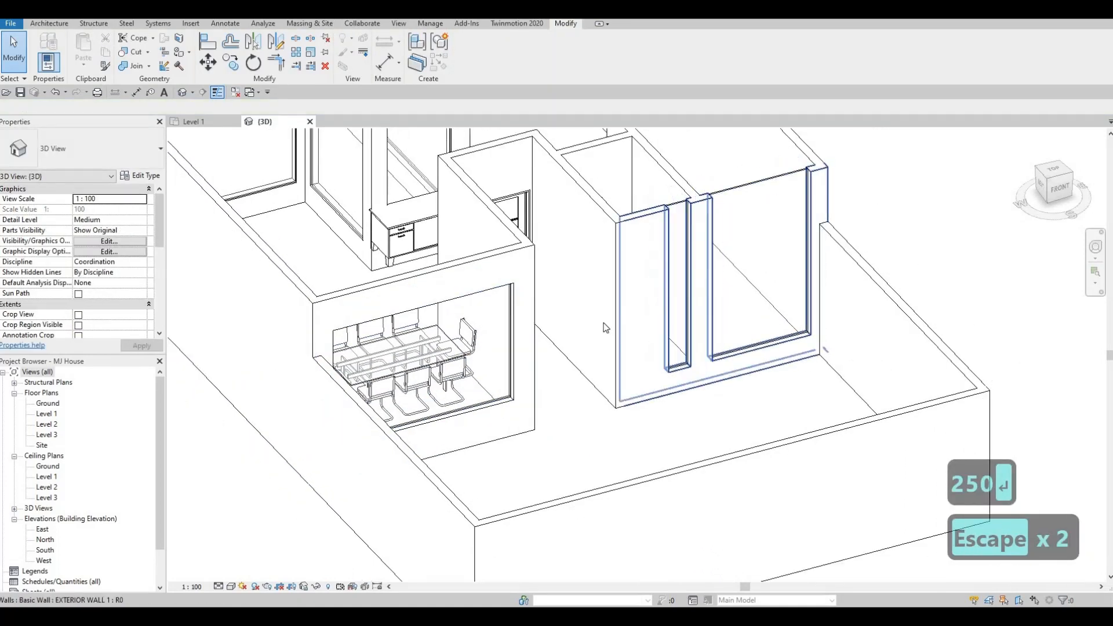
scroll(497, 315, "down", 3)
middle_click_drag(497, 316, 563, 317)
key("Escape")
key("Escape")
key("Escape")
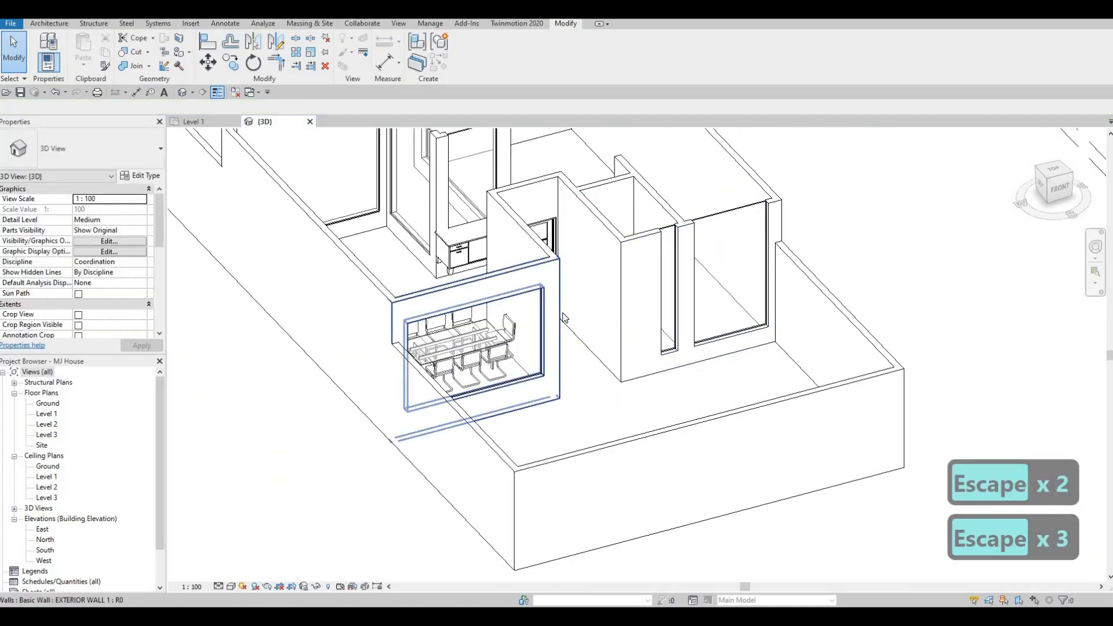
key("a")
key("l")
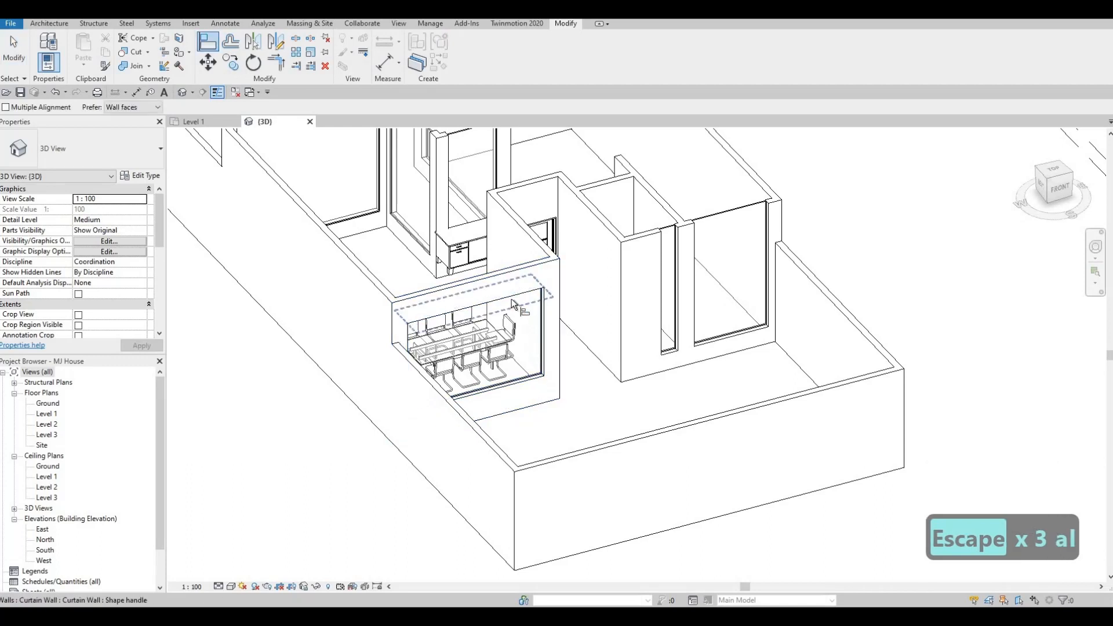
left_click(645, 260)
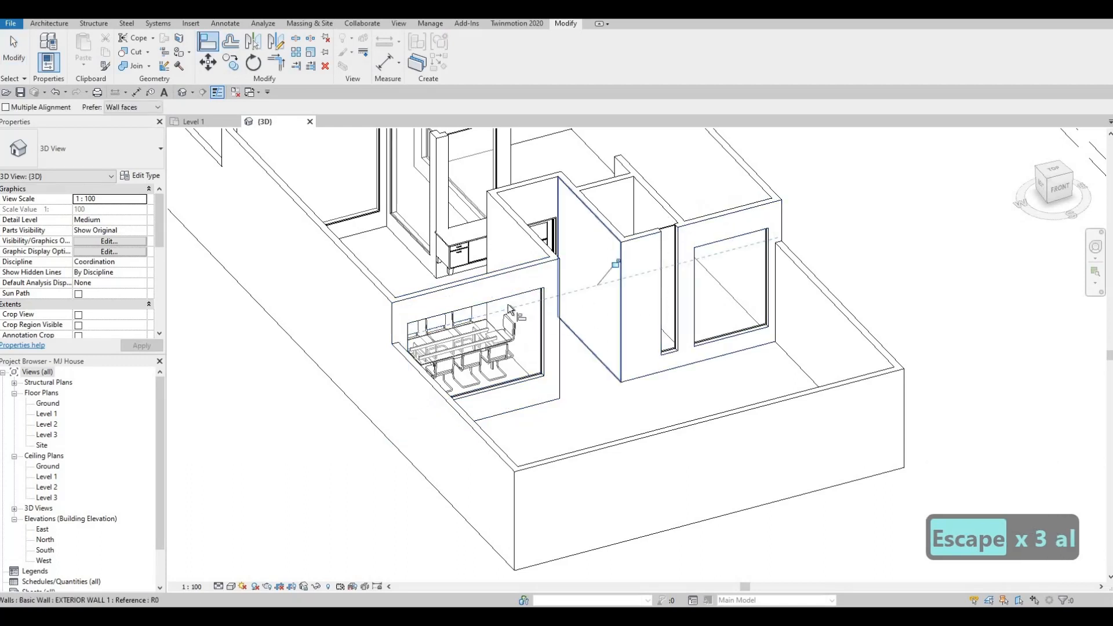
left_click(672, 241)
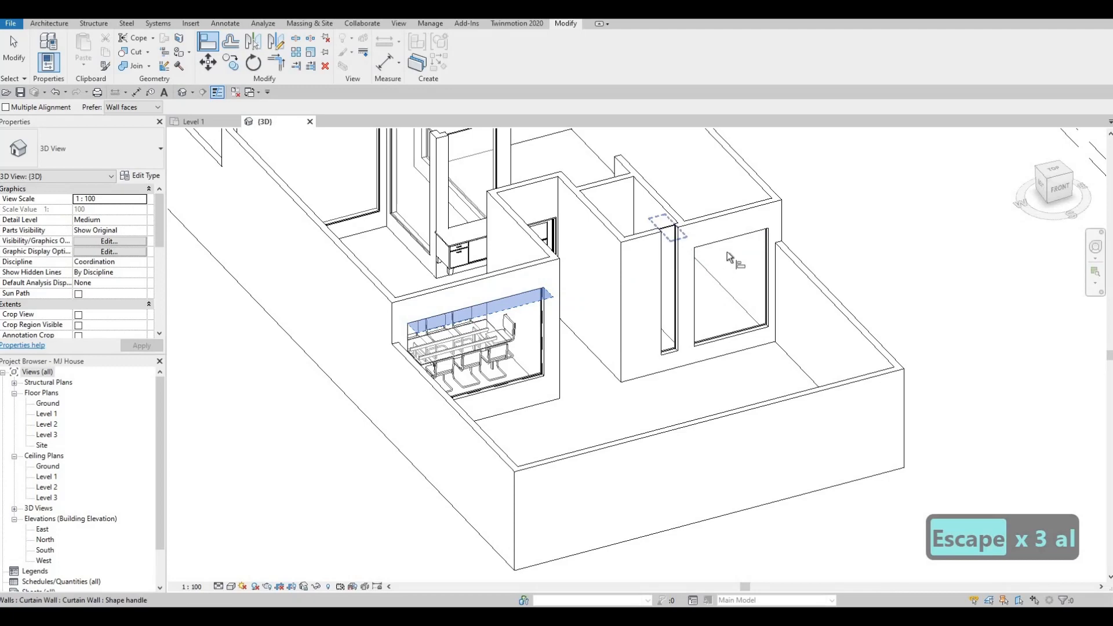
Align the tops of the rear and recess curtain walls to the same height as the lowered front ones
middle_click_drag(362, 233, 460, 328)
left_click(457, 337)
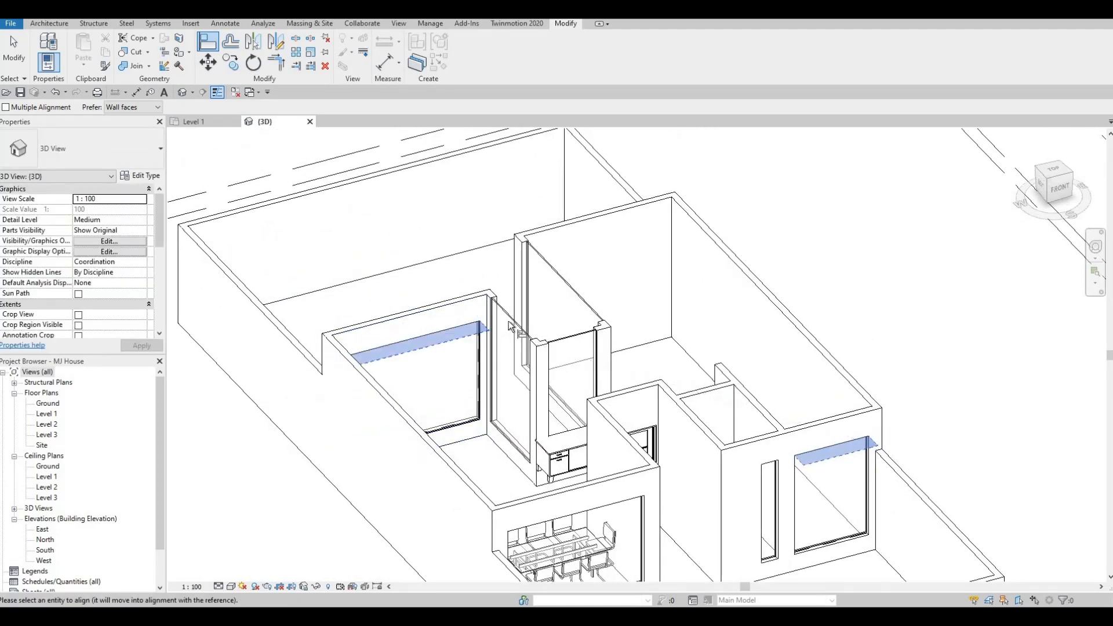
left_click(545, 348)
left_click(564, 351)
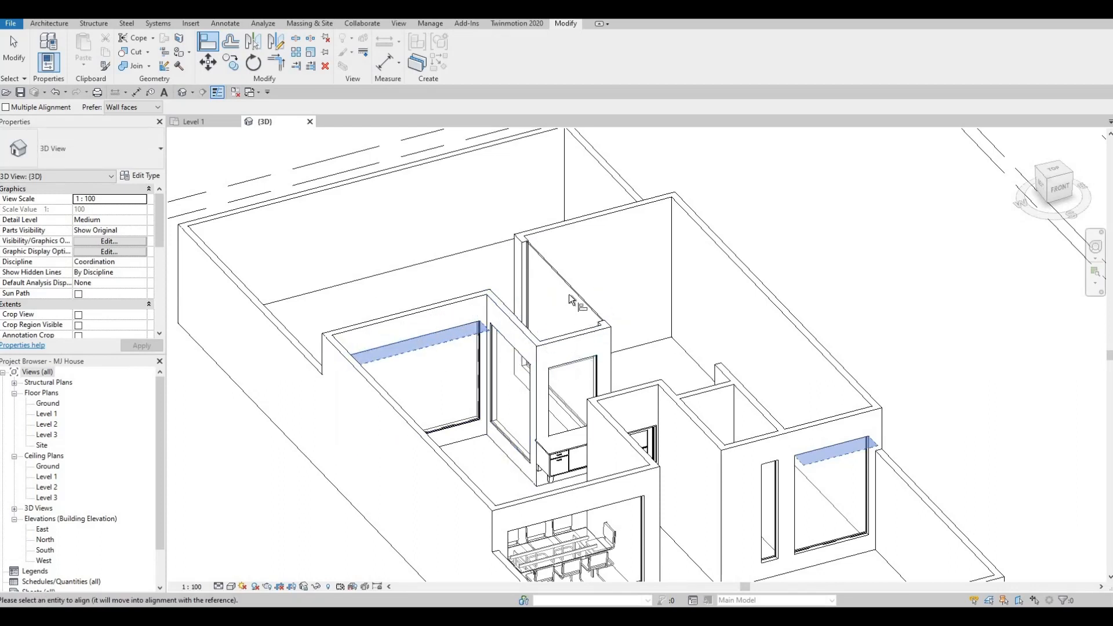
middle_click_drag(544, 321, 475, 335, "shift")
key("Escape")
key("Escape")
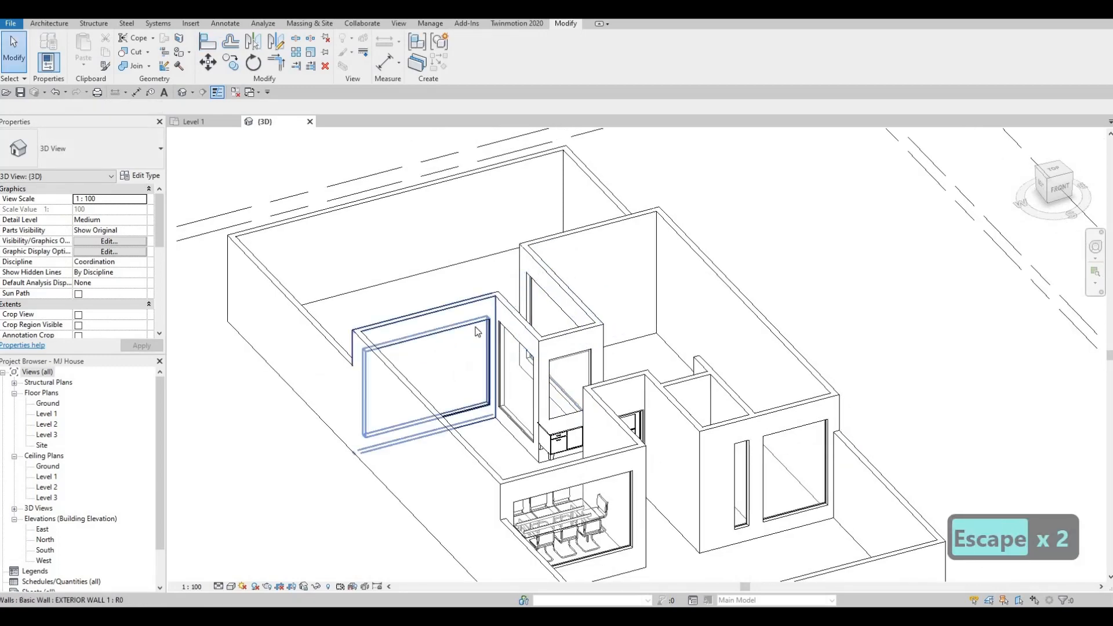
key("Escape")
left_click(475, 335)
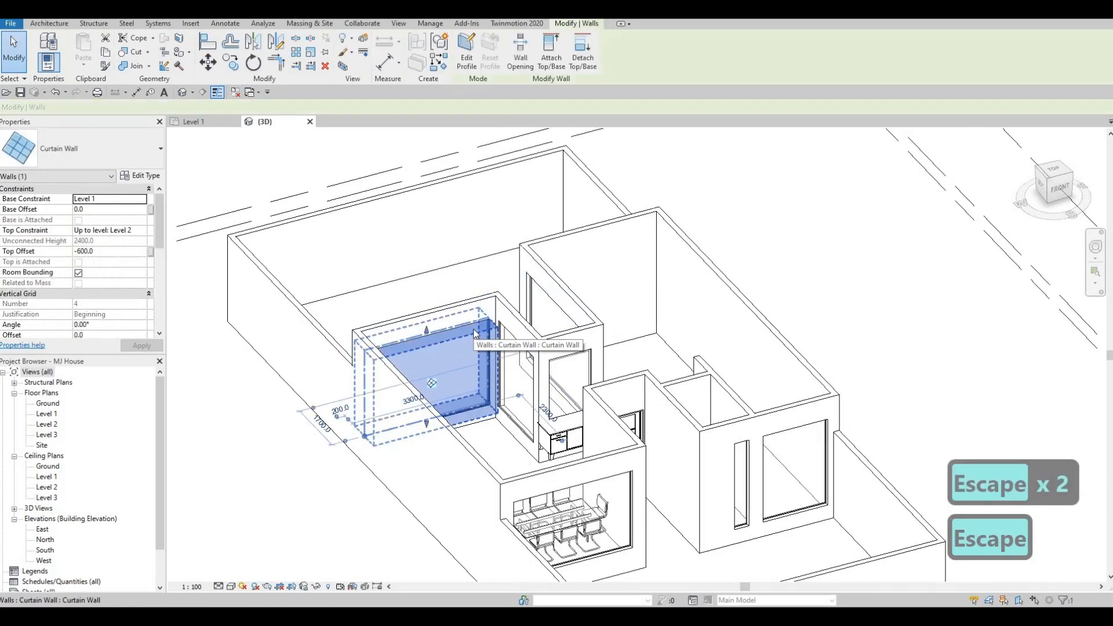
scroll(482, 302, "up", 4)
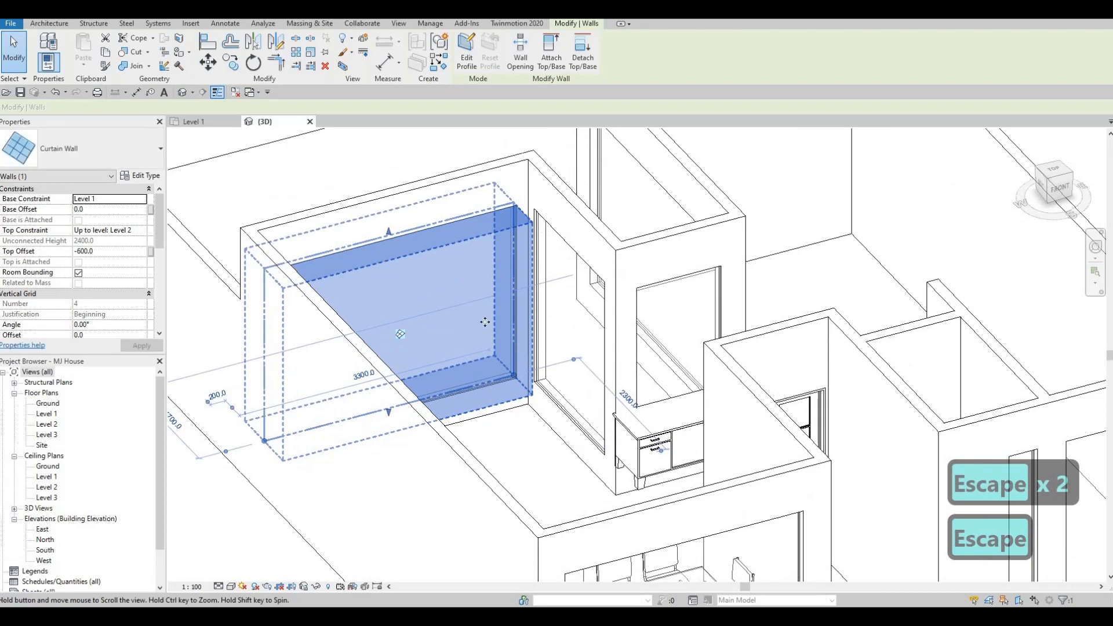
scroll(488, 329, "down", 3)
middle_click_drag(489, 330, 566, 271, "shift")
key("Escape")
Raise the base of the narrow front curtain wall to a base offset of about 1125
scroll(621, 164, "down", 1)
middle_click_drag(631, 148, 584, 239)
scroll(537, 269, "down", 1)
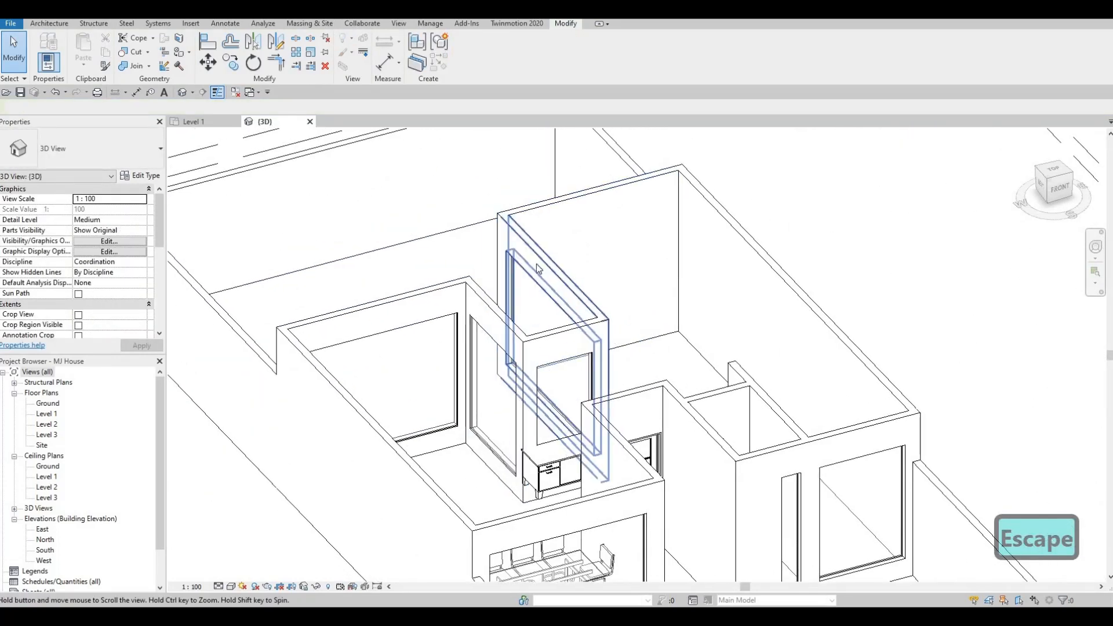
middle_click_drag(547, 418, 741, 465)
key("Escape")
scroll(681, 439, "up", 3)
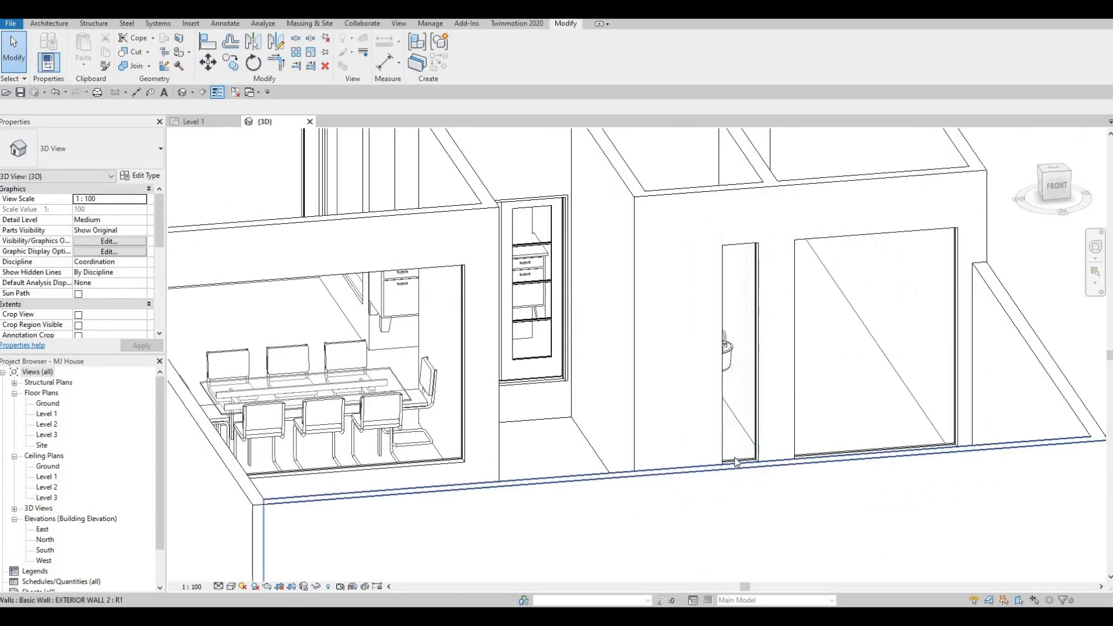
left_click(737, 459)
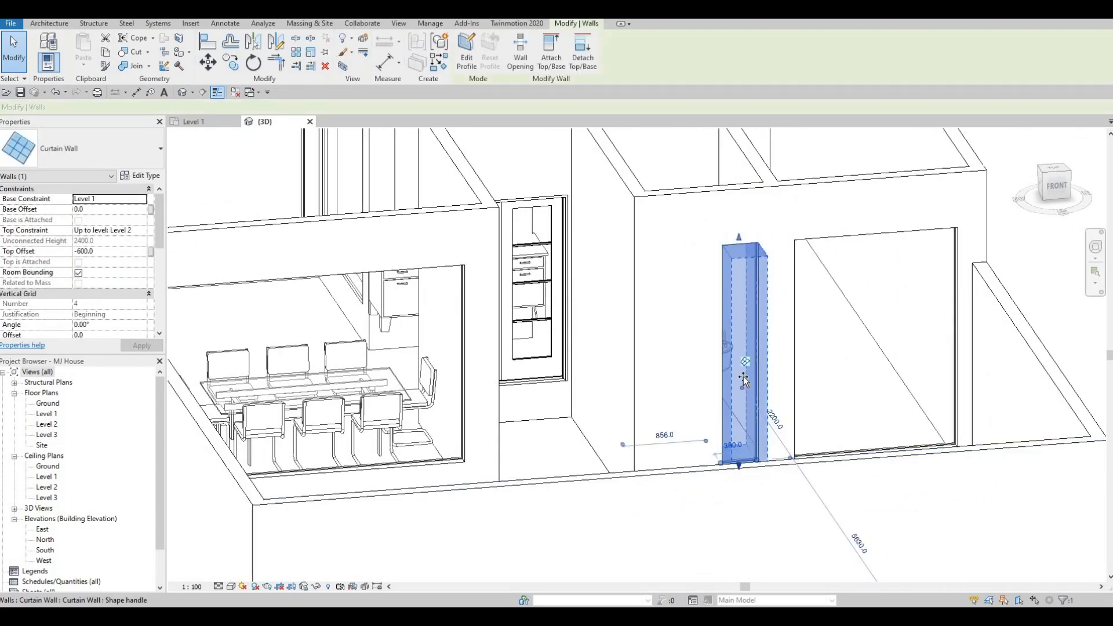
left_click_drag(745, 363, 746, 362)
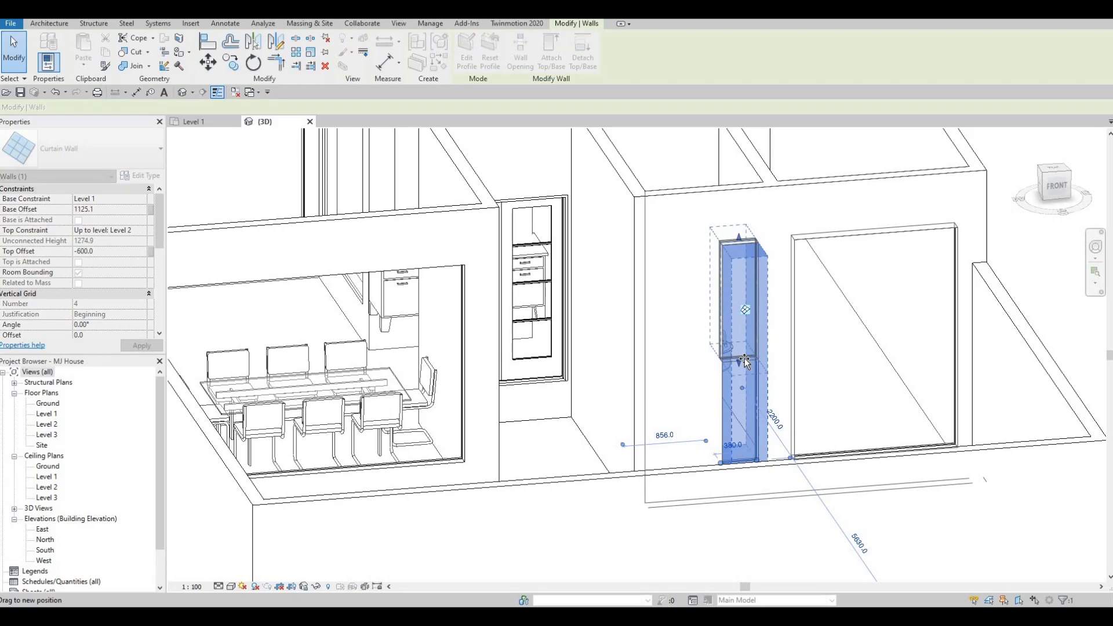
middle_click_drag(679, 403, 562, 424, "shift")
key("Escape")
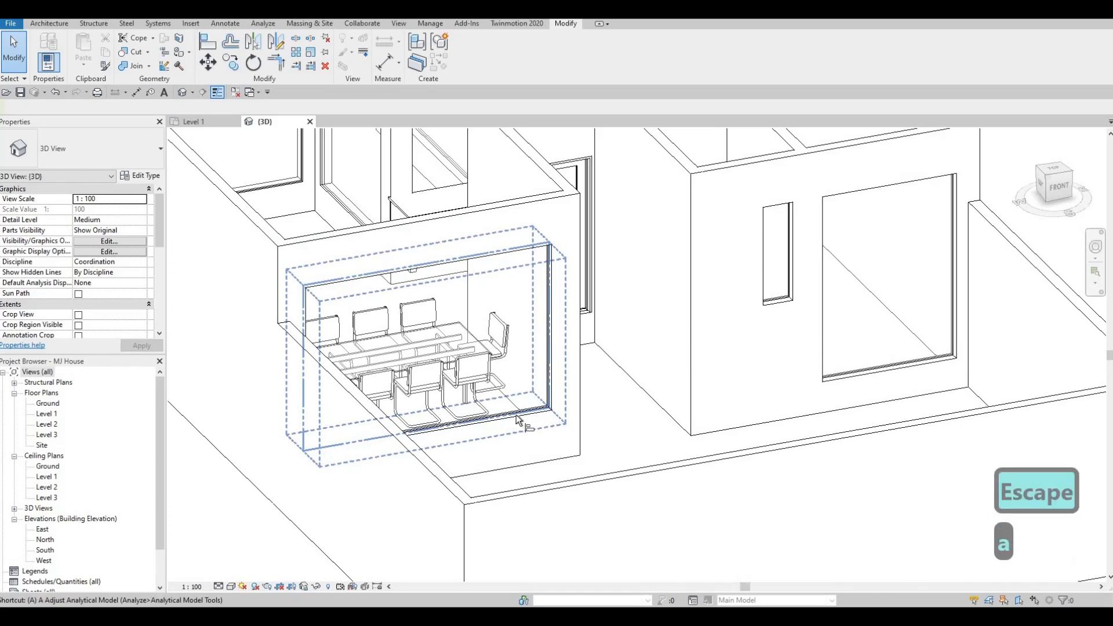
Align the bottom edge of the large front curtain wall with the base of the dining-room curtain wall
key("a")
key("l")
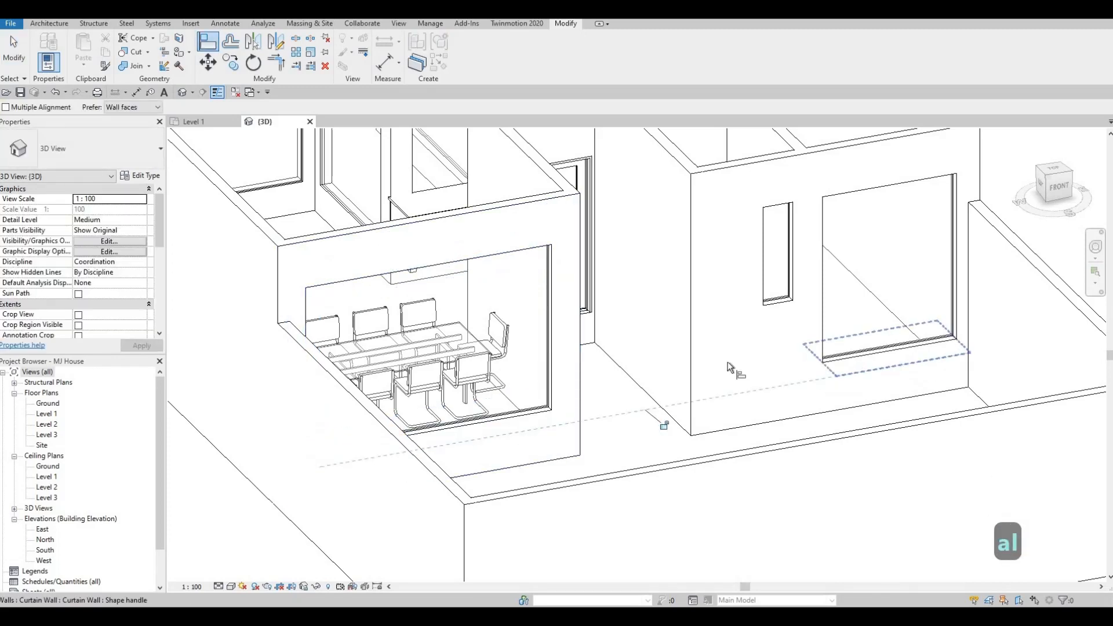
middle_click_drag(661, 423, 341, 248, "shift")
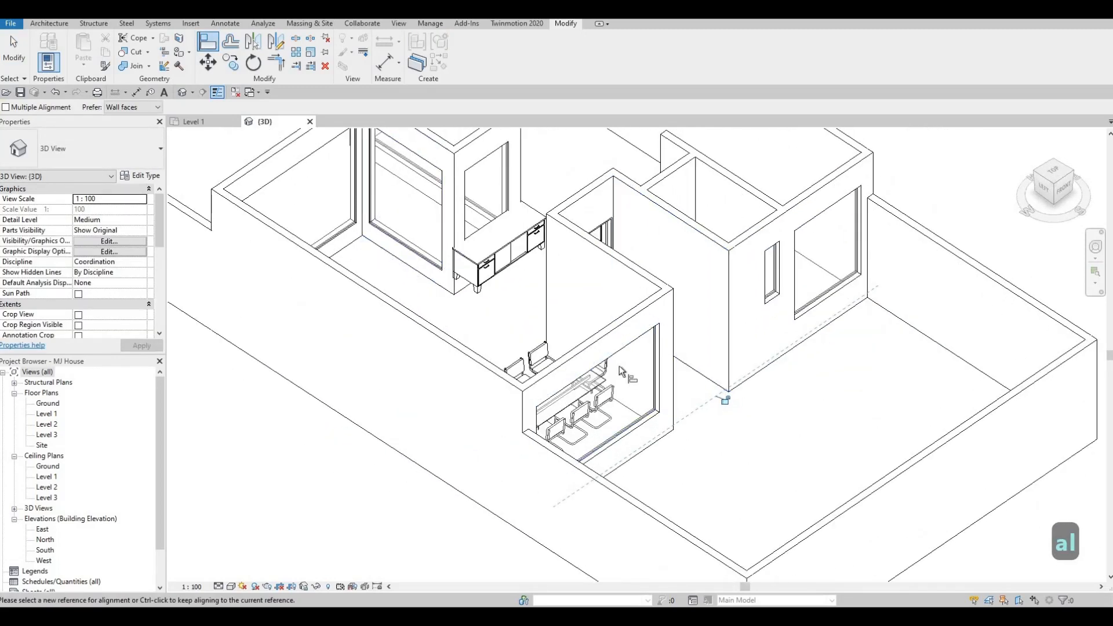
left_click(324, 223)
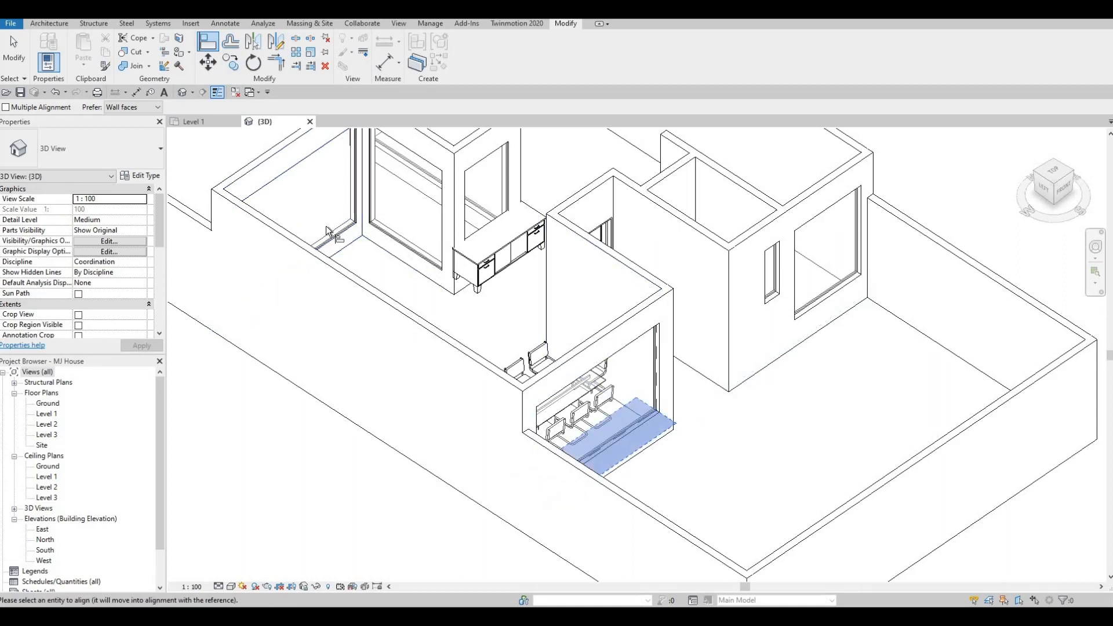
key("Escape")
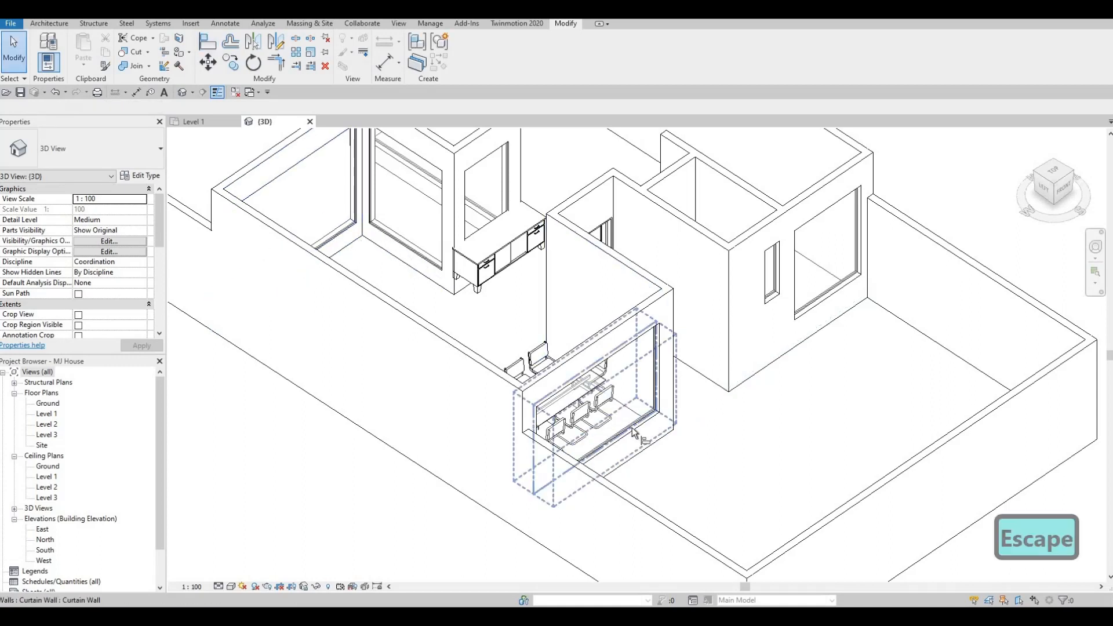
Align the bottom edge of the rear curtain wall on grid D with the base of the dining-room curtain wall
key("a")
key("l")
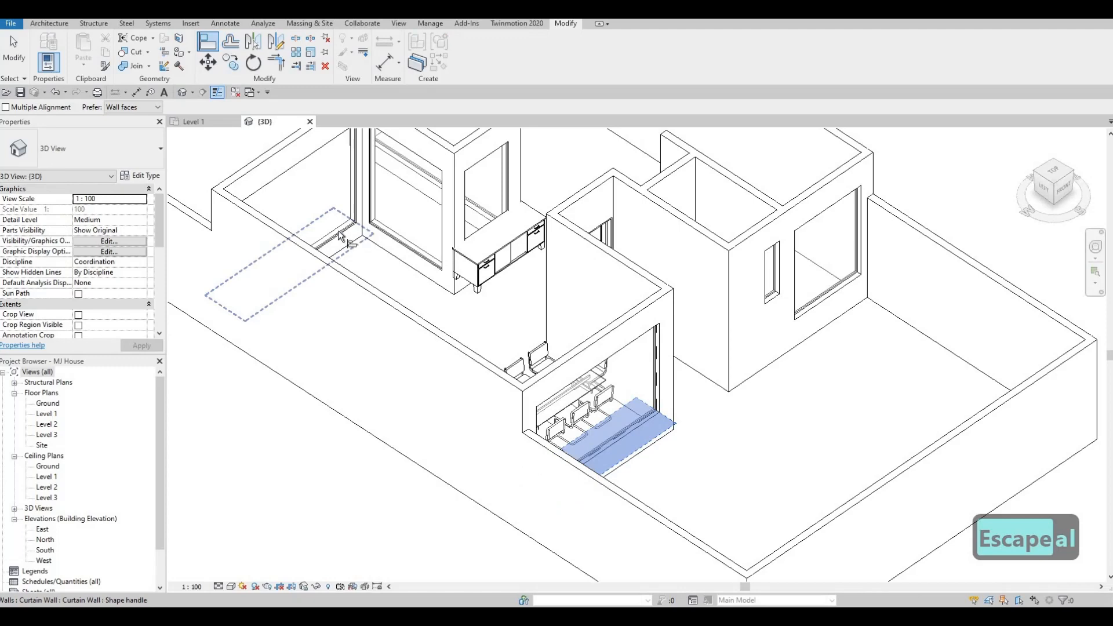
left_click(400, 239)
middle_click_drag(380, 184, 521, 200, "shift")
middle_click_drag(343, 198, 509, 338)
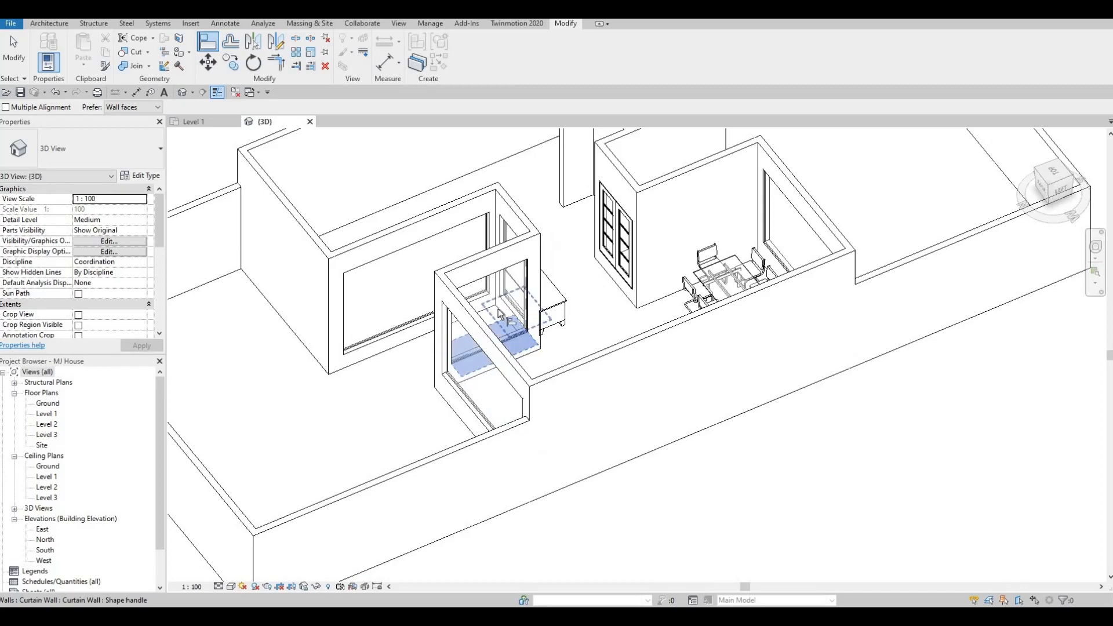
Align the bottom edges of the remaining curtain walls around the rear recess with the raised base of the grid D curtain wall
scroll(500, 313, "up", 5)
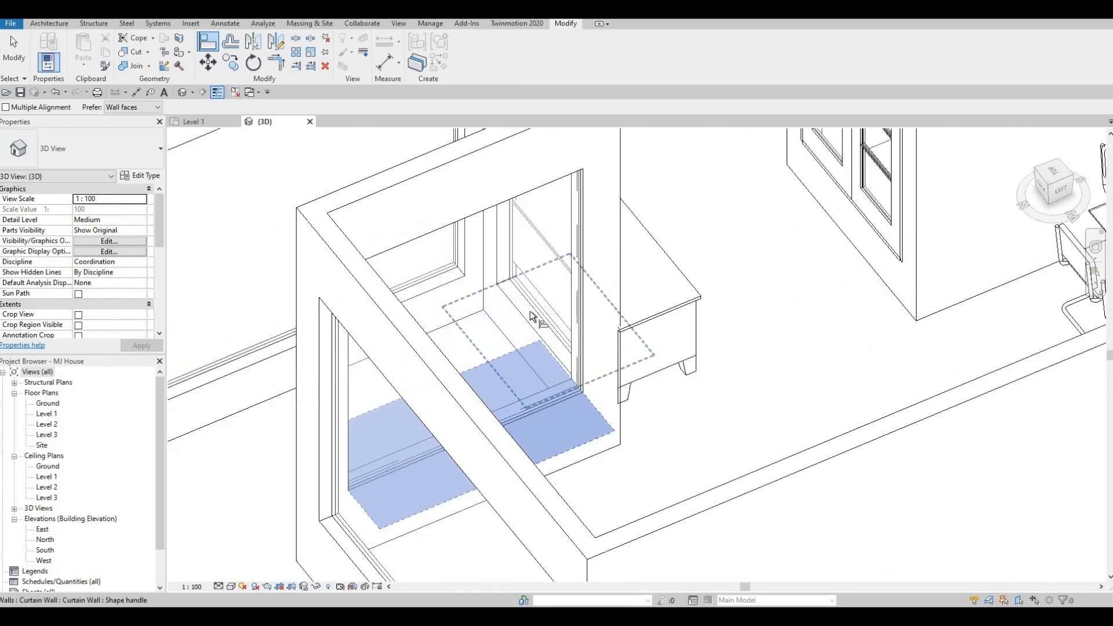
middle_click_drag(532, 316, 498, 399, "shift")
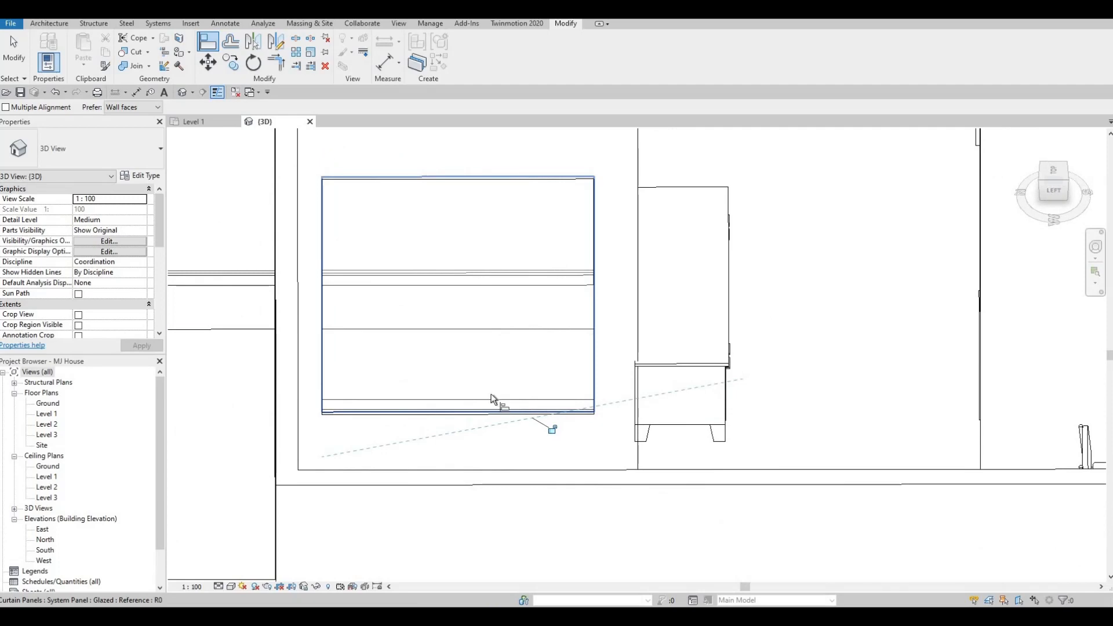
left_click(516, 275)
scroll(513, 274, "down", 5)
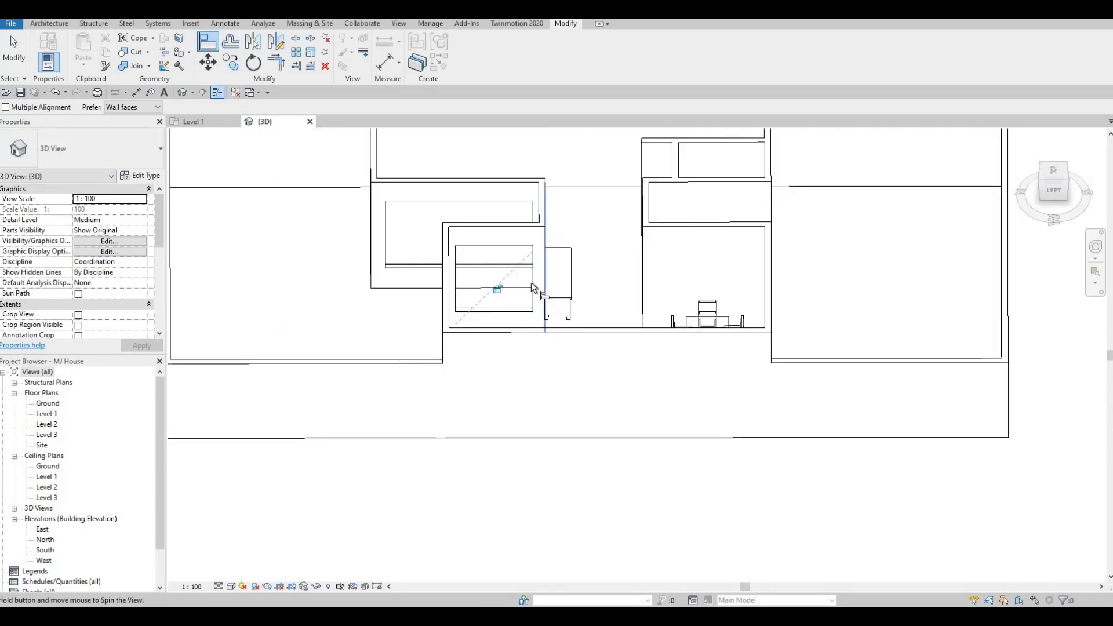
middle_click_drag(534, 288, 522, 339, "shift")
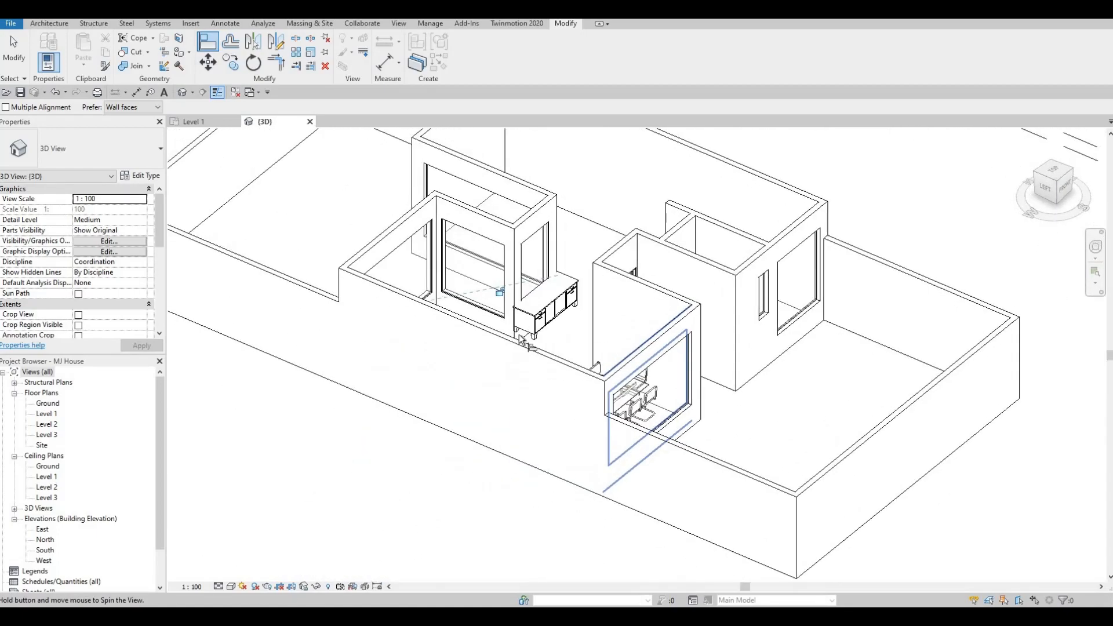
scroll(521, 339, "up", 8)
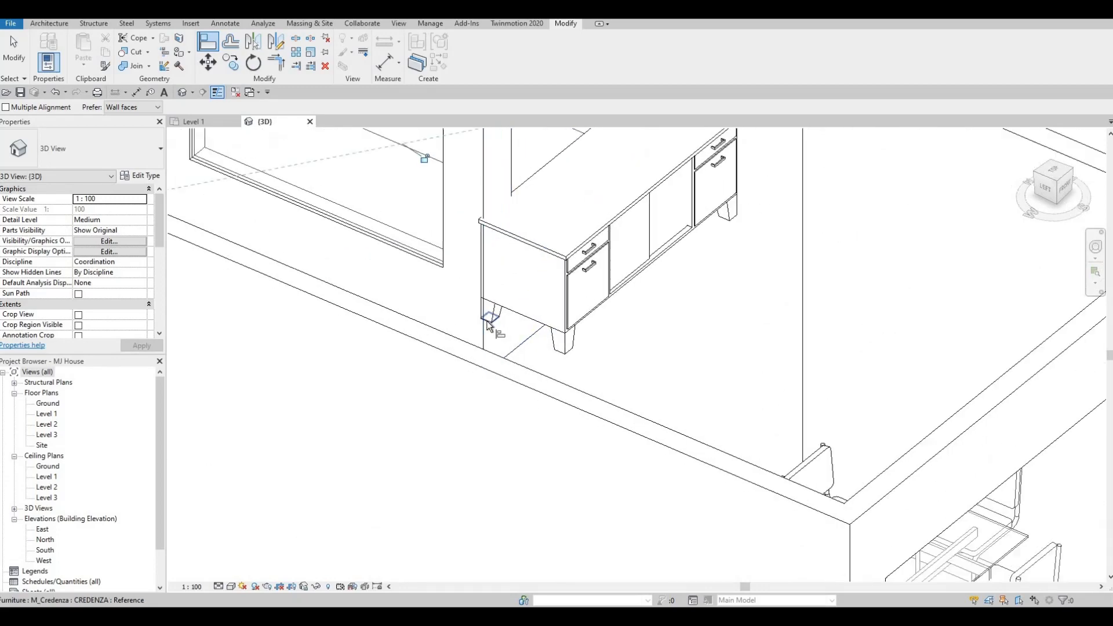
middle_click_drag(400, 325, 578, 264, "shift")
scroll(506, 288, "down", 2)
scroll(572, 302, "down", 4)
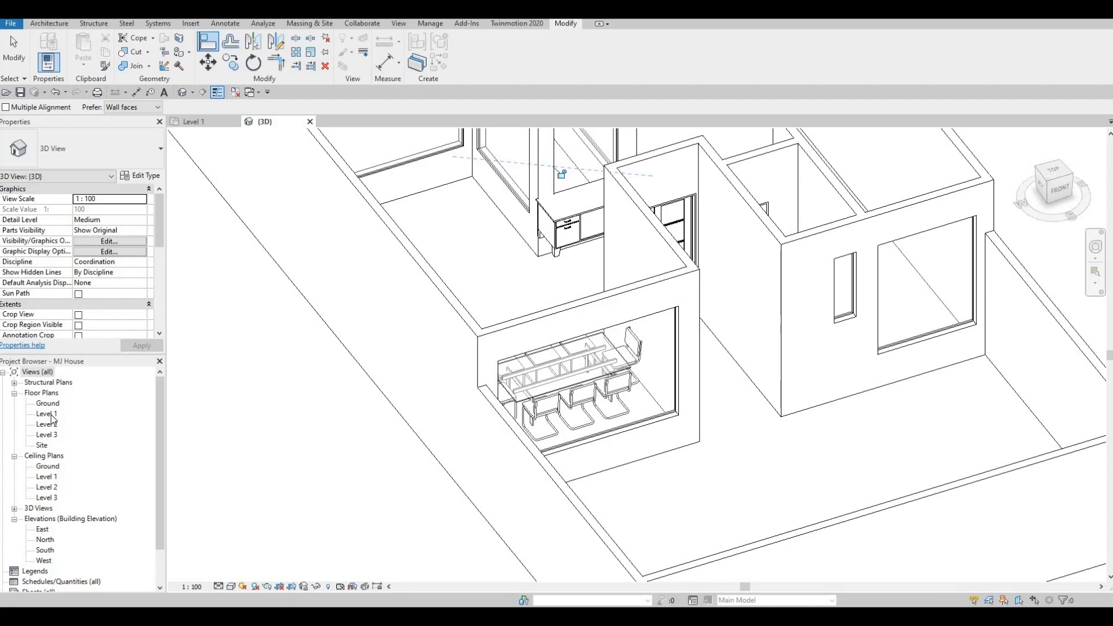
Start a floor in the Level 1 plan and duplicate the Generic Floor - 400mm type as FLOOR 1
double_click(49, 414)
scroll(445, 374, "down", 3)
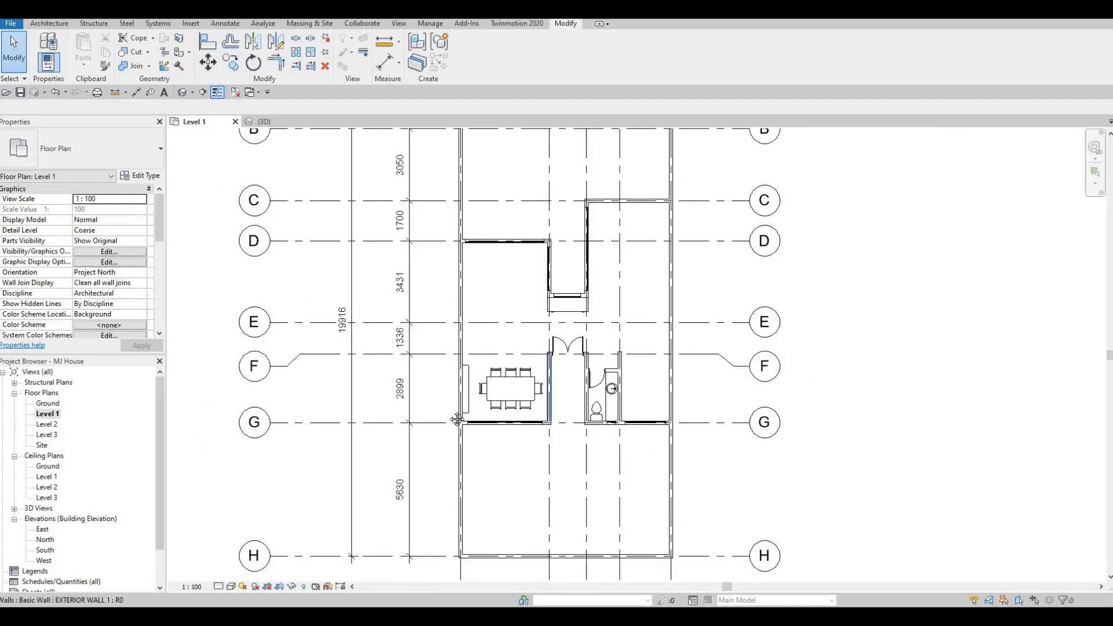
middle_click_drag(443, 369, 431, 386)
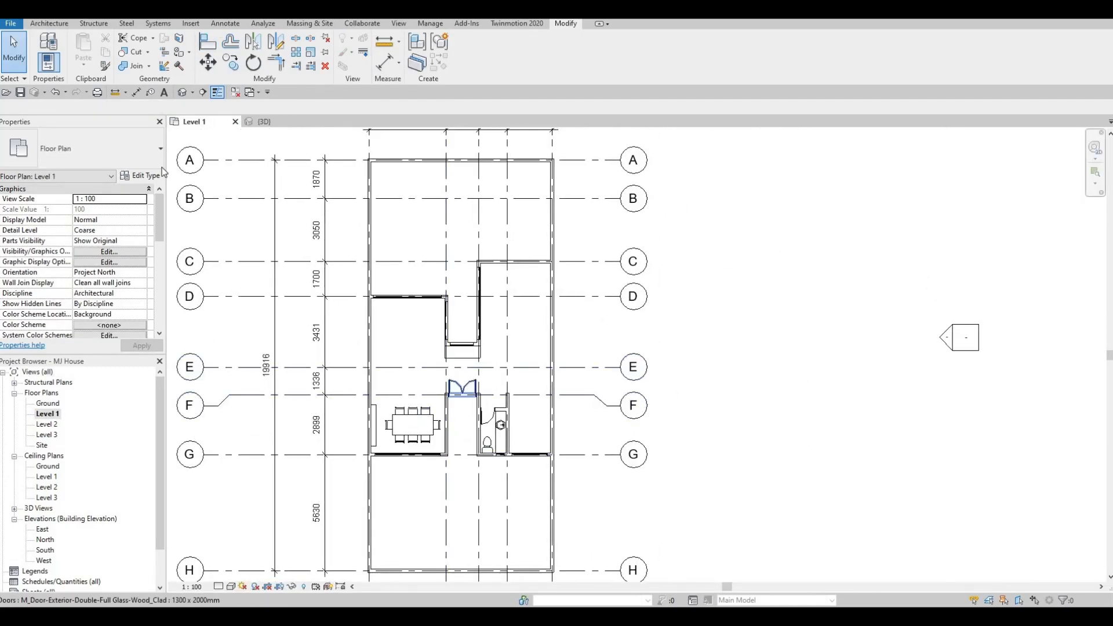
left_click(50, 24)
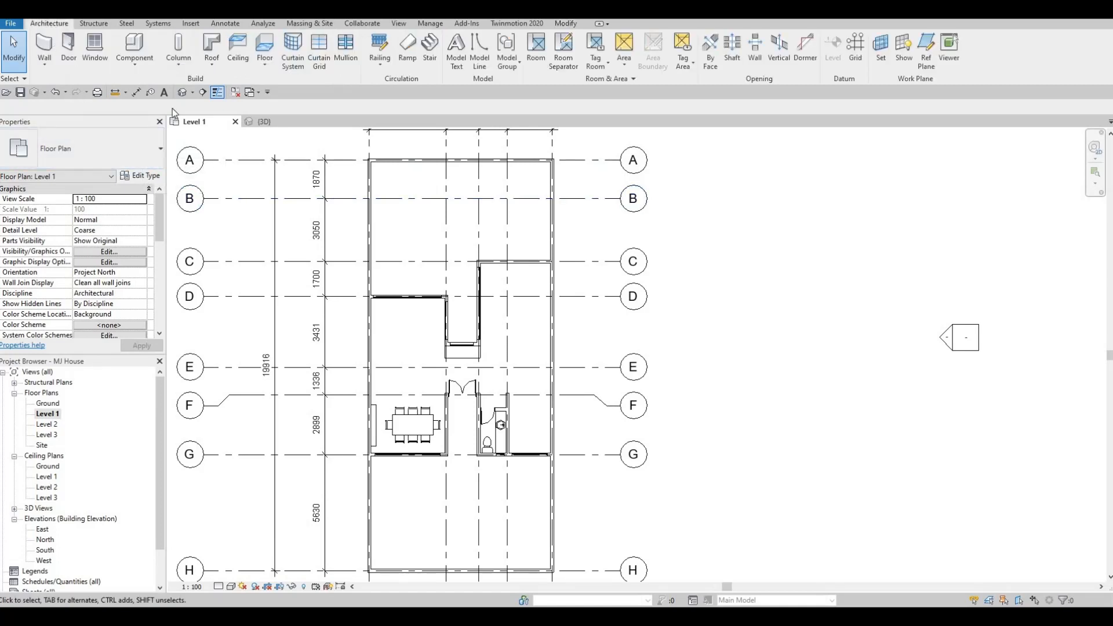
left_click(265, 47)
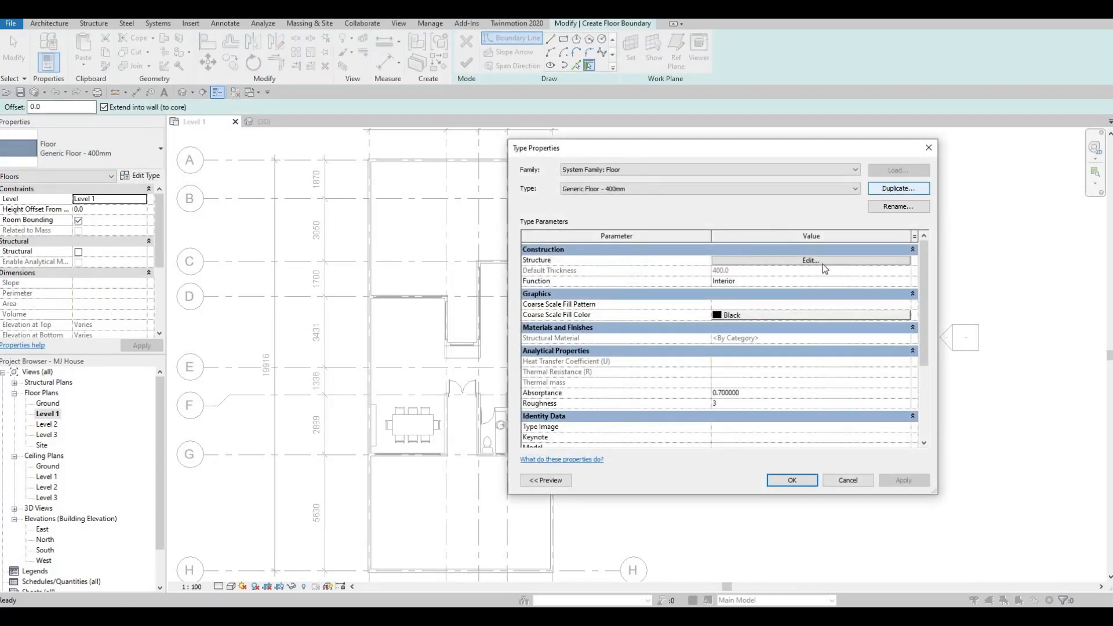
left_click(887, 190)
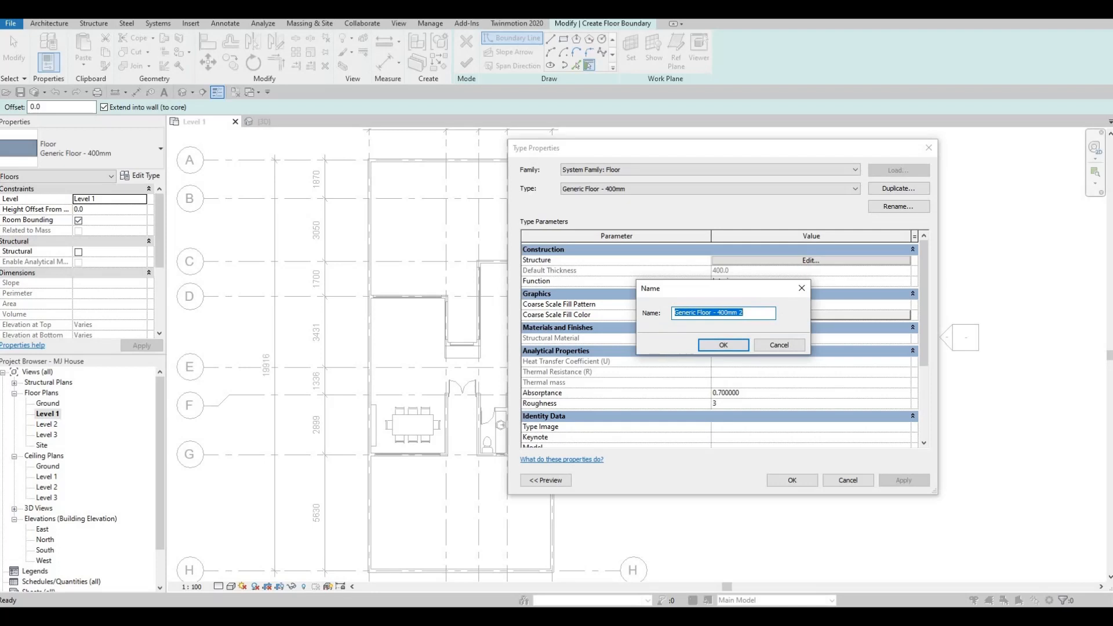
type("FLOOR 1")
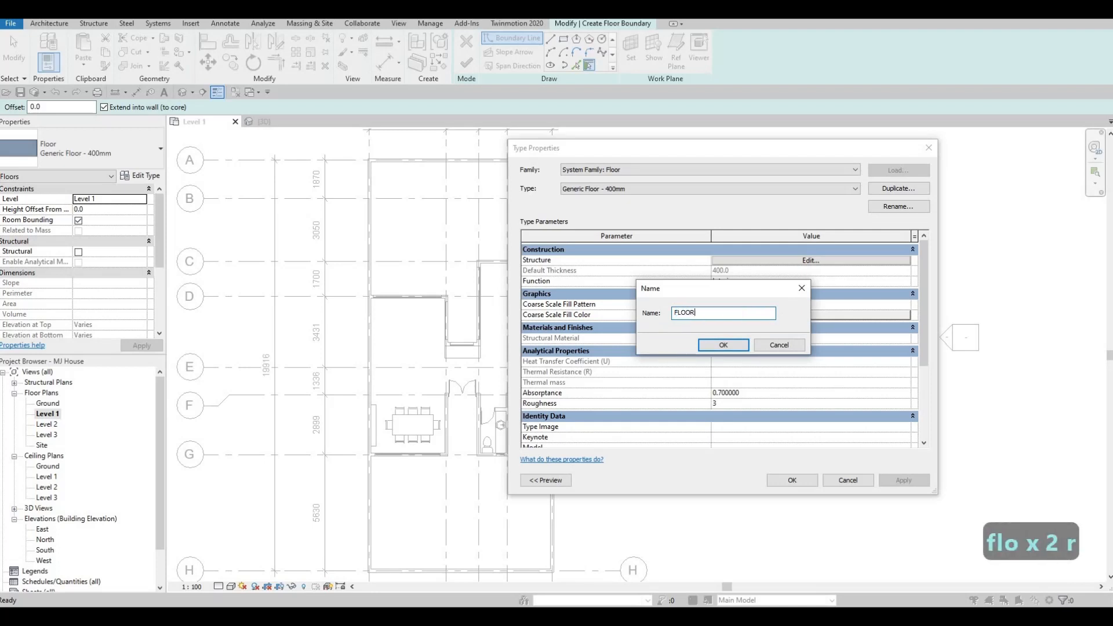
left_click(734, 348)
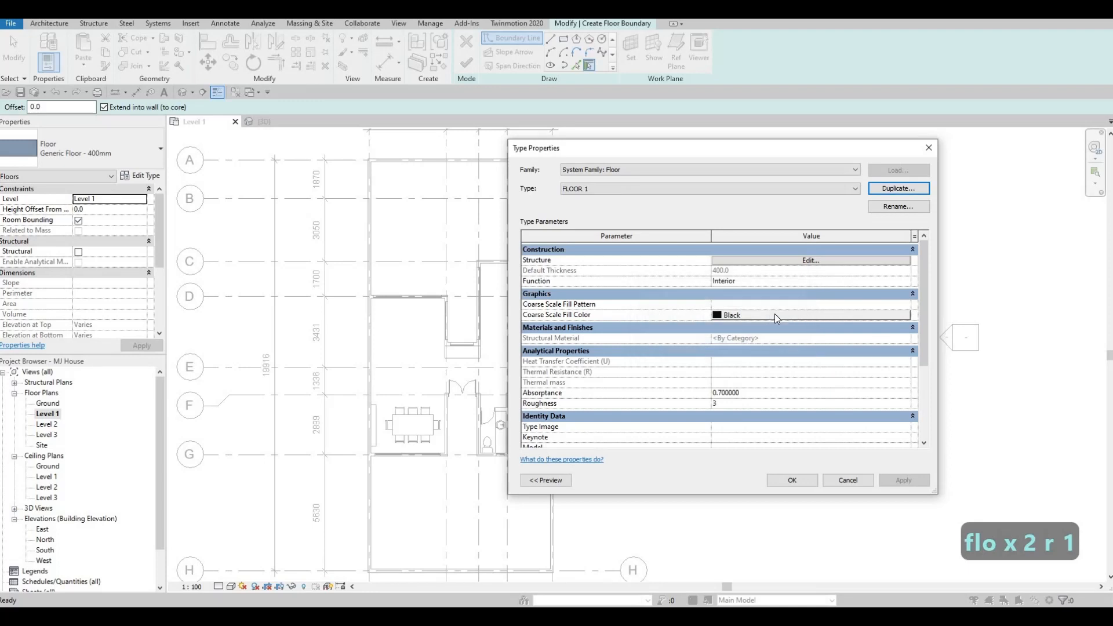
Set the structure layer thickness of the FLOOR 1 type to 200
left_click(801, 264)
left_click(742, 261)
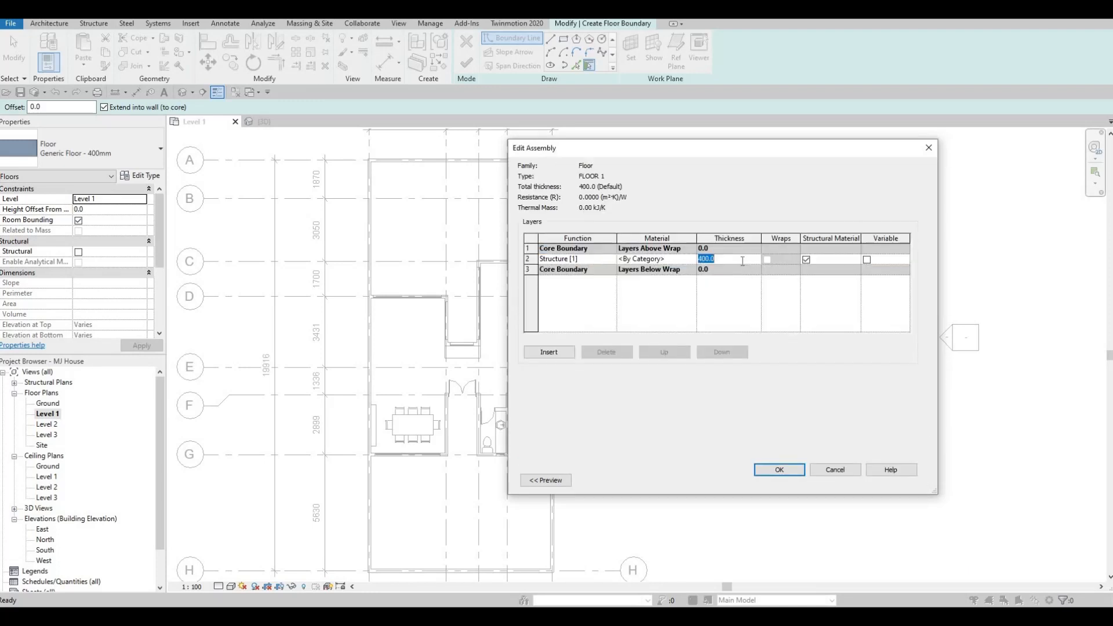
type("200")
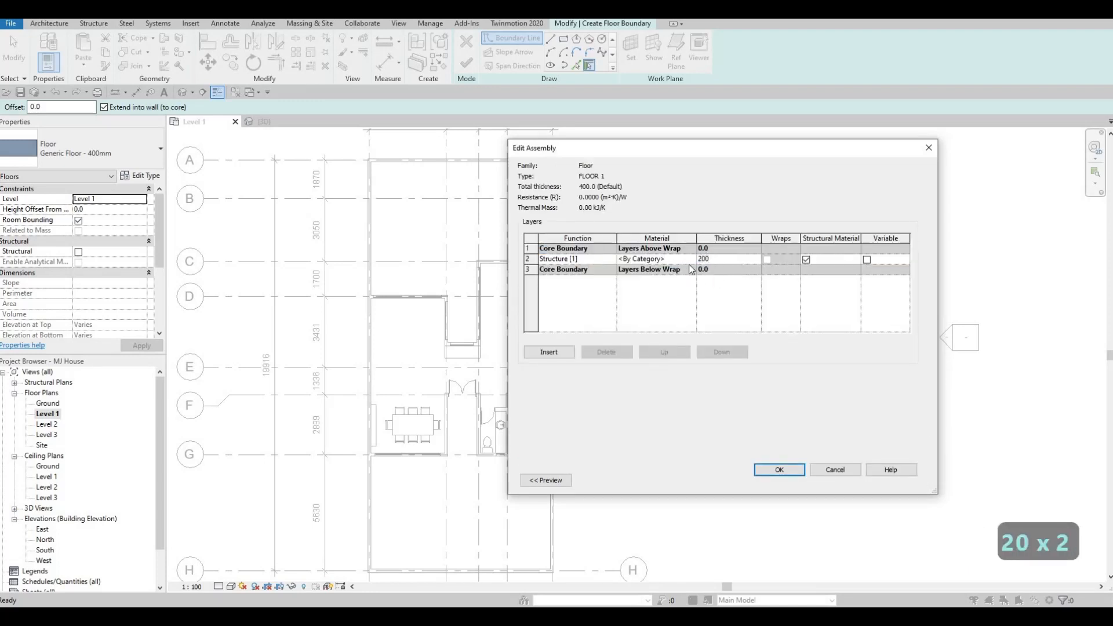
Assign the Fieldstone material from the AEC stone library to the structure layer and accept the FLOOR 1 type settings
left_click(693, 259)
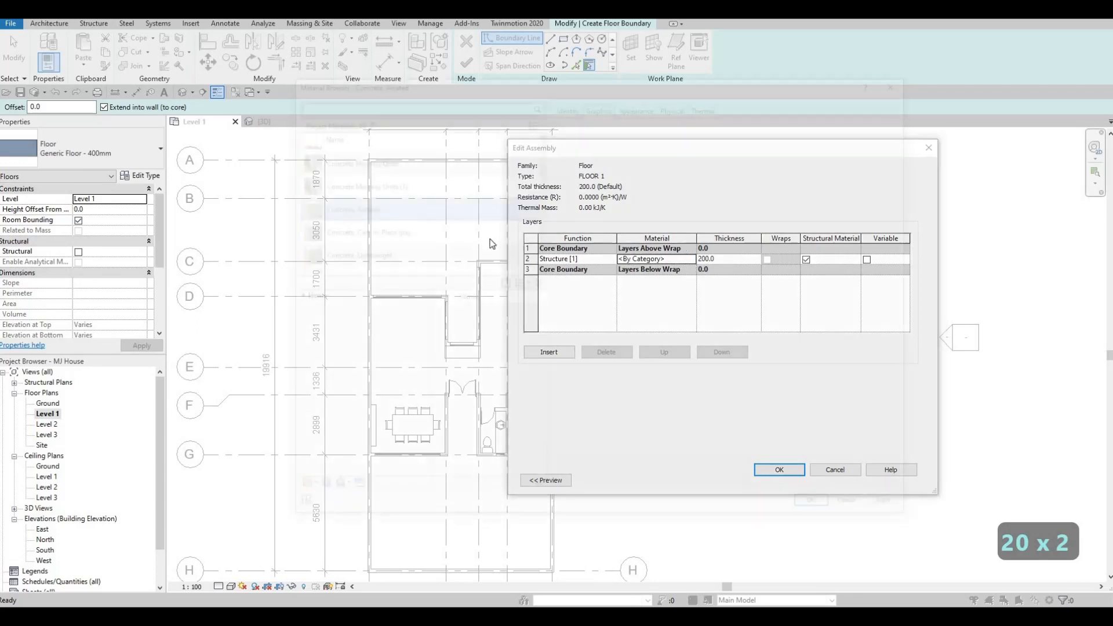
left_click(294, 296)
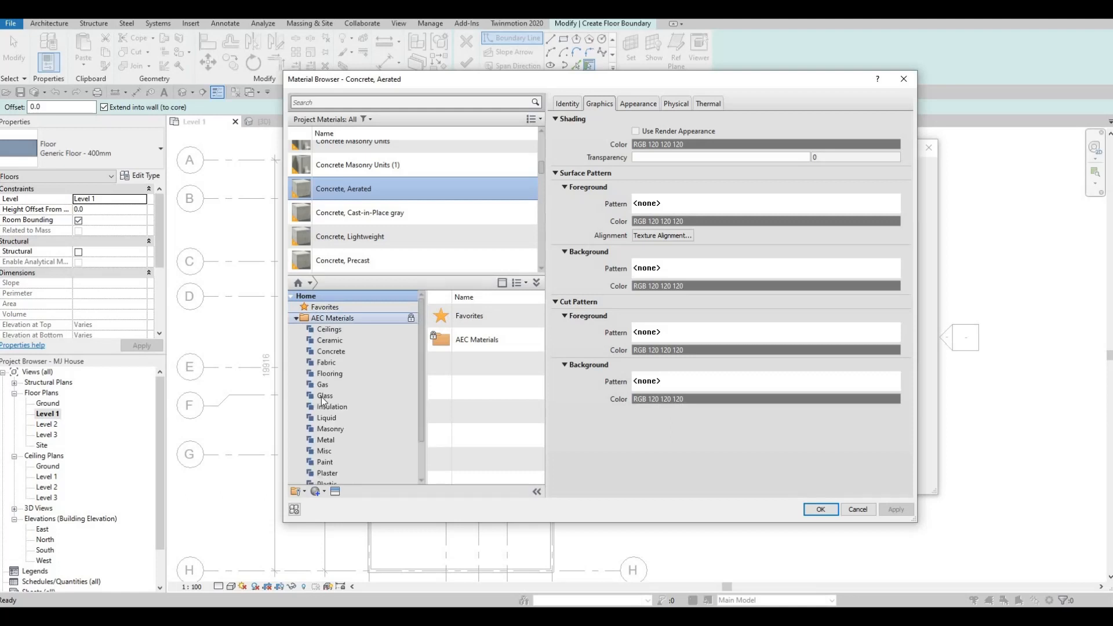
scroll(324, 441, "down", 1)
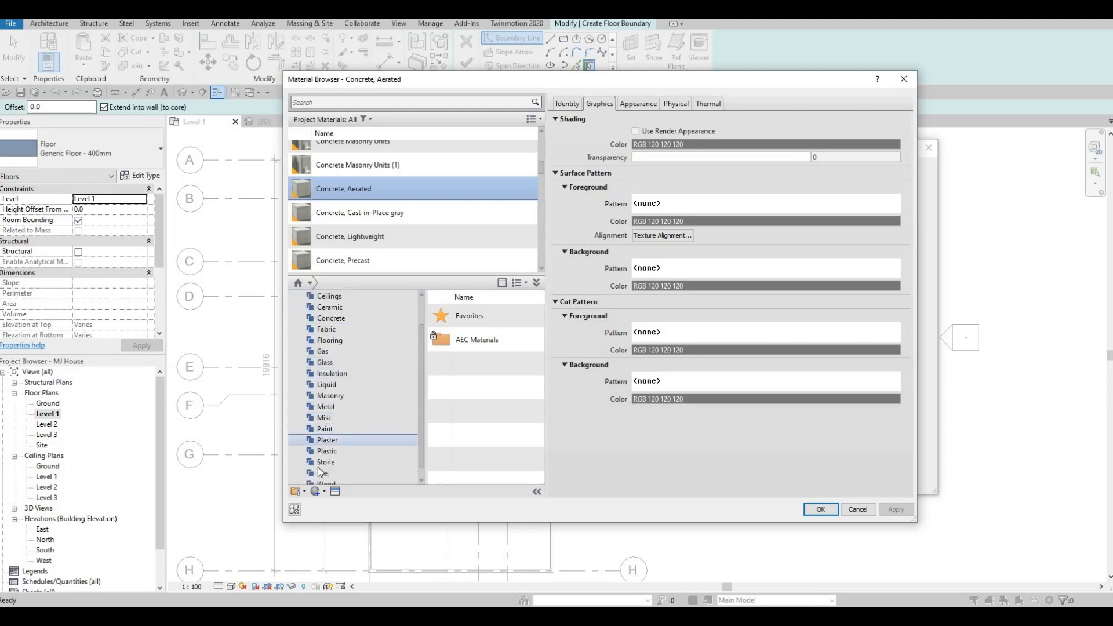
left_click(326, 462)
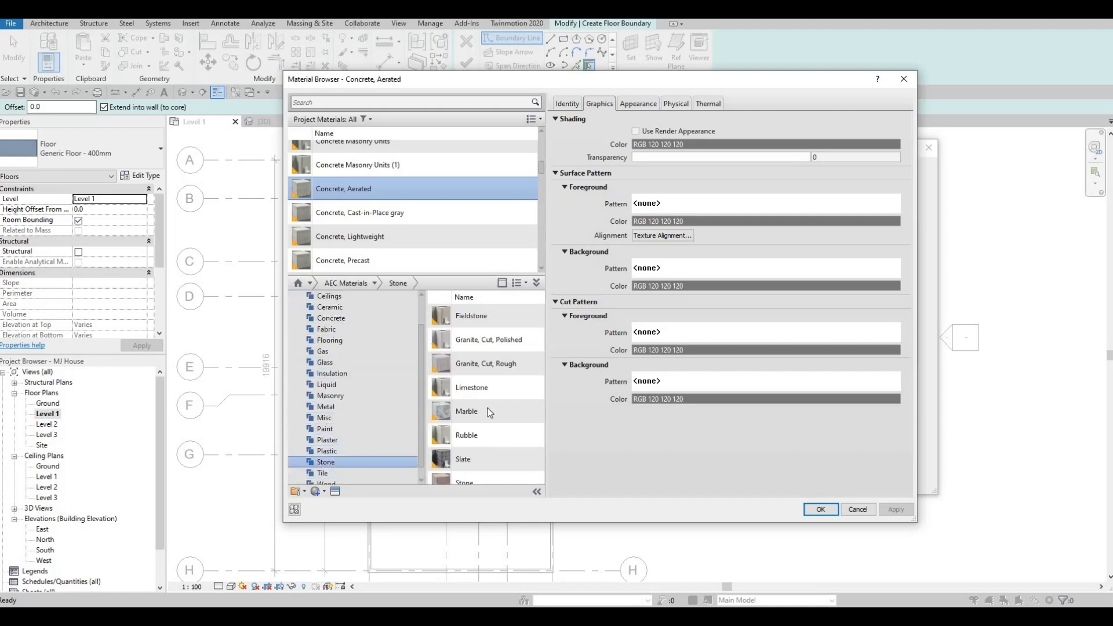
left_click(519, 315)
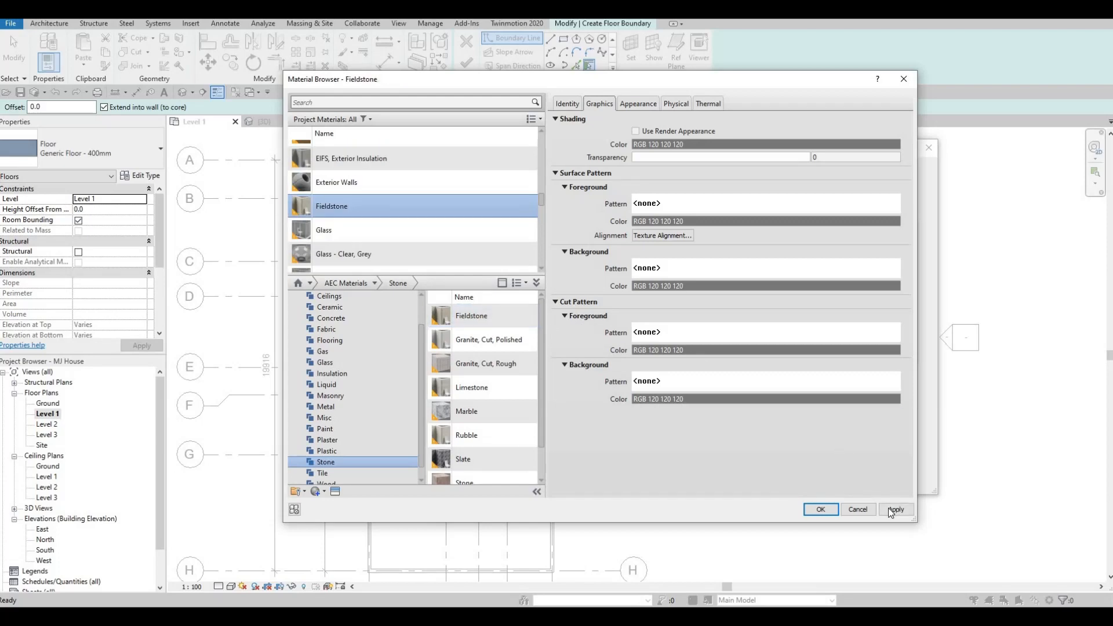
left_click(821, 510)
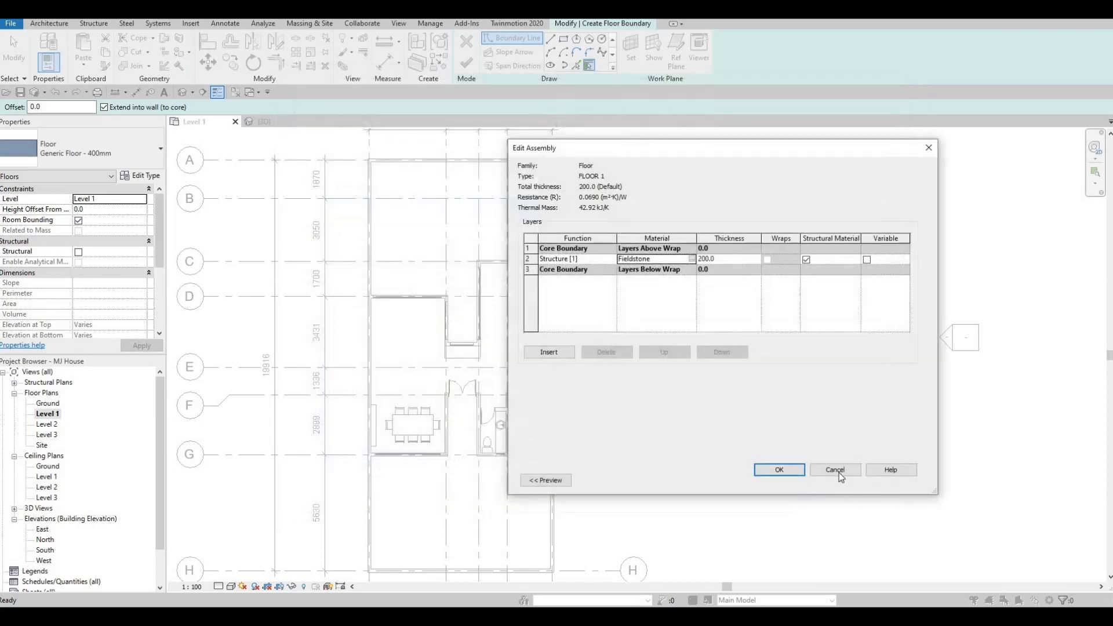
left_click(779, 469)
left_click(802, 485)
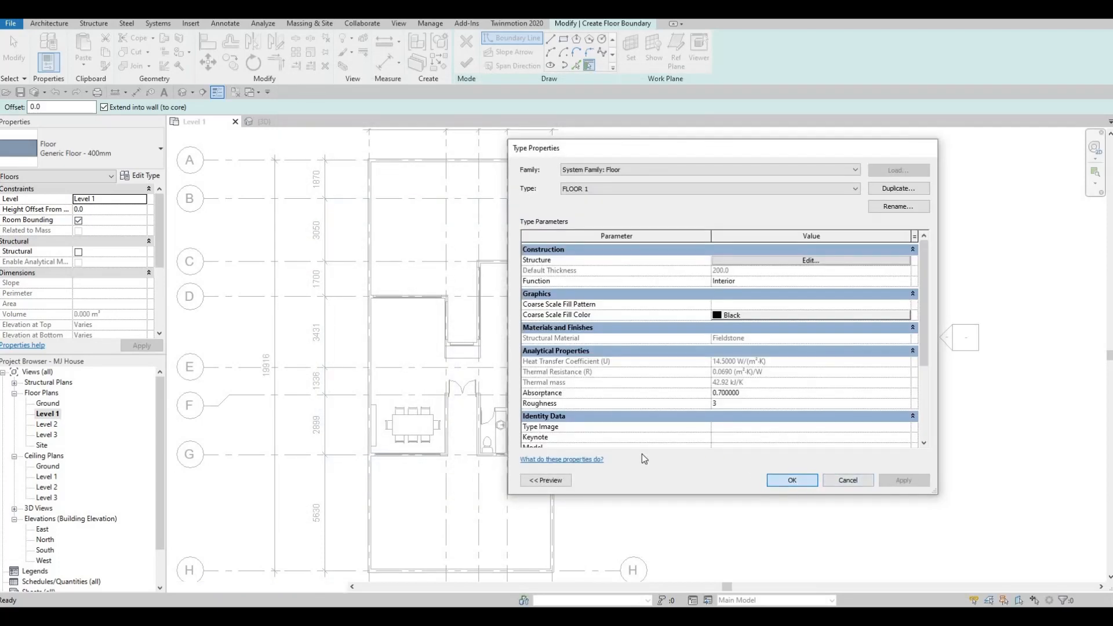
Pick floor boundary lines along the inner faces of the east exterior wall and the rear wall at grid C
scroll(398, 361, "up", 2)
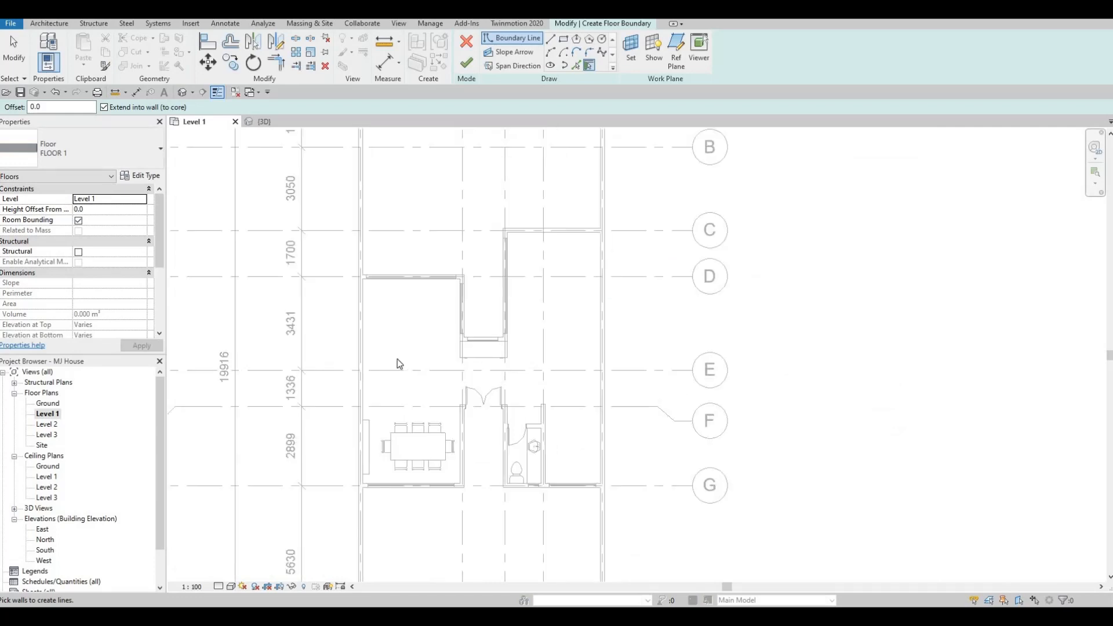
scroll(399, 350, "up", 5)
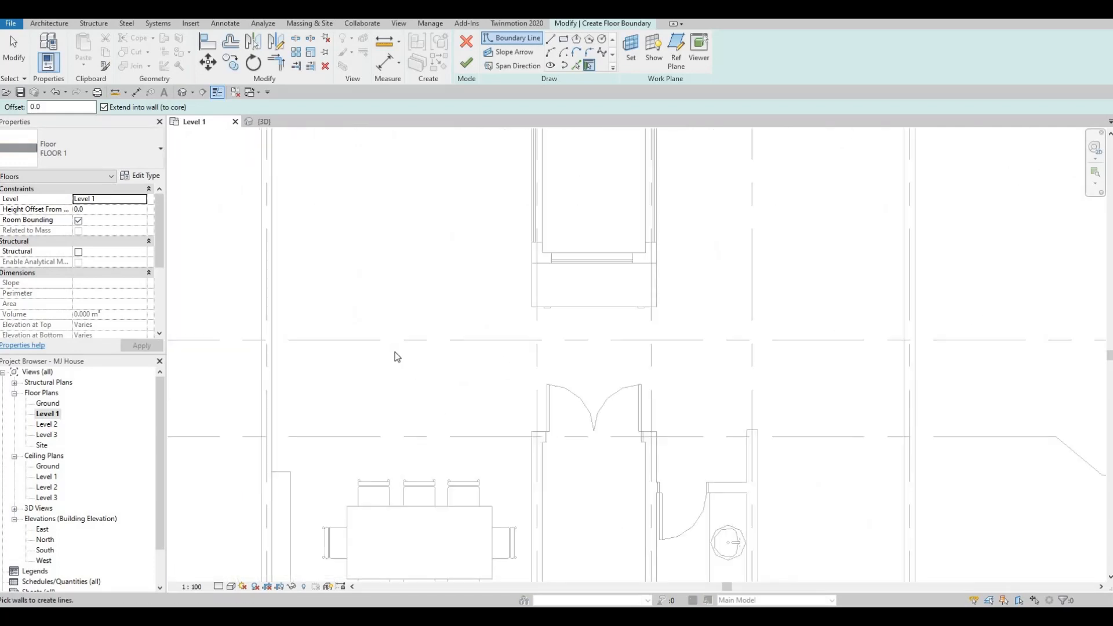
scroll(400, 371, "down", 2)
scroll(416, 359, "up", 1)
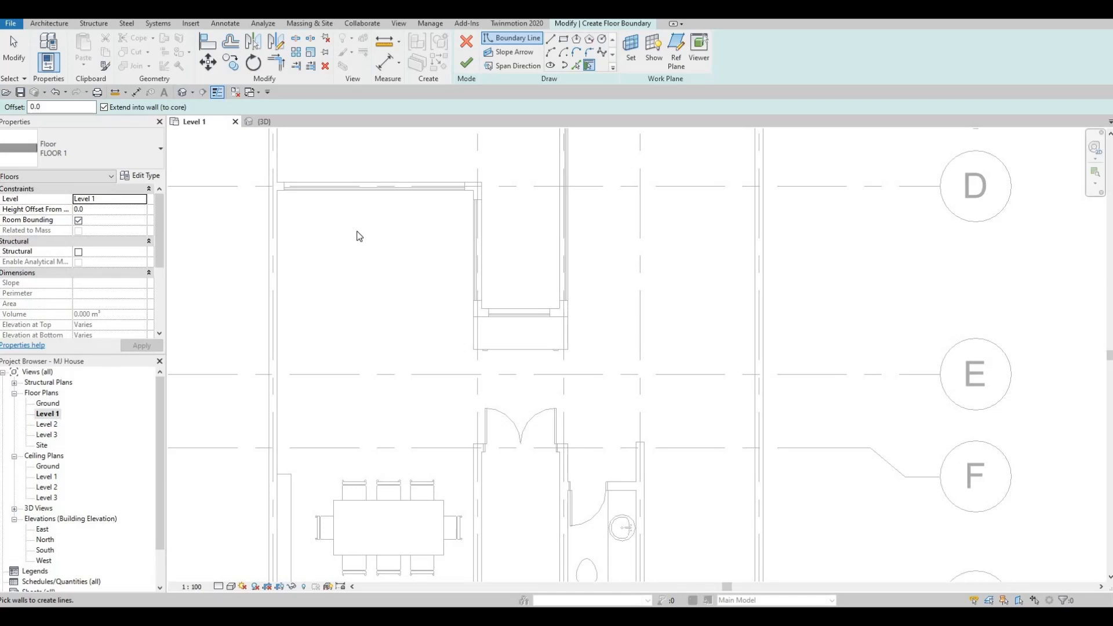
scroll(379, 294, "down", 2)
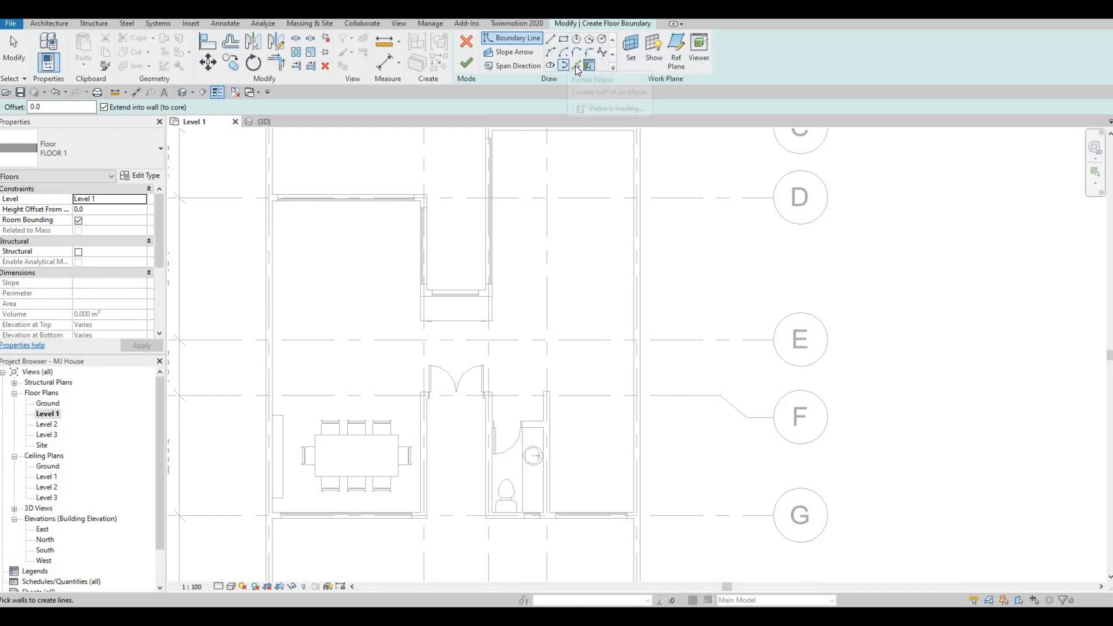
left_click(633, 278)
middle_click_drag(584, 196, 575, 252)
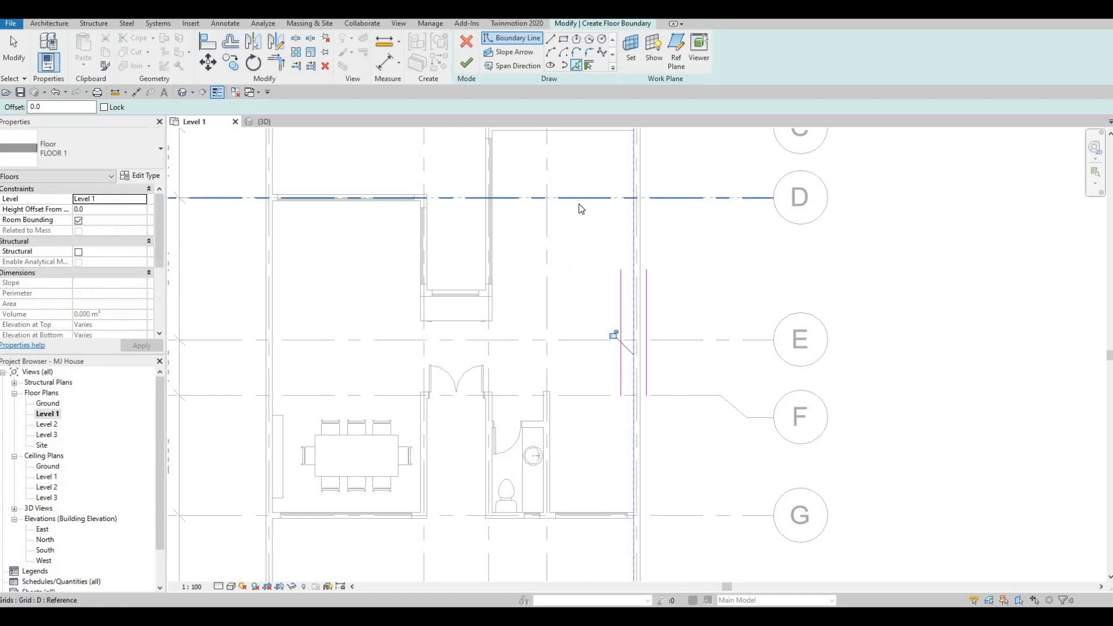
left_click(495, 197)
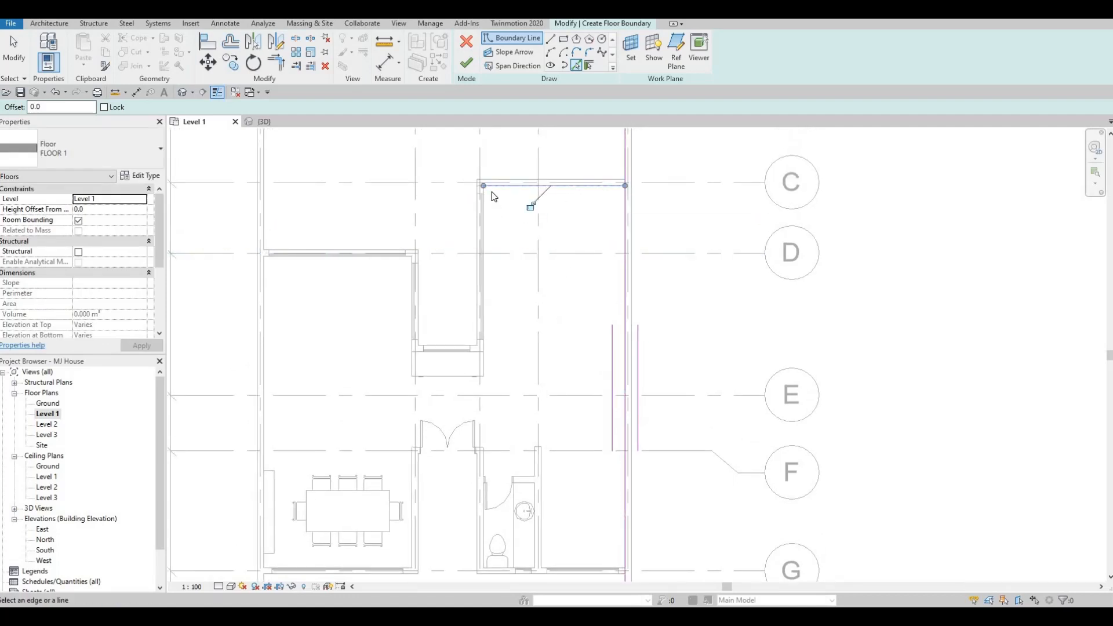
Add floor boundary lines along the room-side faces of the rear recess's east wall and its short end wall
scroll(479, 191, "up", 5)
left_click(459, 342)
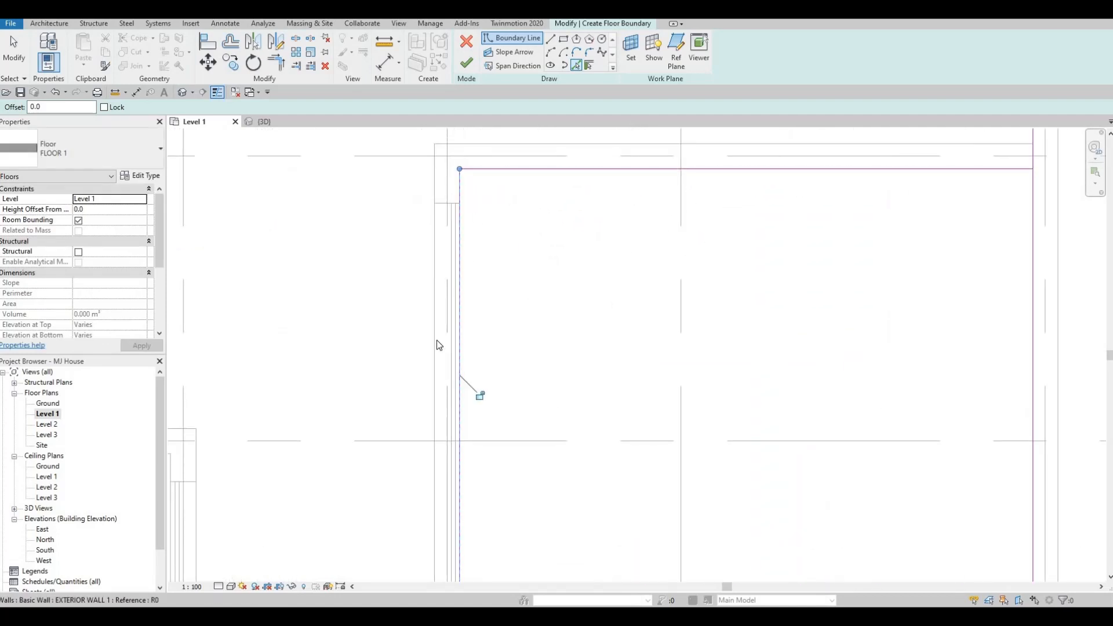
scroll(437, 340, "down", 3)
scroll(508, 381, "down", 2)
scroll(524, 379, "up", 6)
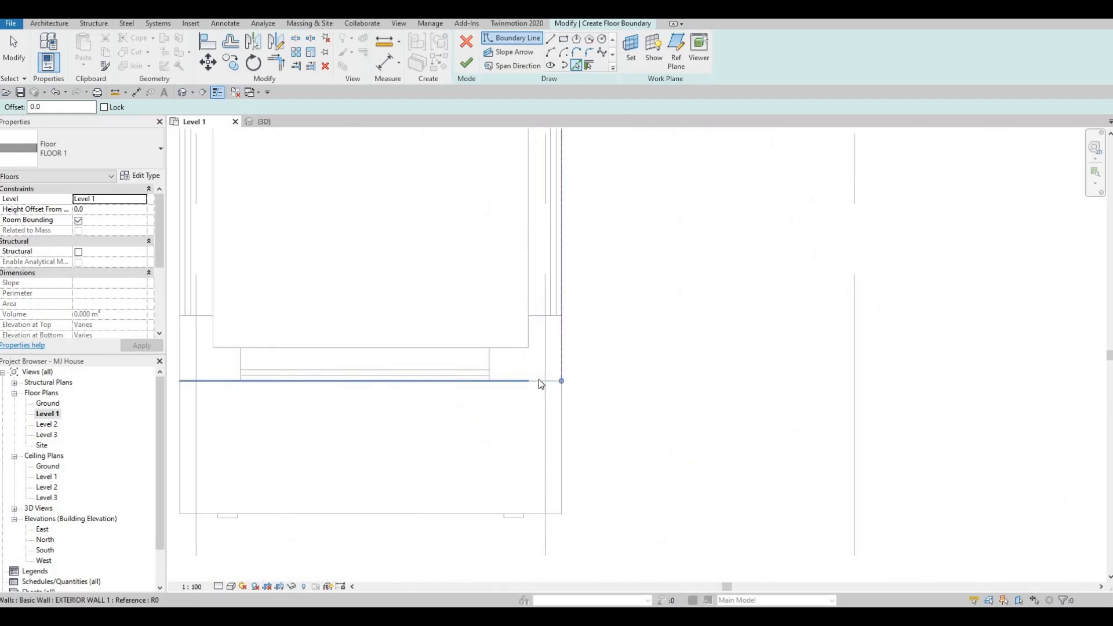
left_click(522, 384)
Add a floor boundary line along the inner face of the west exterior wall
scroll(324, 345, "down", 2)
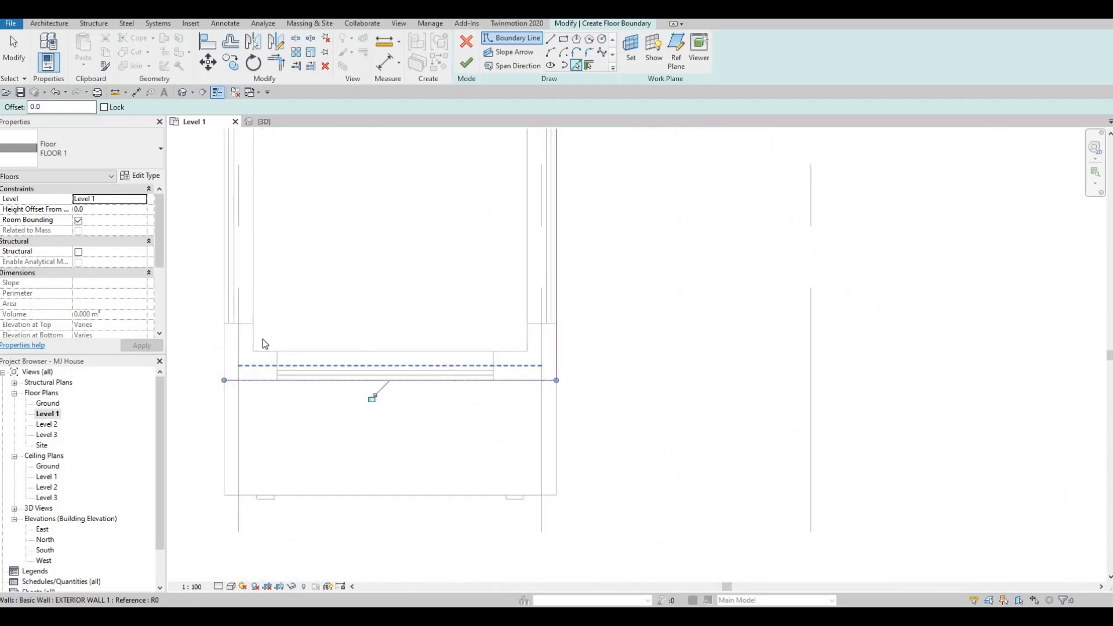
scroll(272, 362, "down", 1)
middle_click_drag(279, 365, 520, 255)
scroll(429, 302, "down", 2)
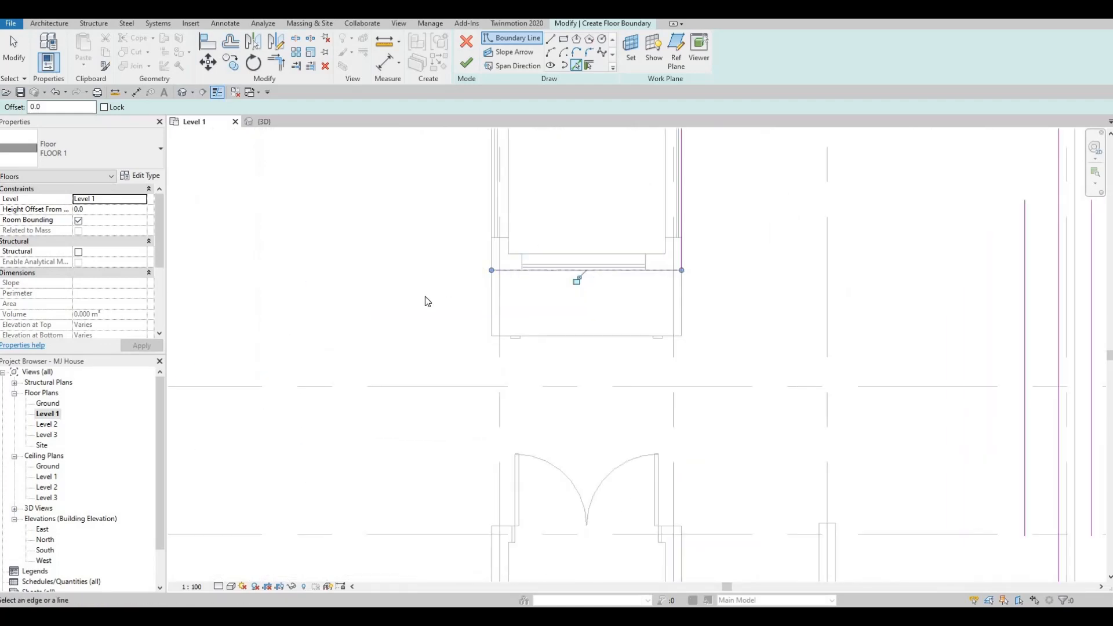
middle_click_drag(428, 298, 445, 271)
scroll(419, 290, "down", 1)
middle_click_drag(317, 315, 387, 251)
left_click(312, 315)
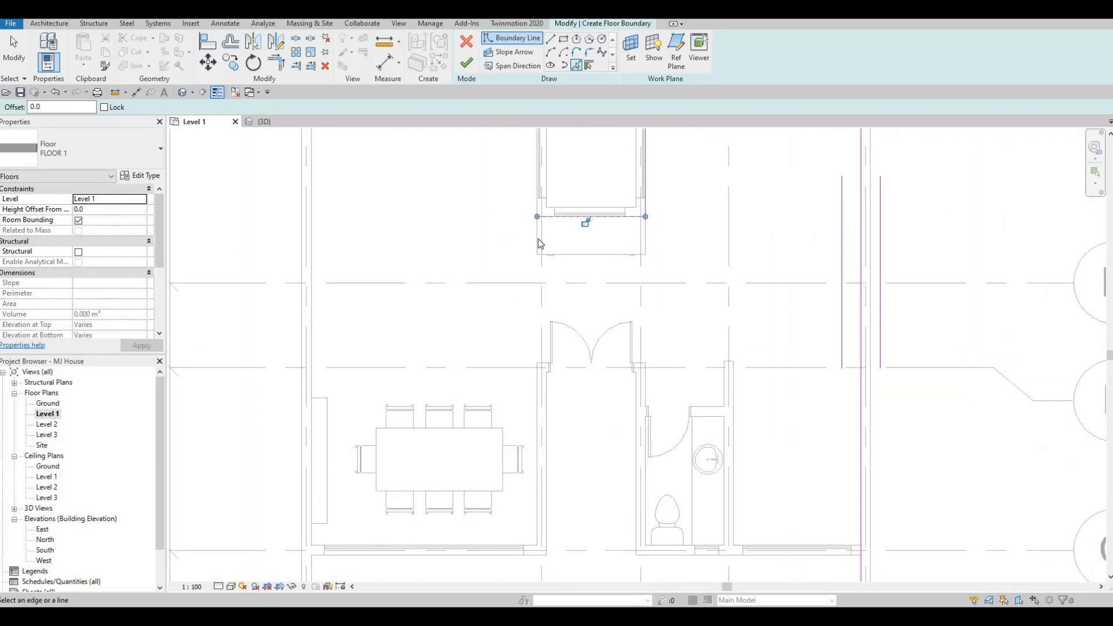
Add floor boundary lines along the inner faces of the dining room's front wall on grid G and its east wall
middle_click_drag(475, 434, 478, 283)
scroll(464, 397, "up", 2)
left_click(300, 378)
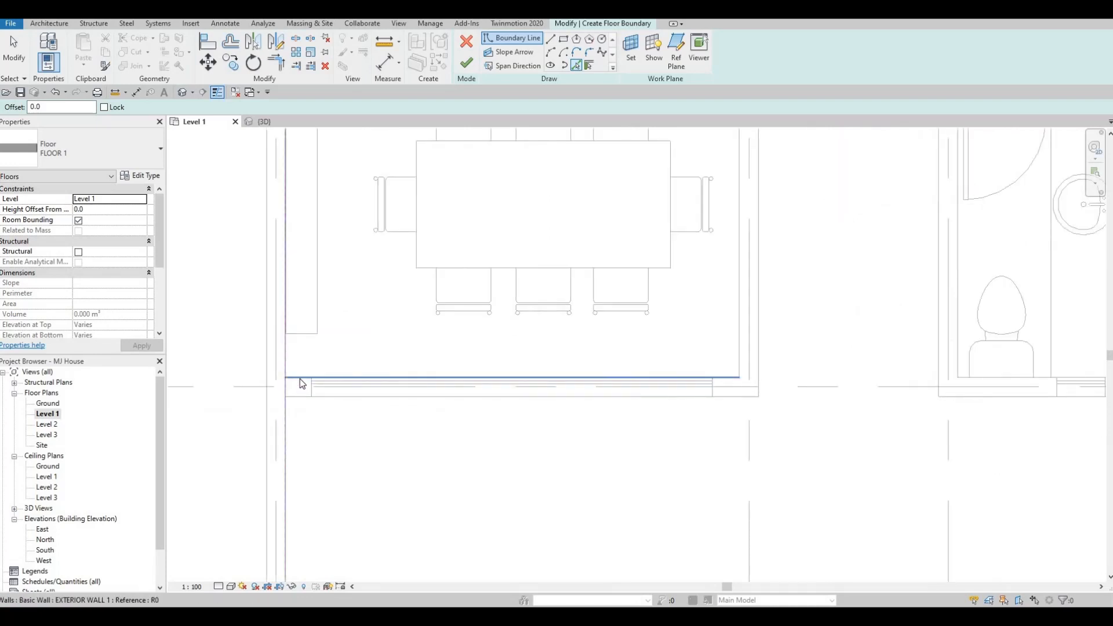
left_click(740, 275)
middle_click_drag(744, 222, 529, 333)
scroll(528, 332, "down", 1)
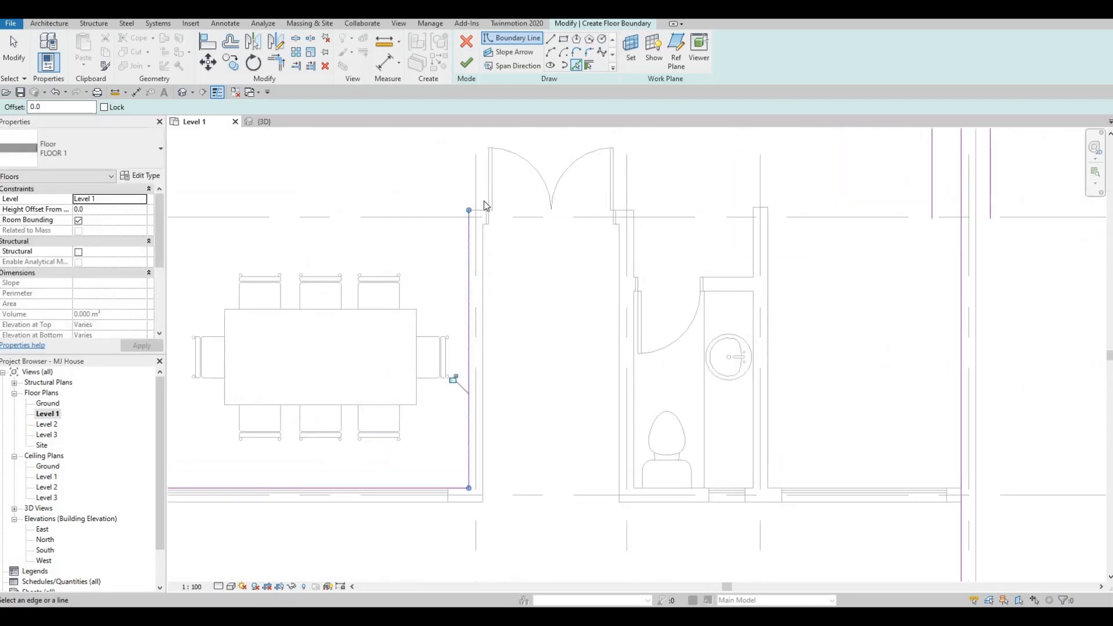
Add floor boundary lines along the wall face at the entrance double door and along the front and side edges of the door opening
scroll(479, 219, "up", 1)
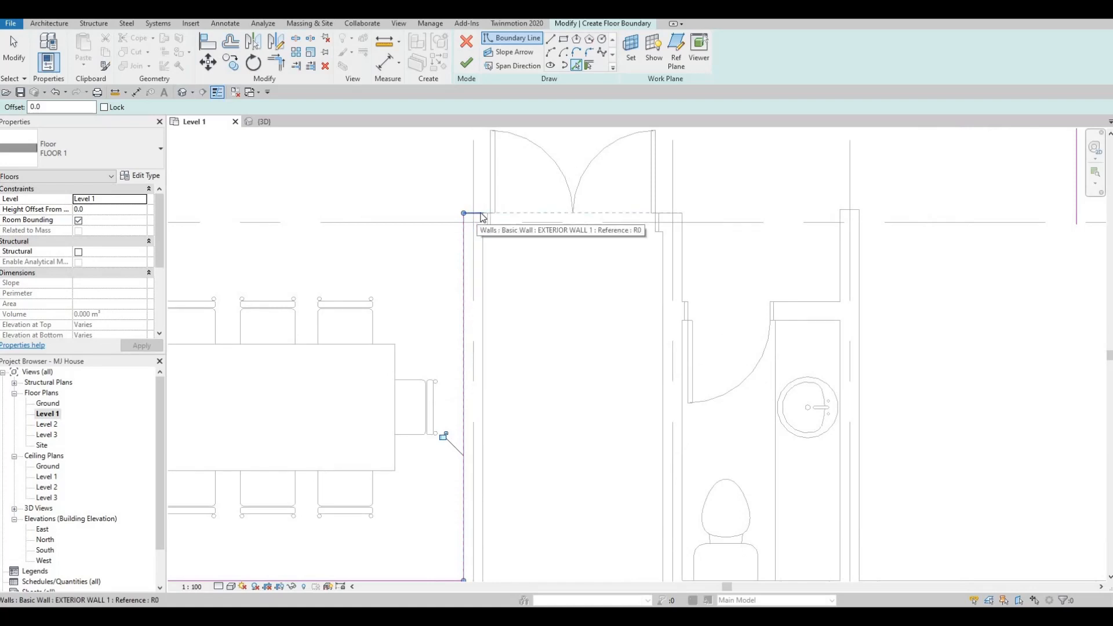
left_click(483, 218)
scroll(486, 216, "up", 2)
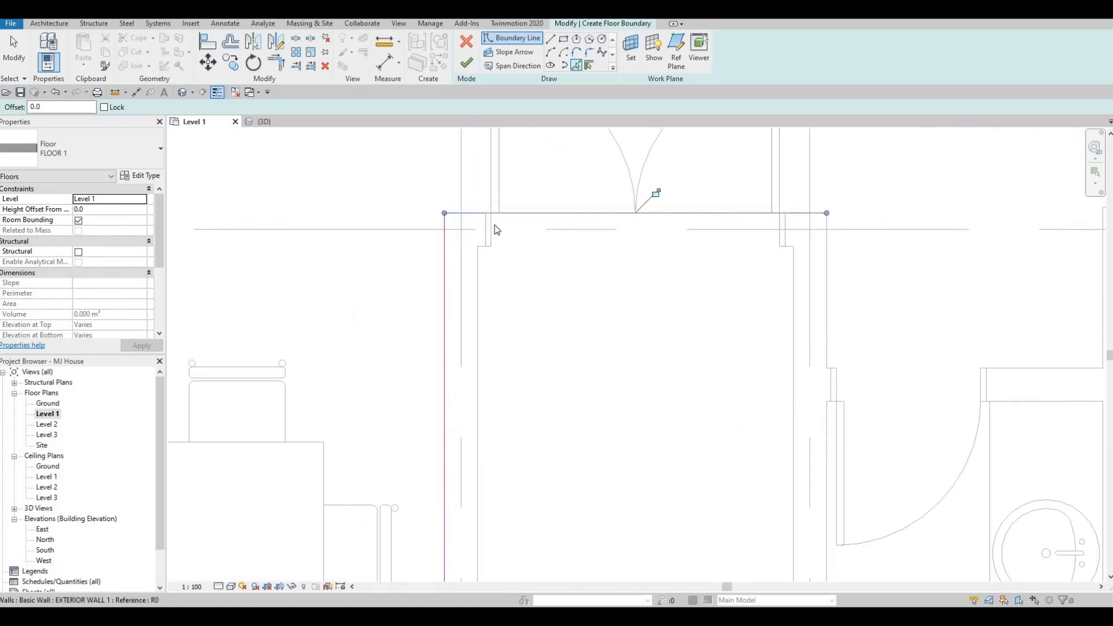
left_click(642, 248)
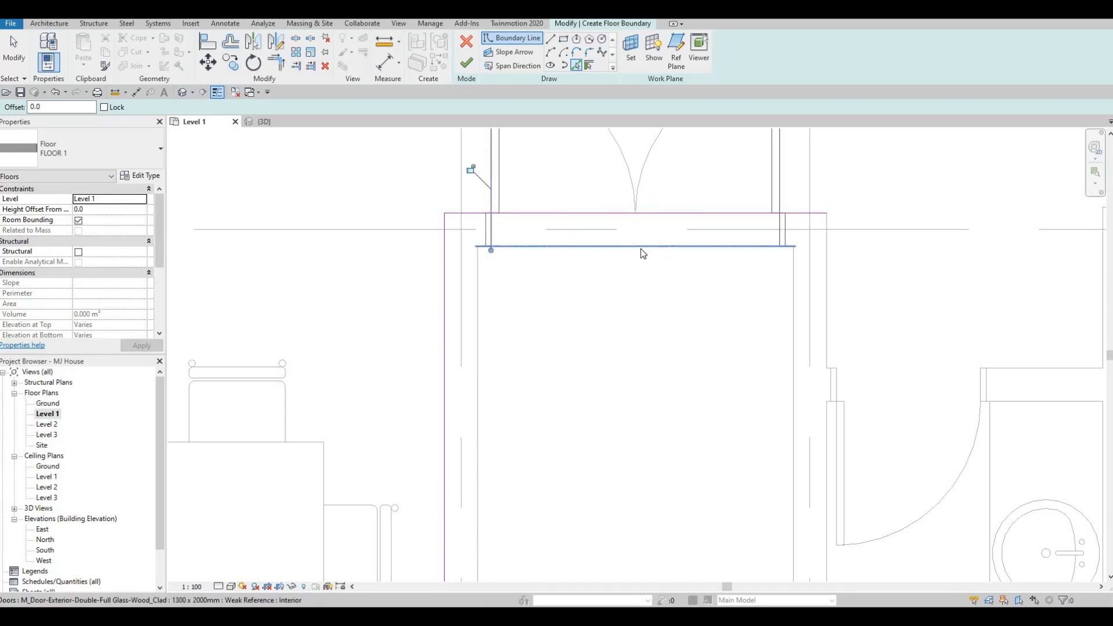
left_click(778, 234)
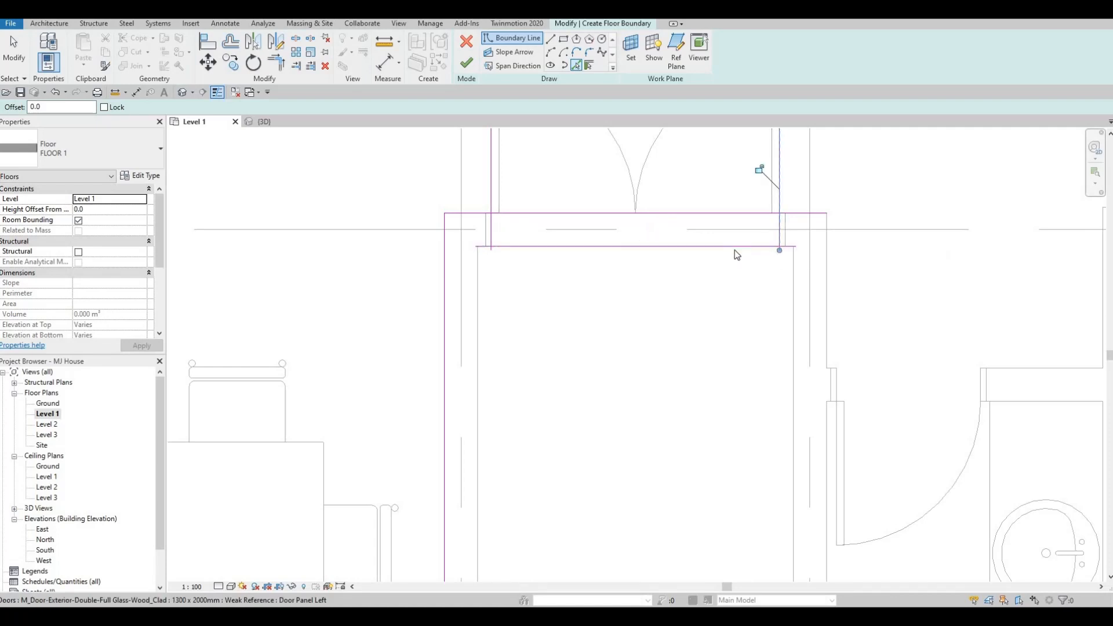
Trim the floor boundary lines at the entrance double door into corners at both sides of the door opening
key("Escape")
key("t")
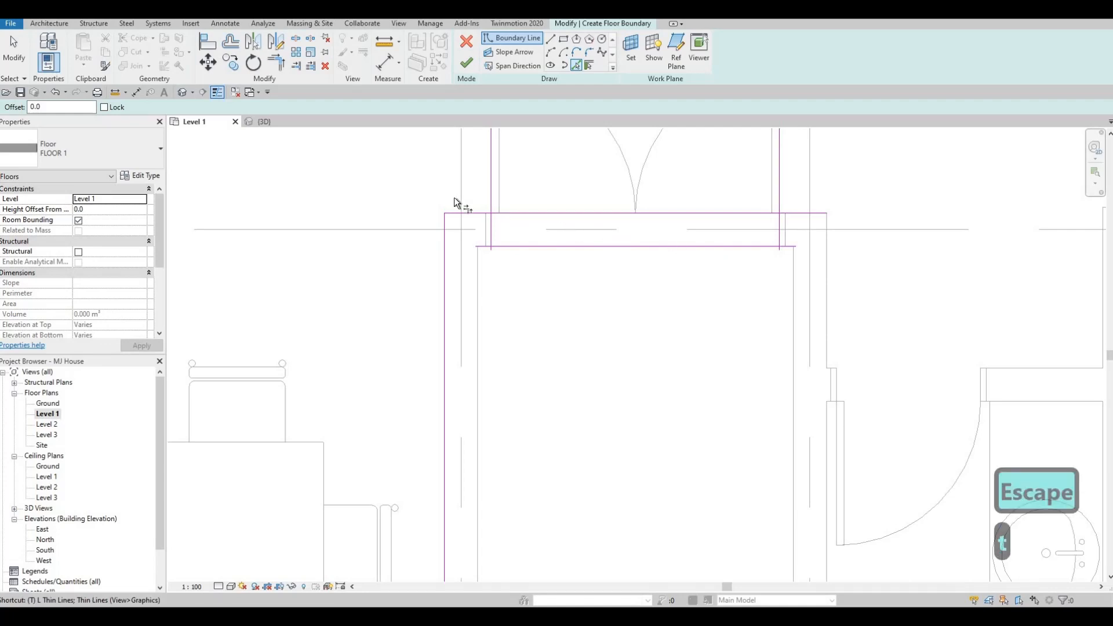
key("r")
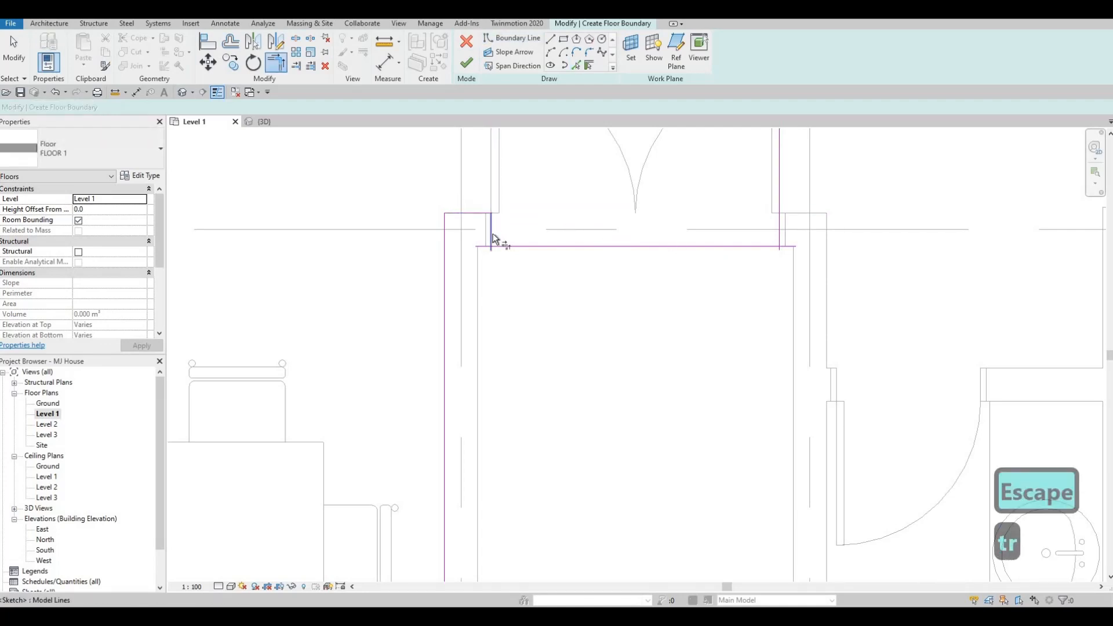
left_click(493, 235)
left_click(510, 246)
left_click(764, 245)
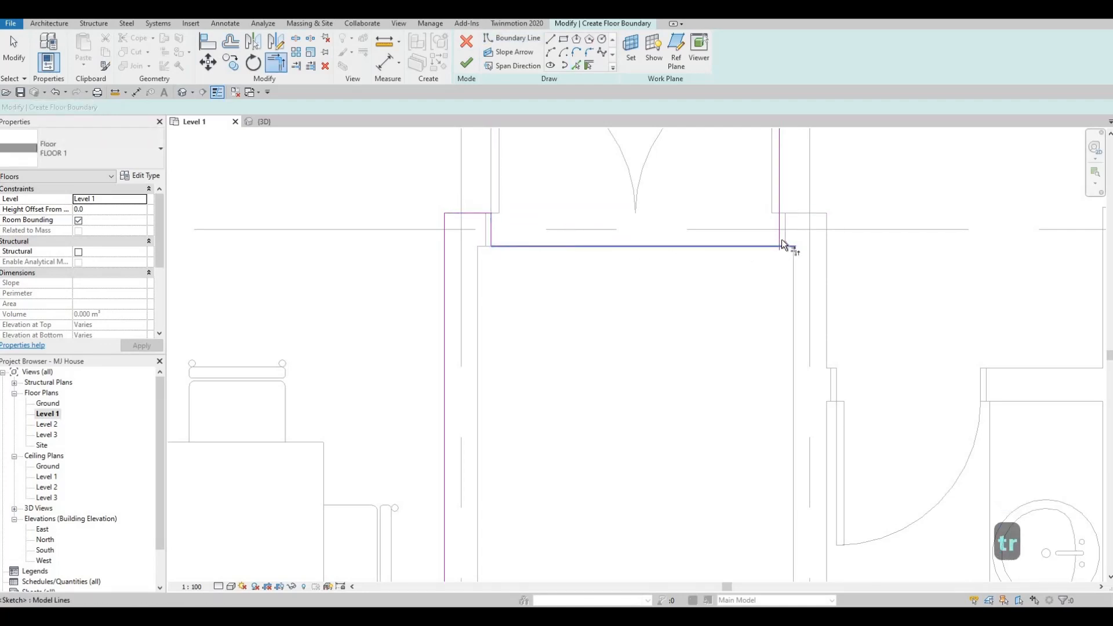
left_click(780, 239)
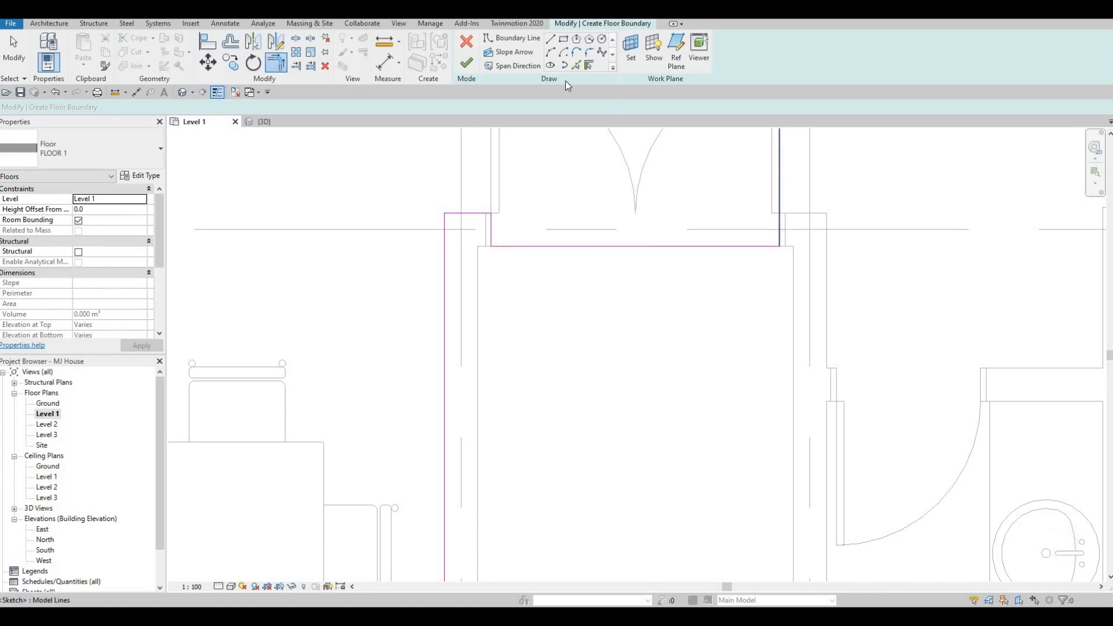
key("Escape")
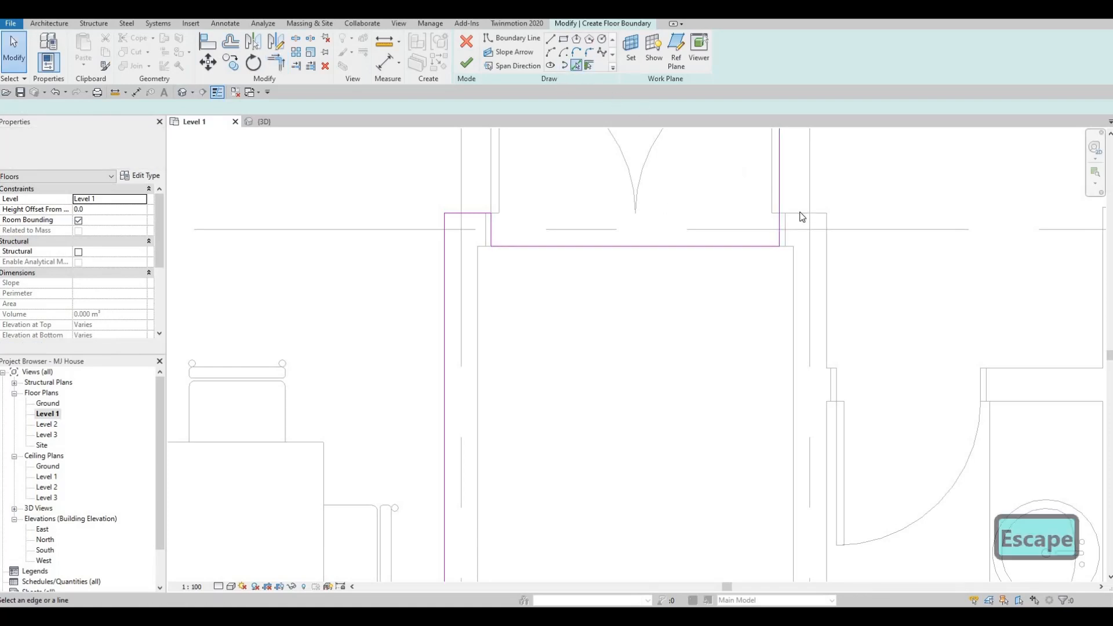
Add a floor boundary line along the wall face east of the entrance door and trim it to the opening's side line
key("Escape")
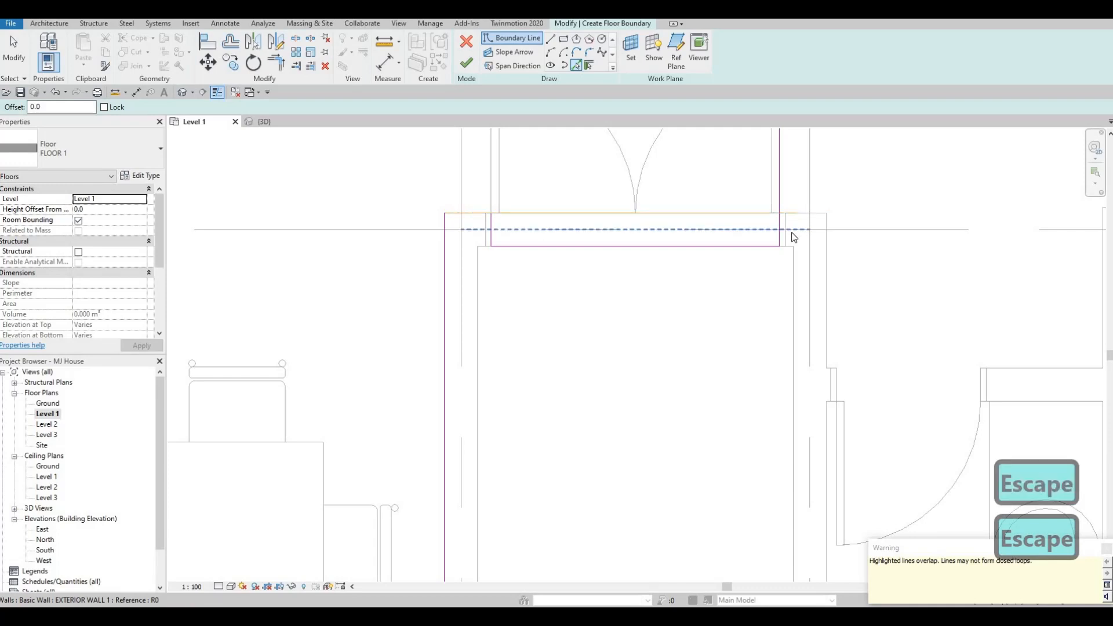
key("Escape")
key("t")
key("r")
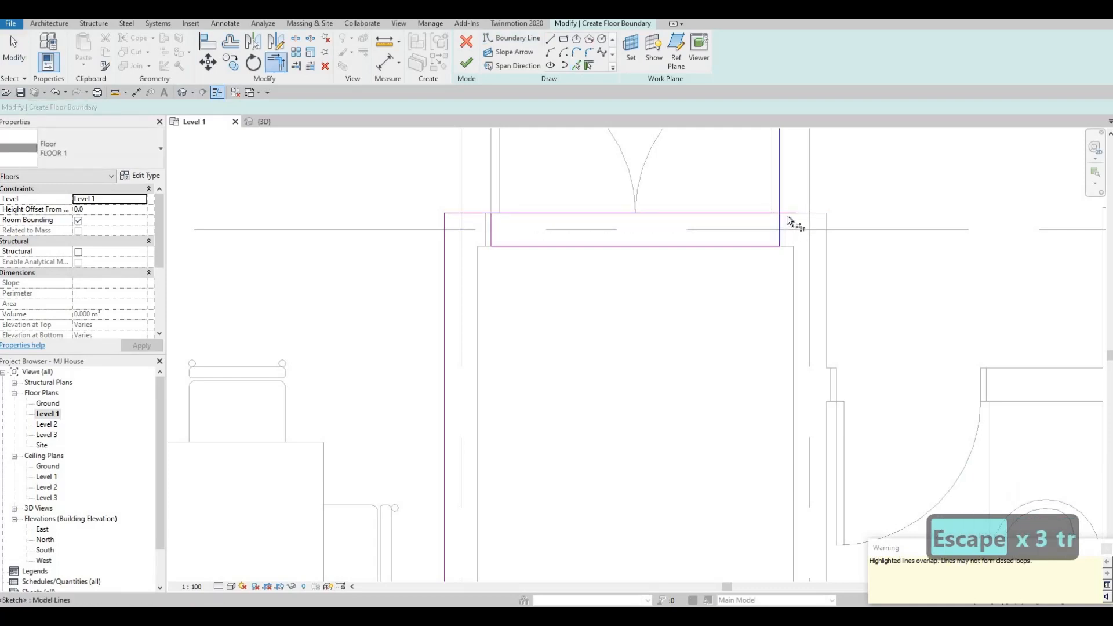
left_click(788, 214)
scroll(656, 151, "down", 1)
middle_click_drag(803, 137, 655, 151)
key("Escape")
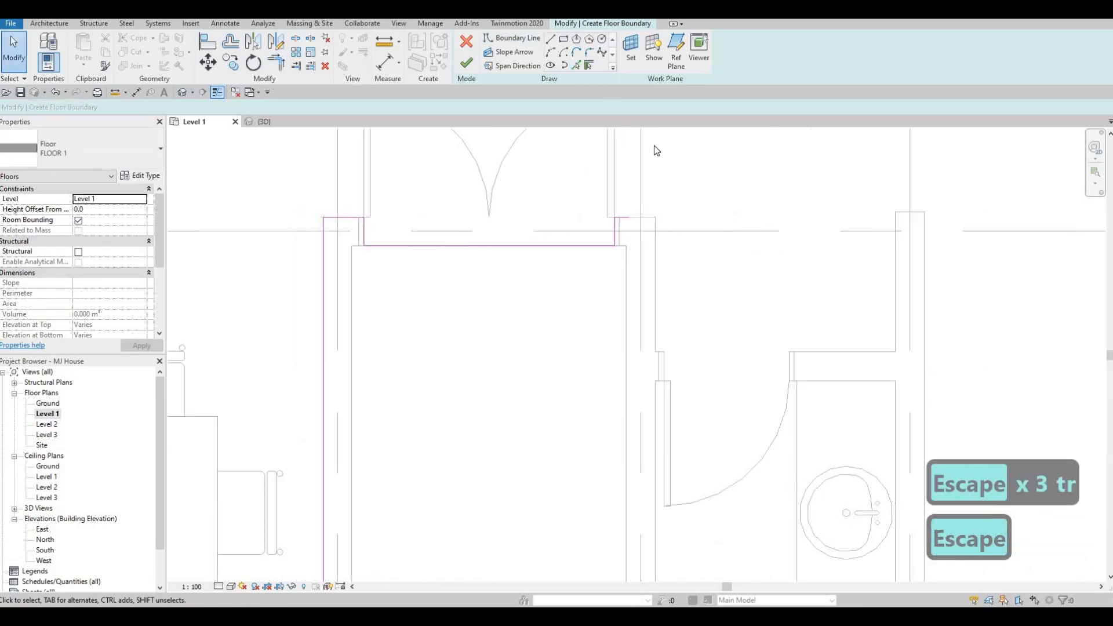
Add floor boundary lines along the inner faces of the bathroom's west wall and the front wall on grid G
middle_click_drag(650, 277, 592, 222)
scroll(592, 222, "down", 4)
left_click(598, 221)
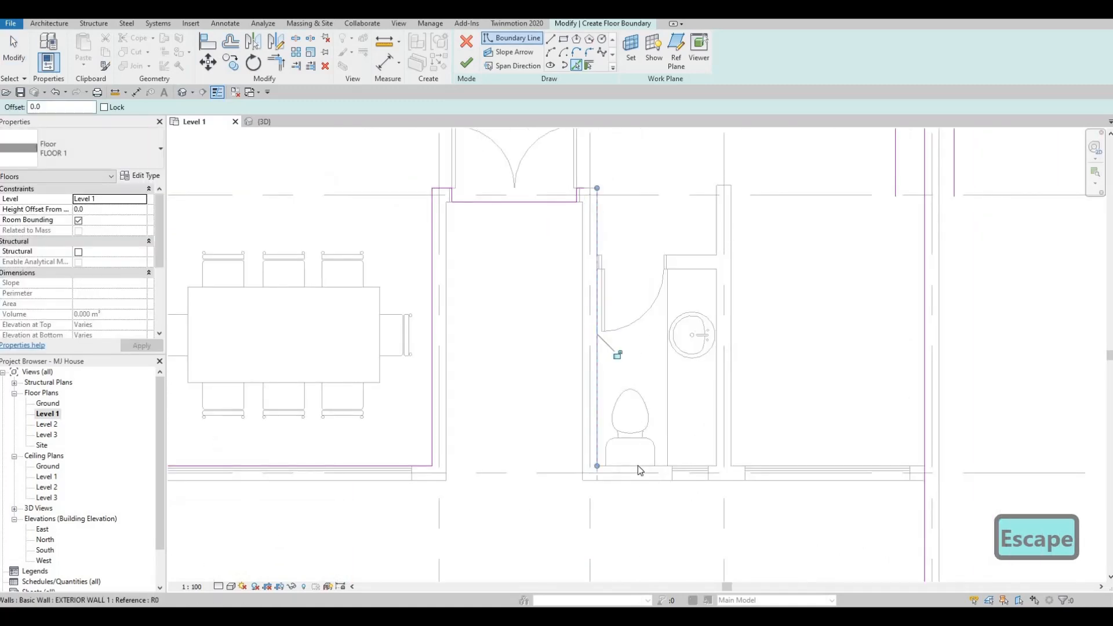
scroll(644, 440, "up", 2)
left_click(696, 478)
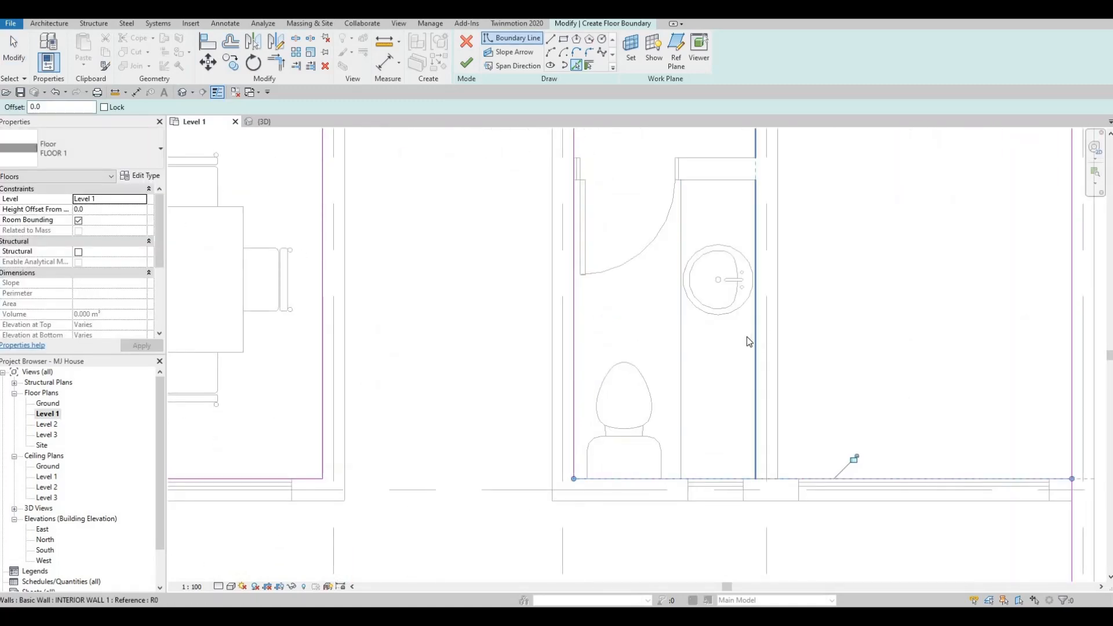
scroll(676, 396, "down", 2)
middle_click_drag(736, 351, 658, 384)
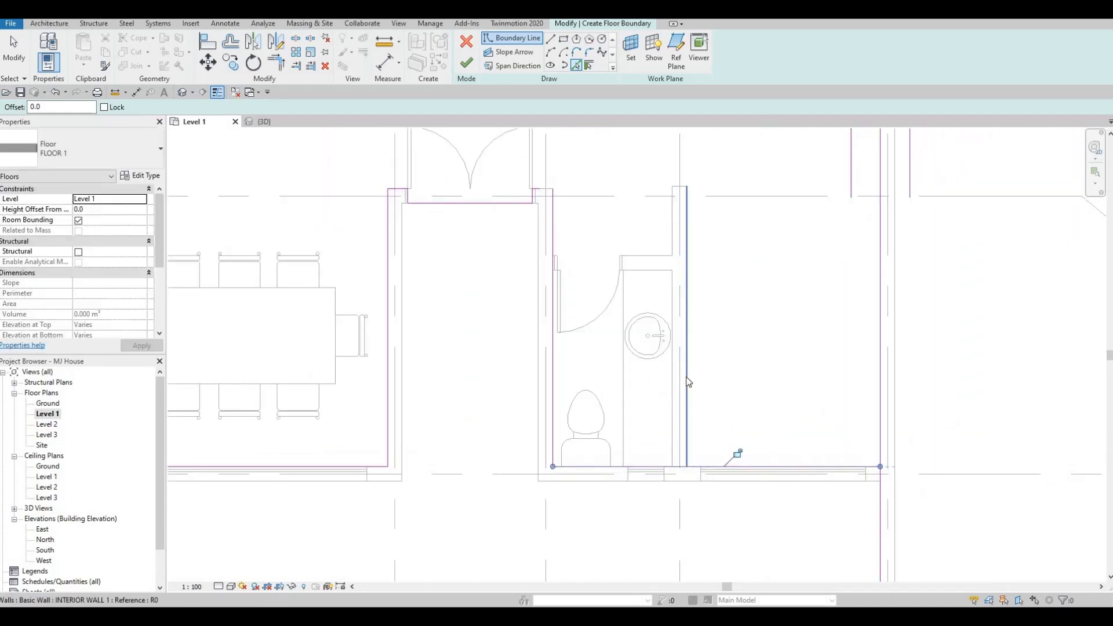
scroll(592, 406, "down", 1)
key("Escape")
key("Escape")
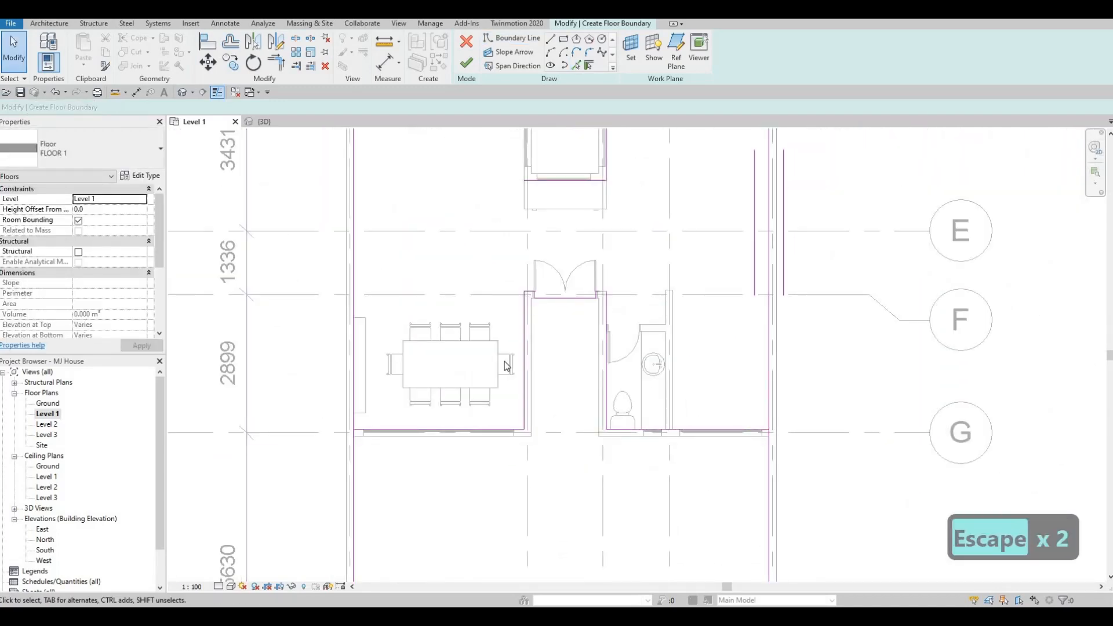
Trim the short boundary line east of the entrance door to a corner with the bathroom's west wall line
key("t")
key("r")
scroll(650, 273, "up", 7)
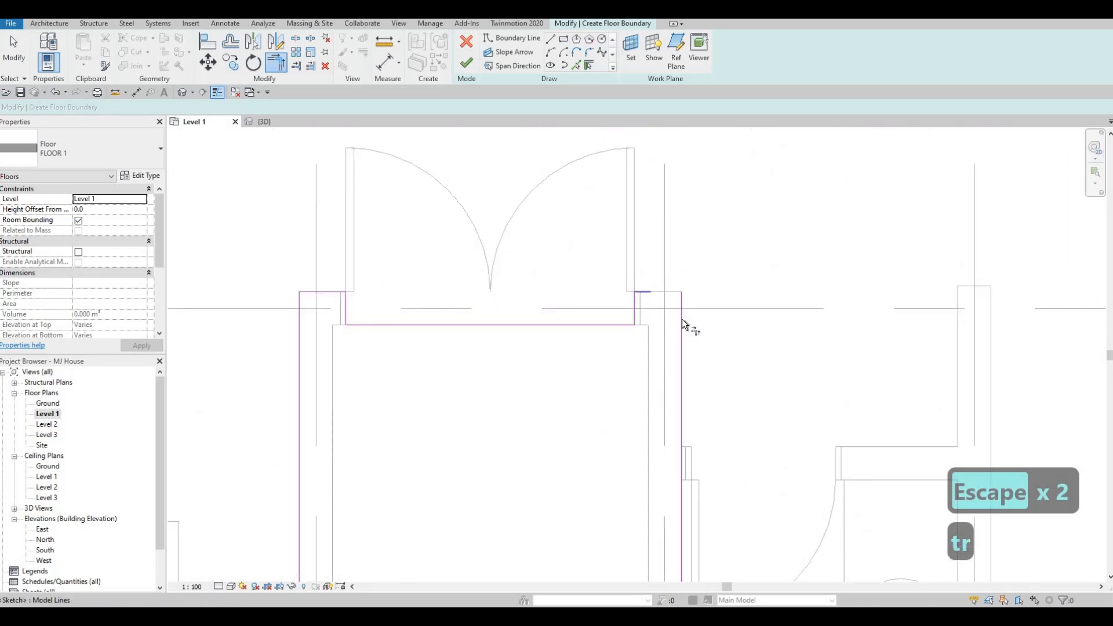
left_click(681, 319)
scroll(673, 331, "down", 2)
Trim the front boundary line on grid G to a corner with the east exterior wall's boundary line
scroll(603, 370, "down", 4)
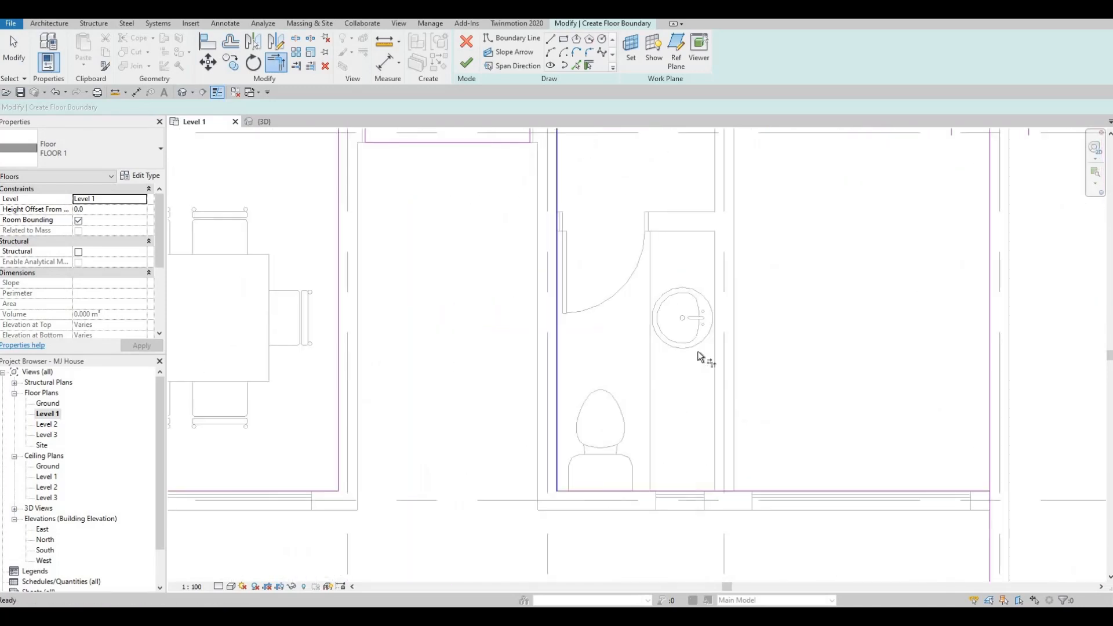
scroll(724, 405, "up", 3)
left_click(750, 382)
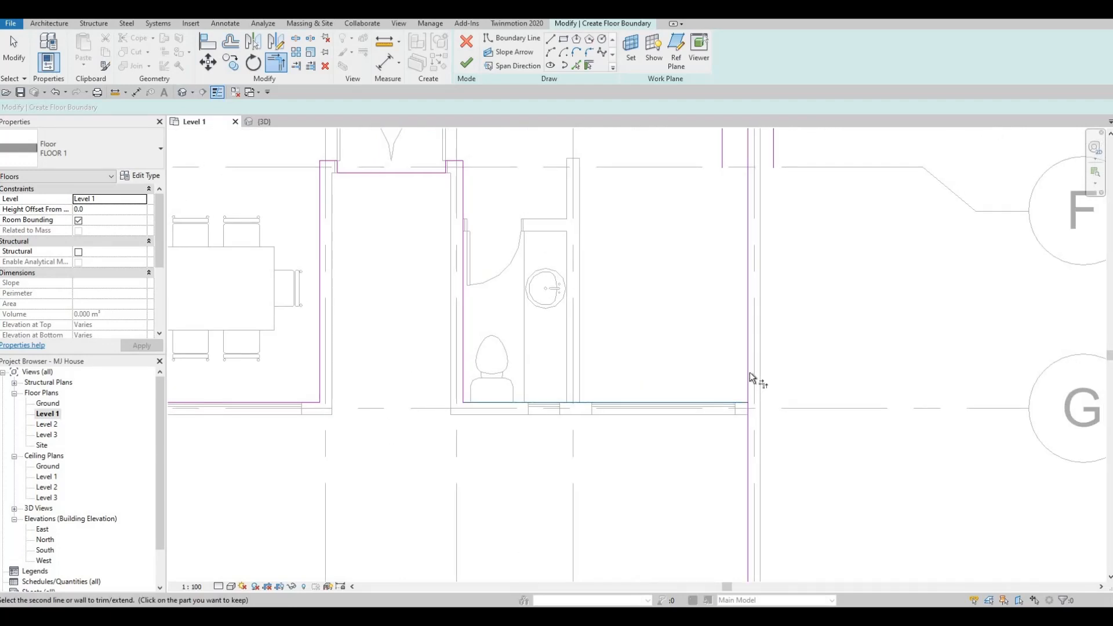
left_click(750, 372)
scroll(691, 225, "down", 2)
scroll(691, 220, "down", 2)
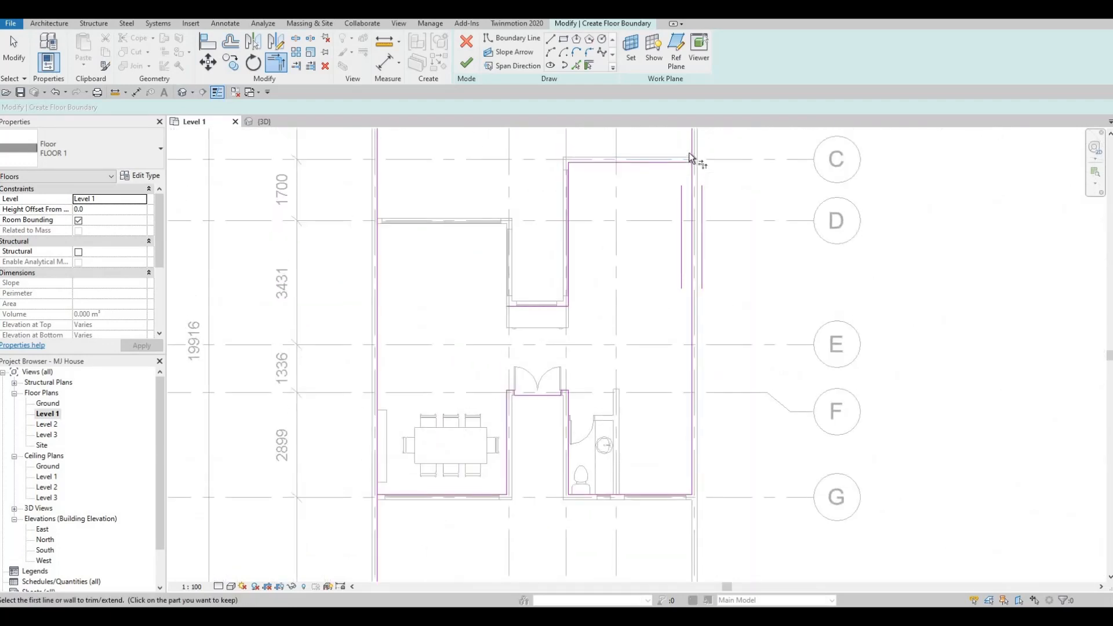
Trim the grid C boundary line to the east wall line, and extend the recess's end line to the west wall line
scroll(679, 168, "up", 2)
left_click(666, 181)
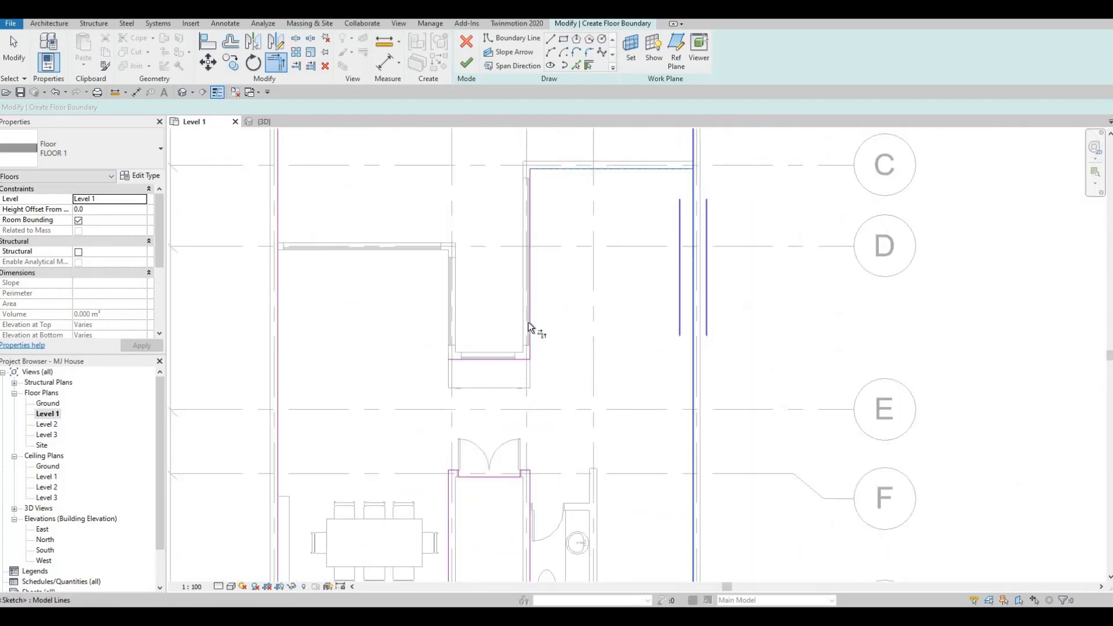
left_click(451, 359)
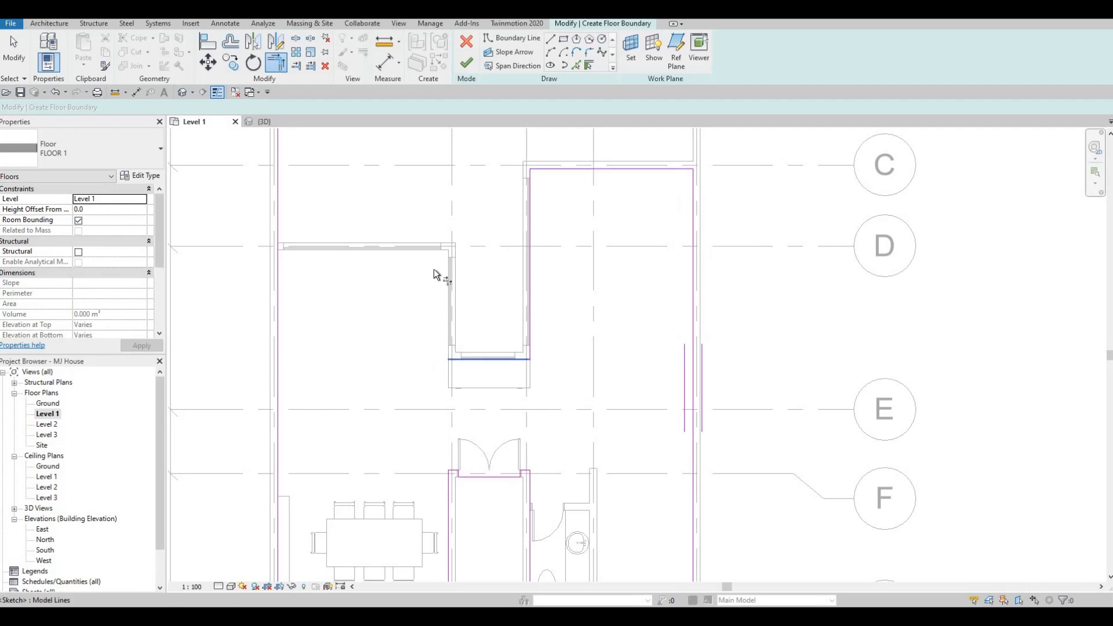
left_click(277, 435)
scroll(535, 351, "up", 2)
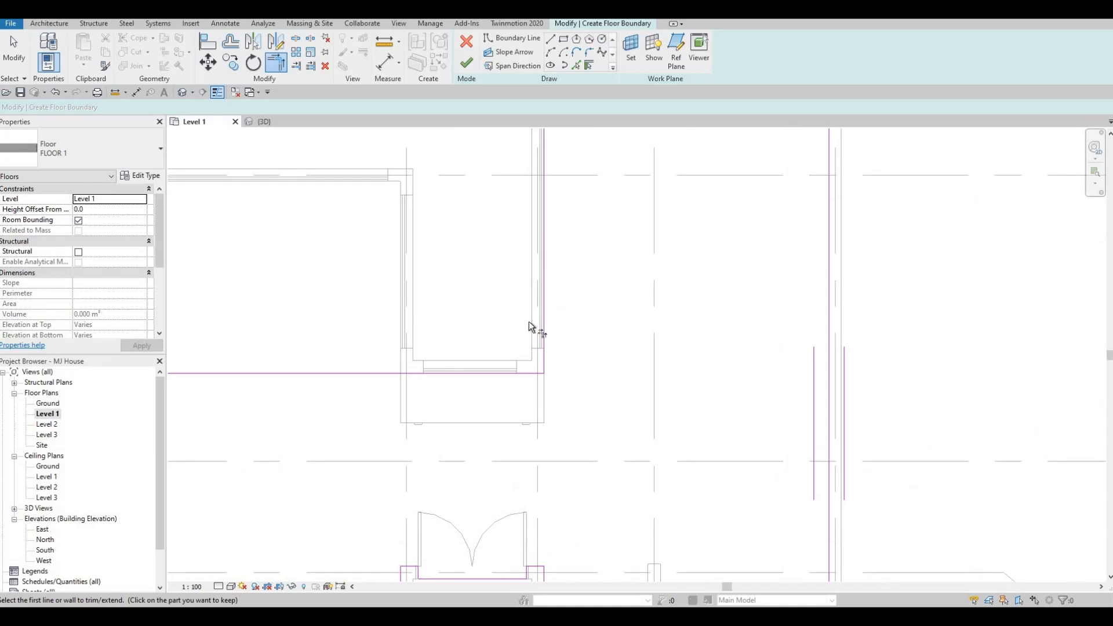
Check the floor boundary around the dining room, entrance door and bathroom for open or overlapping corners
scroll(528, 322, "down", 3)
scroll(480, 307, "down", 1)
middle_click_drag(481, 319, 477, 270)
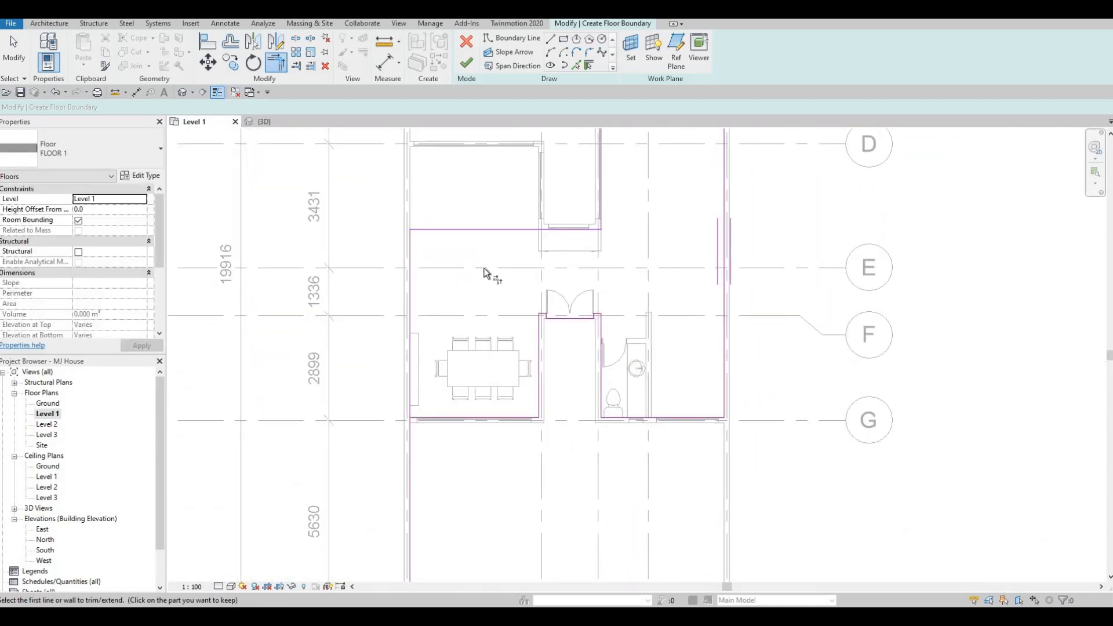
middle_click_drag(421, 413, 427, 391)
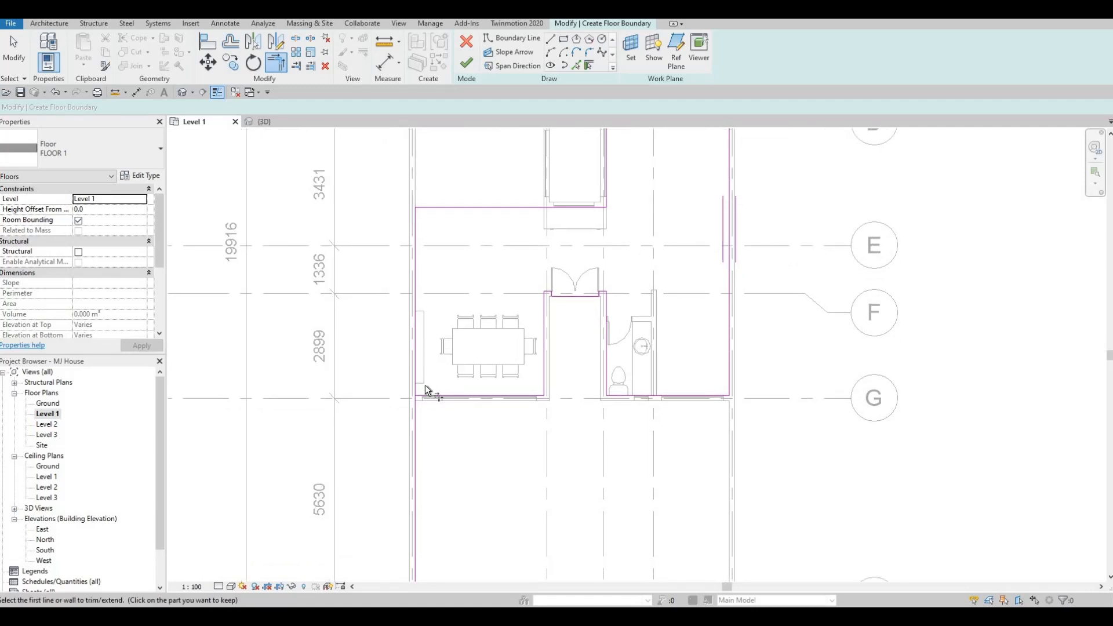
scroll(582, 302, "up", 2)
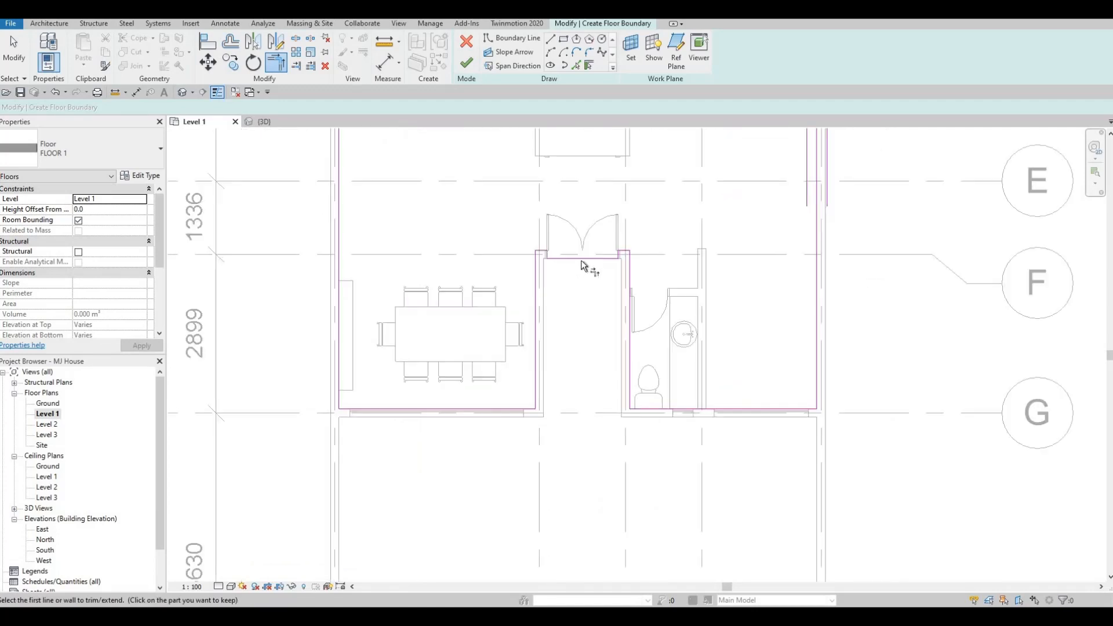
scroll(583, 267, "up", 4)
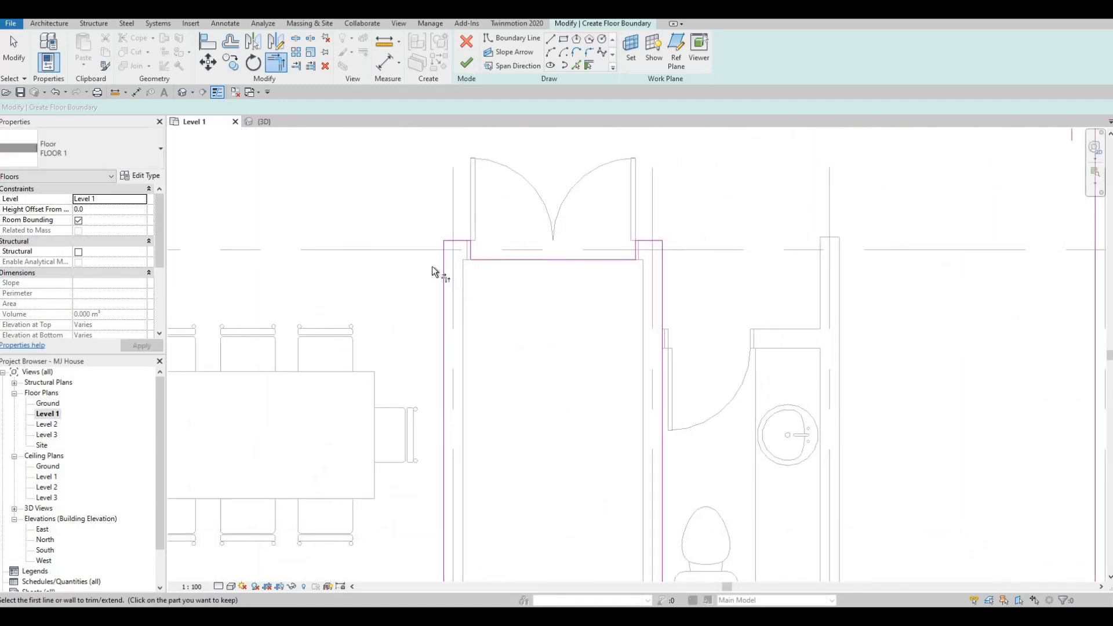
middle_click_drag(519, 302, 432, 266)
scroll(431, 266, "down", 3)
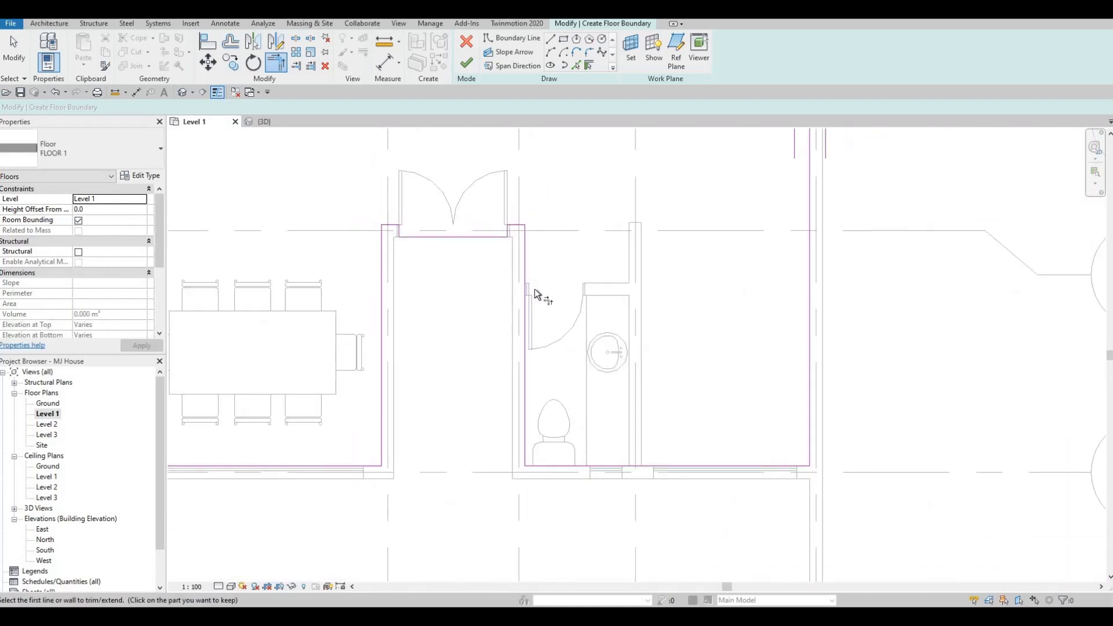
scroll(535, 288, "down", 1)
scroll(452, 228, "down", 1)
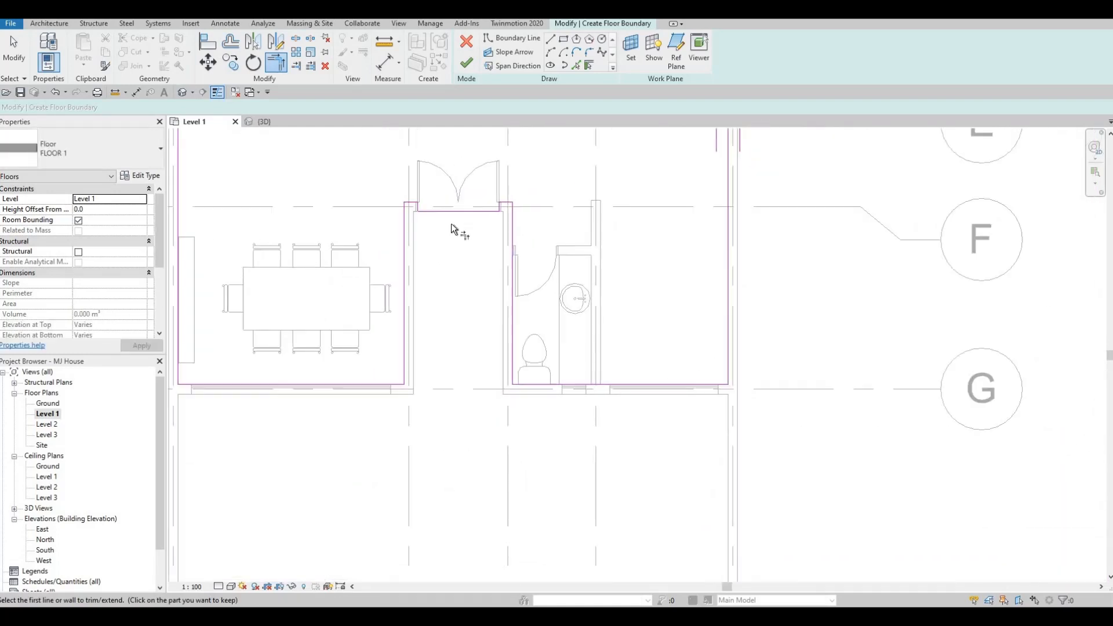
Finish the floor boundary sketch and show the new floor in the 3D view
left_click(467, 62)
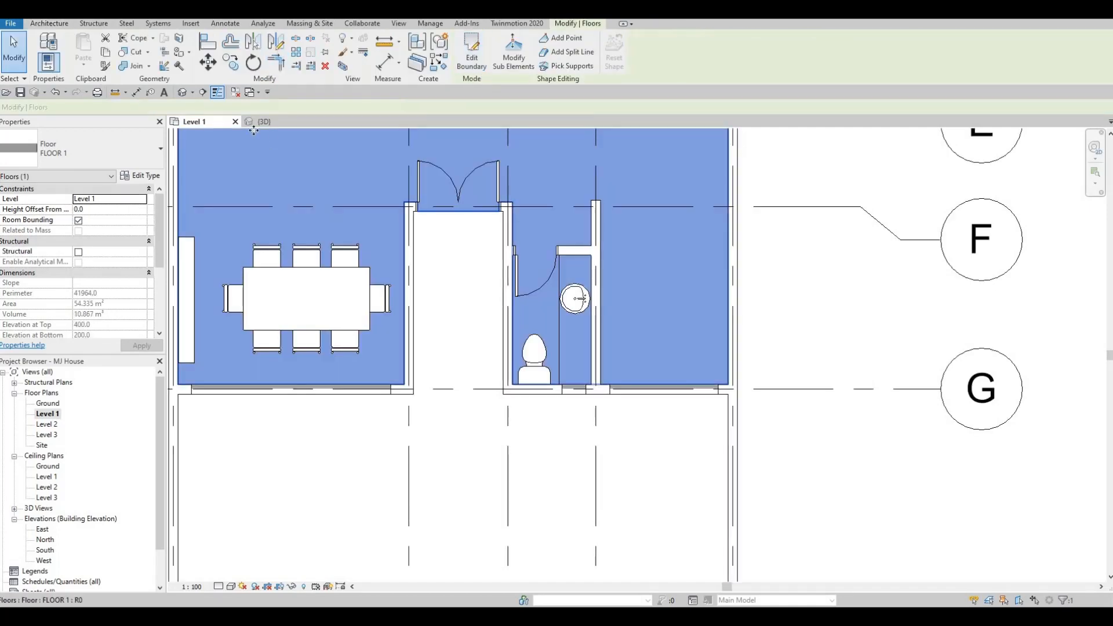
left_click(265, 121)
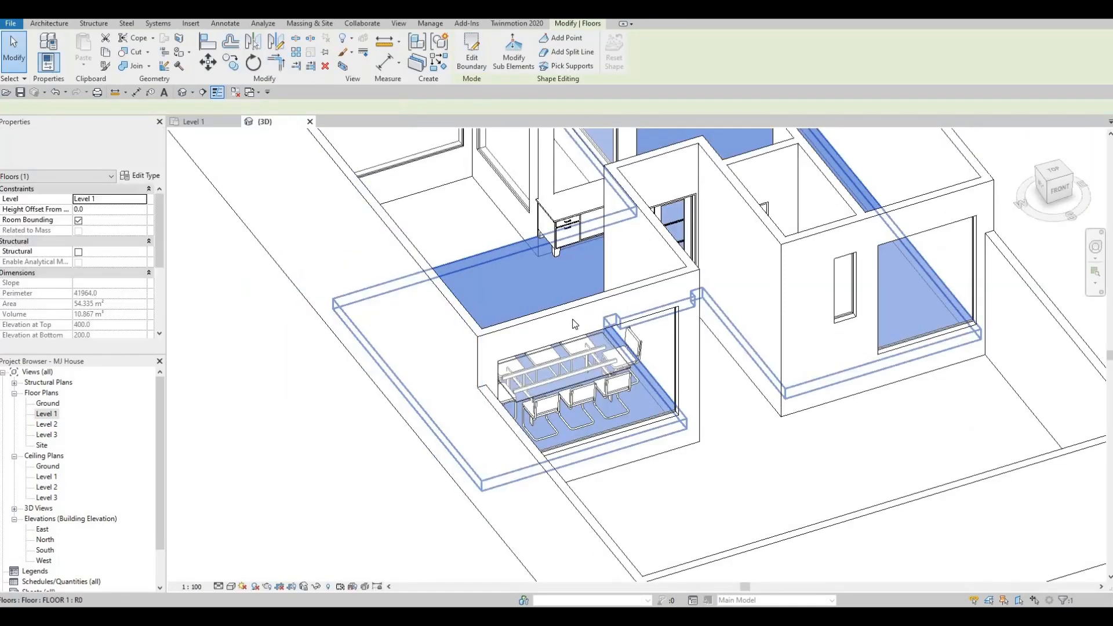
middle_click_drag(580, 298, 560, 309)
key("Escape")
key("Escape")
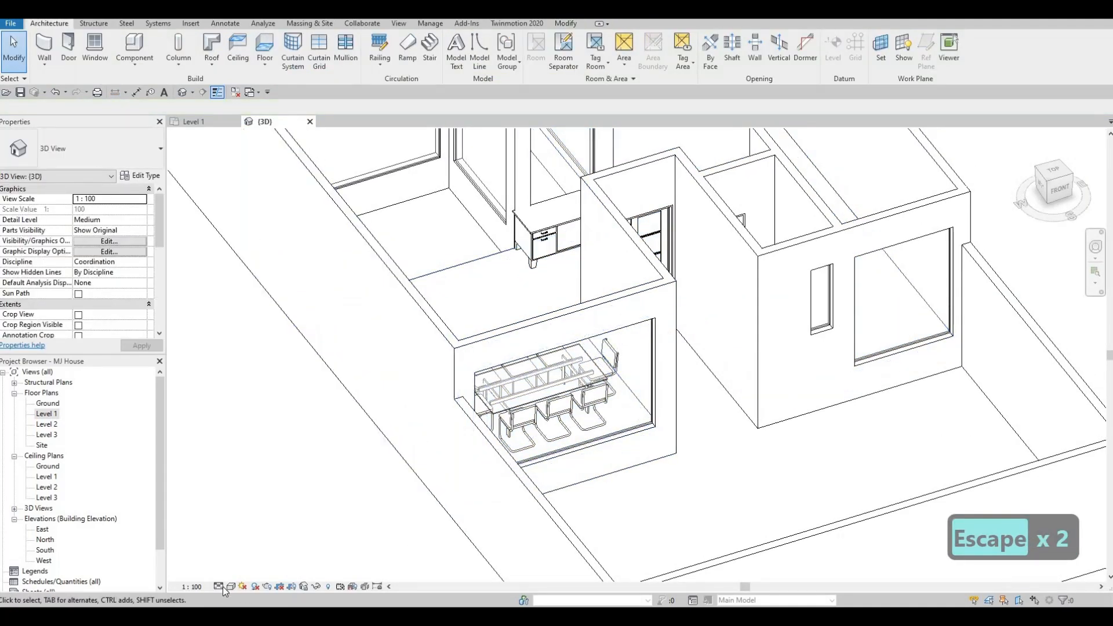
Set the 3D view's detail level to Fine and its visual style to Shaded
left_click(219, 586)
left_click(235, 571)
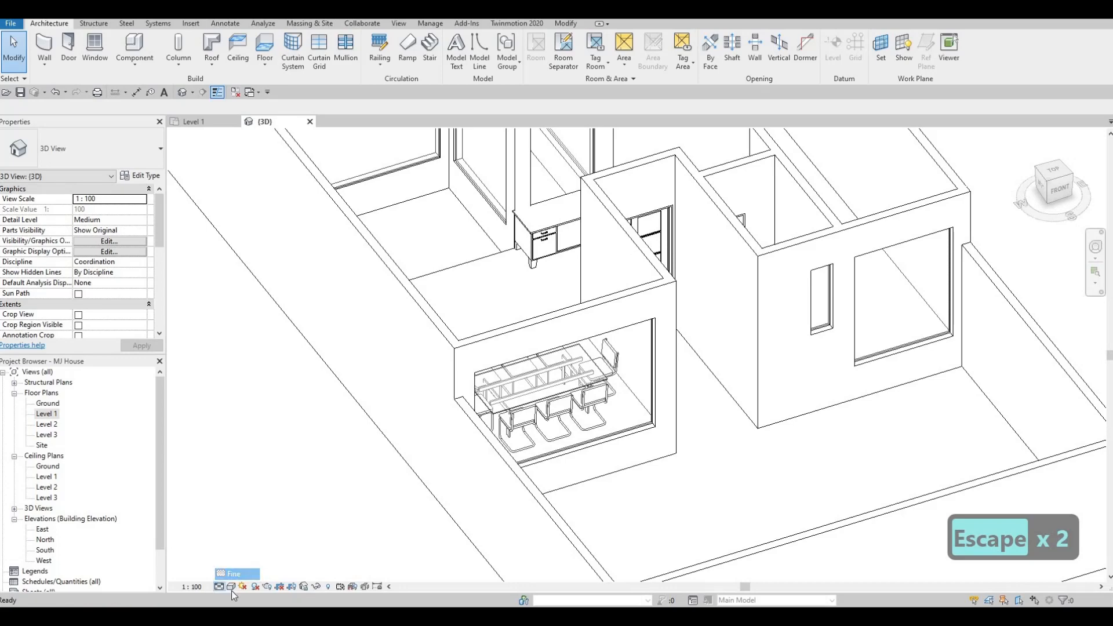
left_click(231, 586)
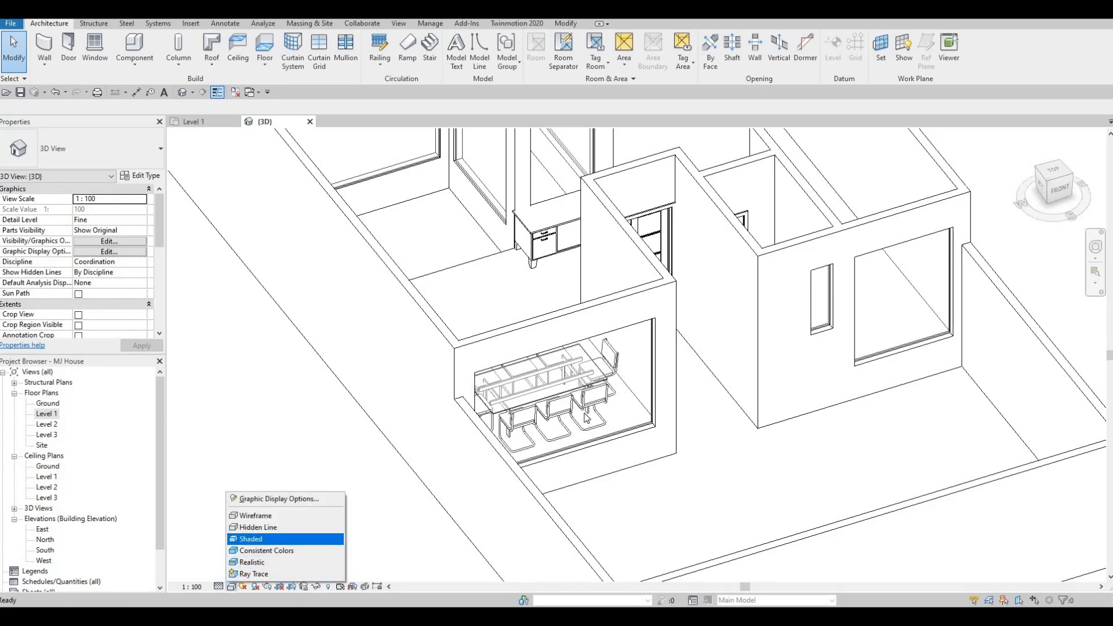
left_click(255, 550)
Inspect the floor's edge beneath the entrance double door in 3D and return to the Level 1 floor plan
middle_click_drag(446, 482, 491, 331, "shift")
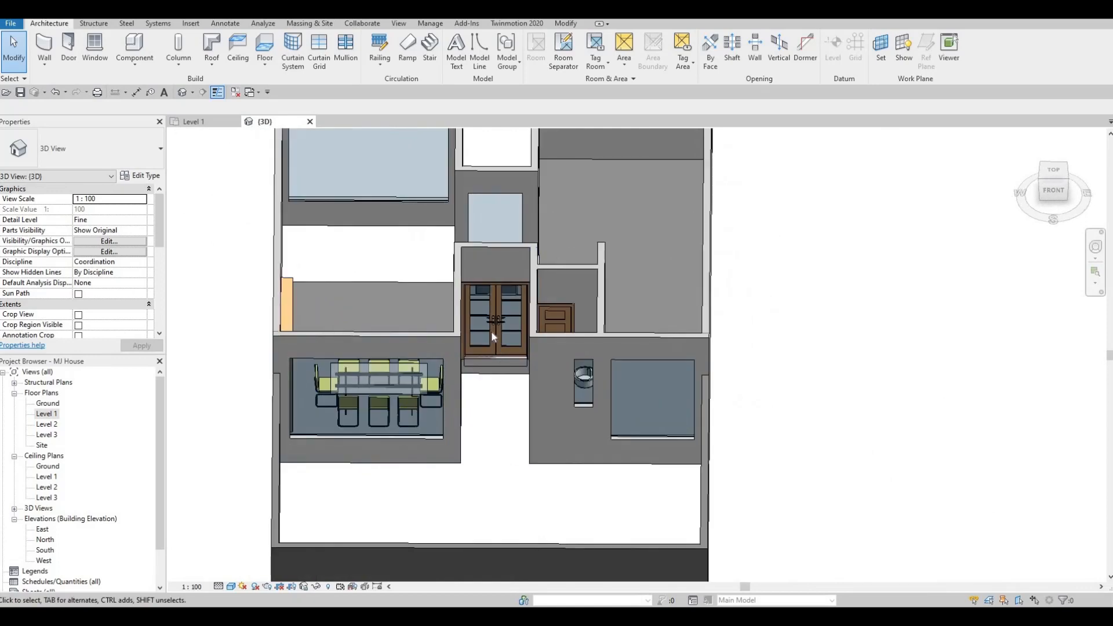
scroll(492, 331, "up", 8)
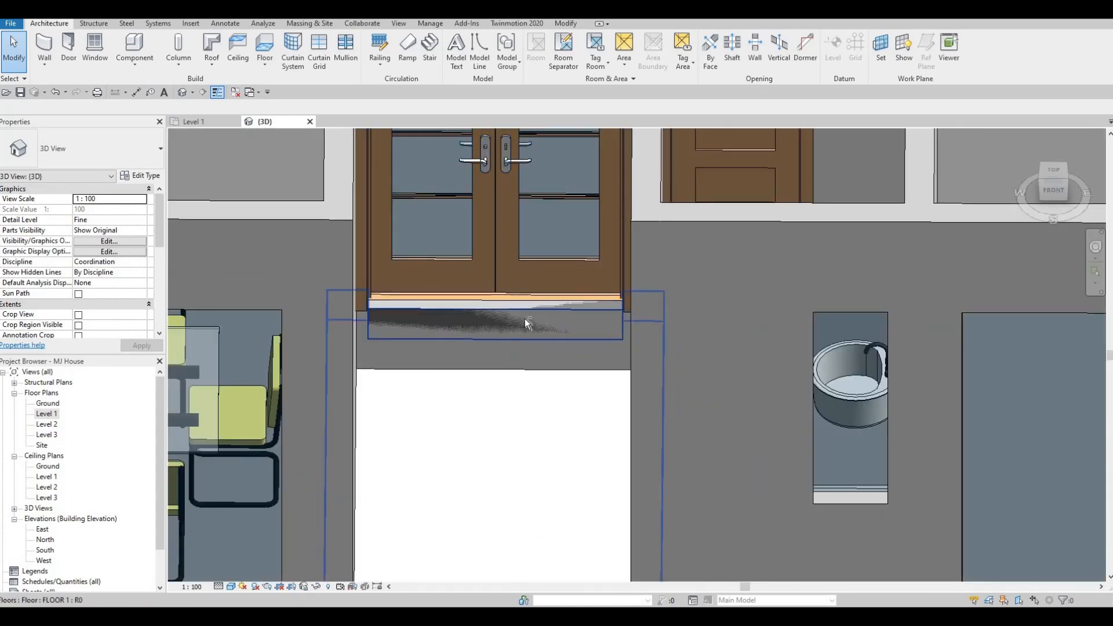
middle_click_drag(618, 466, 788, 449, "shift")
scroll(777, 446, "up", 3)
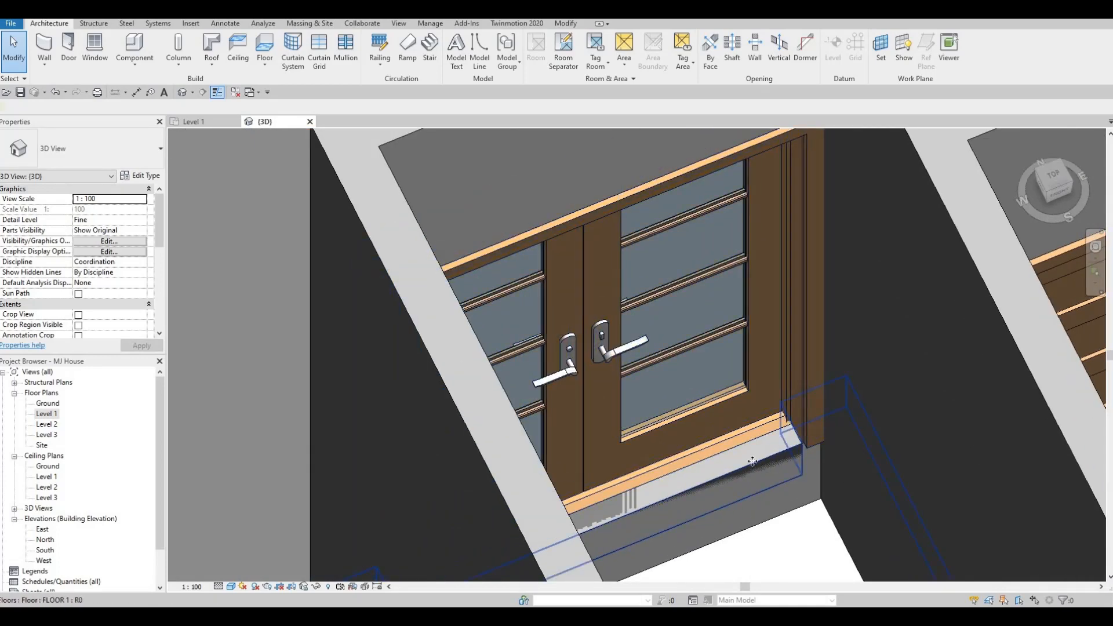
left_click(753, 458)
key("Escape")
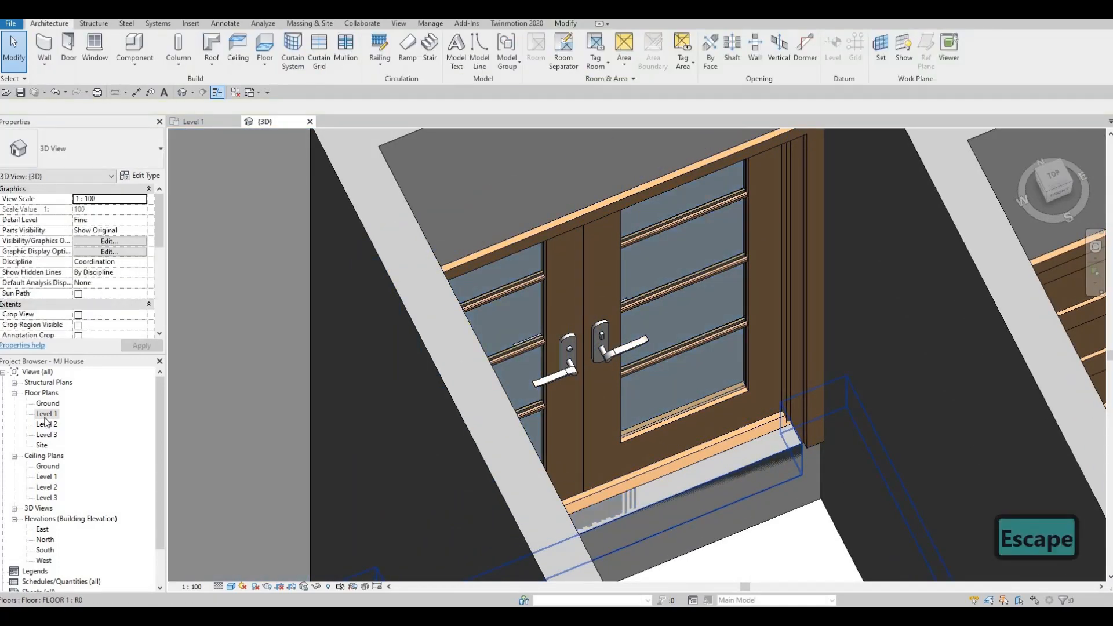
left_click(195, 122)
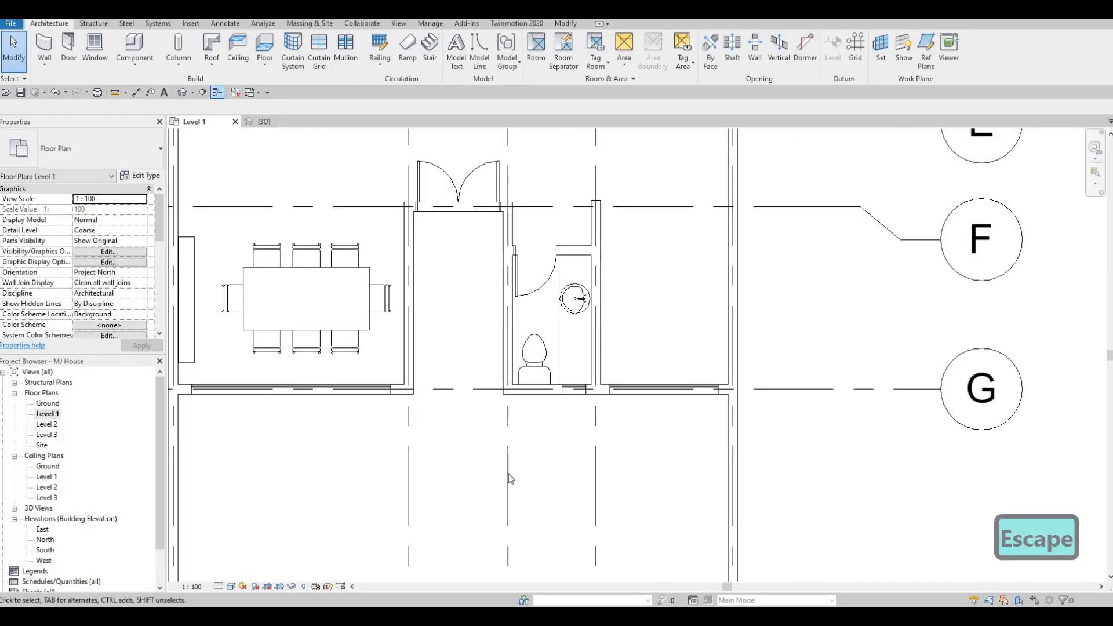
Edit the FLOOR 1 boundary and delete the lines forming the recess beneath the entrance double door
middle_click_drag(482, 214, 494, 421)
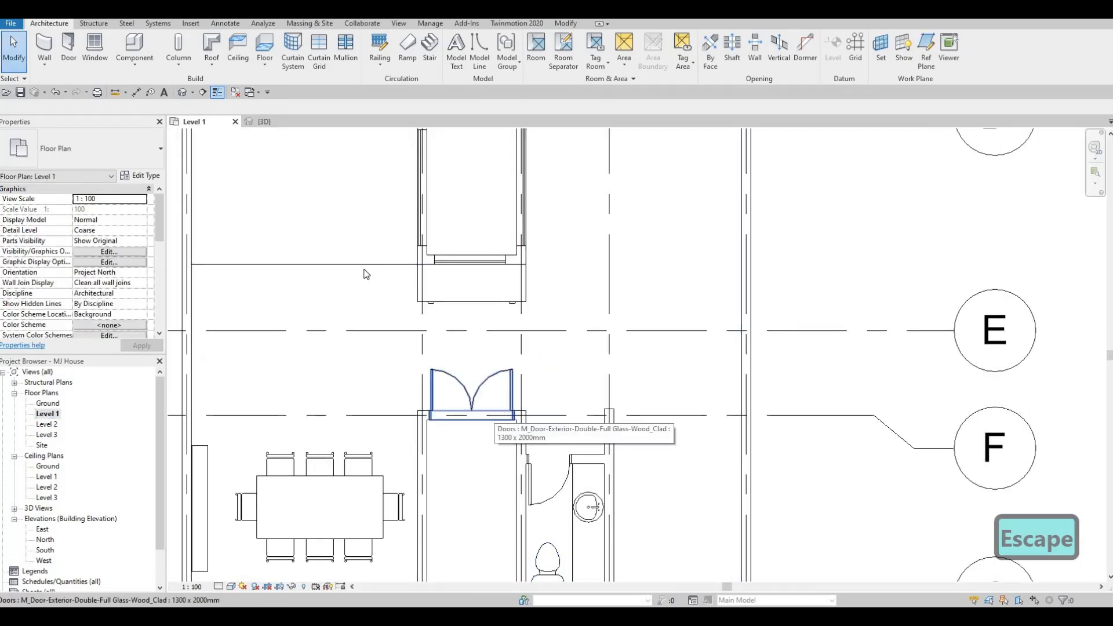
left_click(539, 131)
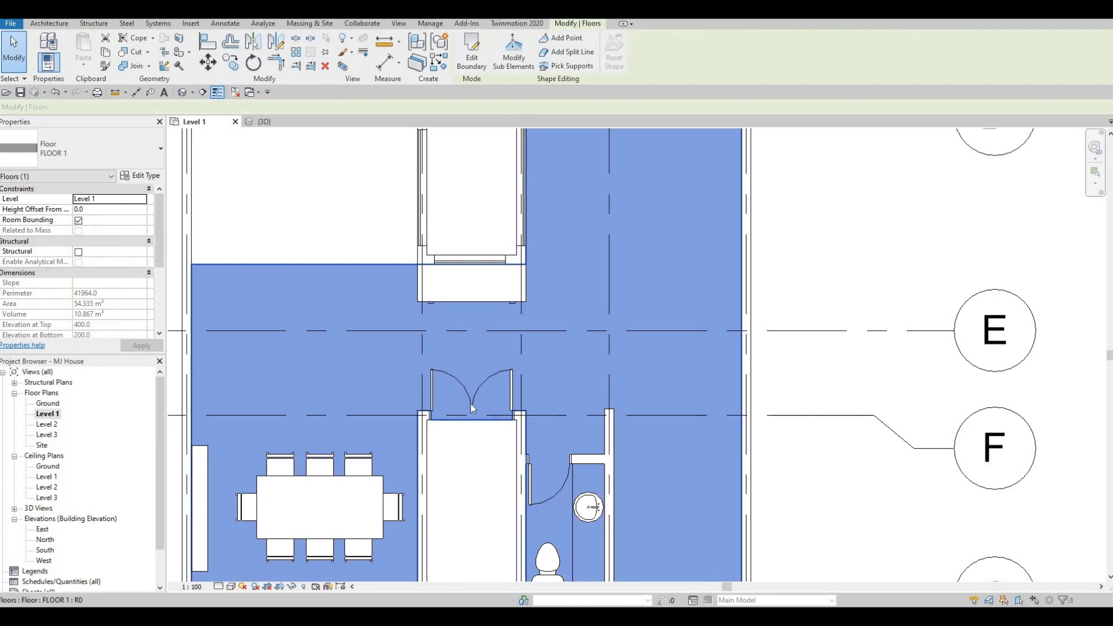
key("Escape")
key("Escape")
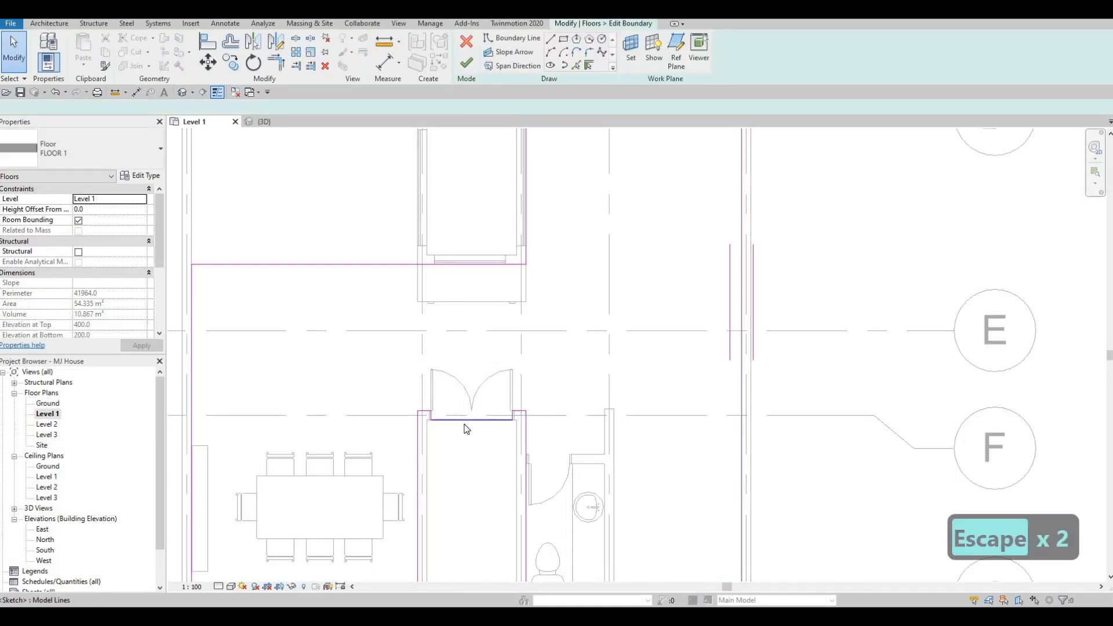
left_click(468, 429)
key("Delete")
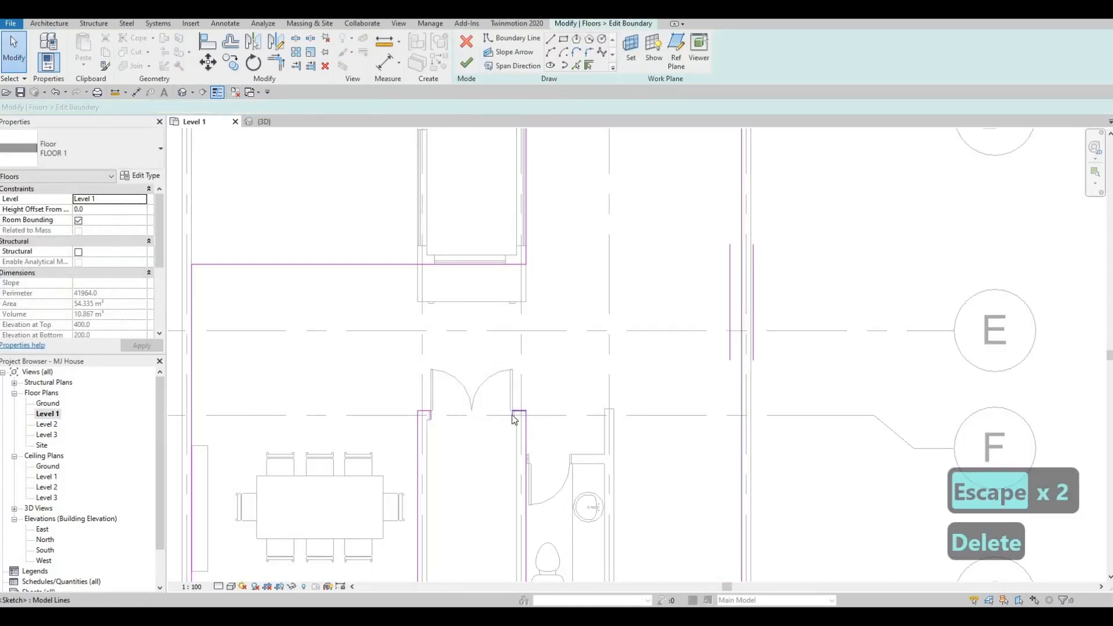
left_click(526, 420)
key("Delete")
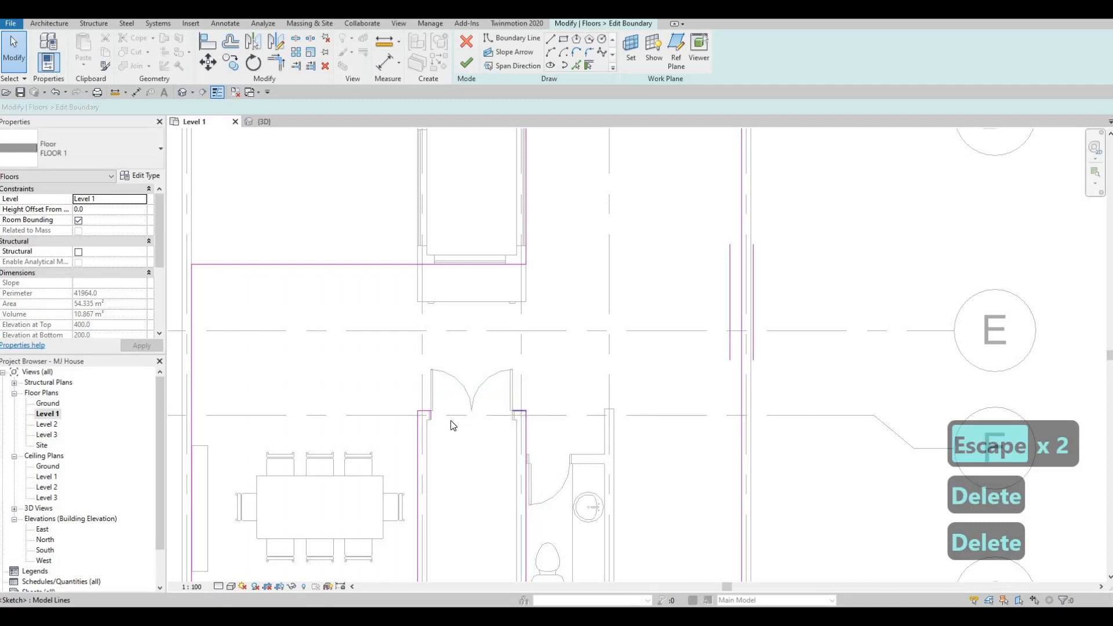
key("Delete")
left_click(432, 418)
key("Delete")
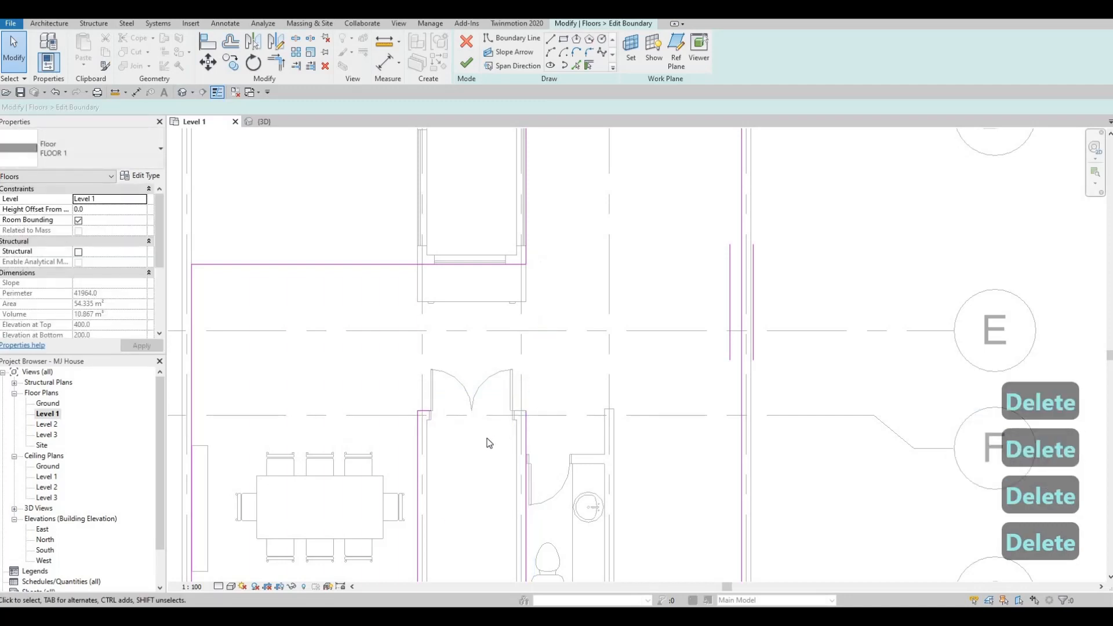
Trim the boundary's side lines to the short door-side segment, closing it straight across the entrance, and finish the sketch
key("t")
key("r")
left_click(526, 425)
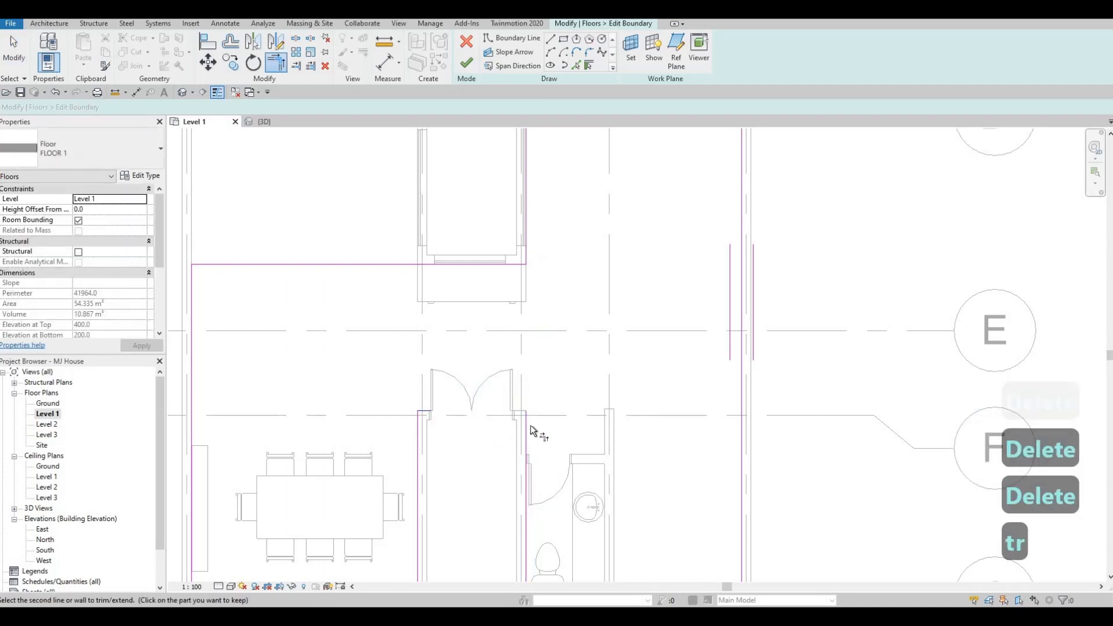
left_click(526, 426)
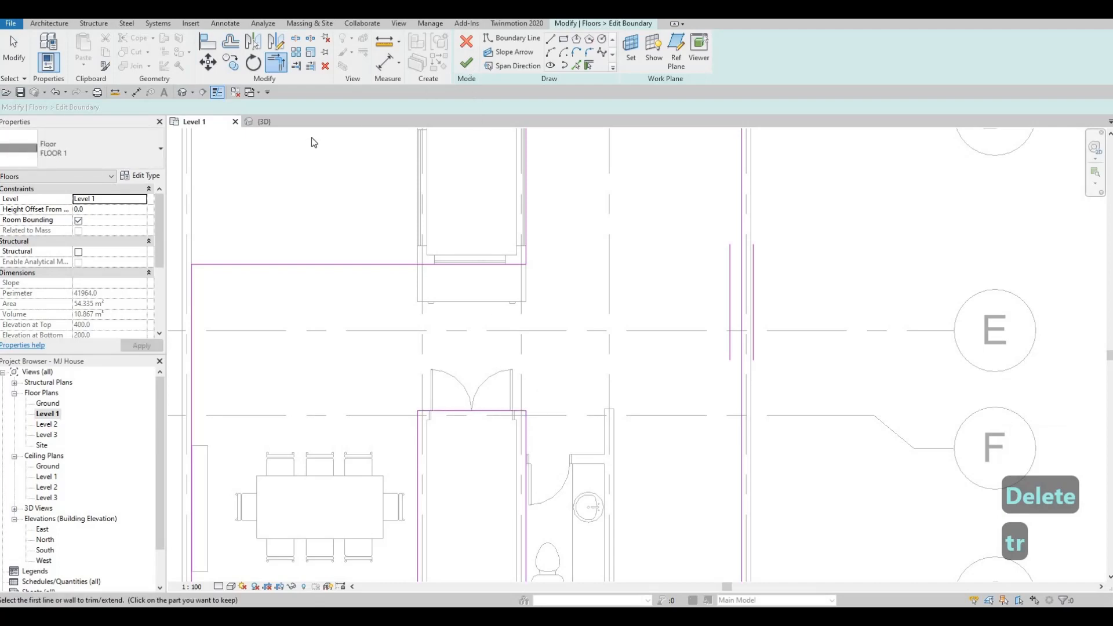
left_click(466, 63)
Examine the revised floor edge and the threshold of the entrance double door in the 3D view
left_click(264, 122)
key("Escape")
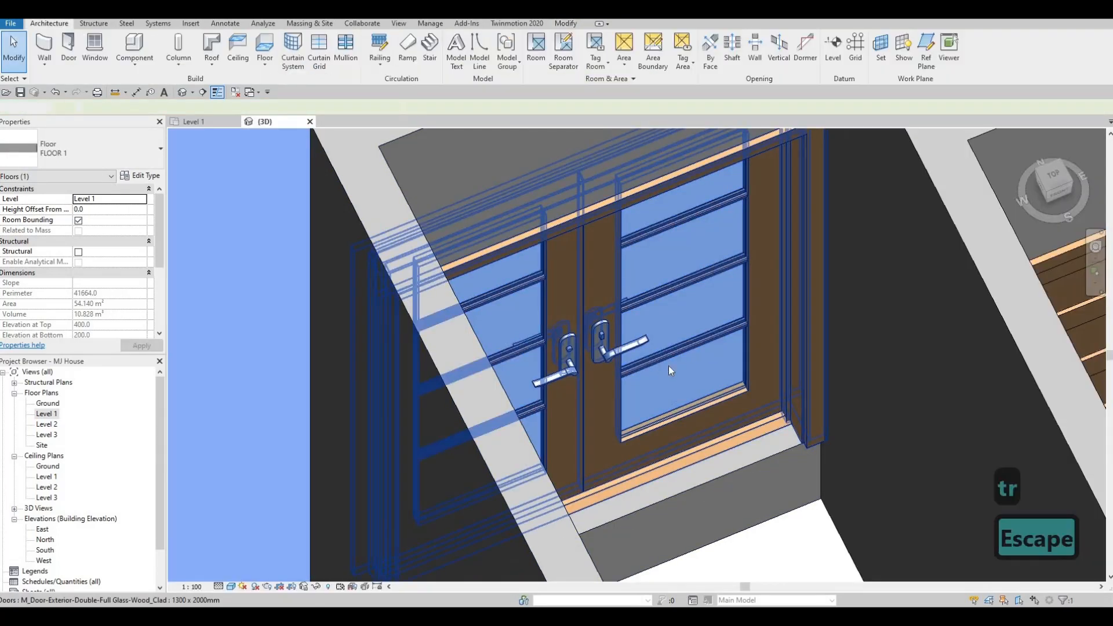
key("Escape")
middle_click_drag(671, 371, 665, 300)
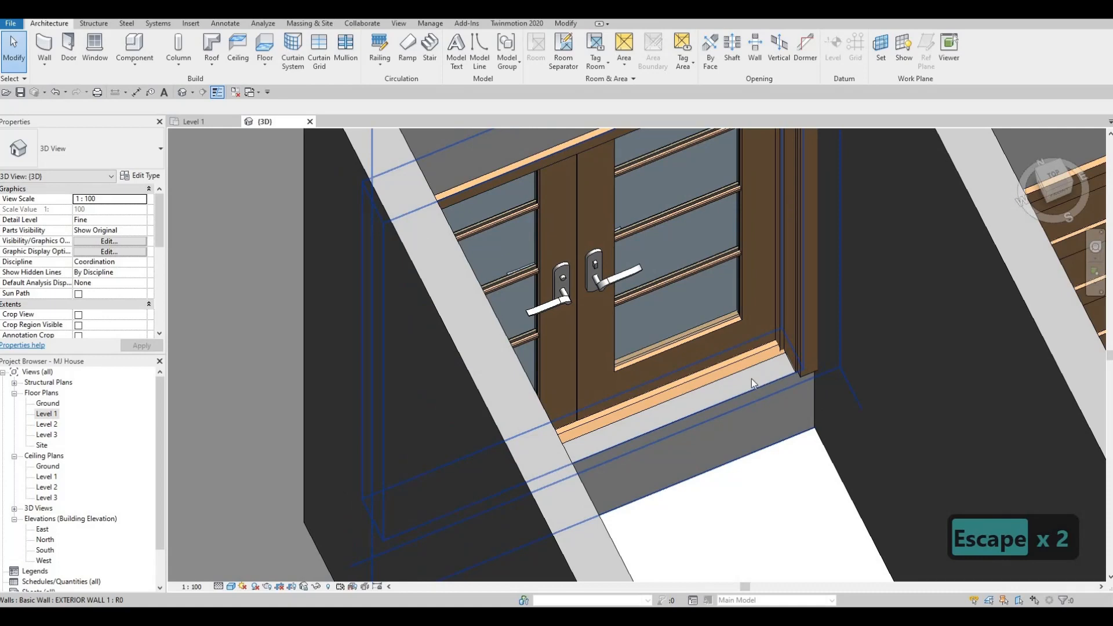
scroll(751, 378, "down", 1)
middle_click_drag(596, 343, 571, 380, "shift")
scroll(603, 413, "up", 7)
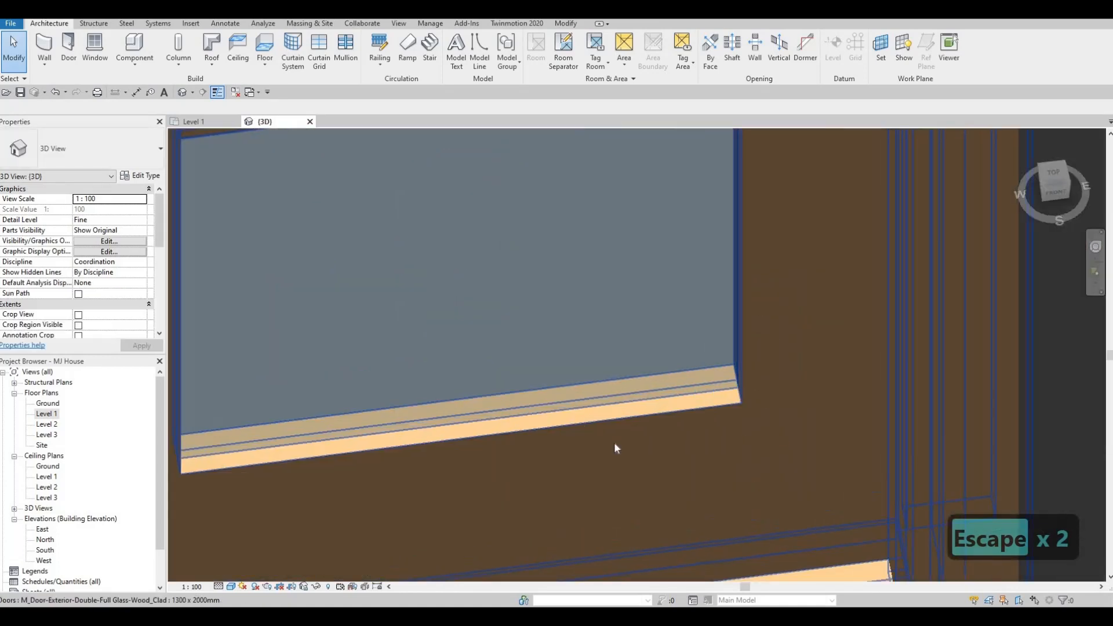
scroll(615, 445, "down", 4)
scroll(632, 451, "down", 4)
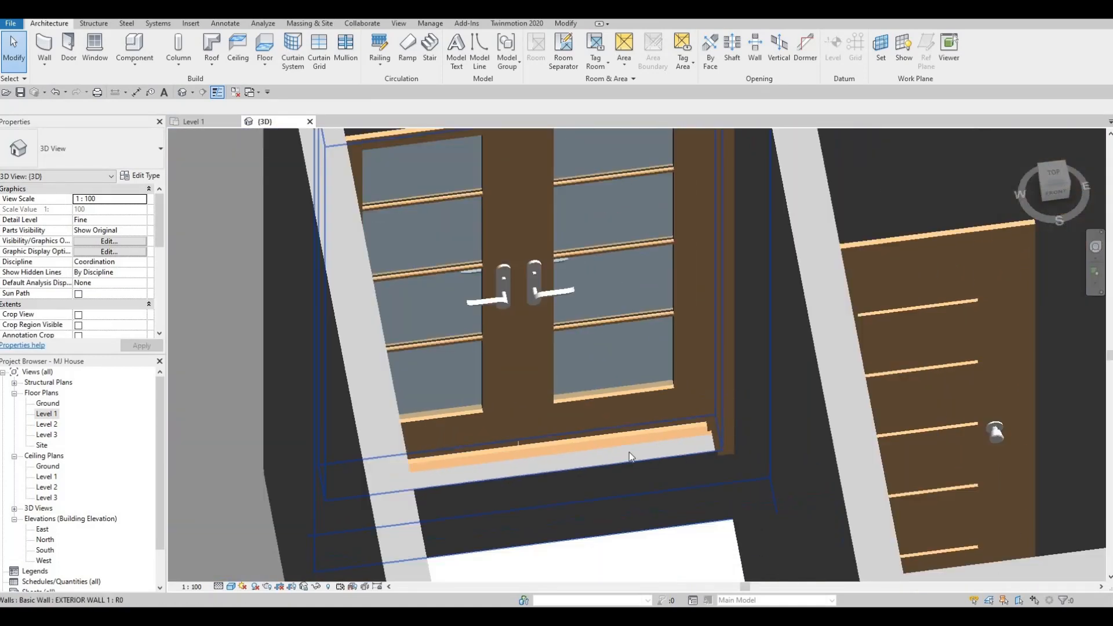
middle_click_drag(635, 420, 660, 371)
scroll(660, 372, "down", 3)
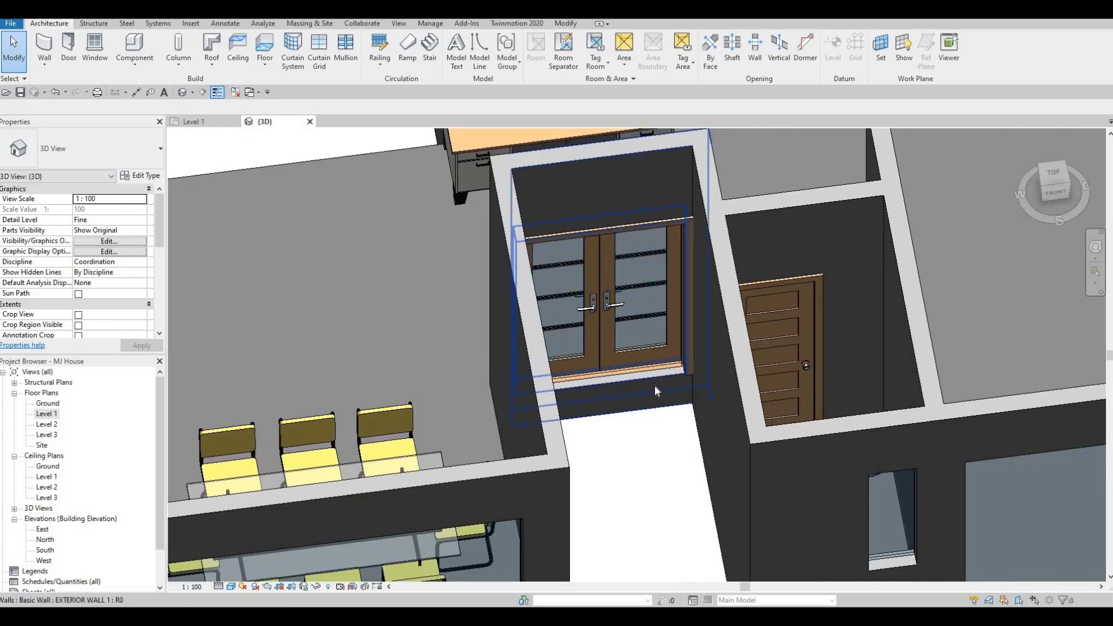
key("Escape")
key("Escape")
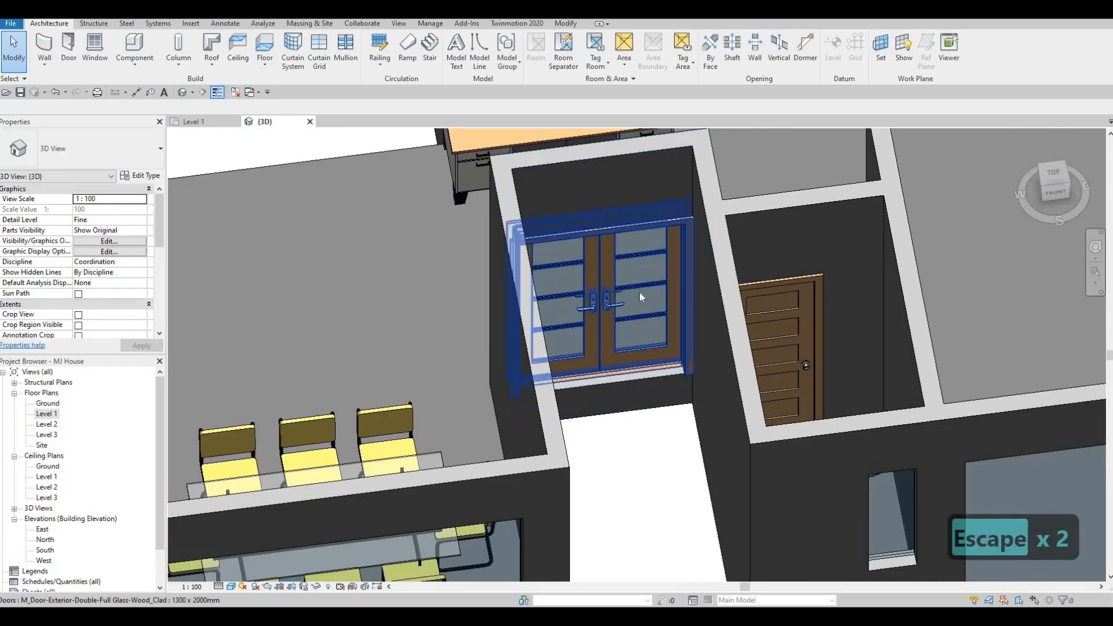
left_click(671, 365)
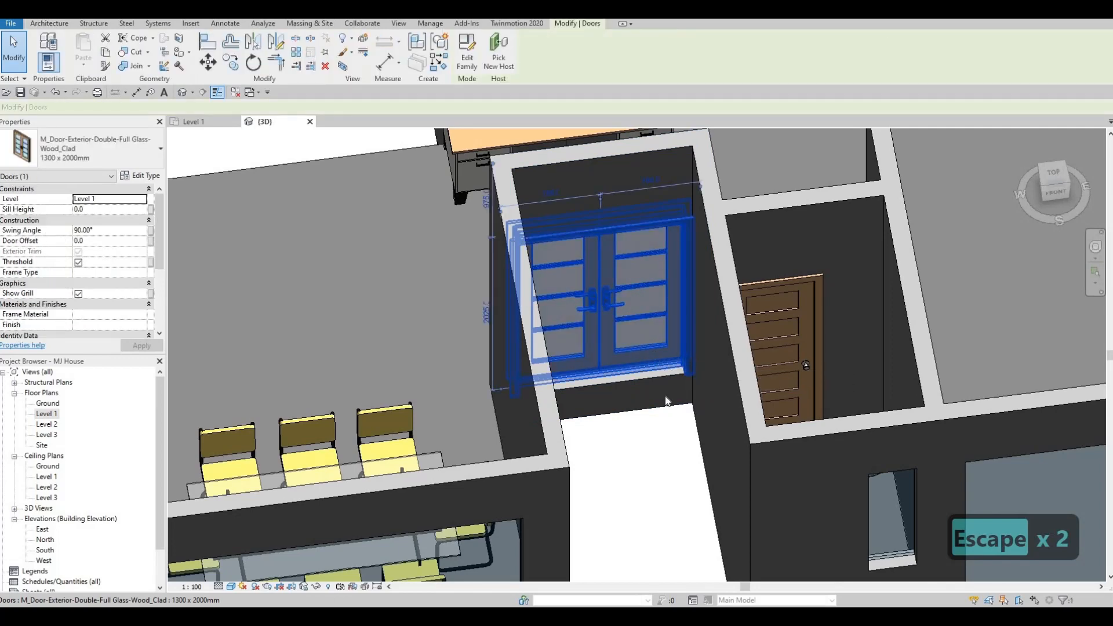
key("Escape")
middle_click_drag(672, 366, 662, 400, "shift")
middle_click_drag(687, 339, 563, 380, "shift")
scroll(624, 262, "up", 3)
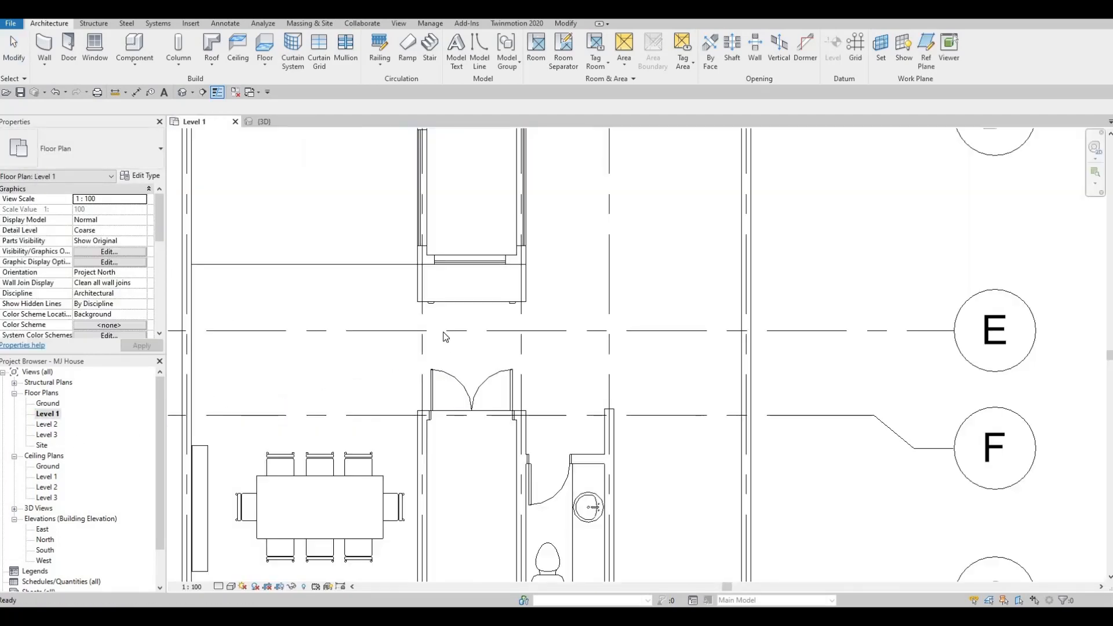
Start a new floor on the Level 1 plan and duplicate the FLOOR 1 type as FLOOR 2
scroll(464, 354, "down", 3)
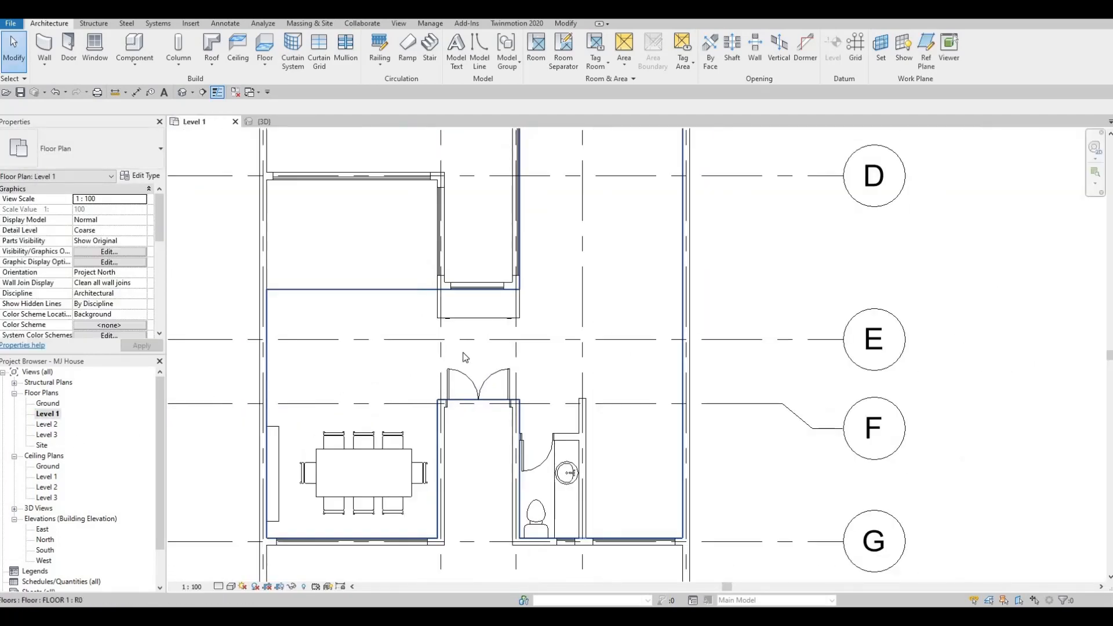
left_click(260, 57)
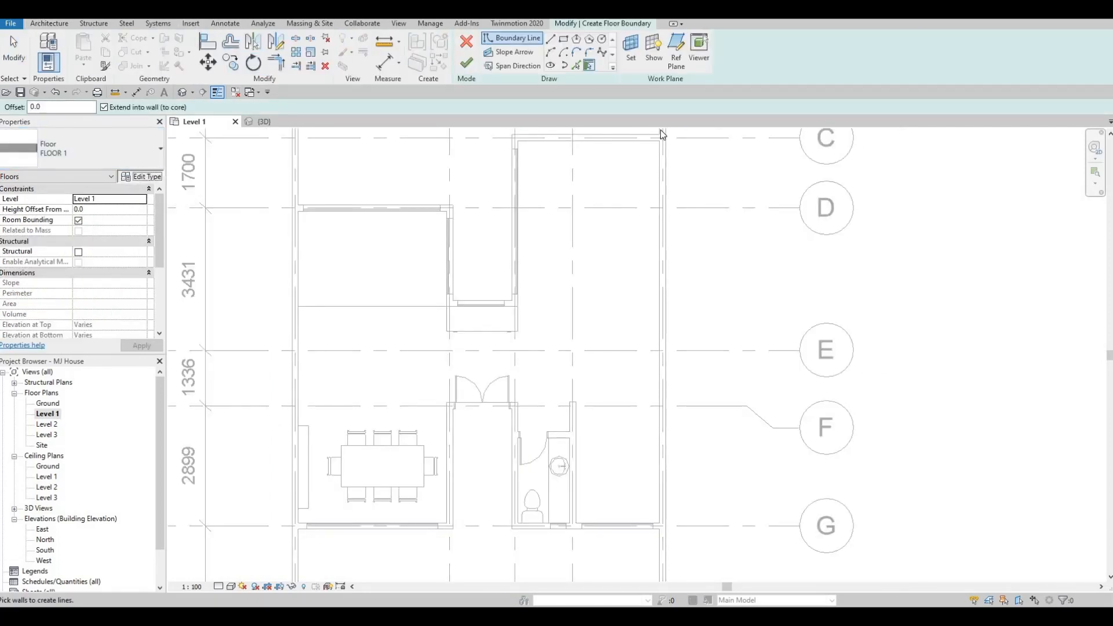
left_click(141, 176)
left_click(885, 189)
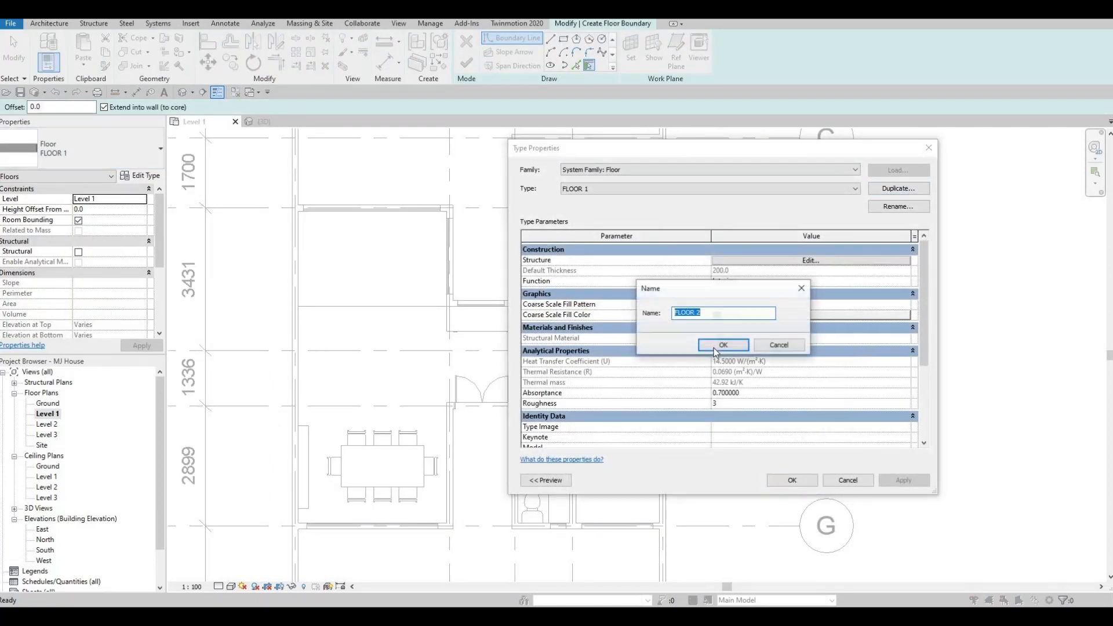
key("Return")
Set the FLOOR 2 structure layer's material to Granite, Cut, Polished from the AEC stone materials and accept the type
left_click(716, 261)
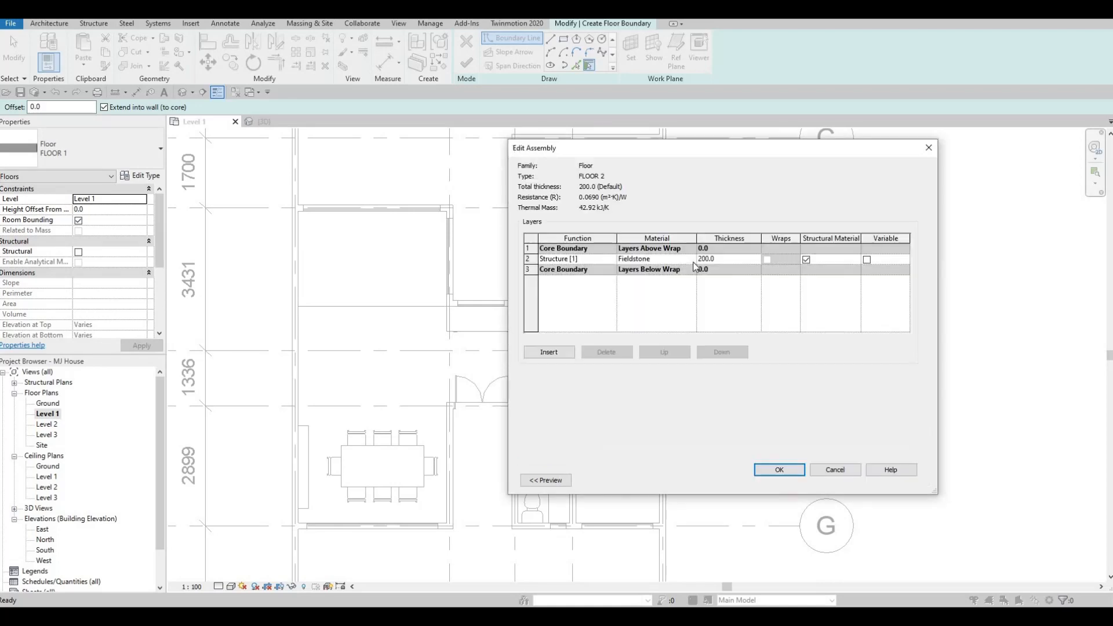
double_click(693, 260)
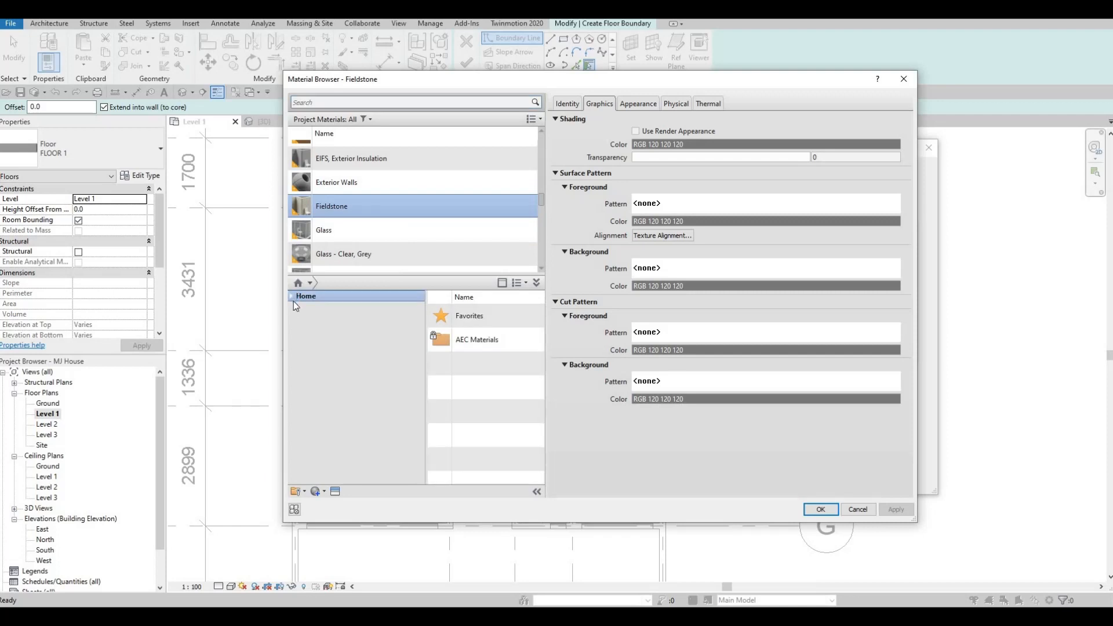
left_click(297, 320)
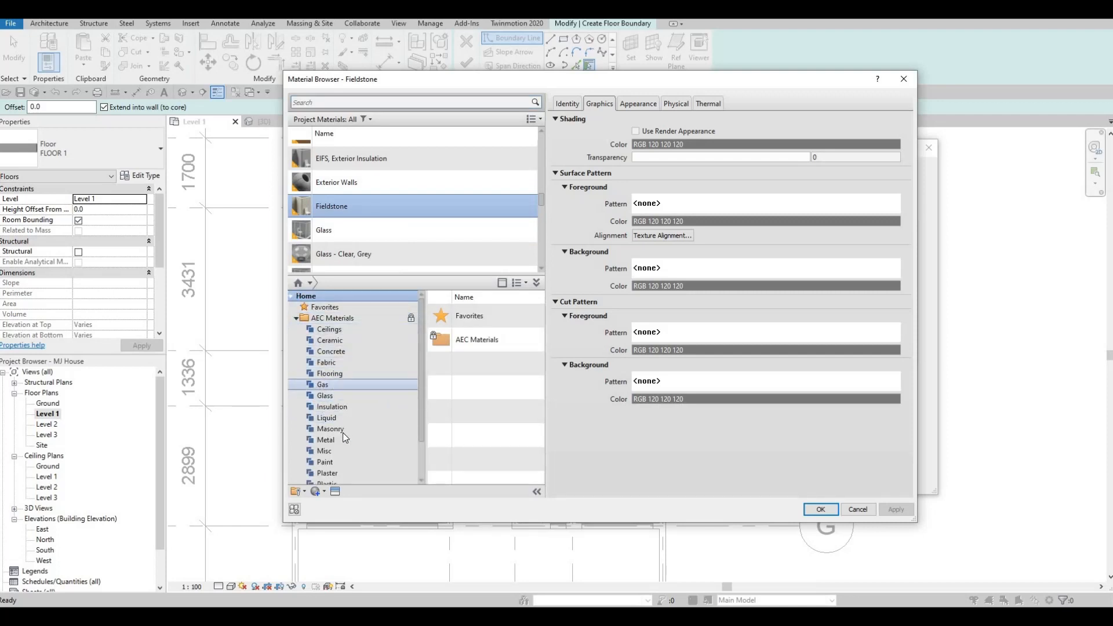
scroll(336, 450, "down", 1)
left_click(326, 462)
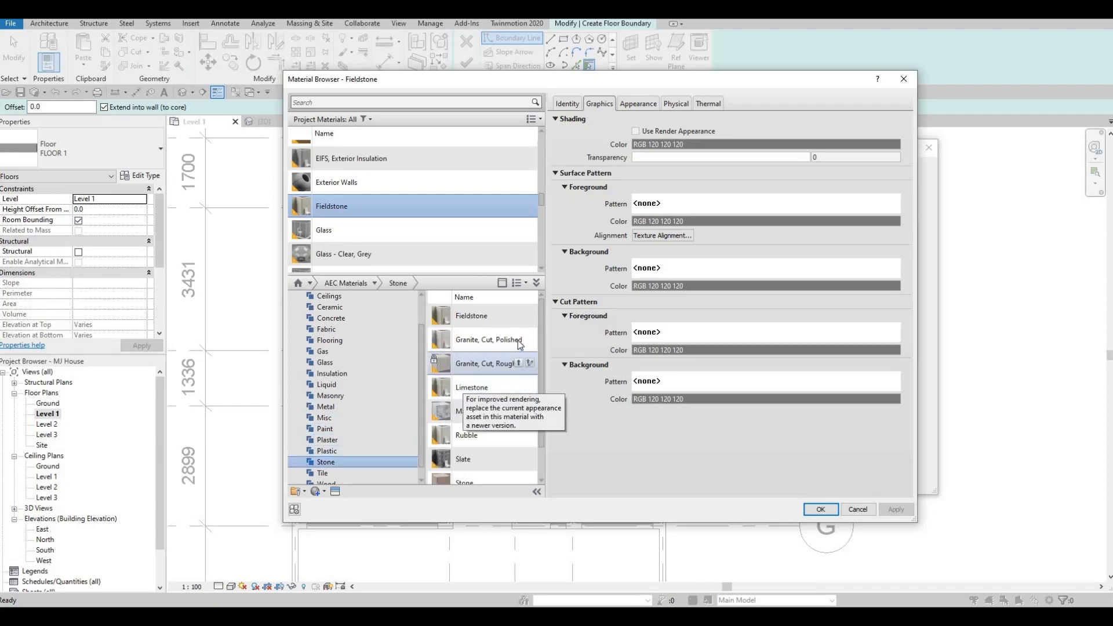
left_click(519, 339)
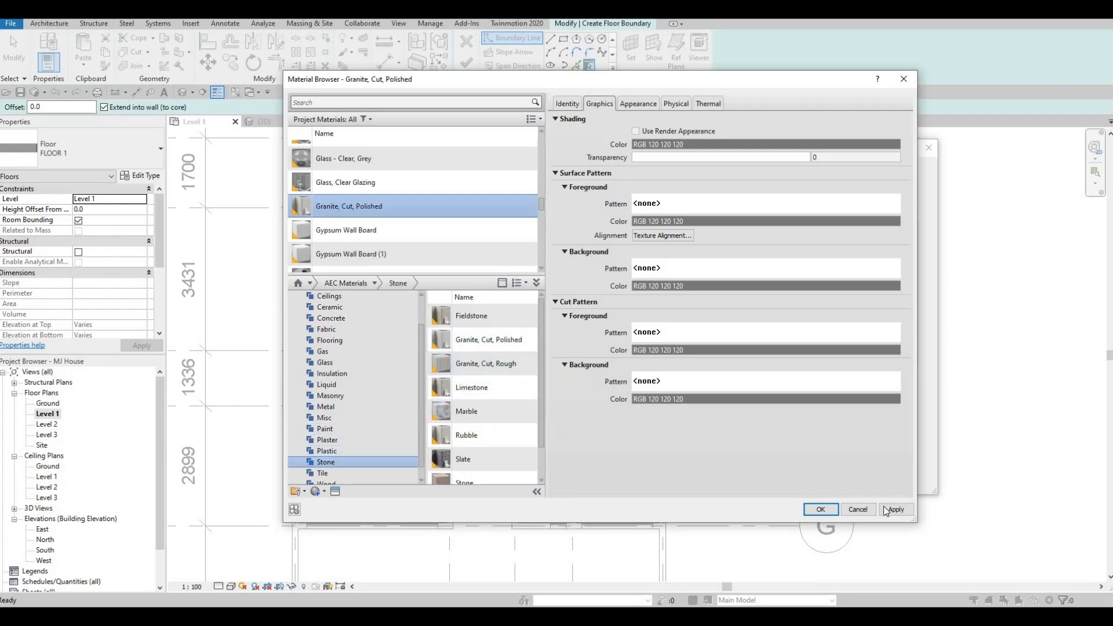
left_click(821, 509)
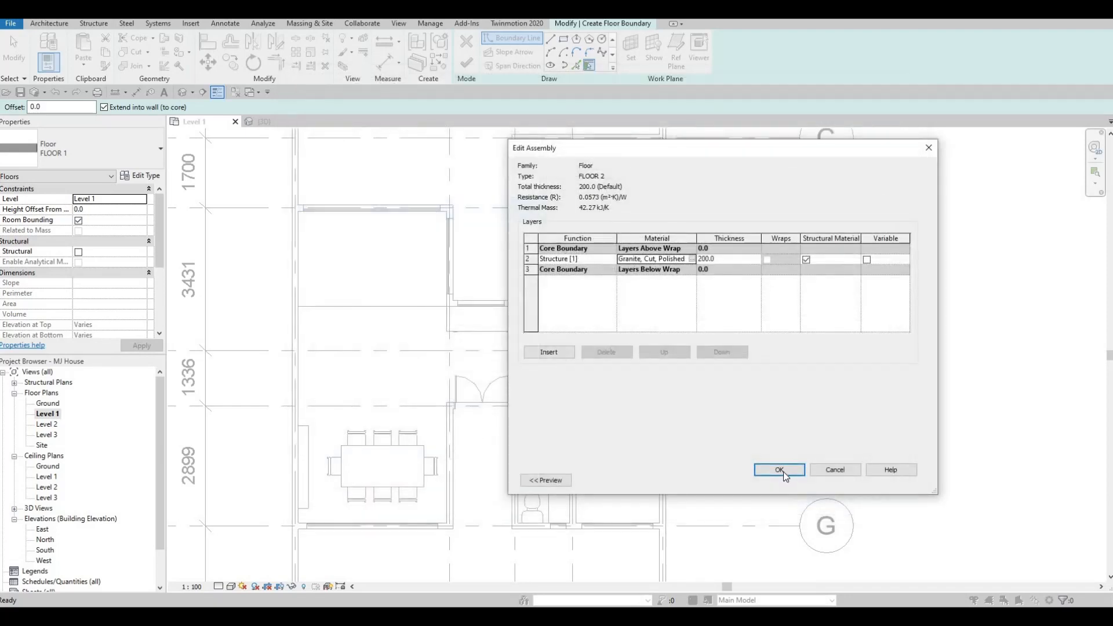
left_click(780, 470)
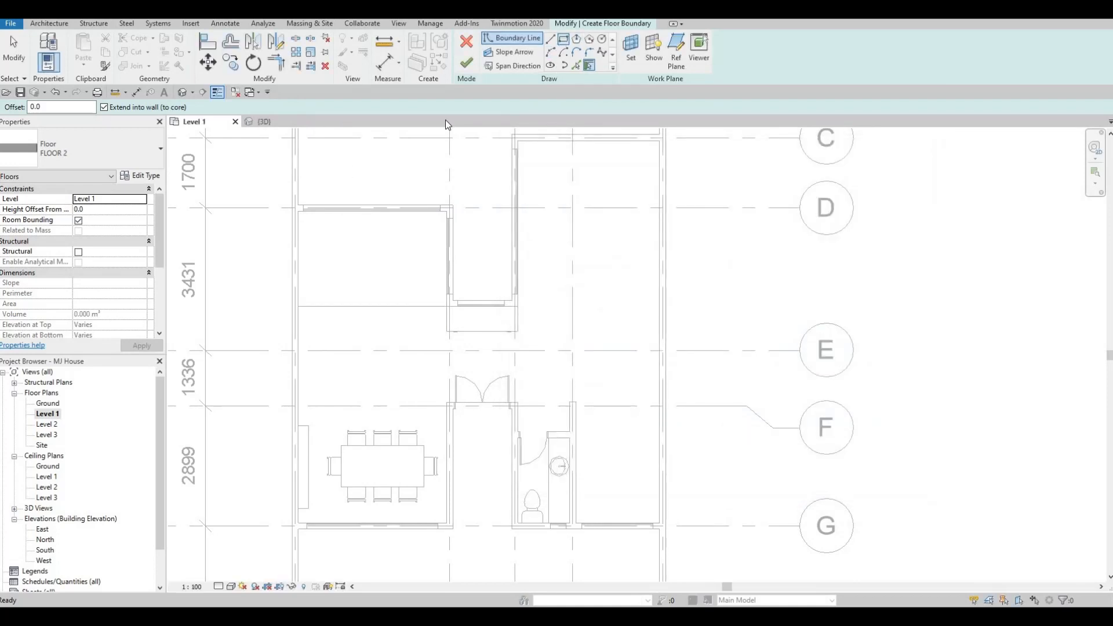
Sketch a rectangular FLOOR 2 boundary about 3579 mm wide between the walls below grid D and the FLOOR 1 edge, and finish it
scroll(299, 209, "up", 2)
left_click(298, 212)
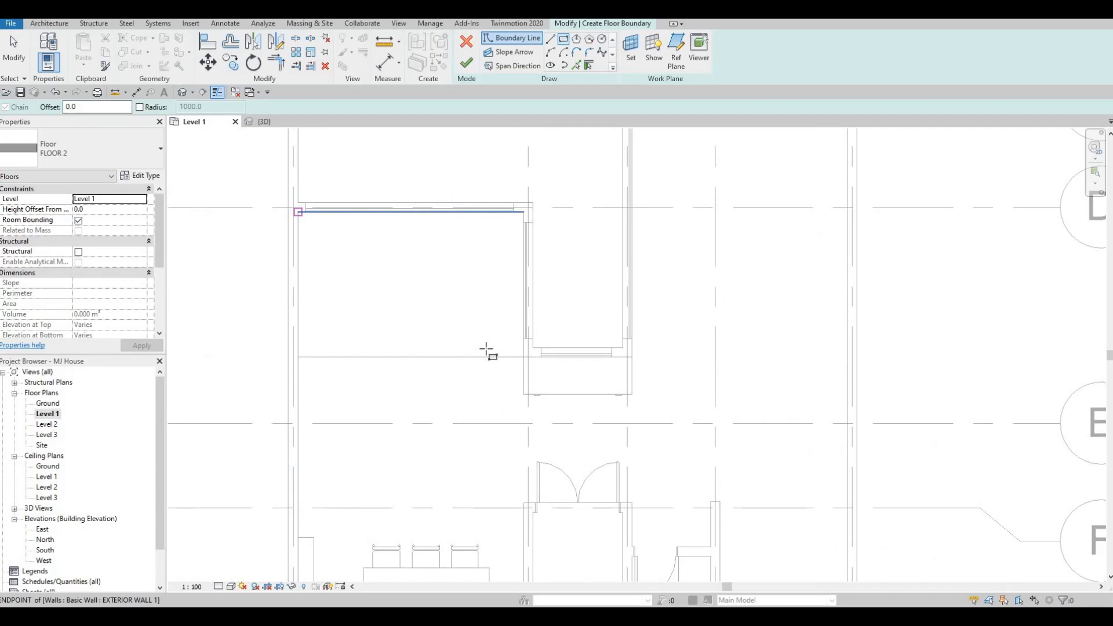
left_click(525, 355)
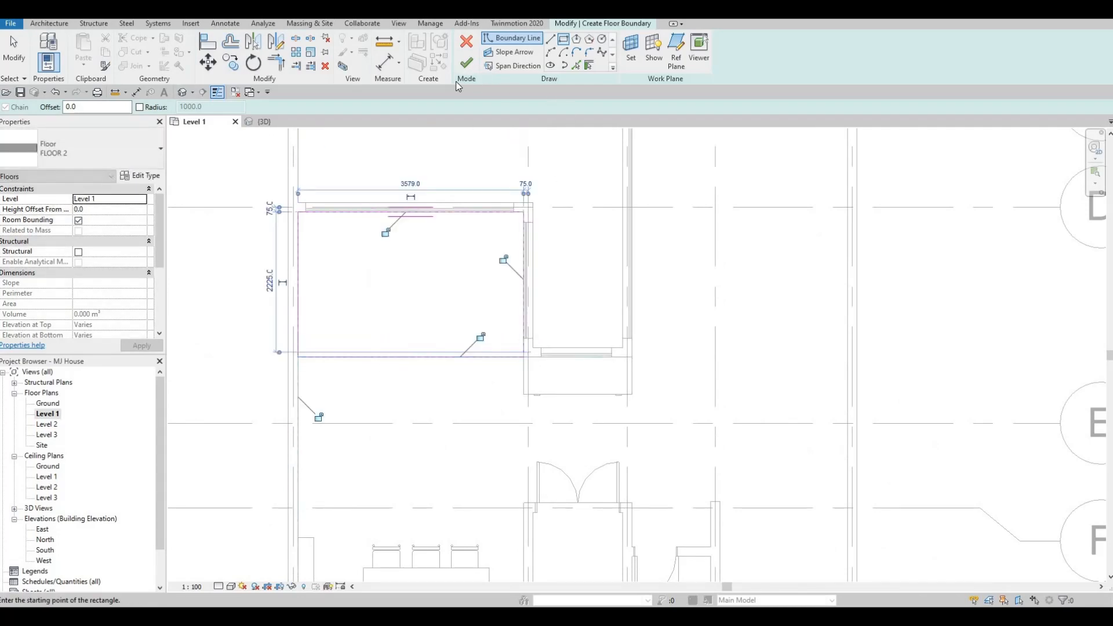
left_click(466, 62)
scroll(447, 238, "down", 2)
key("Escape")
key("Escape")
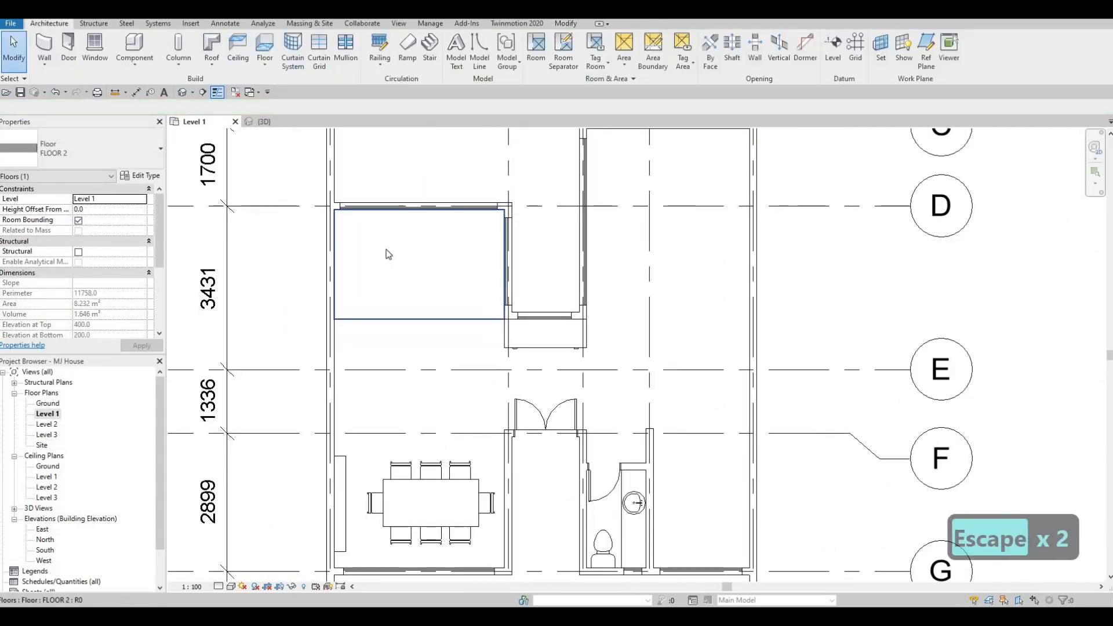
Review the extents of FLOOR 1 and FLOOR 2 on the Level 1 plan and where they meet
scroll(386, 249, "down", 1)
middle_click_drag(396, 239, 396, 239)
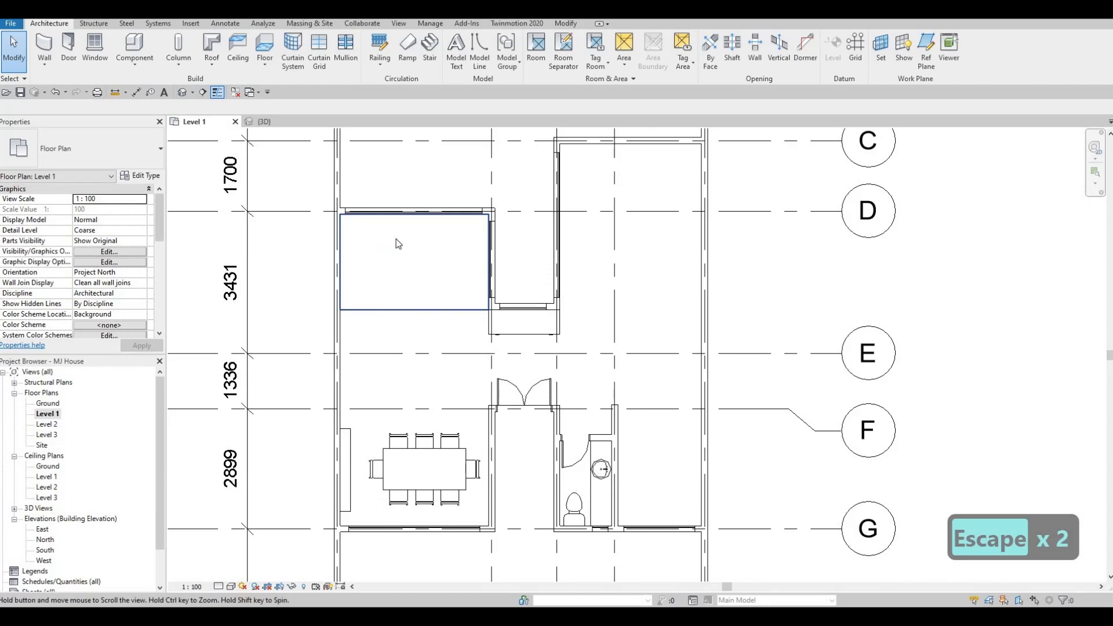
scroll(396, 239, "up", 1)
key("Escape")
key("Escape")
scroll(415, 285, "down", 2)
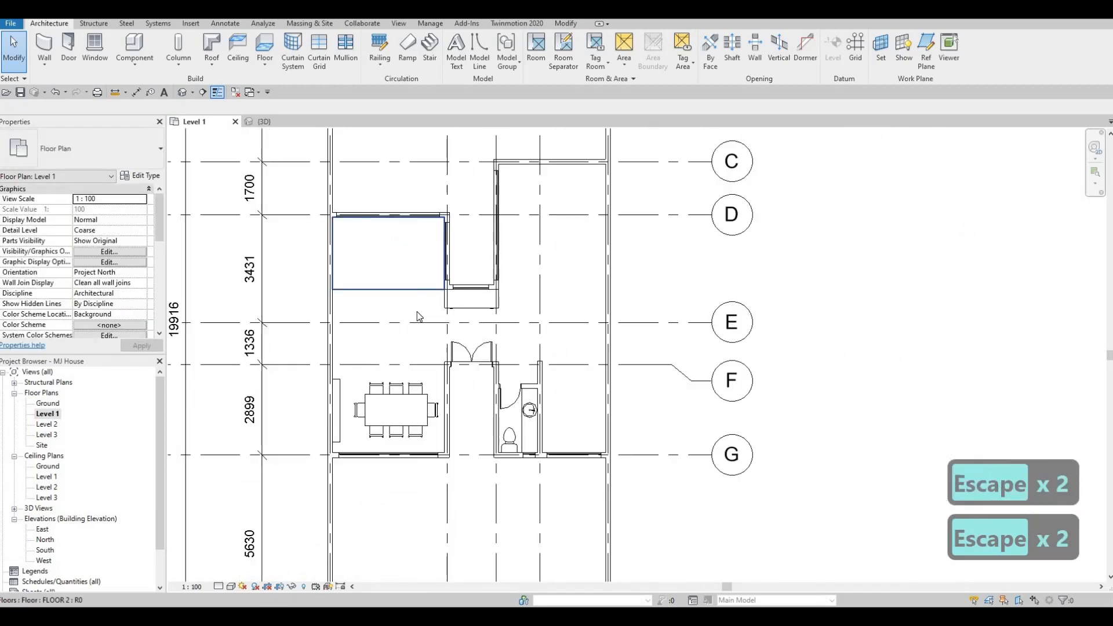
scroll(413, 312, "down", 2)
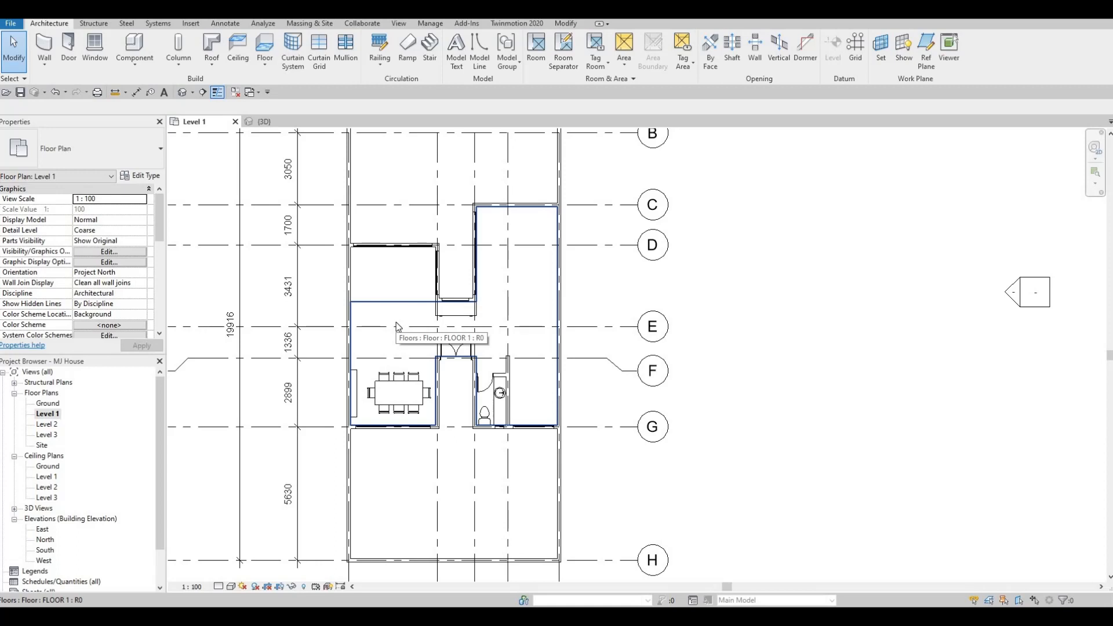
scroll(392, 308, "up", 4)
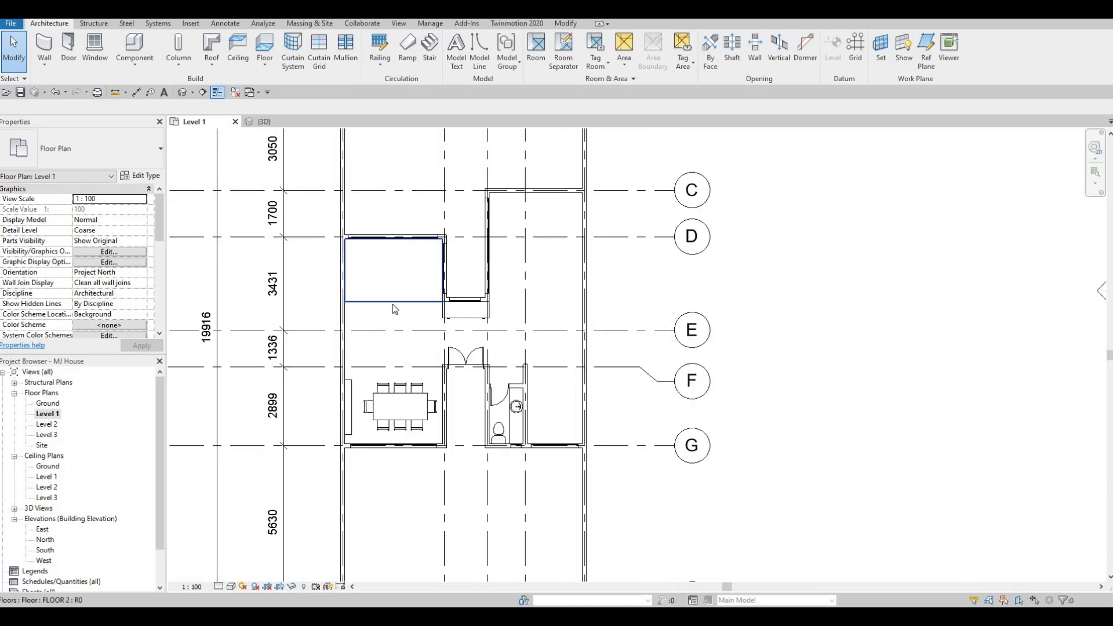
scroll(392, 309, "down", 1)
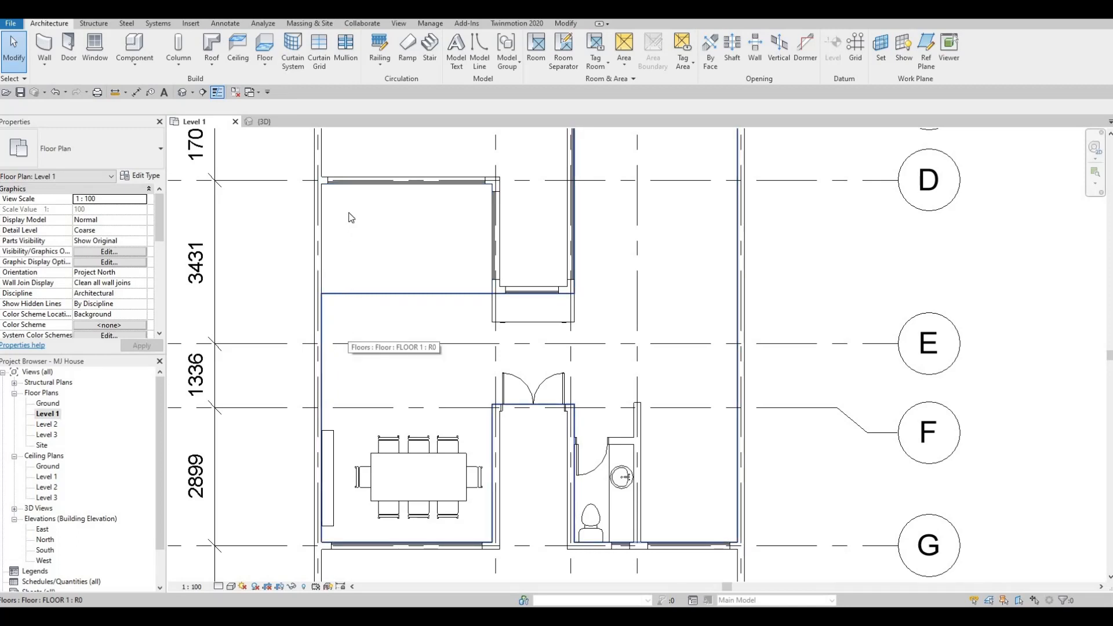
key("Escape")
left_click(338, 181)
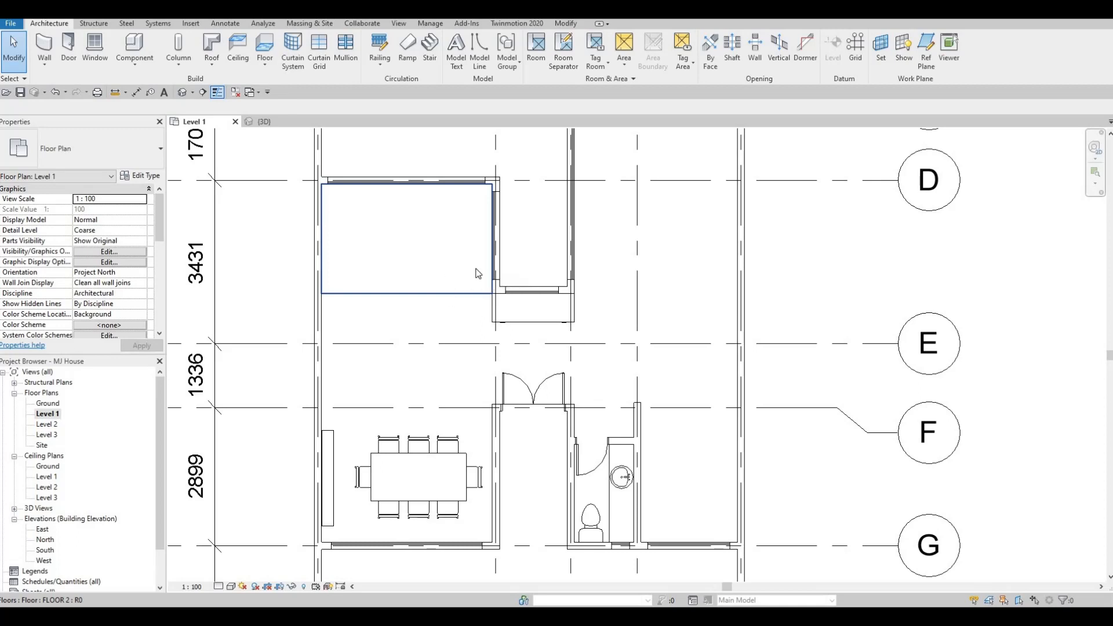
scroll(458, 279, "down", 3)
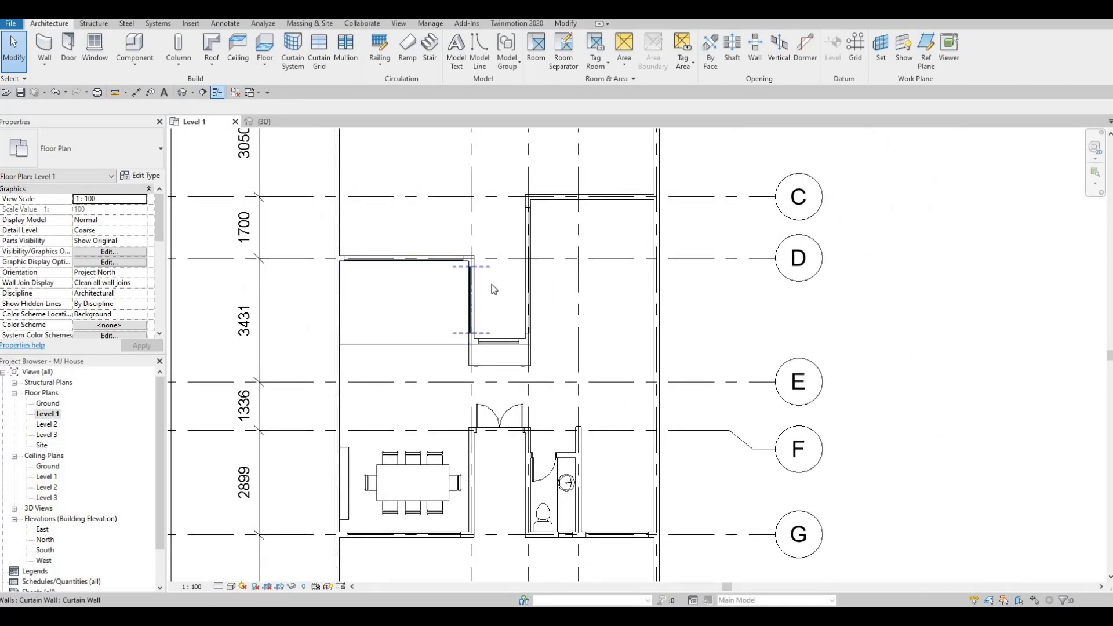
middle_click_drag(492, 285, 465, 298)
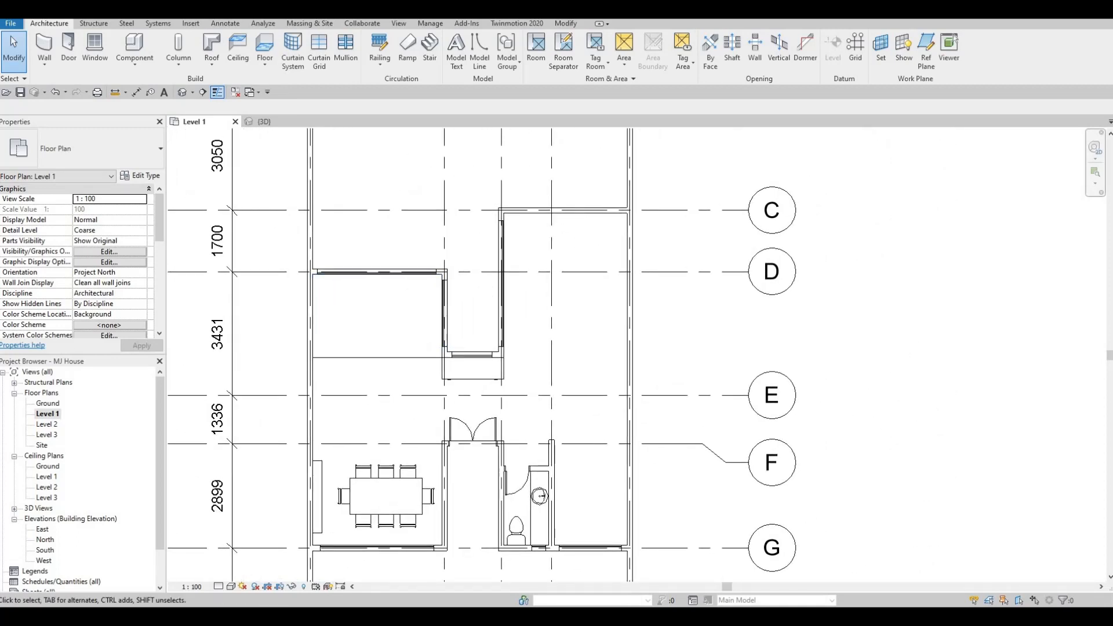
key("F1")
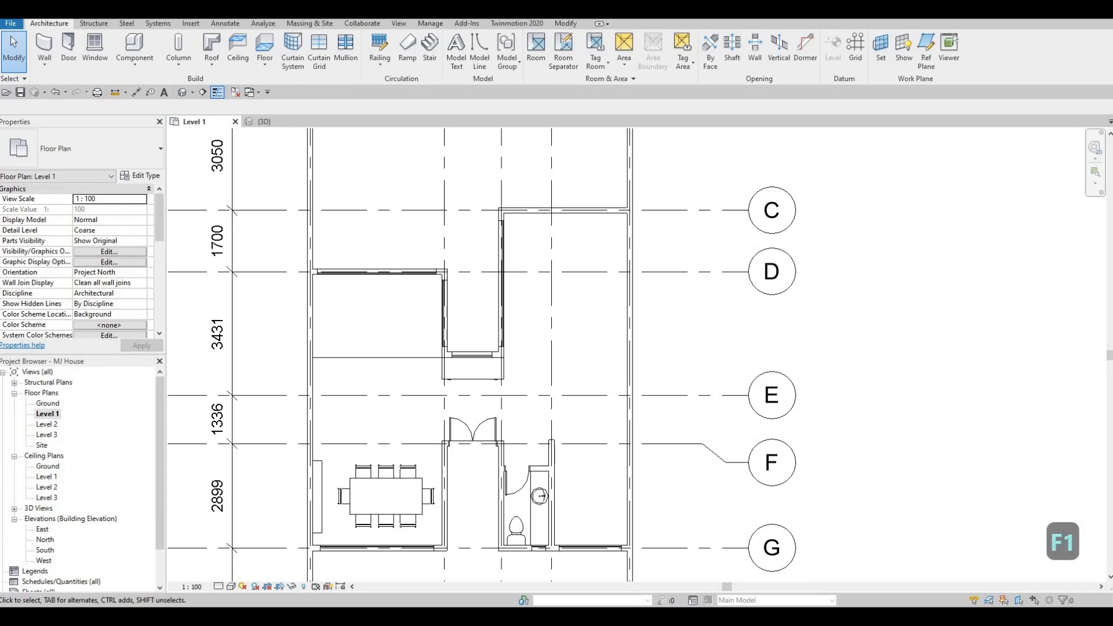
left_click_drag(916, 199, 557, 8)
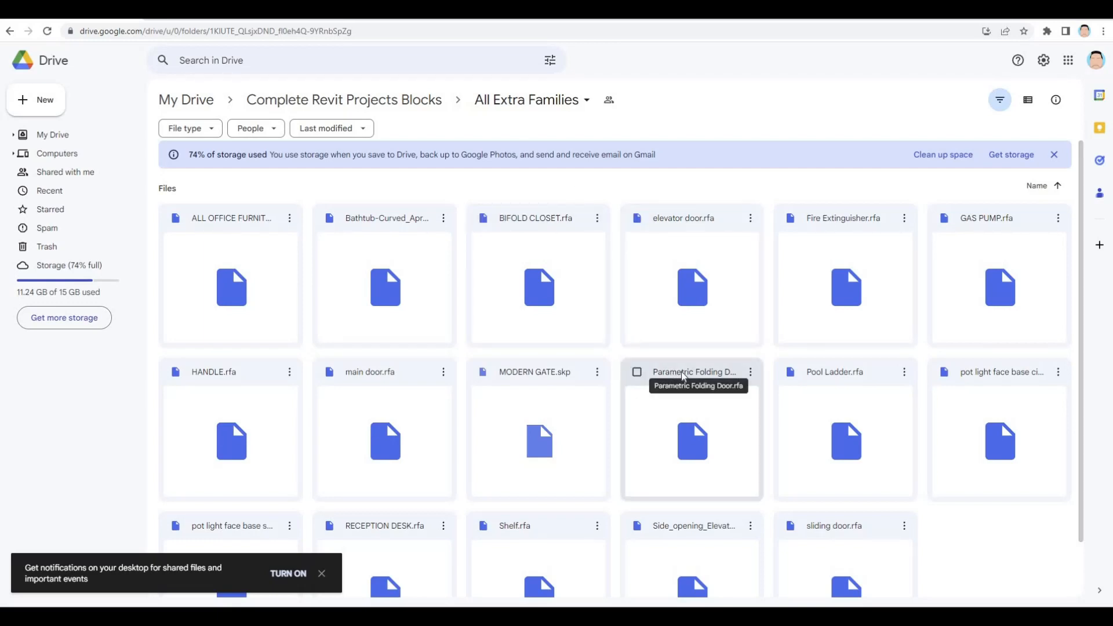
Download Parametric Folding Door.rfa from the All Extra Families folder in Google Drive and load it from the Downloads folder into the Revit project
left_click(750, 373)
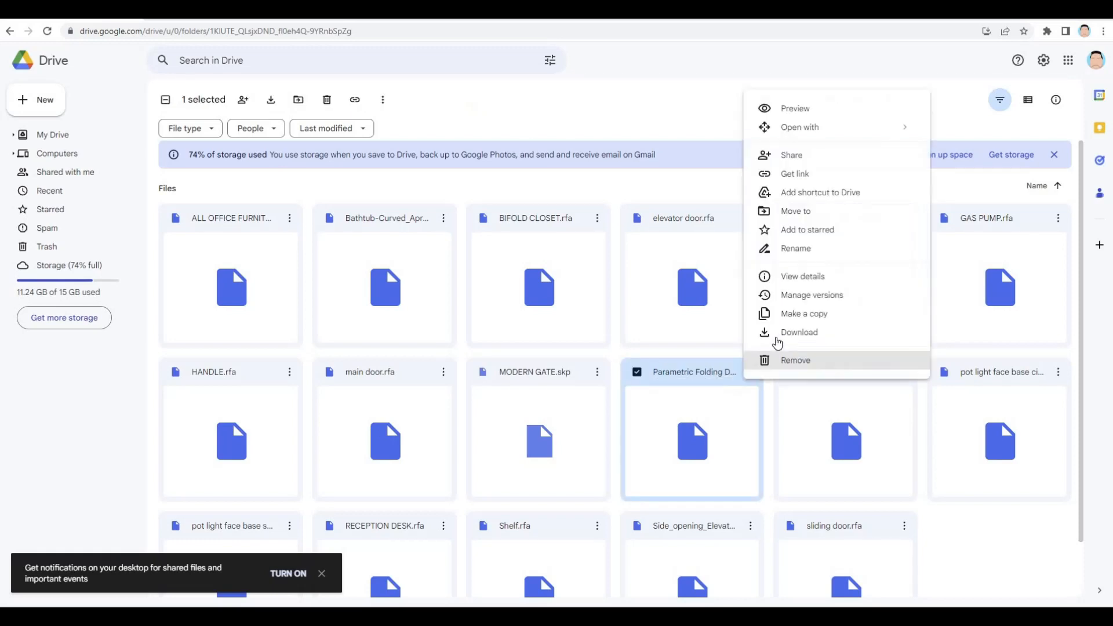
left_click(812, 331)
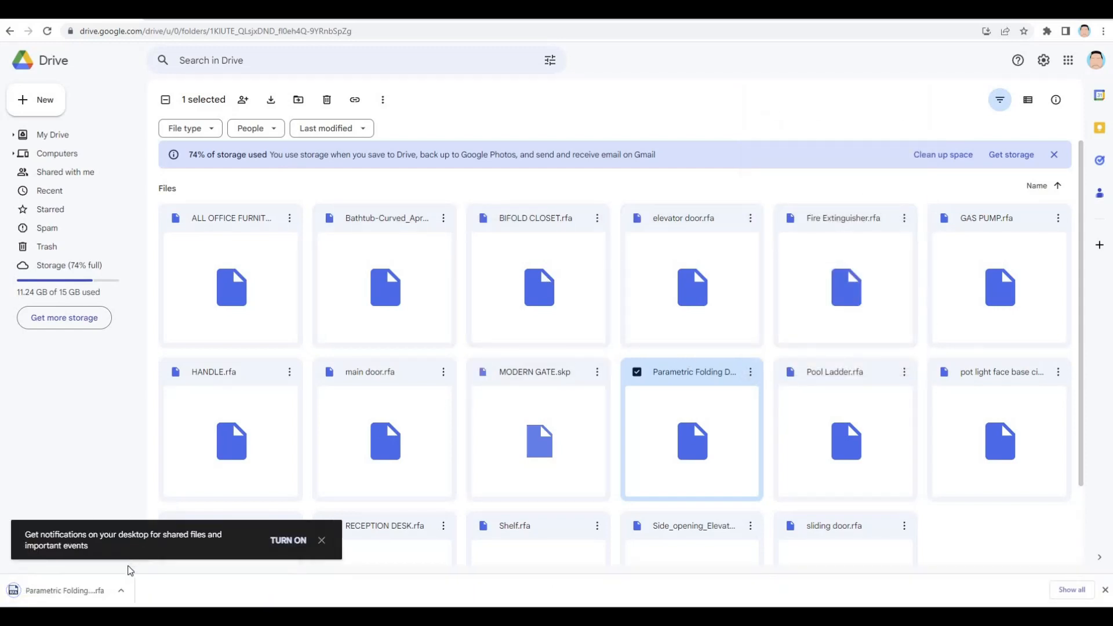
left_click(128, 590)
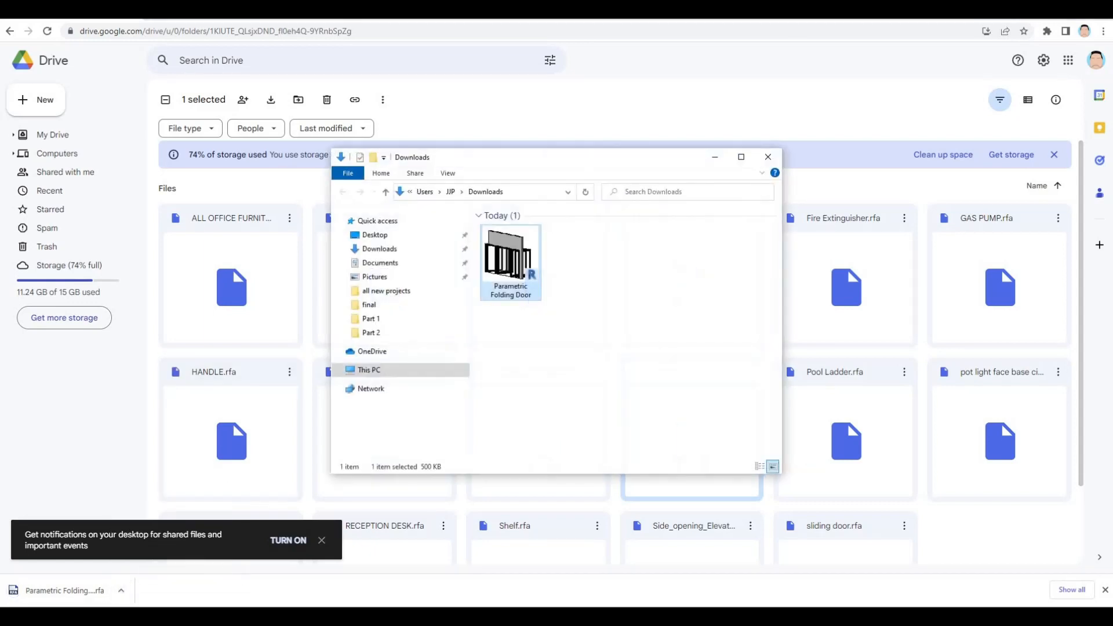
left_click(827, 108)
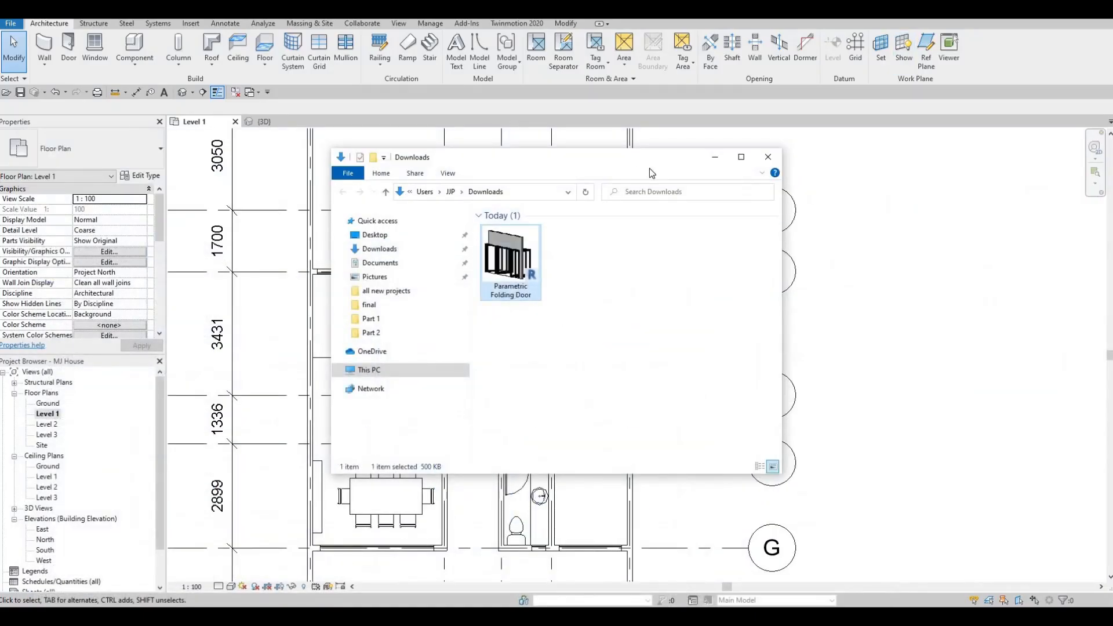
left_click_drag(603, 157, 912, 235)
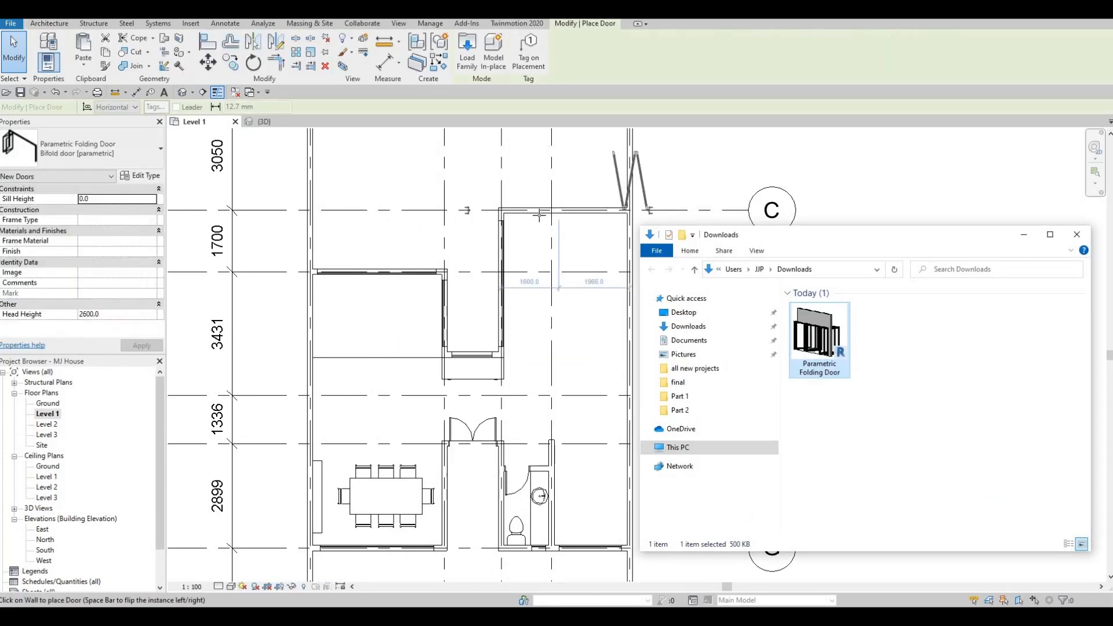
Place a Bifold door [parametric] with its panels folding inward in the wall along grid A on the Level 1 plan
scroll(574, 208, "down", 1)
middle_click_drag(574, 208, 498, 326)
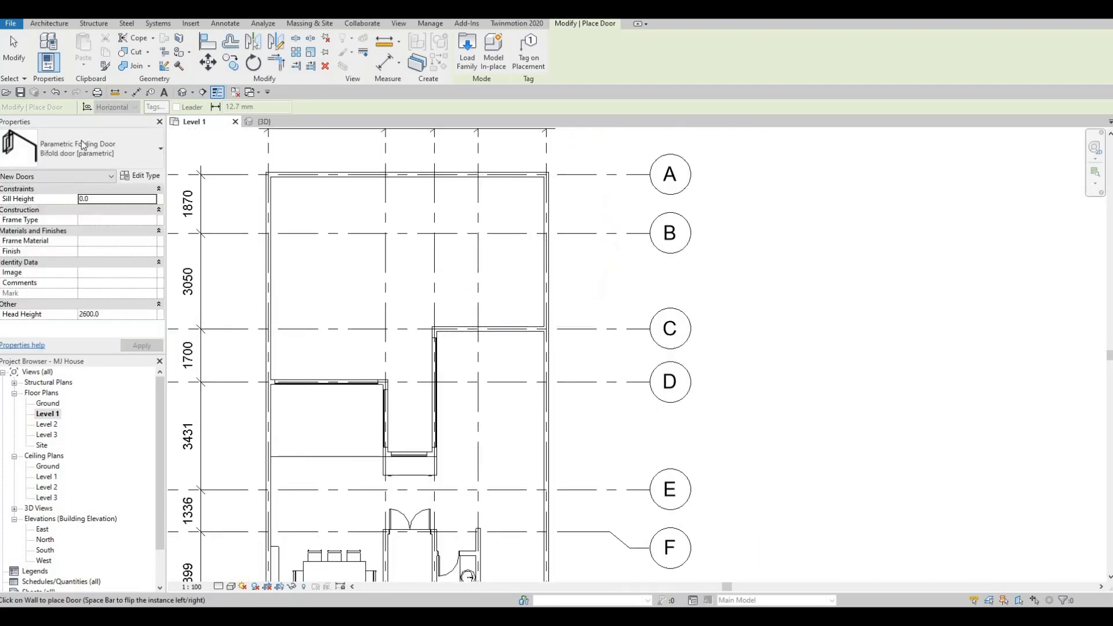
left_click(100, 151)
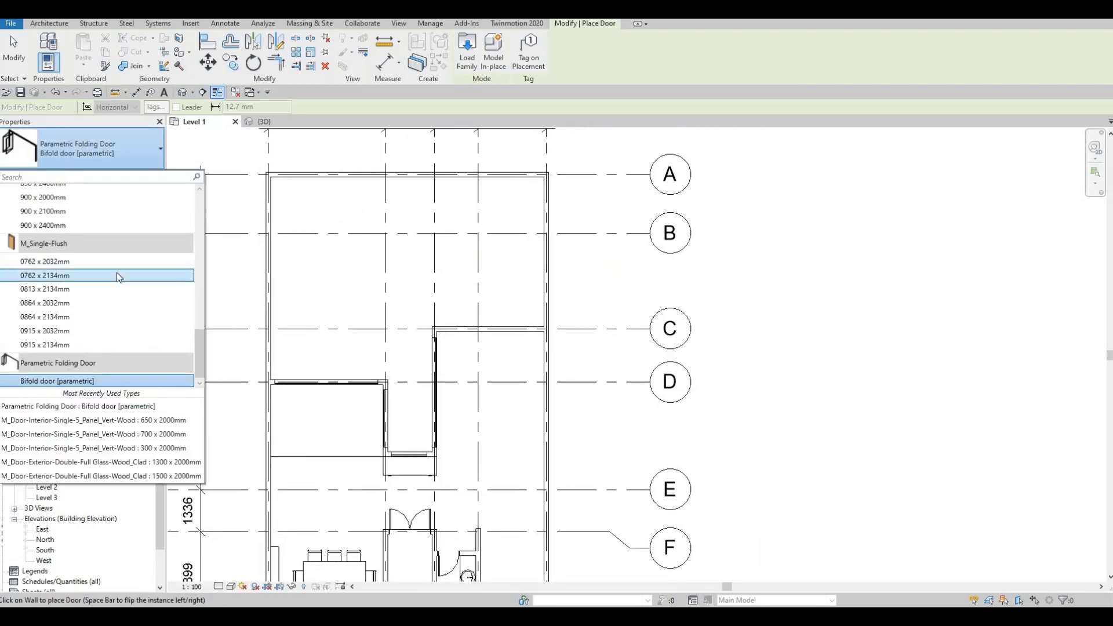
key("Escape")
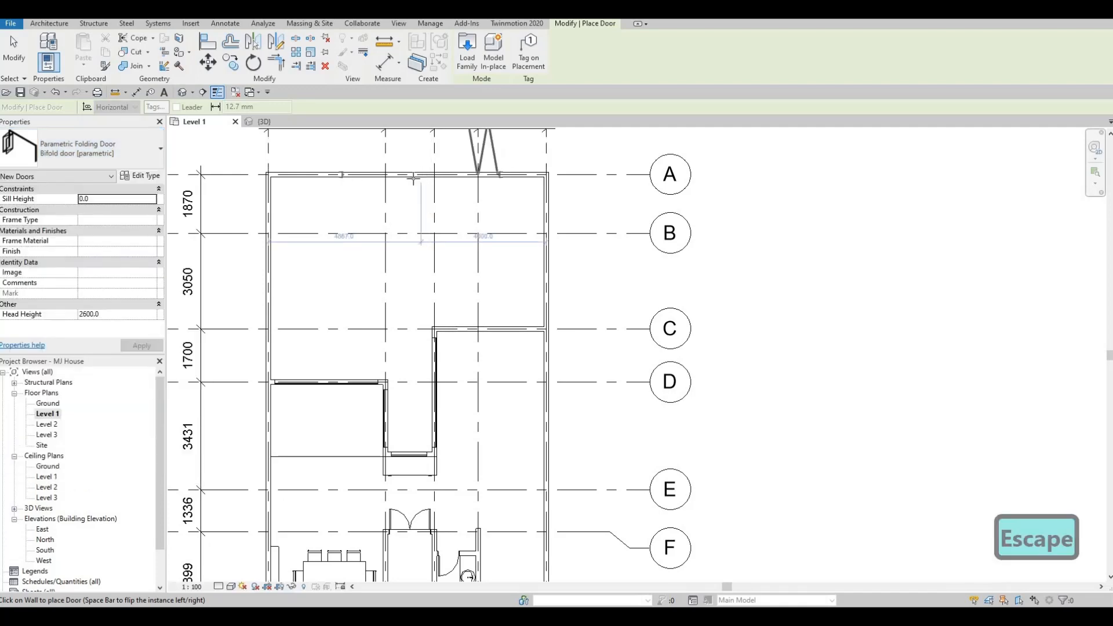
left_click(404, 256)
middle_click_drag(376, 290, 371, 366)
key("Escape")
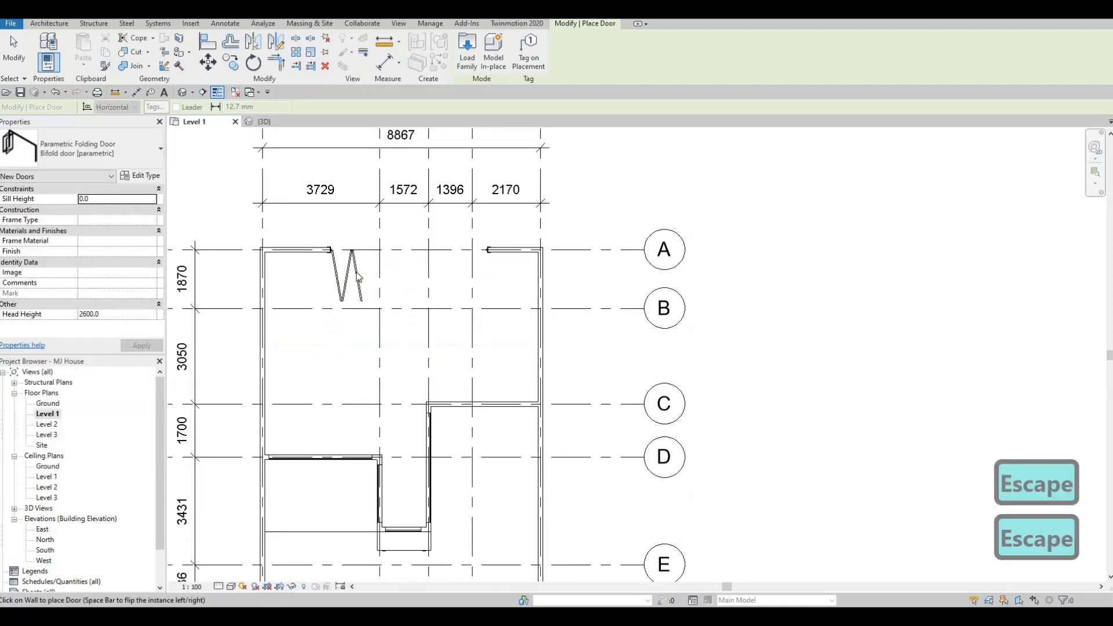
key("Escape")
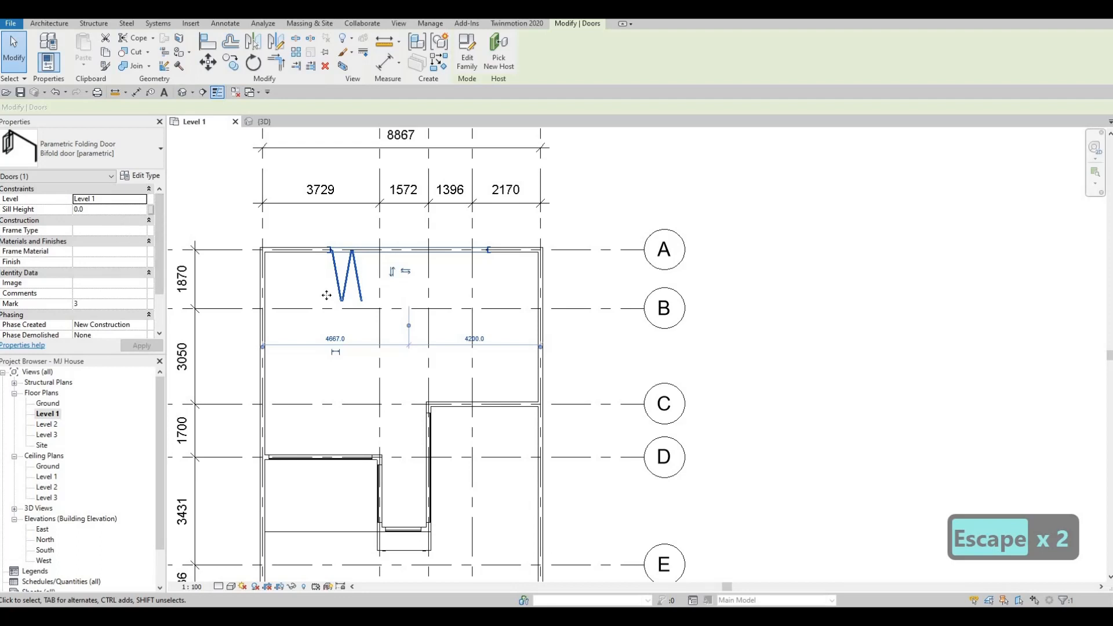
Set the External offset of the Bifold door [parametric] type to 0
left_click(142, 178)
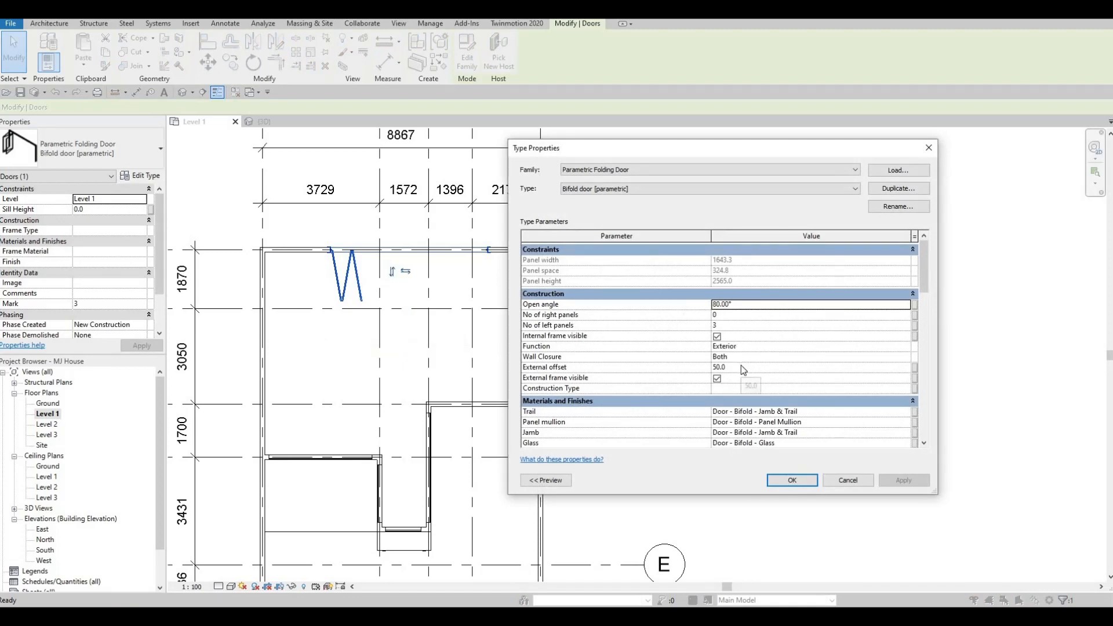
left_click(741, 366)
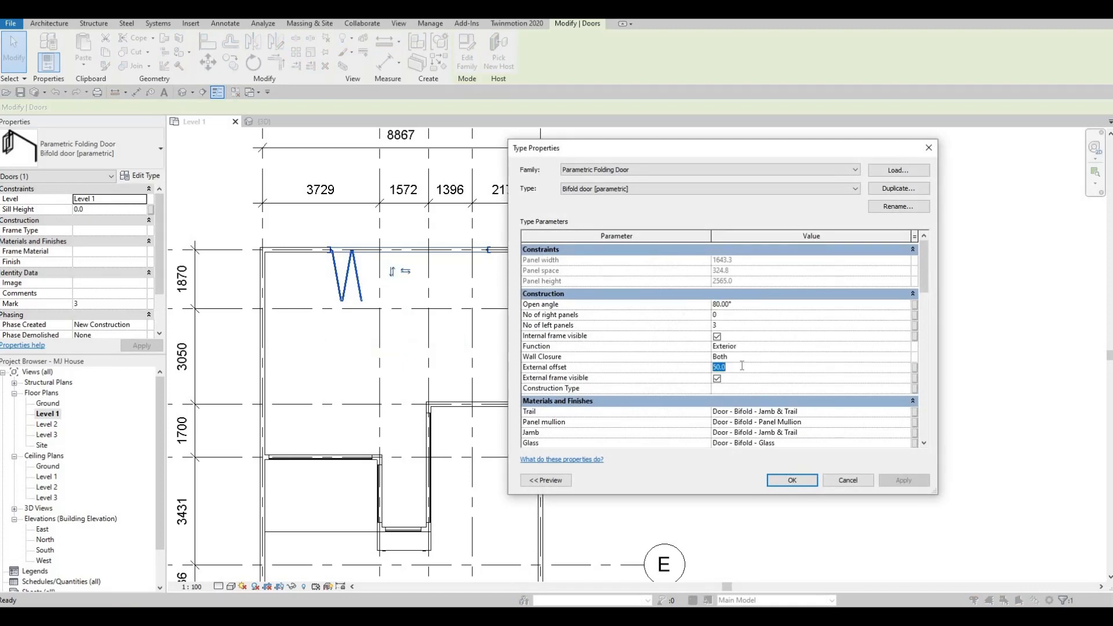
type("0")
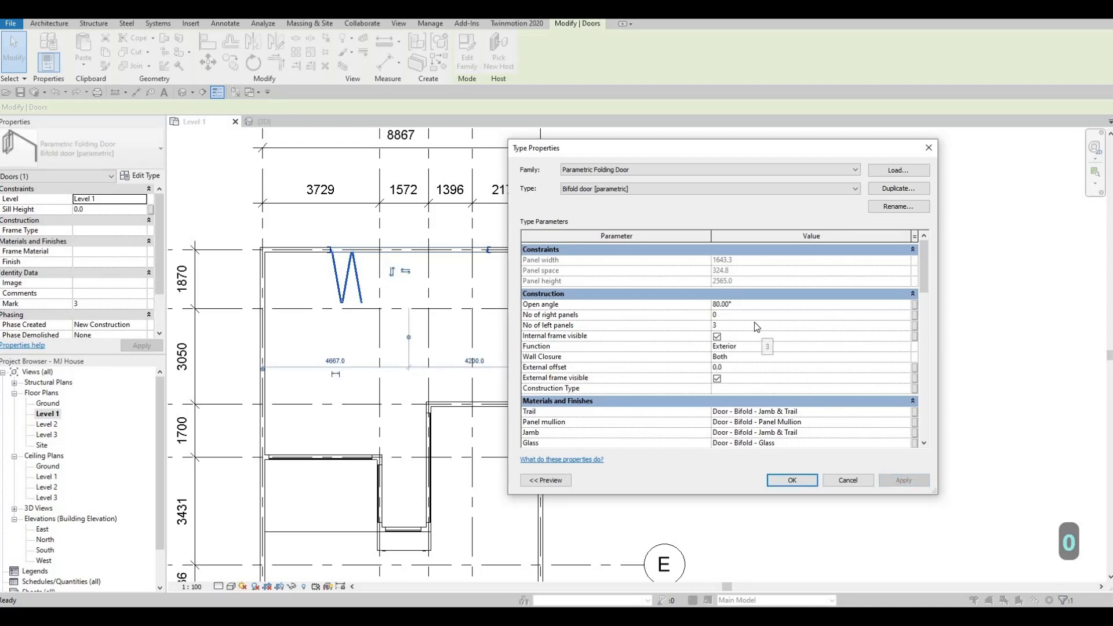
Set the Width of the Bifold door [parametric] type to 4500 mm and accept the type properties
scroll(805, 356, "down", 3)
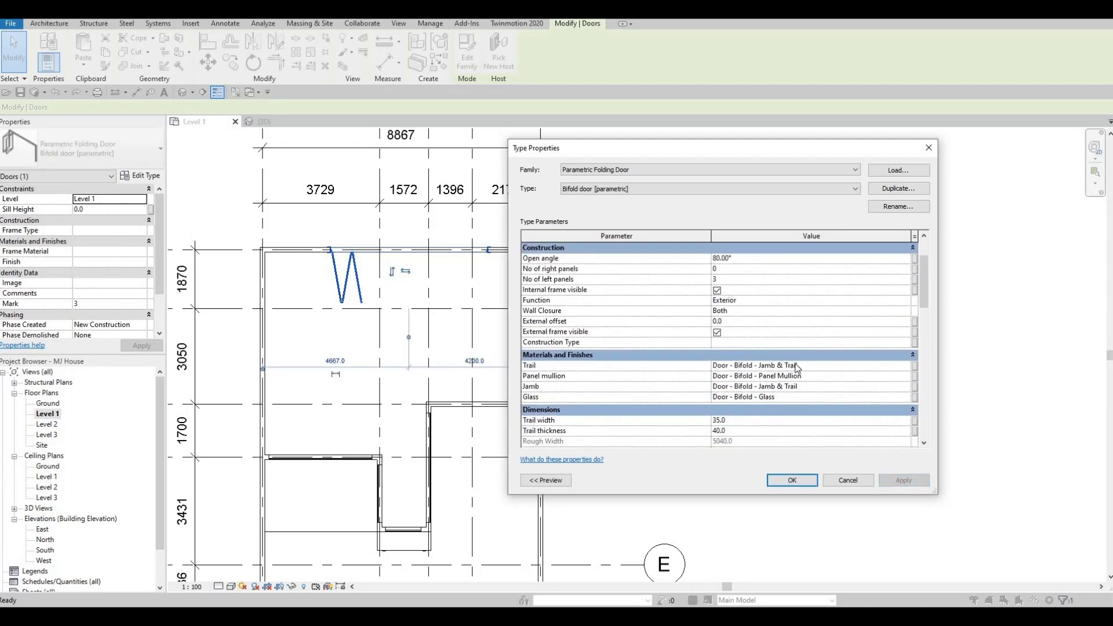
scroll(795, 368, "down", 4)
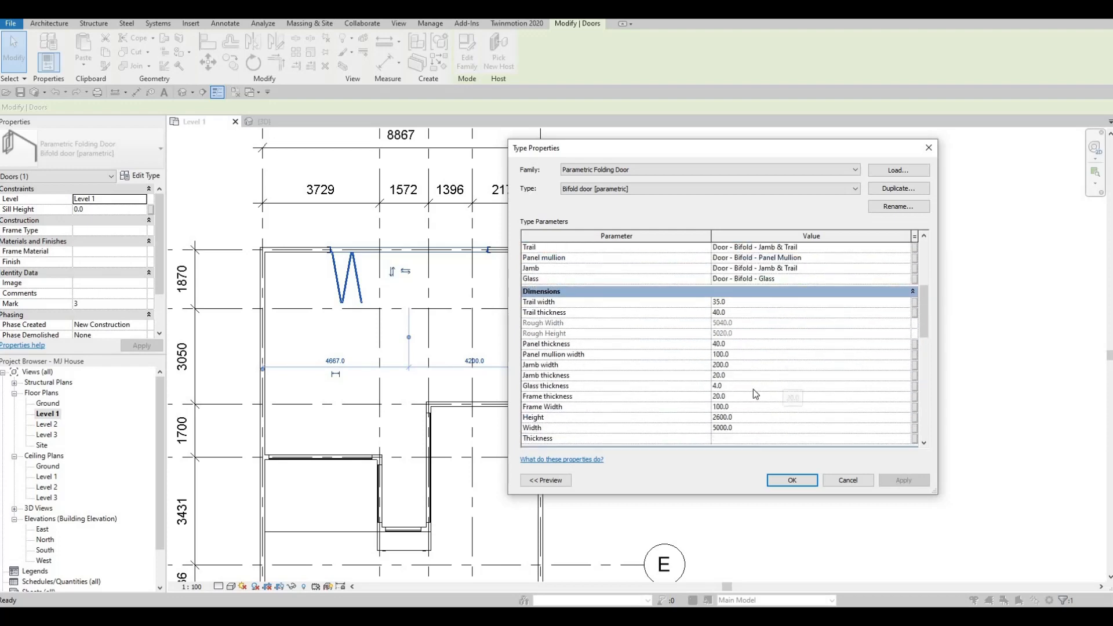
left_click(770, 429)
type("4500")
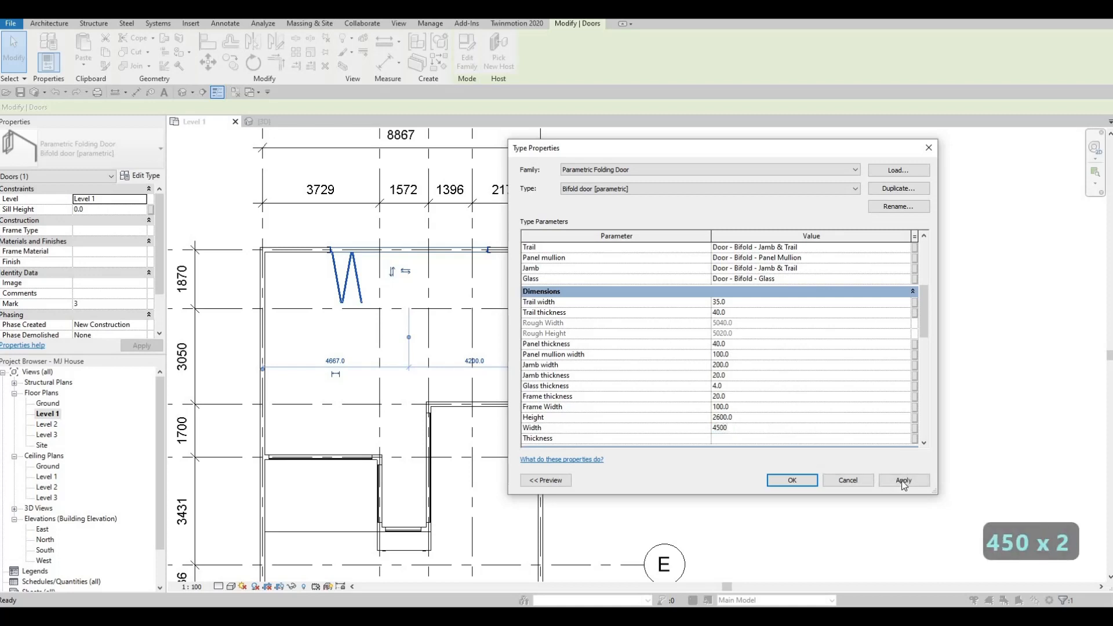
key("Return")
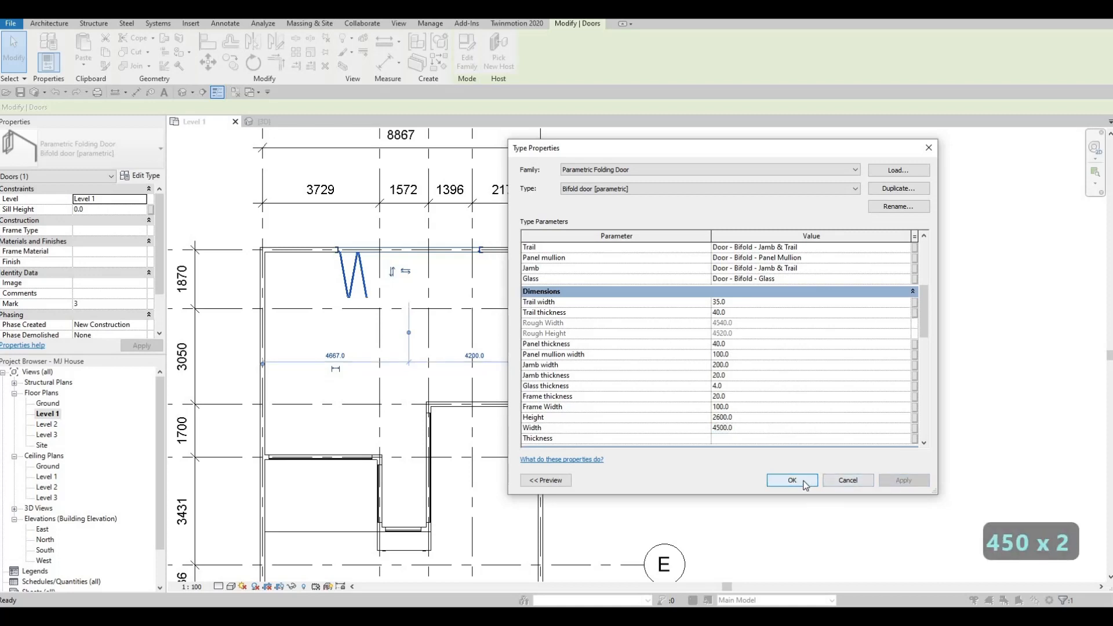
left_click(792, 480)
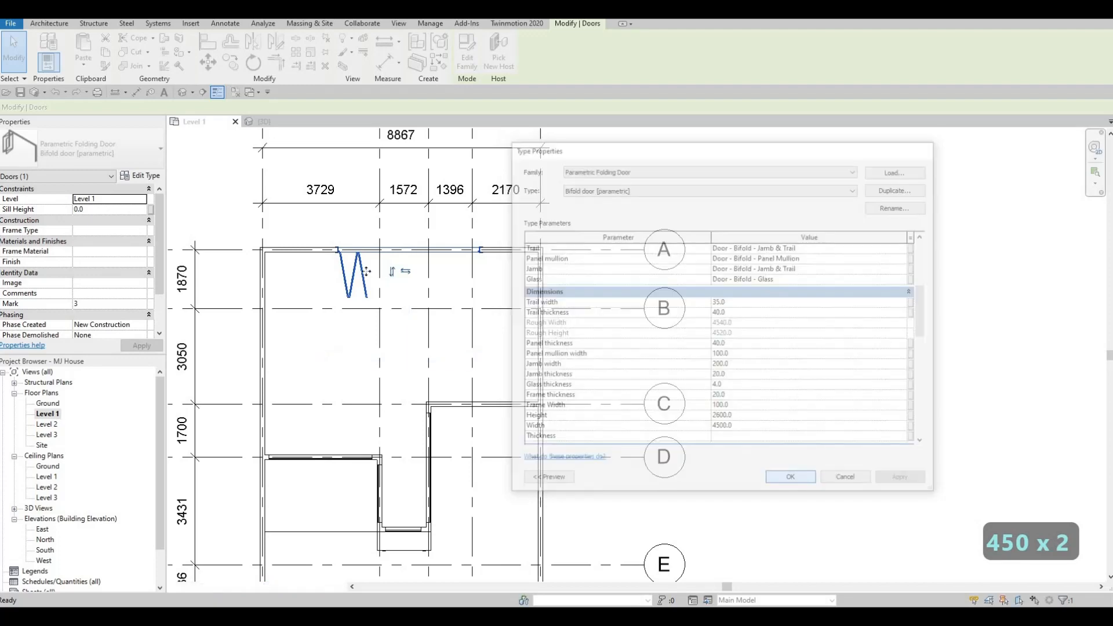
Reopen the type properties of the folding door on grid A and set its Width to 3000 mm
key("Escape")
left_click(357, 272)
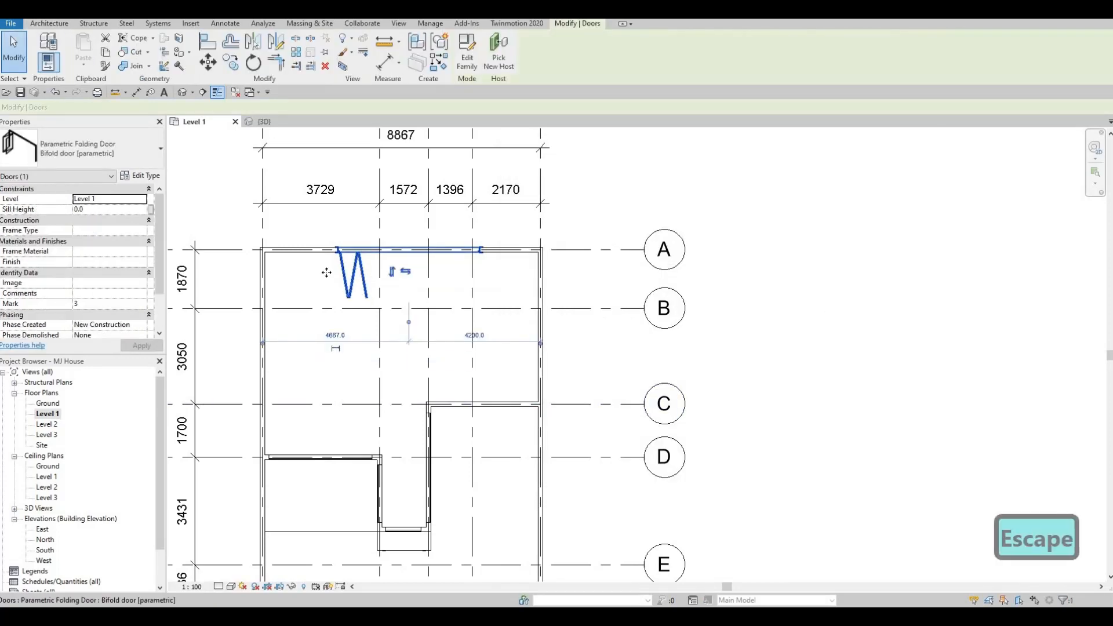
scroll(120, 257, "down", 2)
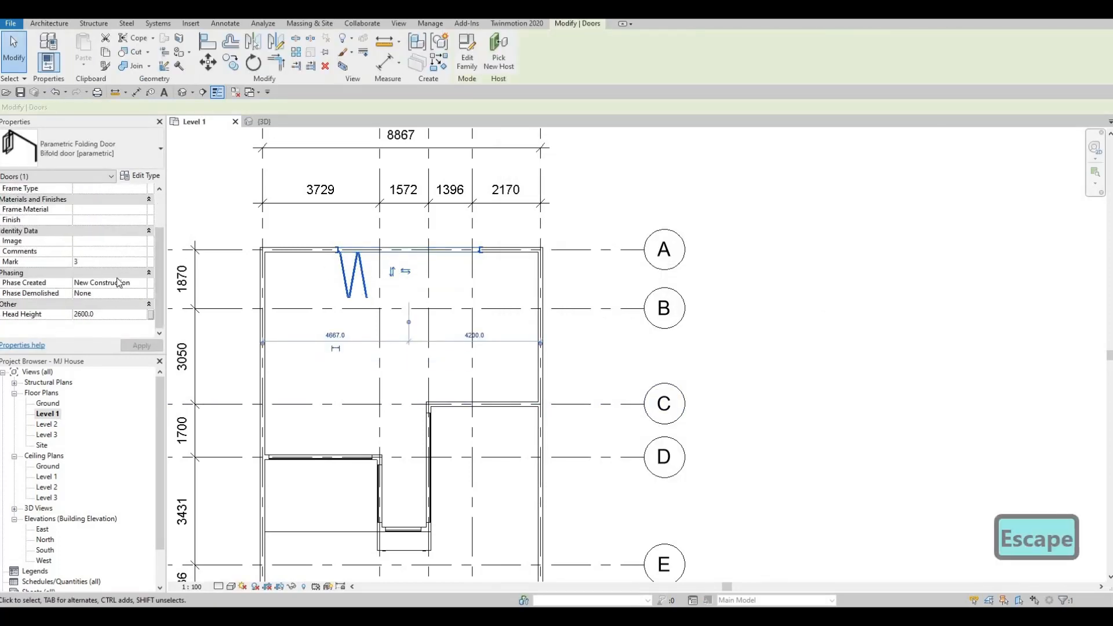
left_click(120, 315)
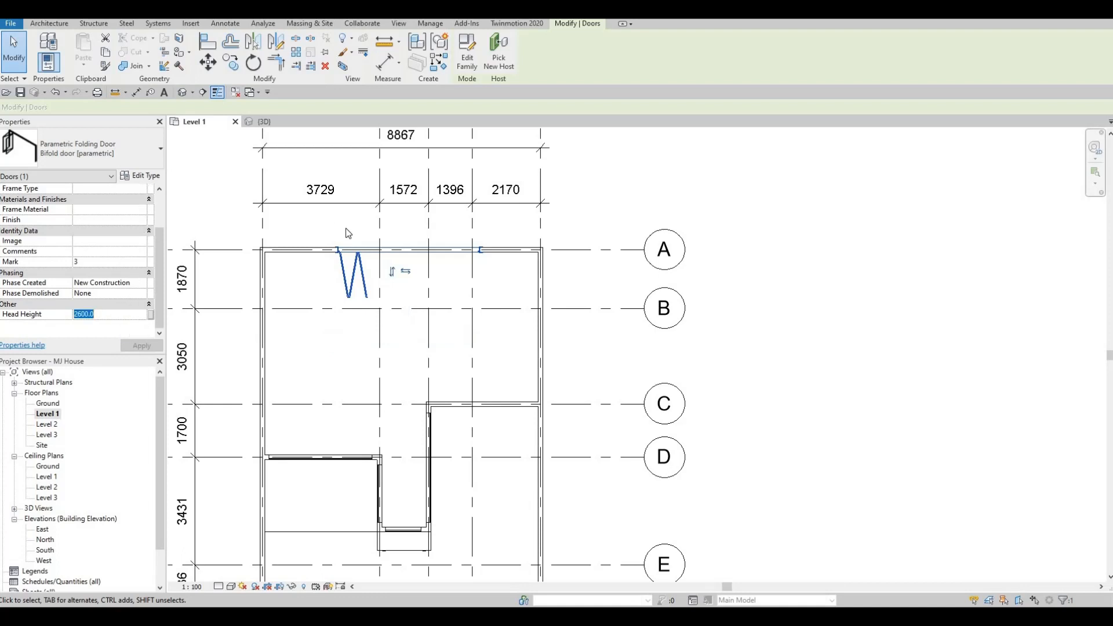
left_click(141, 176)
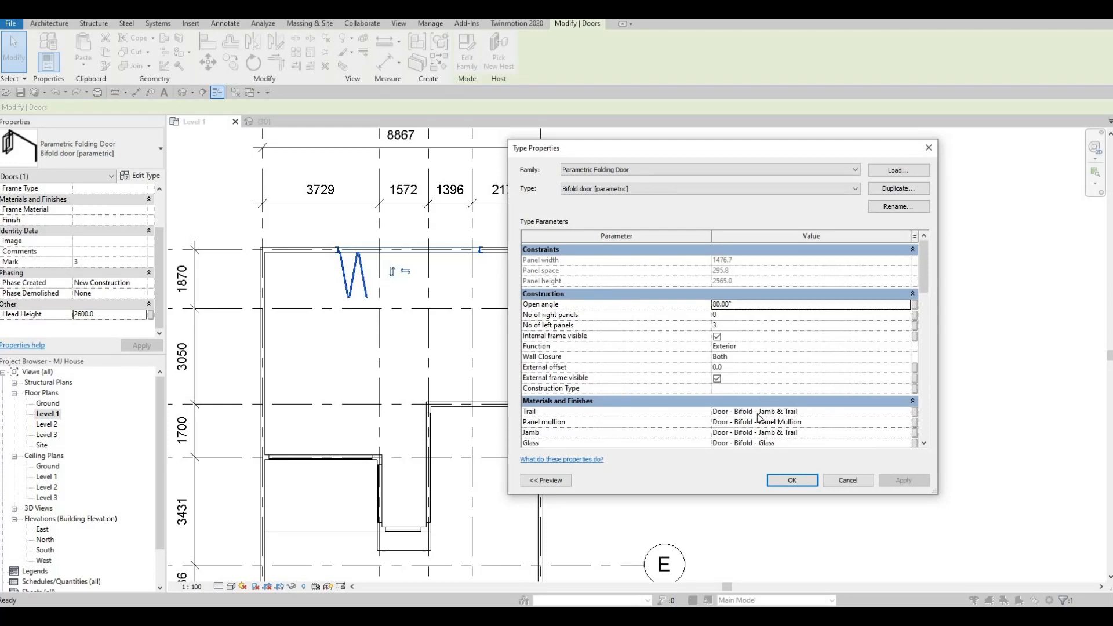
scroll(757, 417, "down", 10)
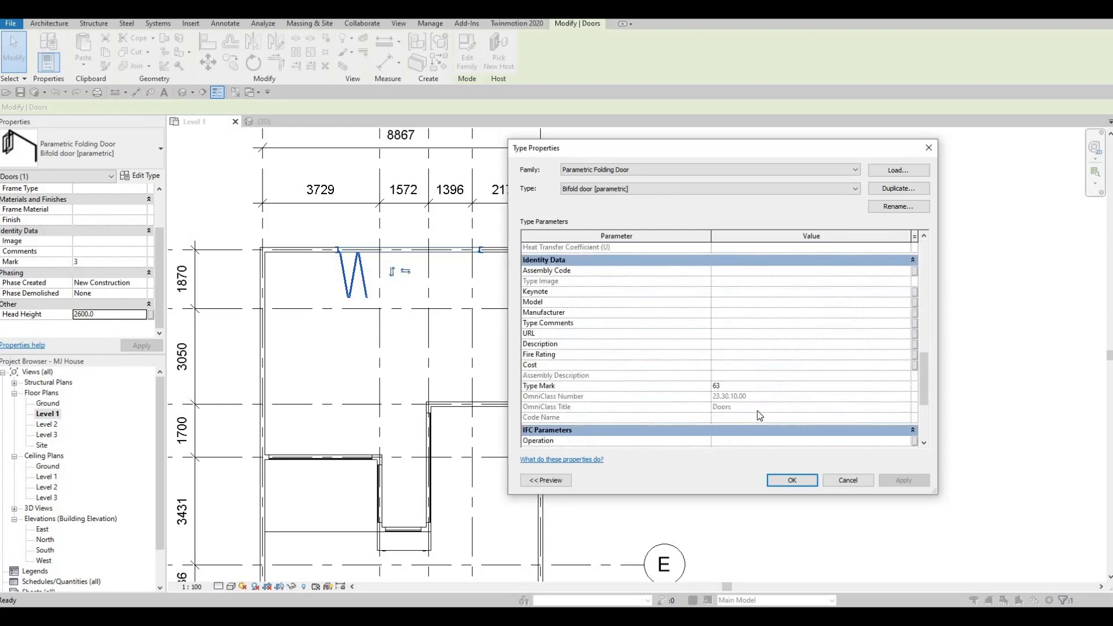
scroll(757, 410, "down", 2)
scroll(764, 389, "up", 5)
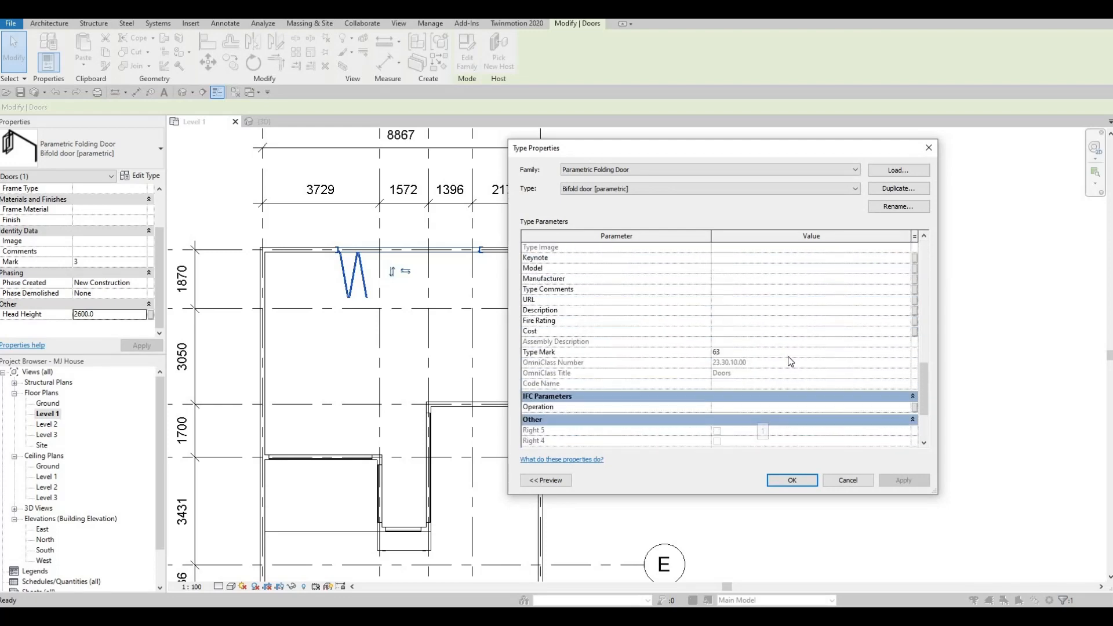
scroll(792, 363, "up", 8)
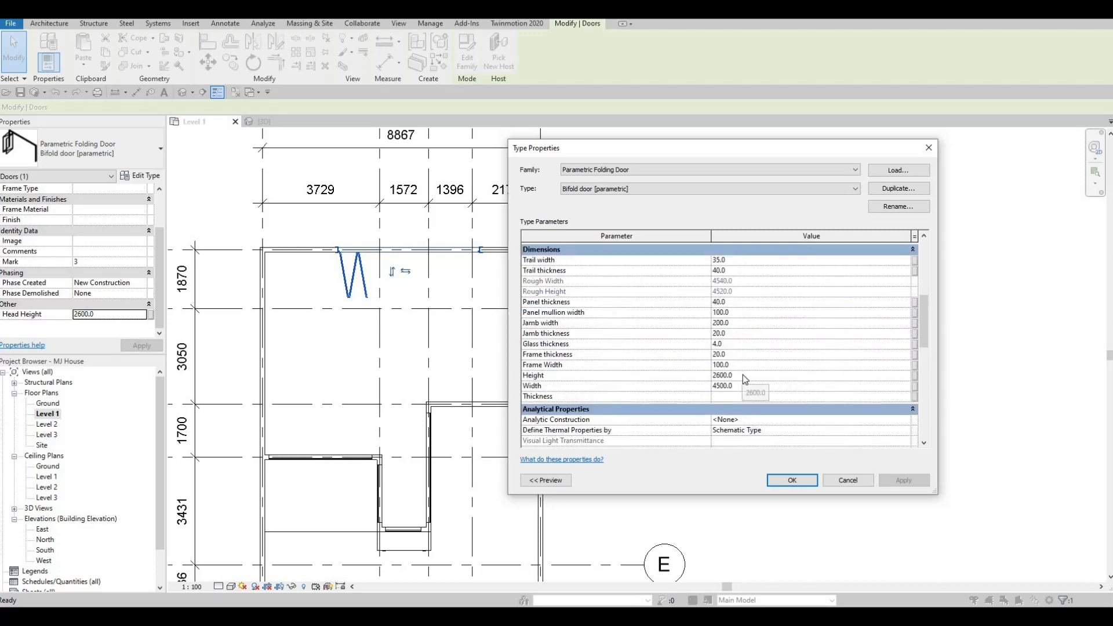
left_click(747, 386)
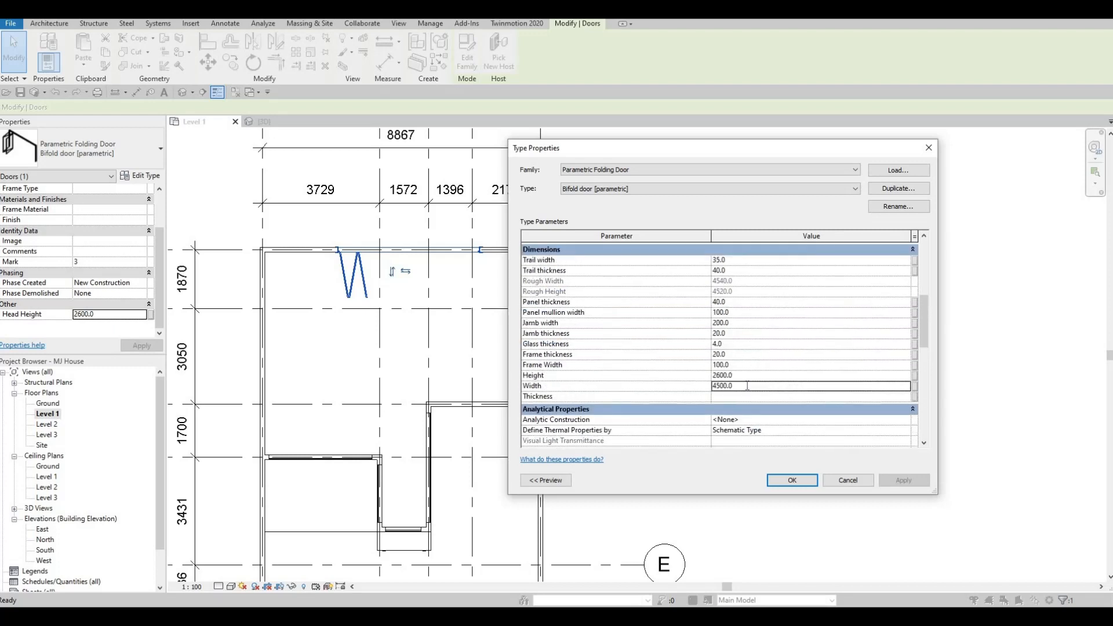
type("3000")
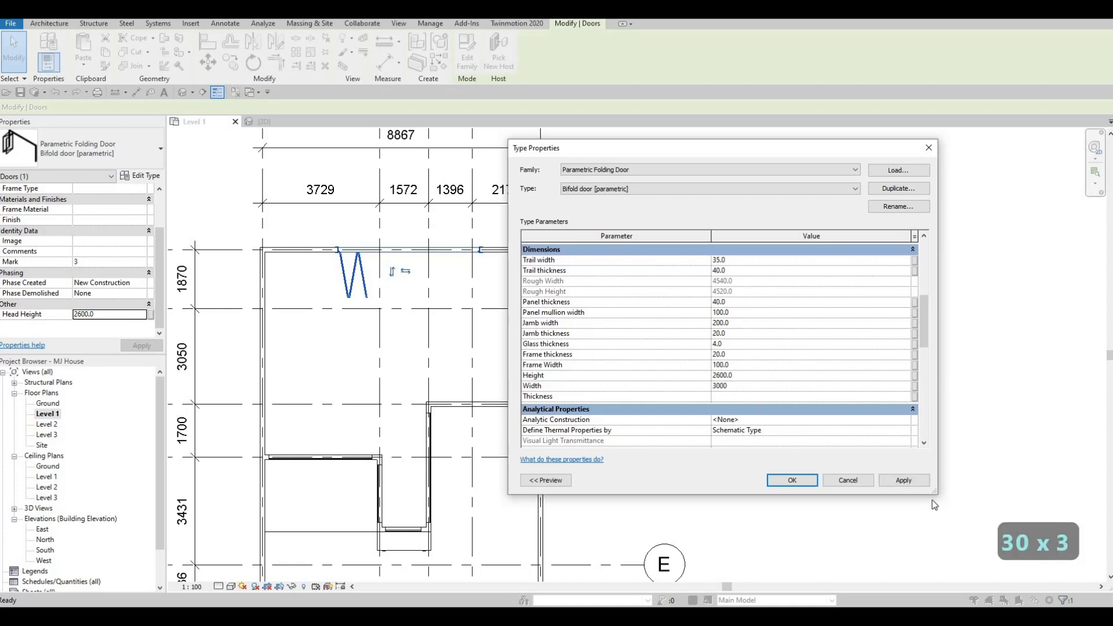
left_click(900, 485)
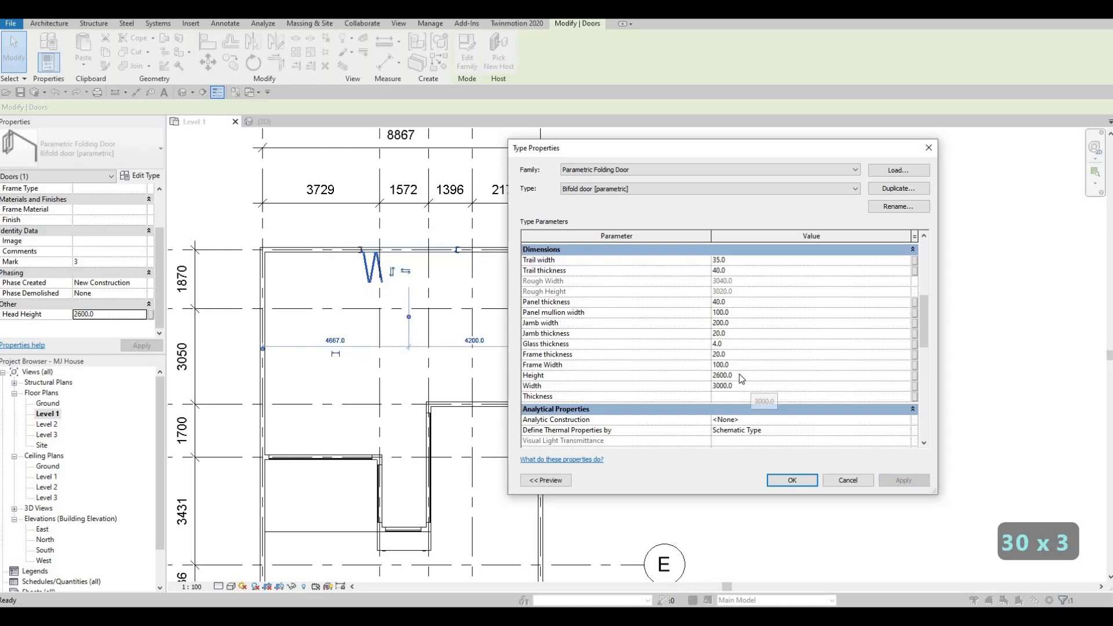
Set the Height of the folding door type to 2400 mm
left_click(740, 375)
type("2400")
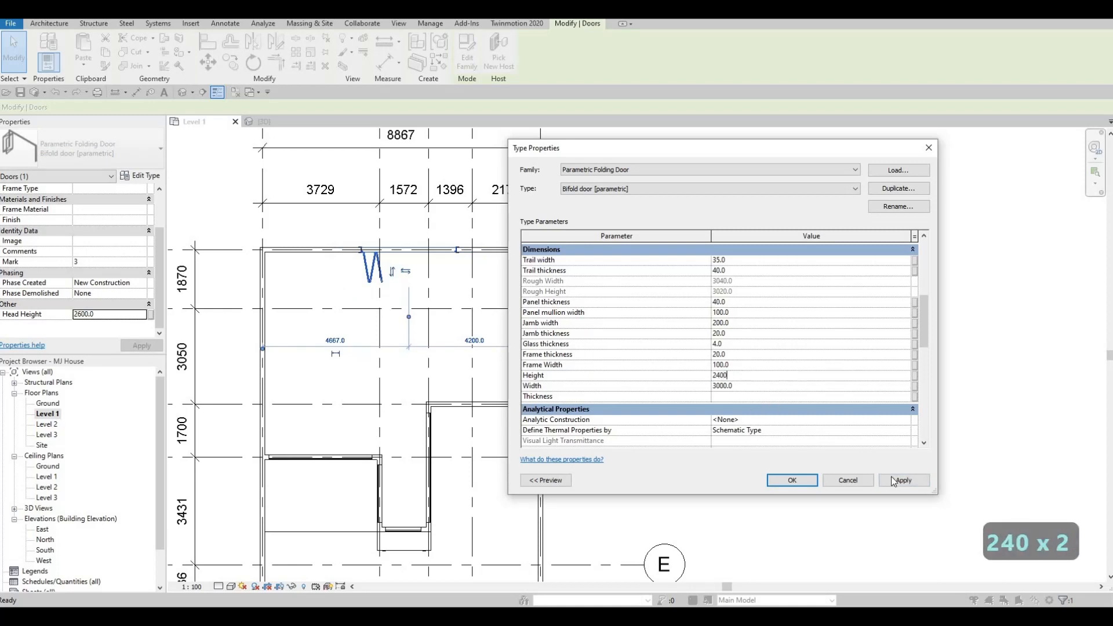
left_click(893, 480)
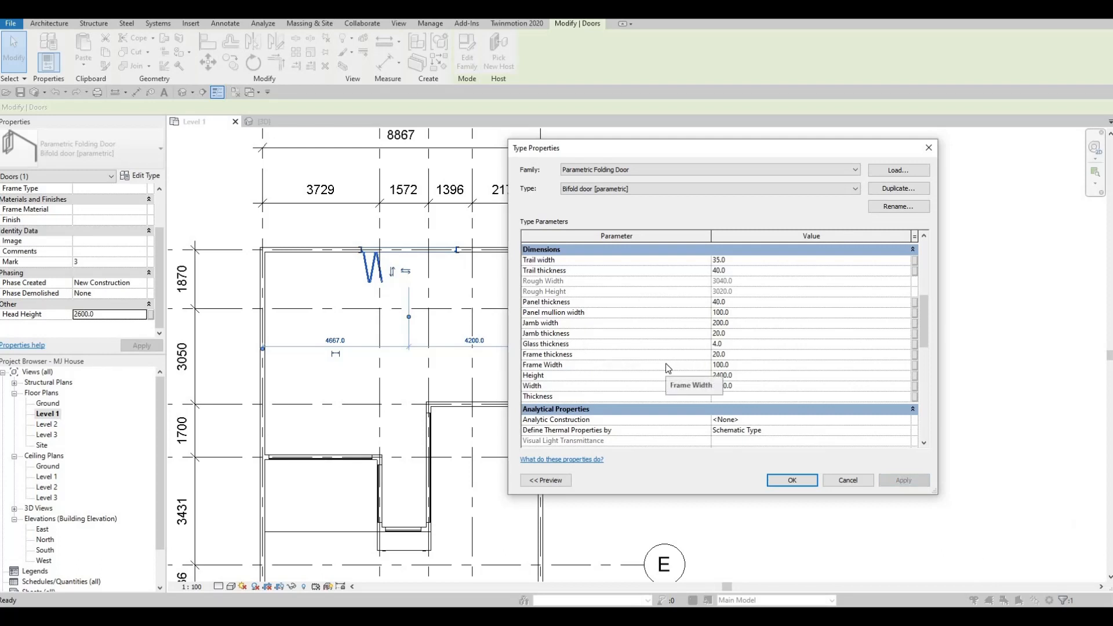
Set No of left panels to 4 for the Bifold door [parametric] type, accept the type properties and dismiss the save reminder
scroll(669, 368, "up", 5)
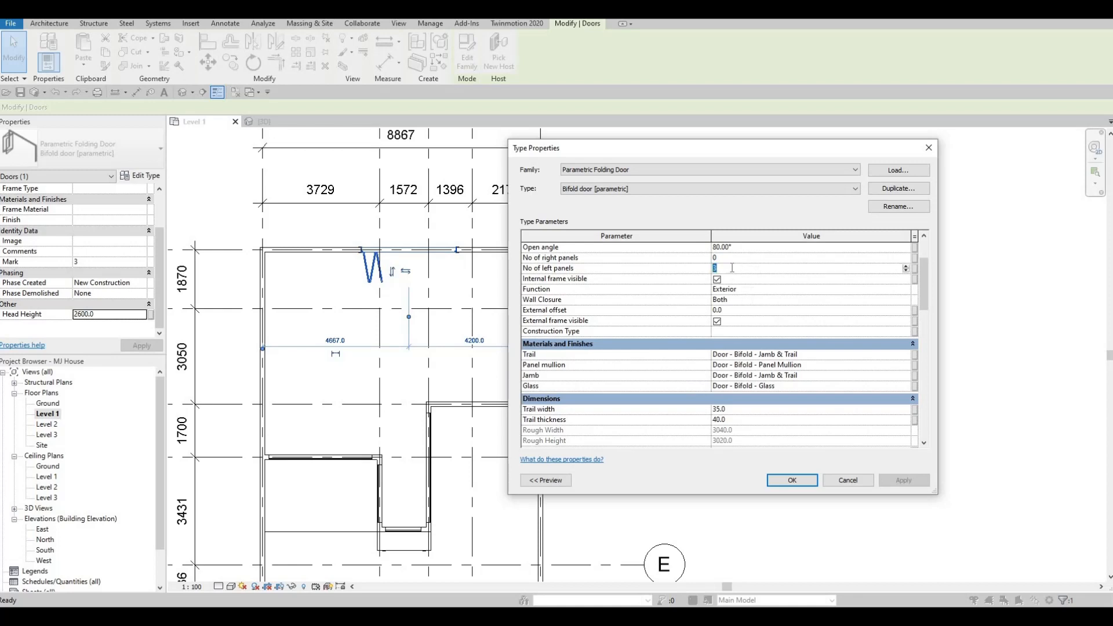
type("4")
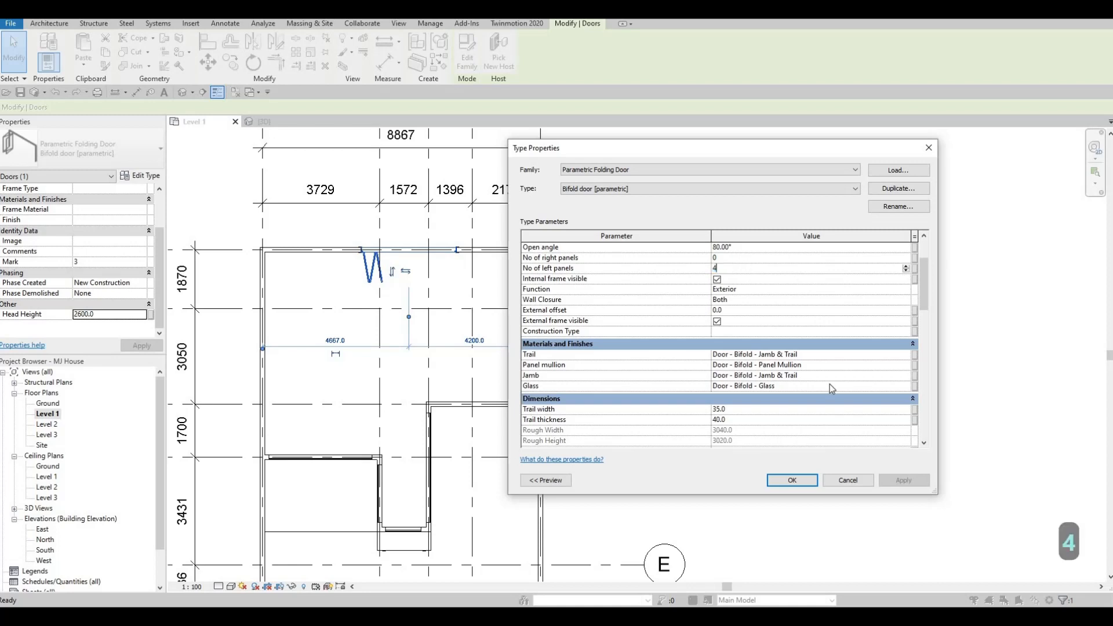
left_click(905, 483)
left_click(792, 480)
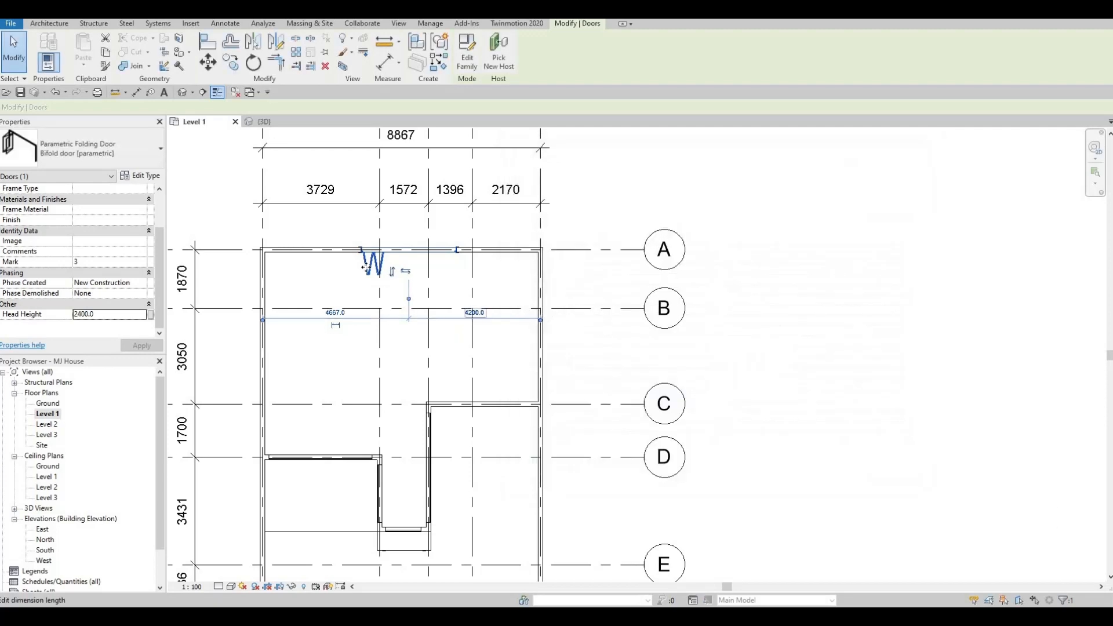
key("Escape")
key("Escape")
key("Escape")
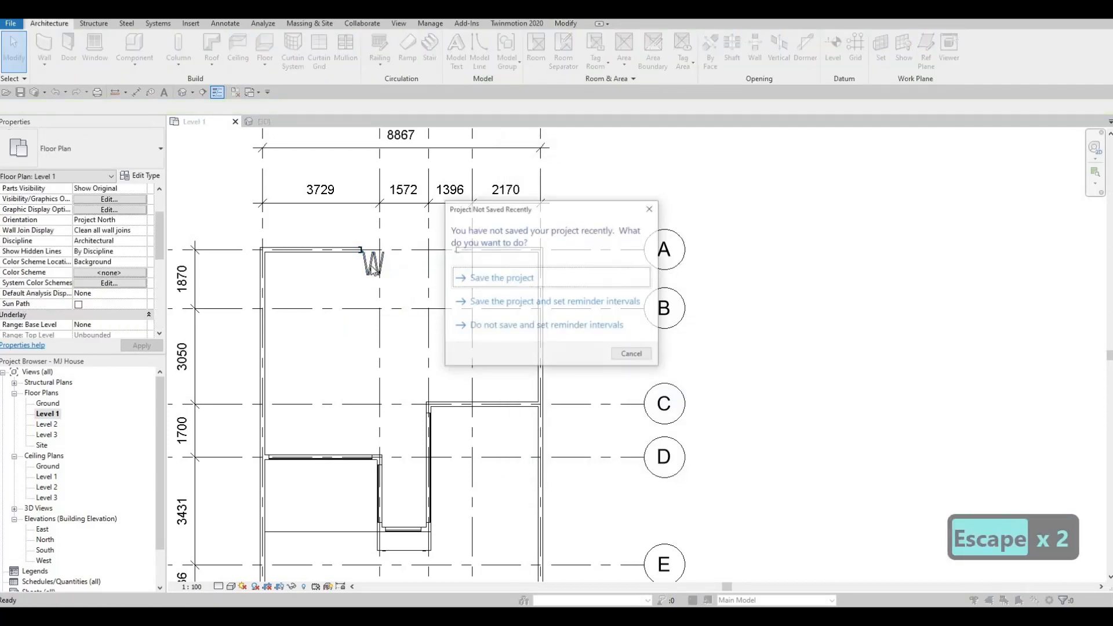
Rehost the folding door from grid A to the wall on grid C between grids 3 and 5, with its panels opening towards grid B
left_click(375, 268)
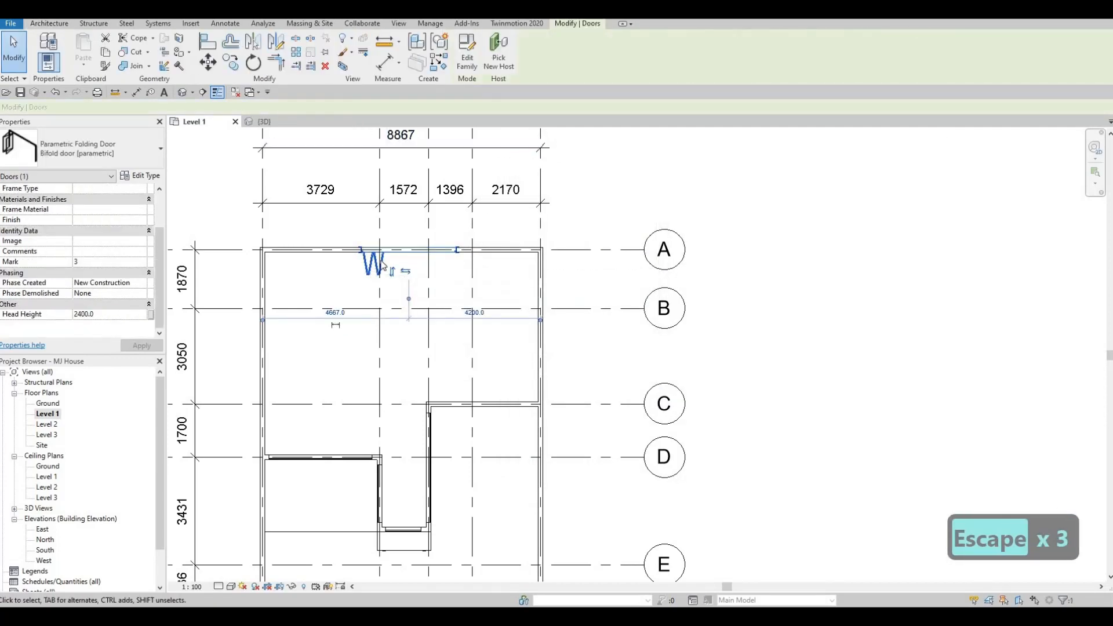
left_click(504, 62)
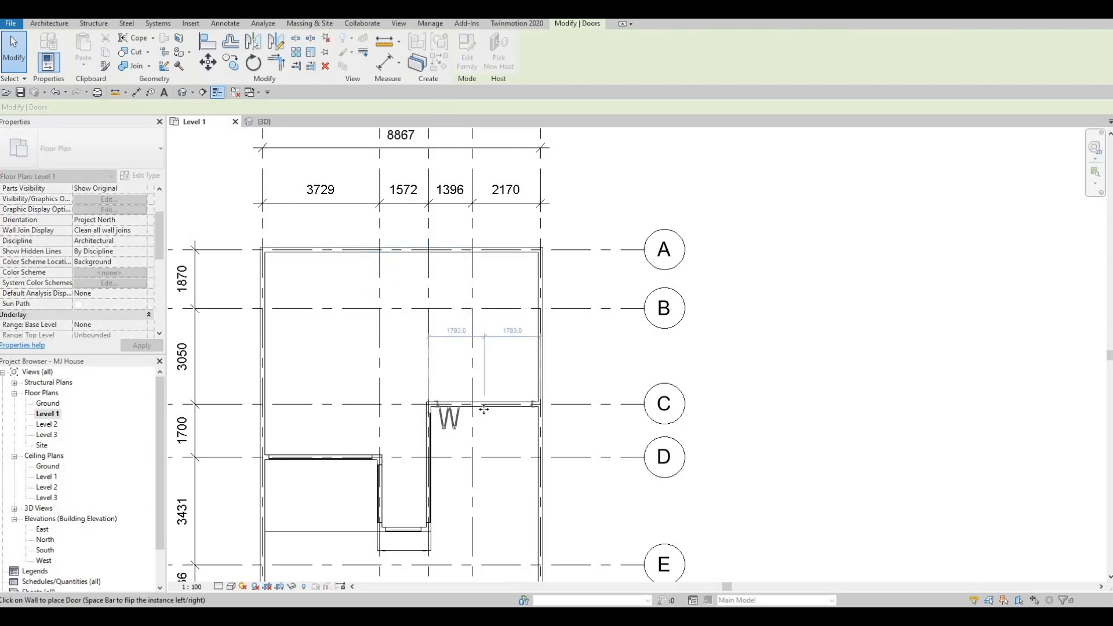
left_click(482, 419)
key("space")
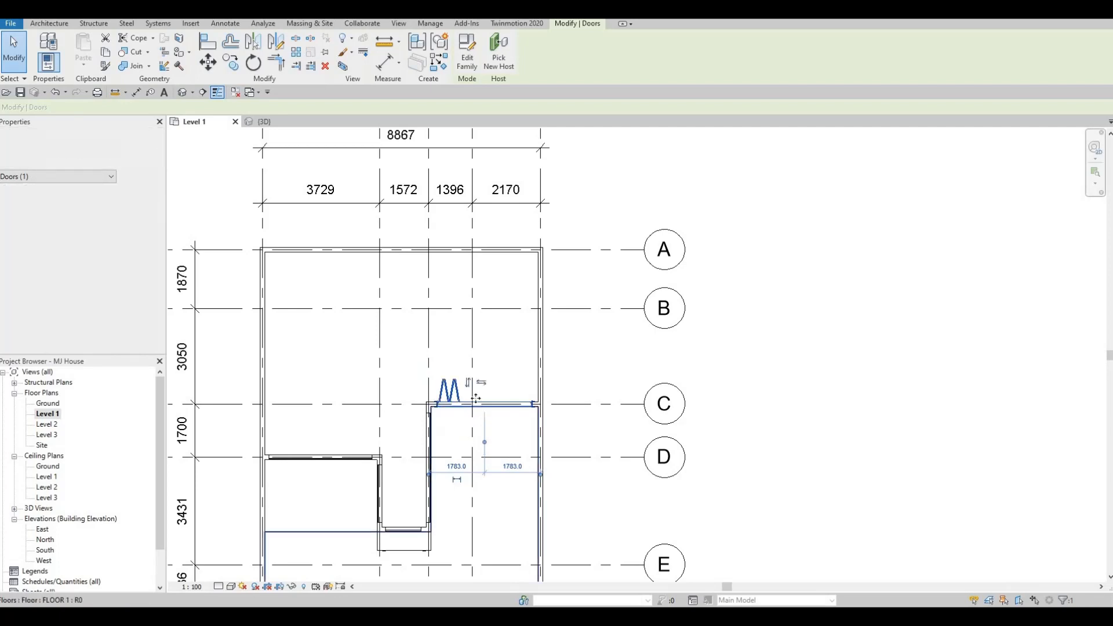
scroll(464, 404, "up", 4)
key("Escape")
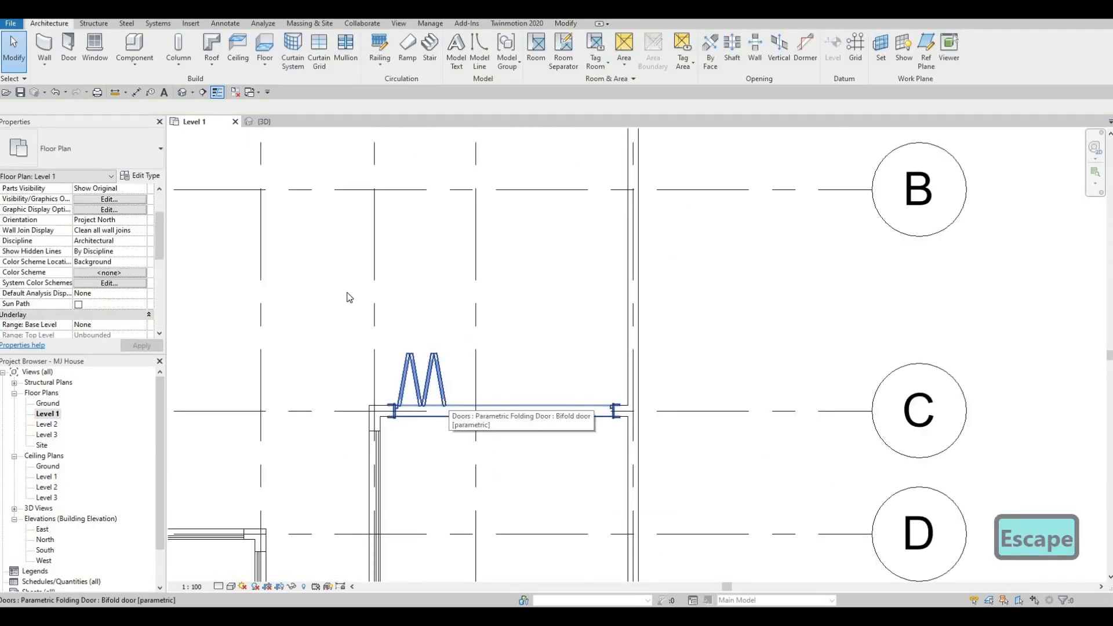
Examine the rehosted folding door on the grid C wall from several angles in the 3D view
left_click(264, 122)
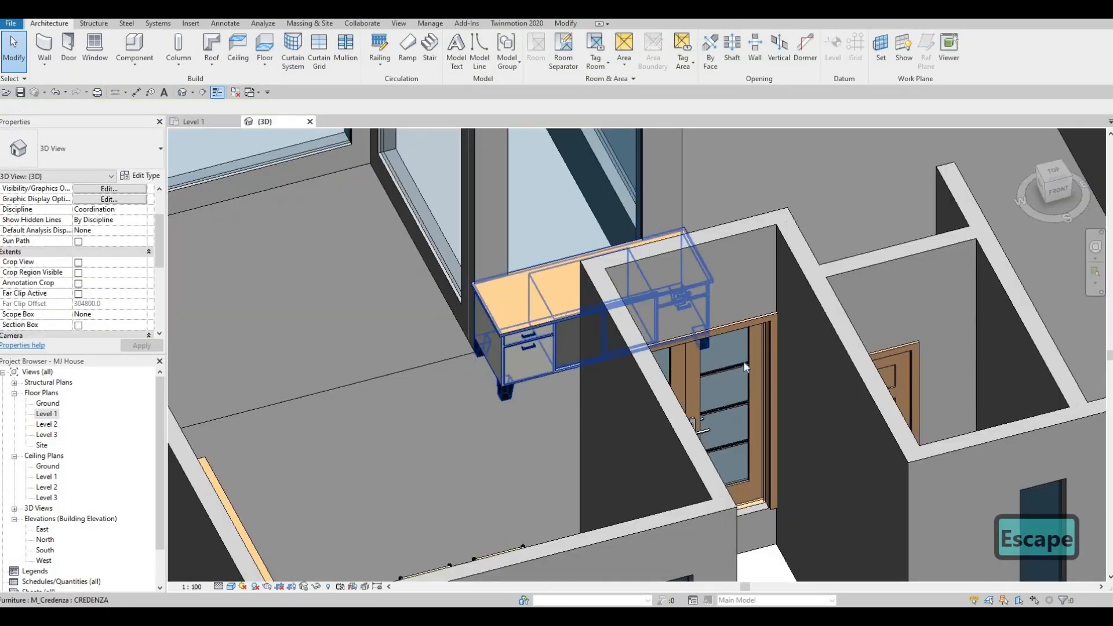
scroll(743, 363, "up", 3)
scroll(631, 369, "down", 5)
middle_click_drag(754, 464, 660, 314, "shift")
scroll(660, 313, "up", 3)
left_click(615, 313)
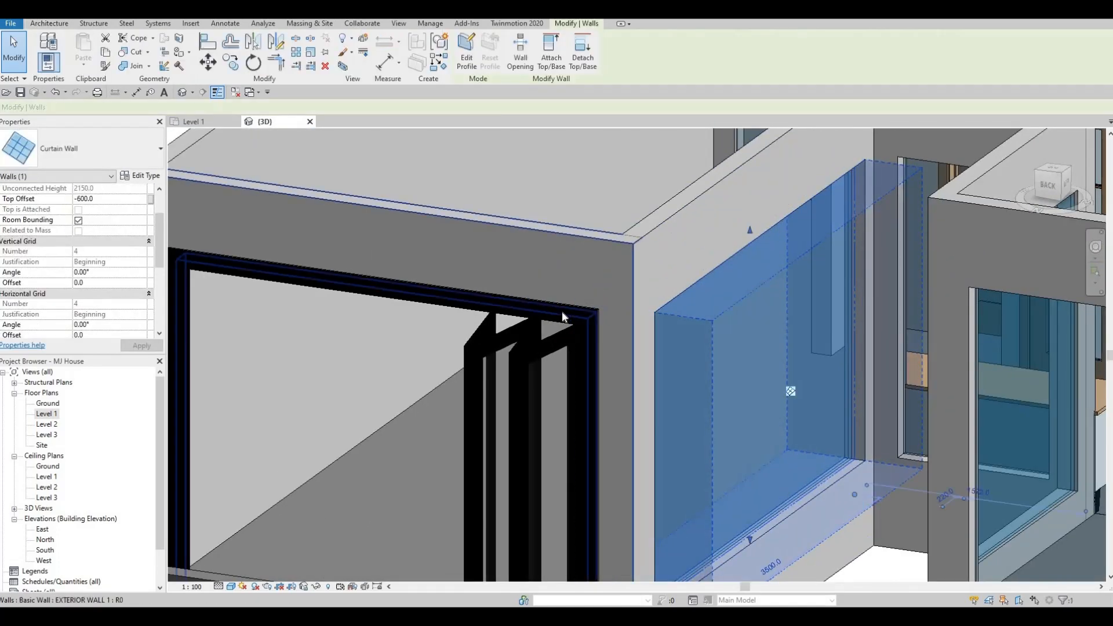
scroll(572, 331, "down", 5)
middle_click_drag(580, 382, 733, 452, "shift")
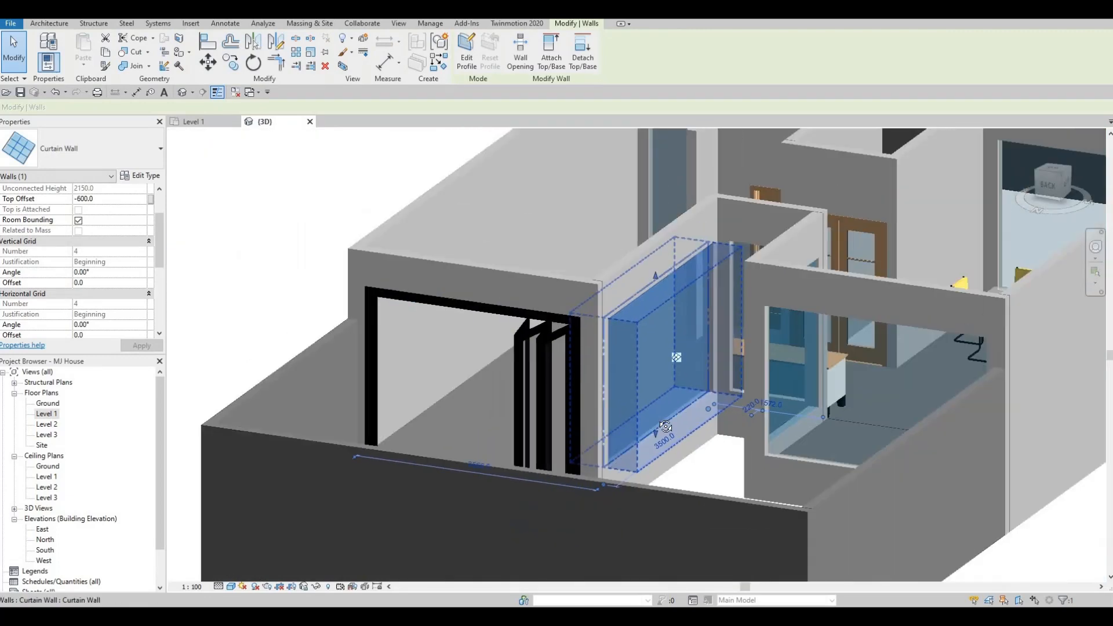
key("Escape")
scroll(733, 452, "up", 5)
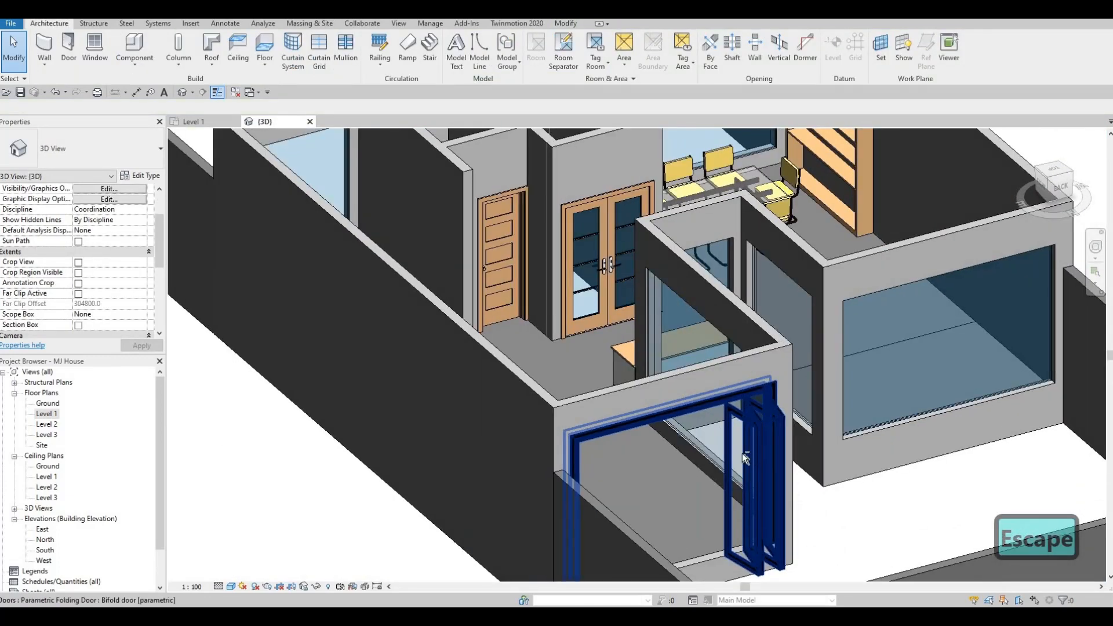
middle_click_drag(498, 442, 426, 425, "shift")
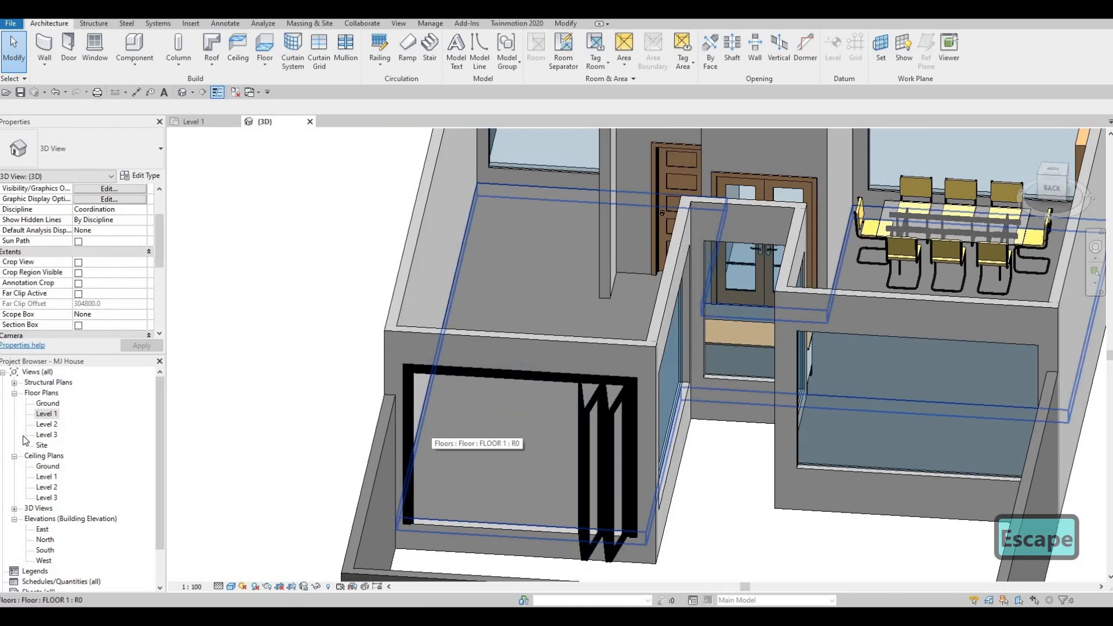
Flip the folding door in the Level 1 plan so its panels stack at the grid 5 end, and check it in 3D
double_click(46, 413)
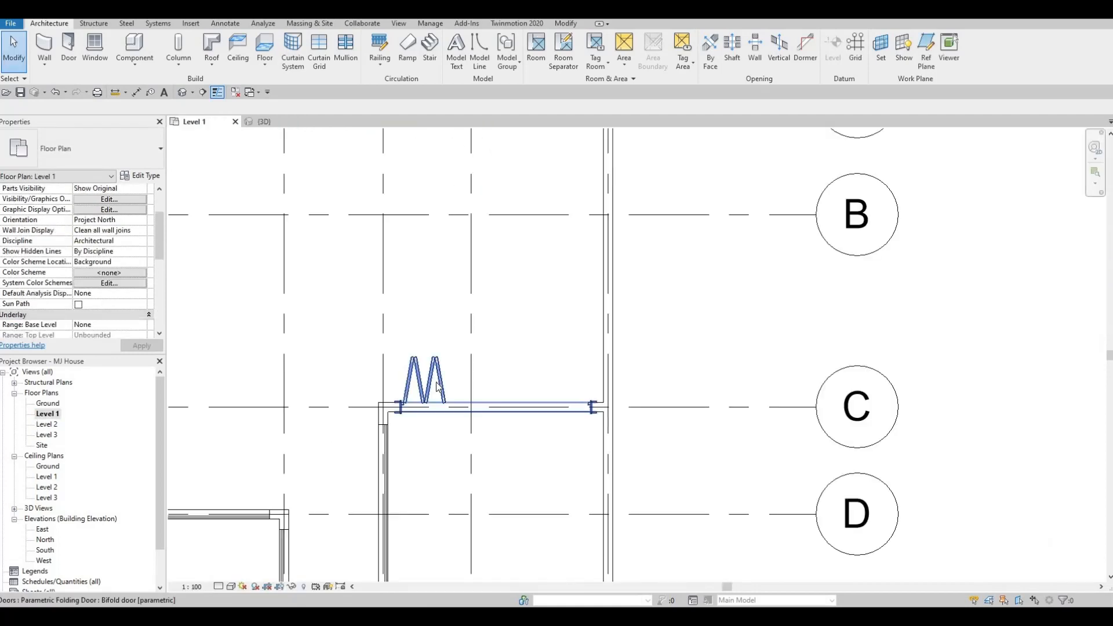
left_click(485, 380)
key("space")
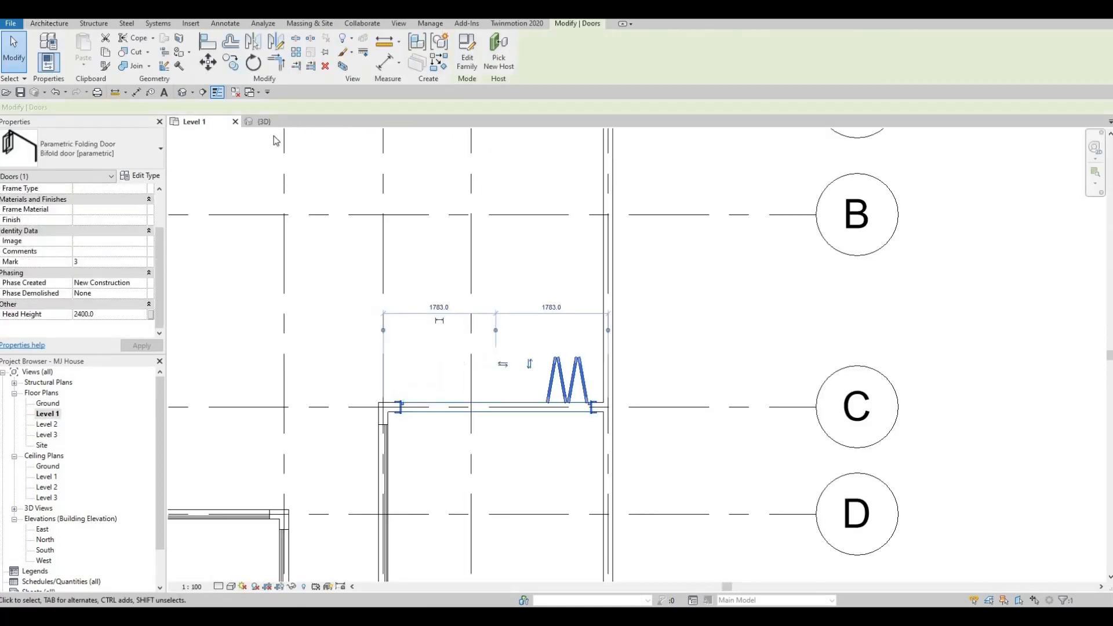
key("ctrl+Tab")
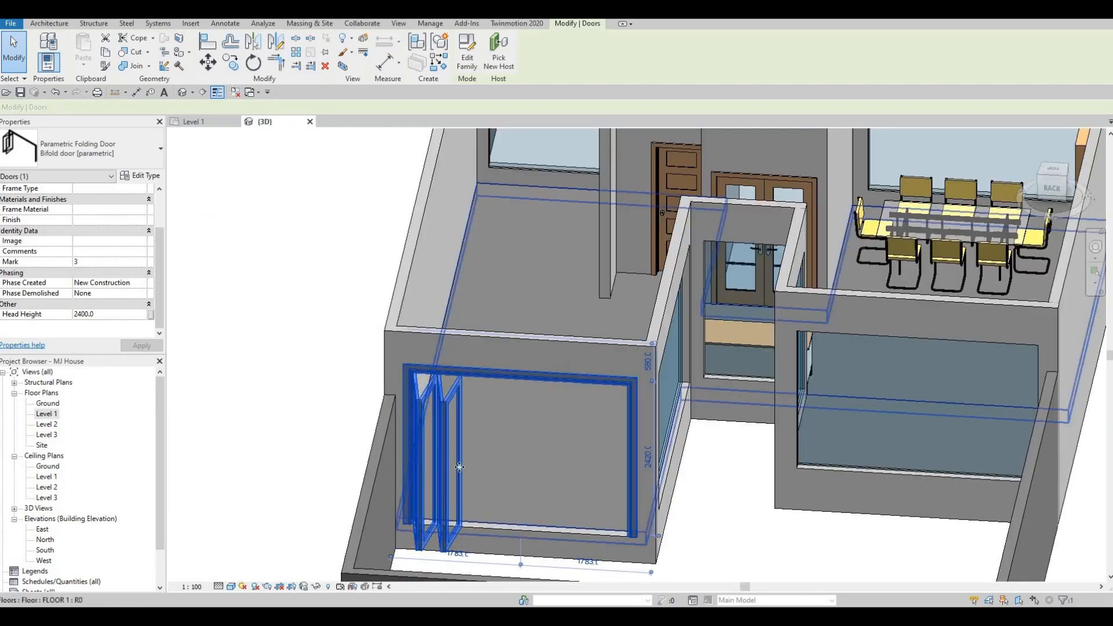
middle_click_drag(460, 468, 483, 385, "shift")
key("Escape")
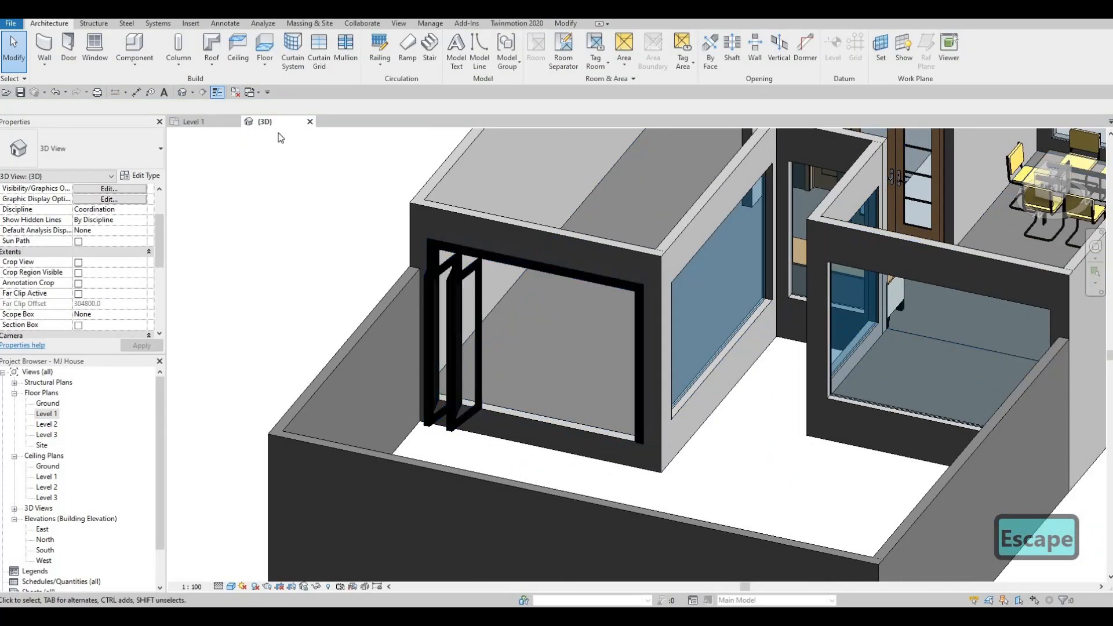
Set both No of right panels and No of left panels to 2 for the folding door type and accept the type properties
left_click(455, 348)
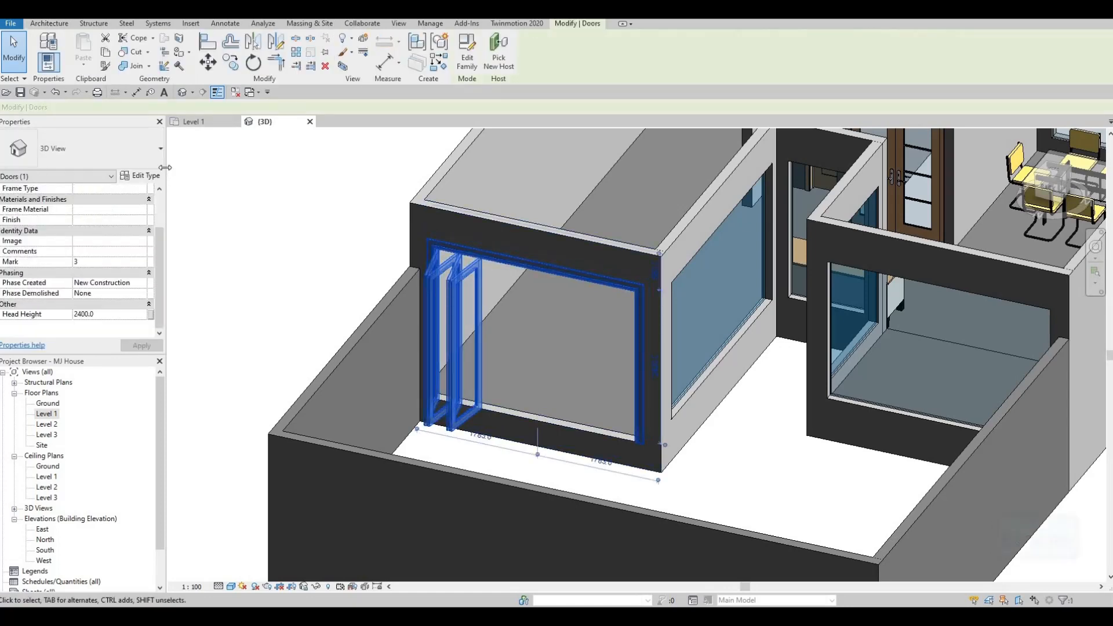
left_click(142, 176)
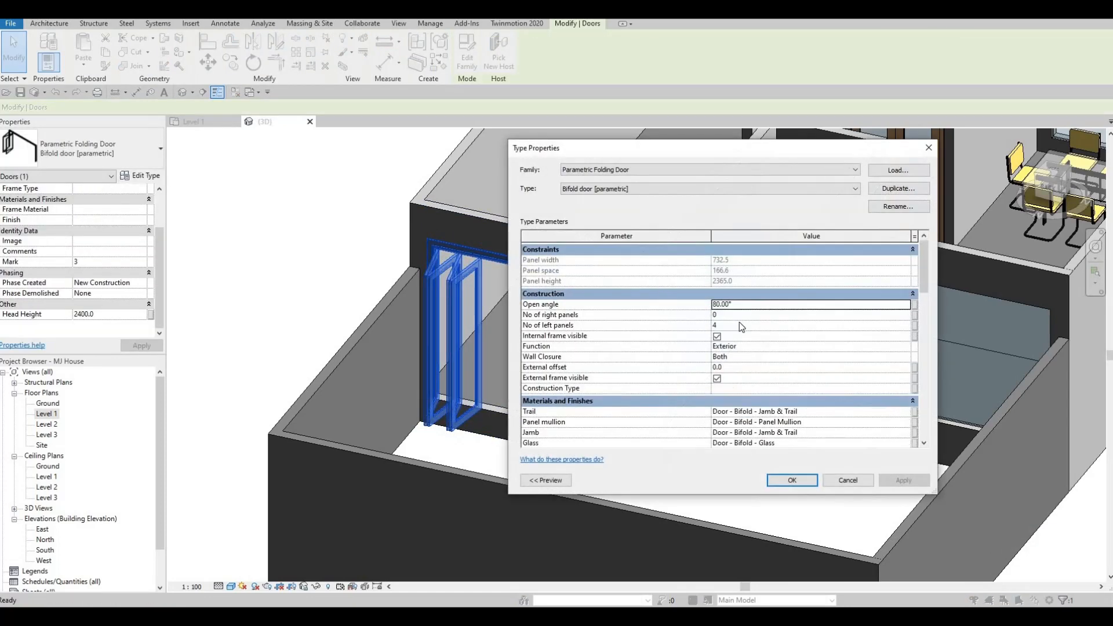
left_click(734, 327)
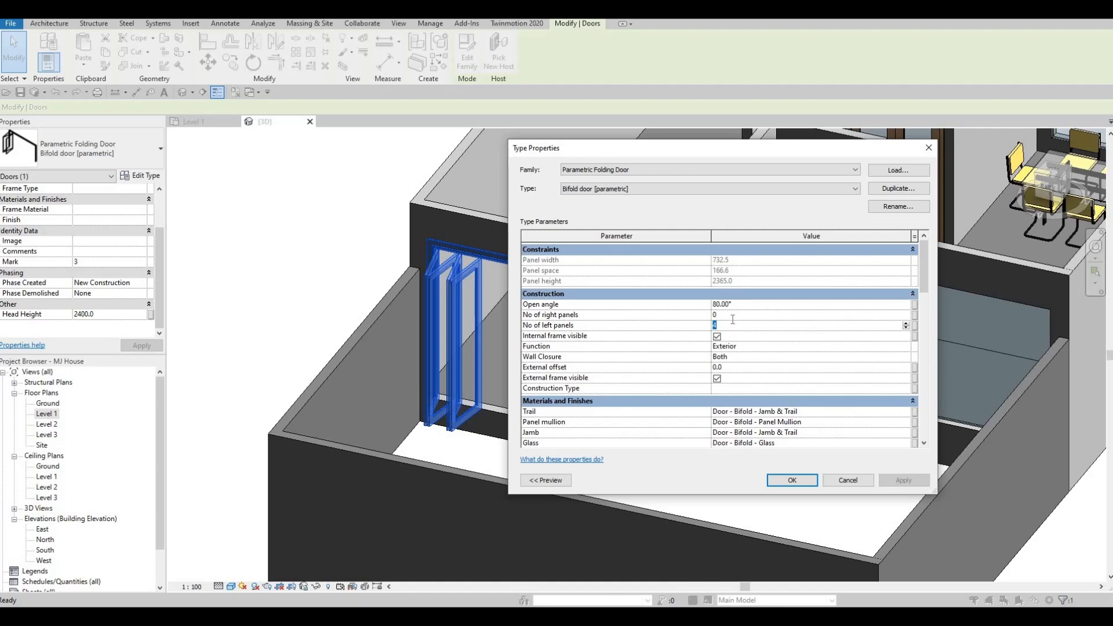
left_click(733, 318)
type("2")
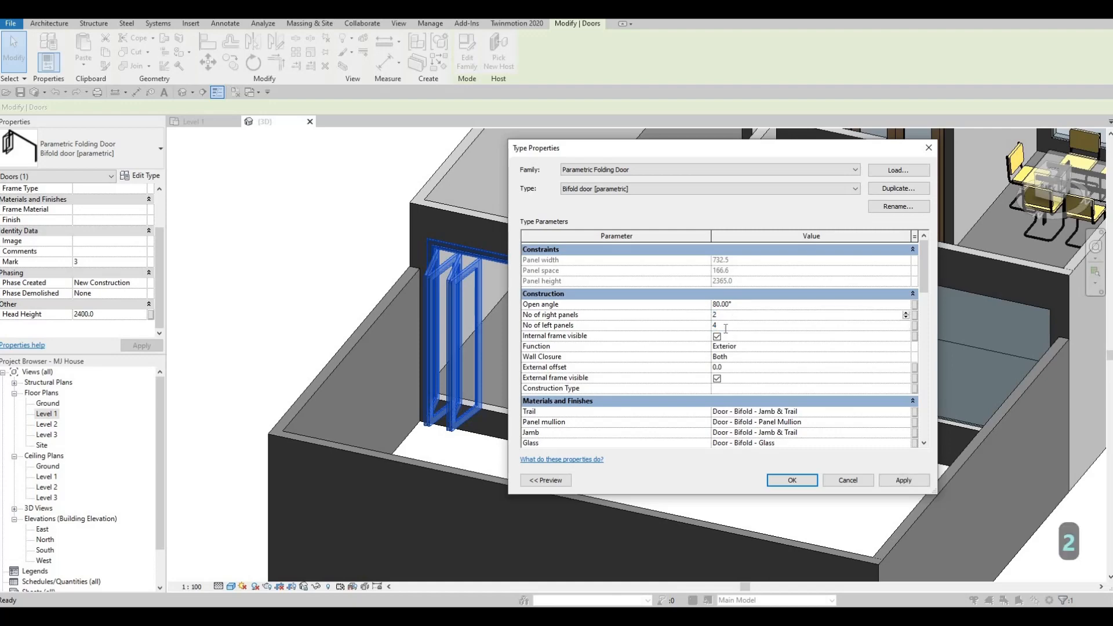
left_click(725, 328)
type("2")
key("Return")
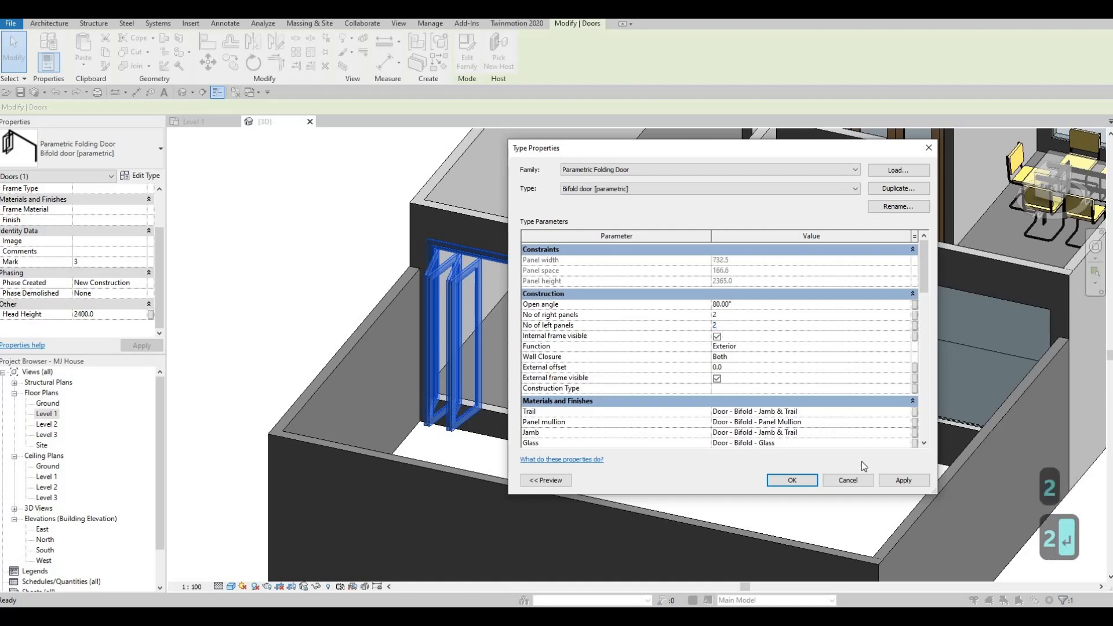
left_click(903, 480)
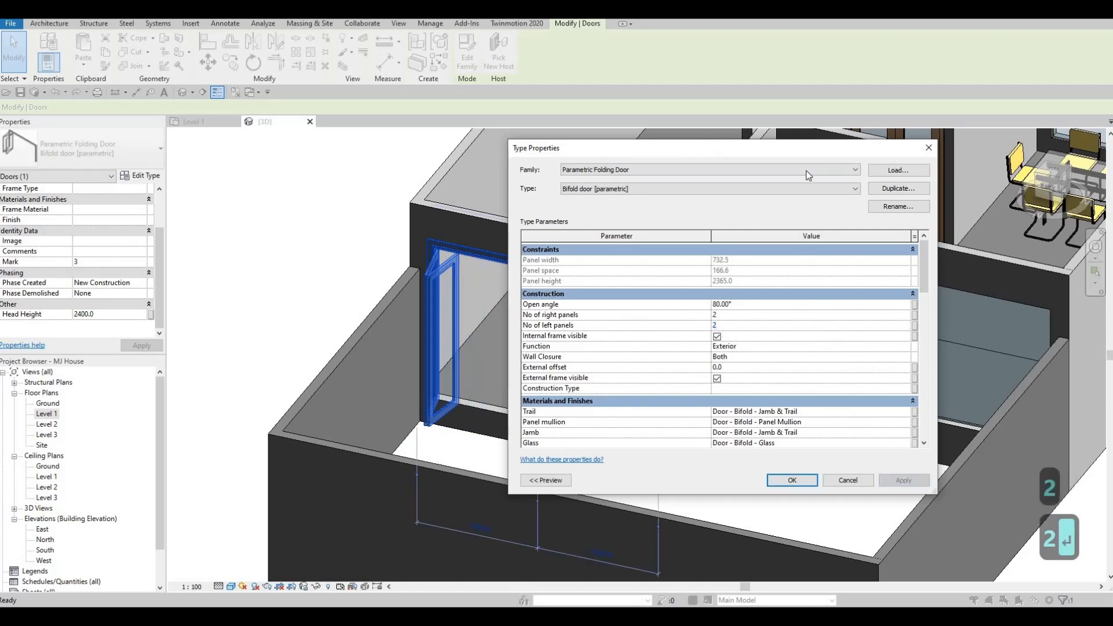
left_click_drag(580, 148, 878, 190)
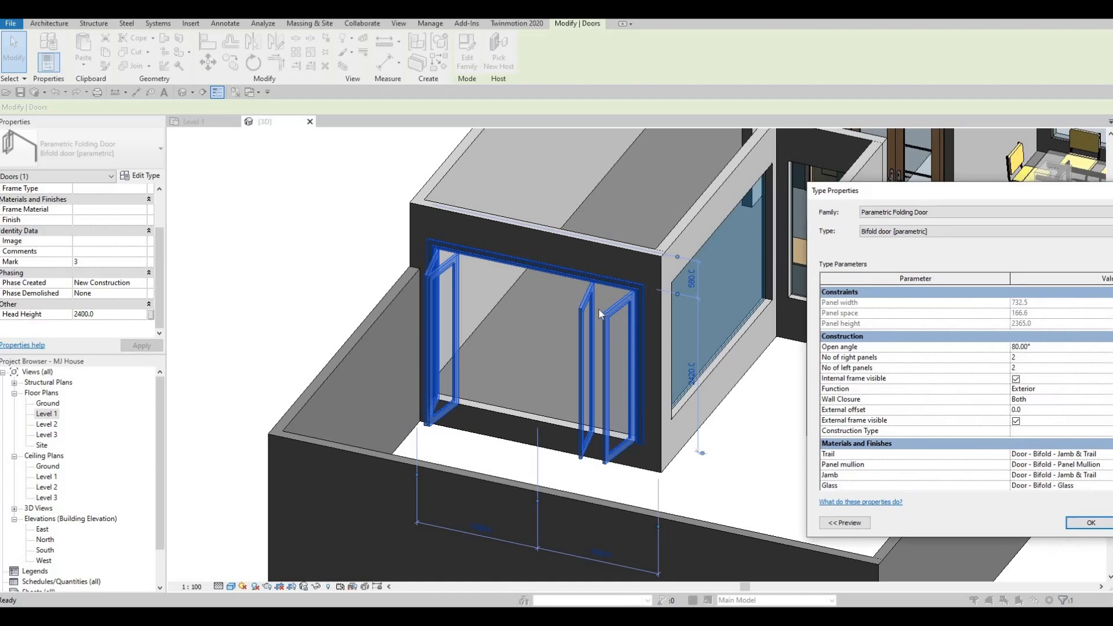
left_click(1090, 522)
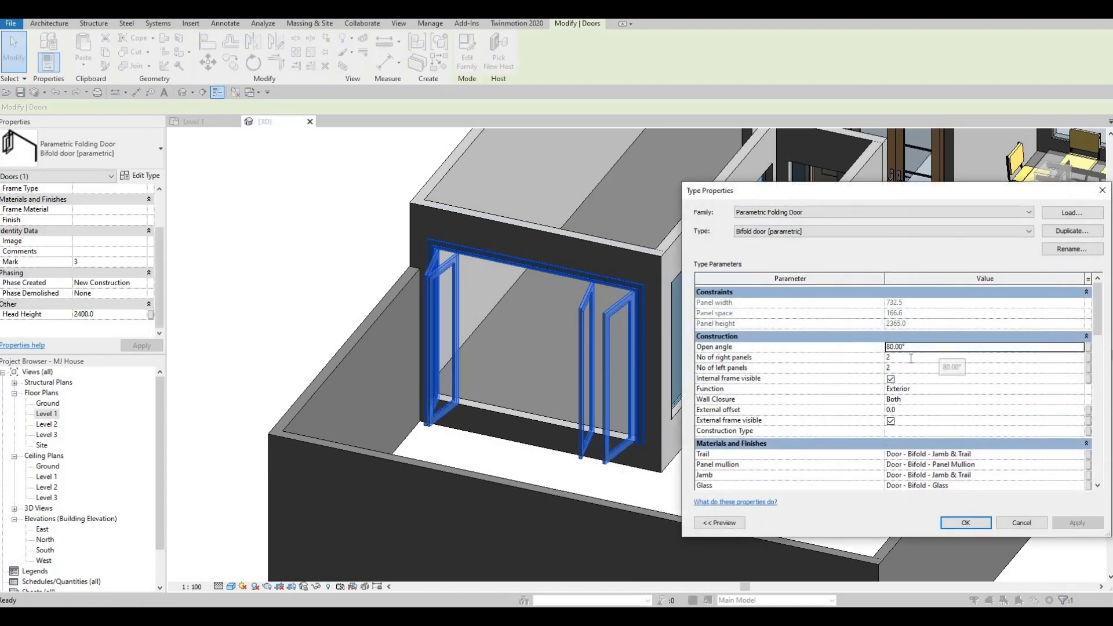
Set No of right panels to 0 and No of left panels to 6 for the folding door type and accept the type properties
left_click(910, 359)
type("0")
key("Return")
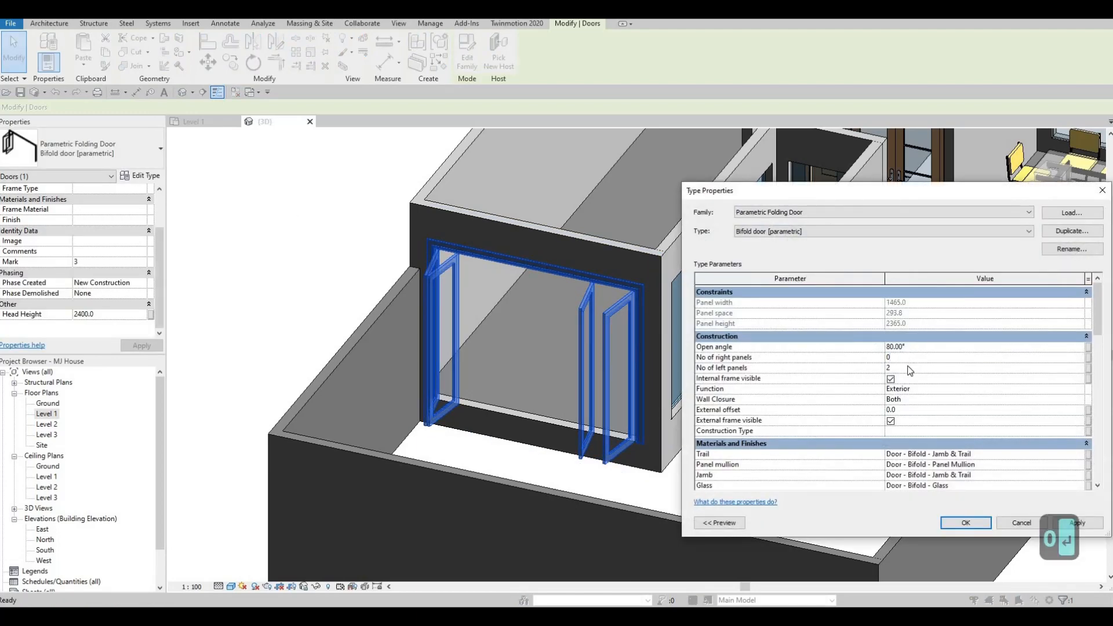
left_click(908, 367)
type("6")
key("Return")
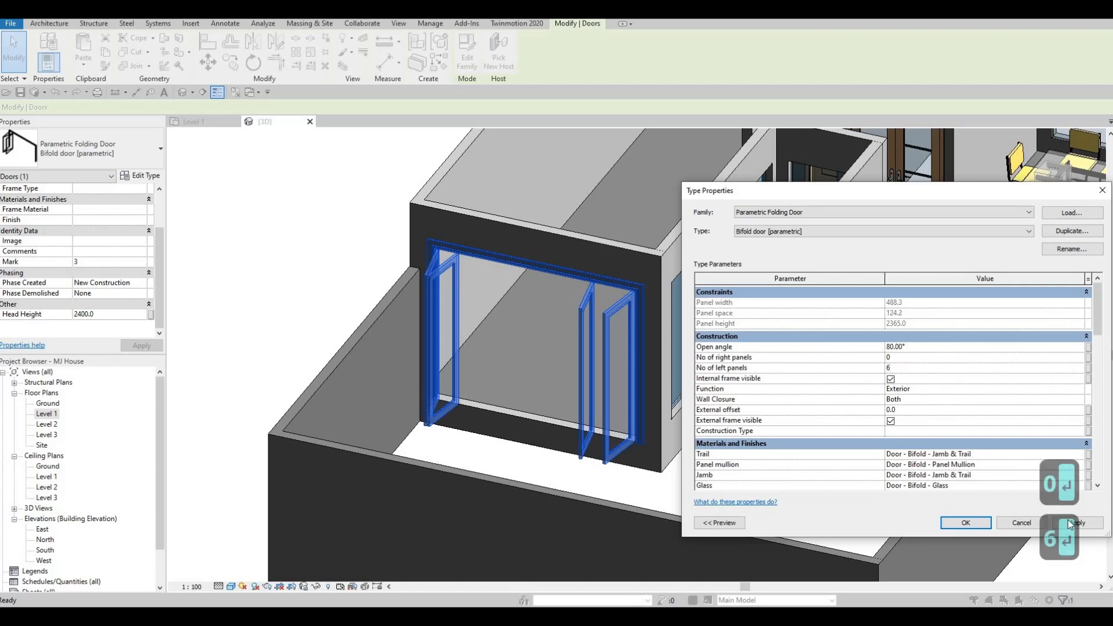
left_click(1078, 523)
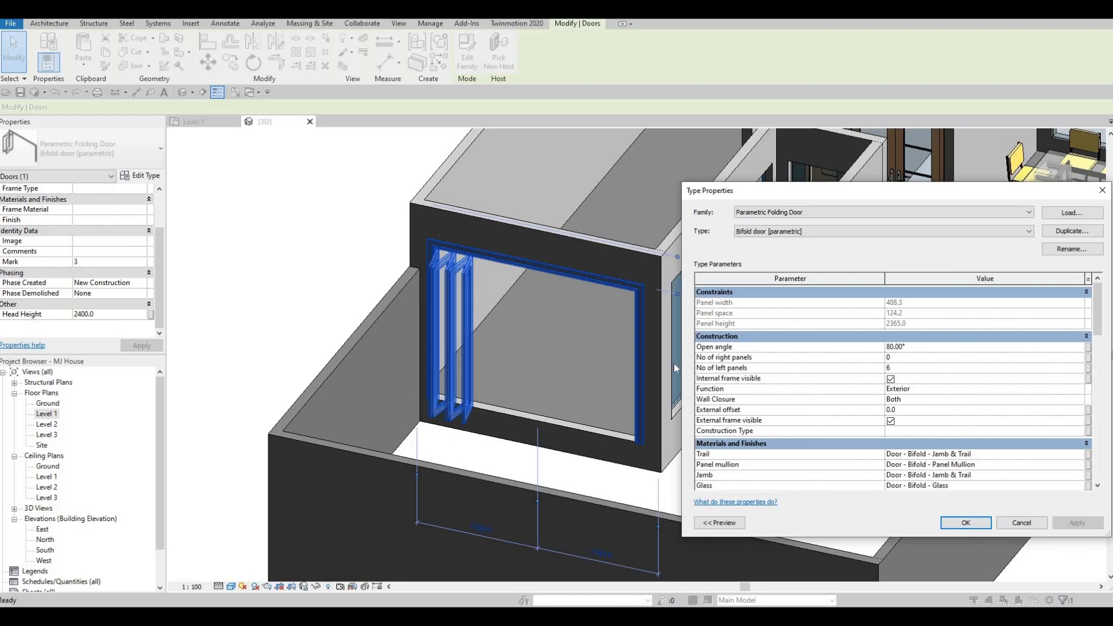
left_click(966, 523)
Examine the folding door from outside and inside the house in 3D, and review its placement in the Level 1 plan
middle_click_drag(641, 406, 748, 374, "shift")
key("Escape")
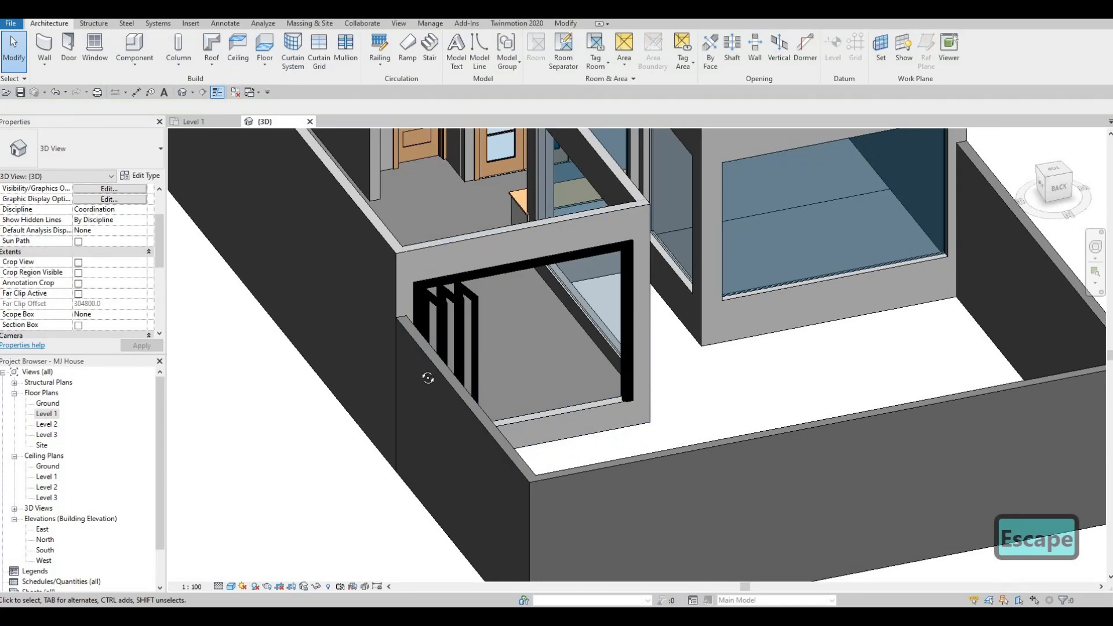
middle_click_drag(425, 372, 429, 435, "shift")
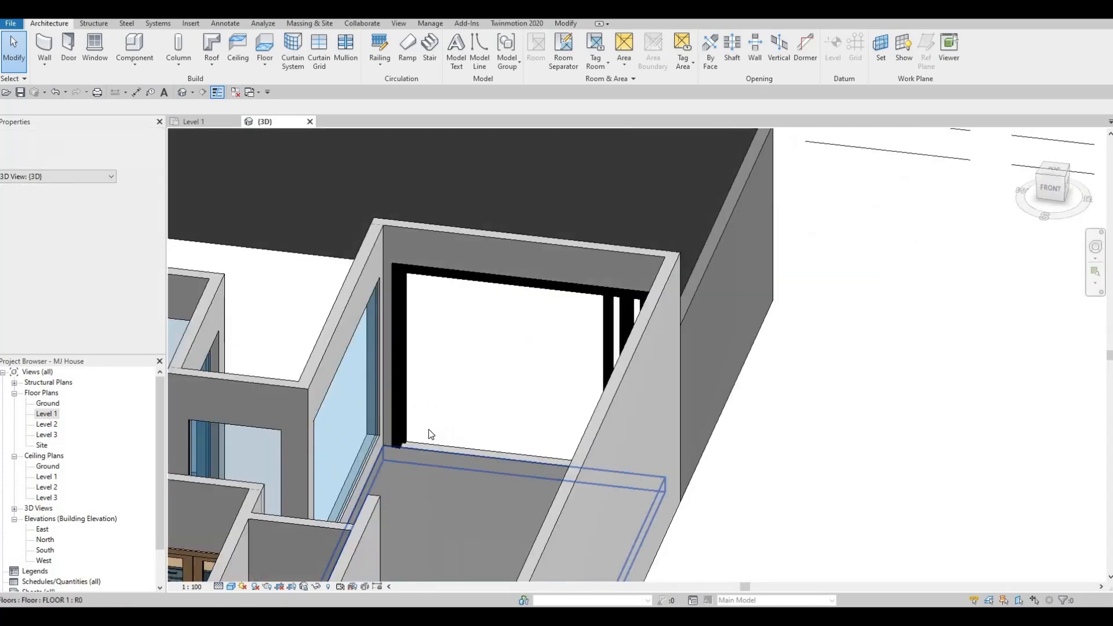
scroll(429, 434, "up", 3)
scroll(428, 434, "down", 6)
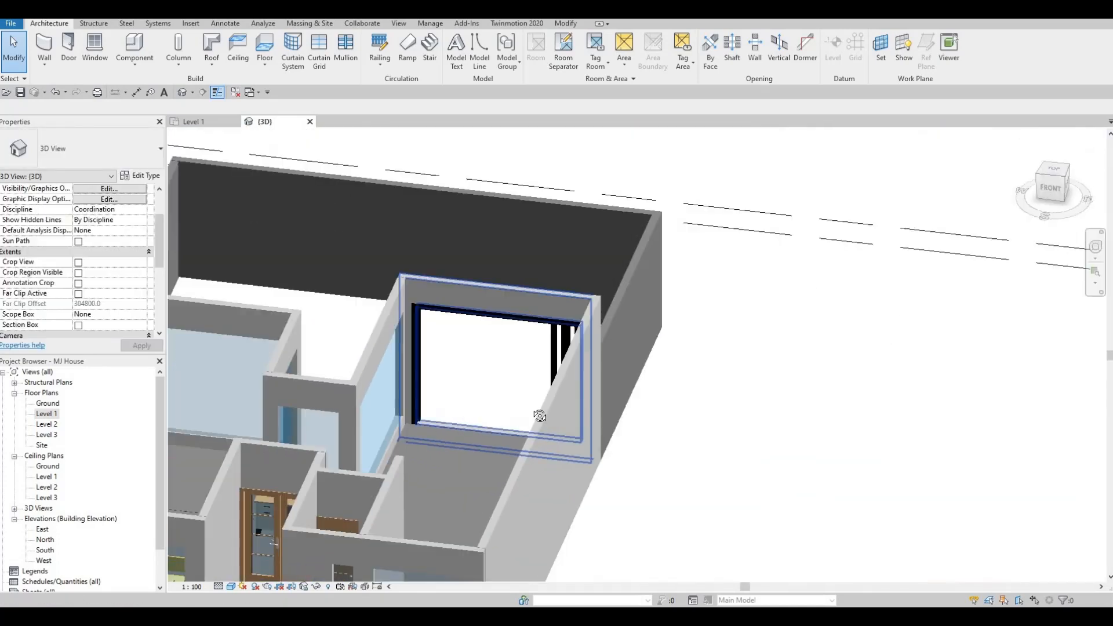
middle_click_drag(594, 380, 517, 394, "shift")
key("ctrl+Tab")
scroll(517, 394, "down", 2)
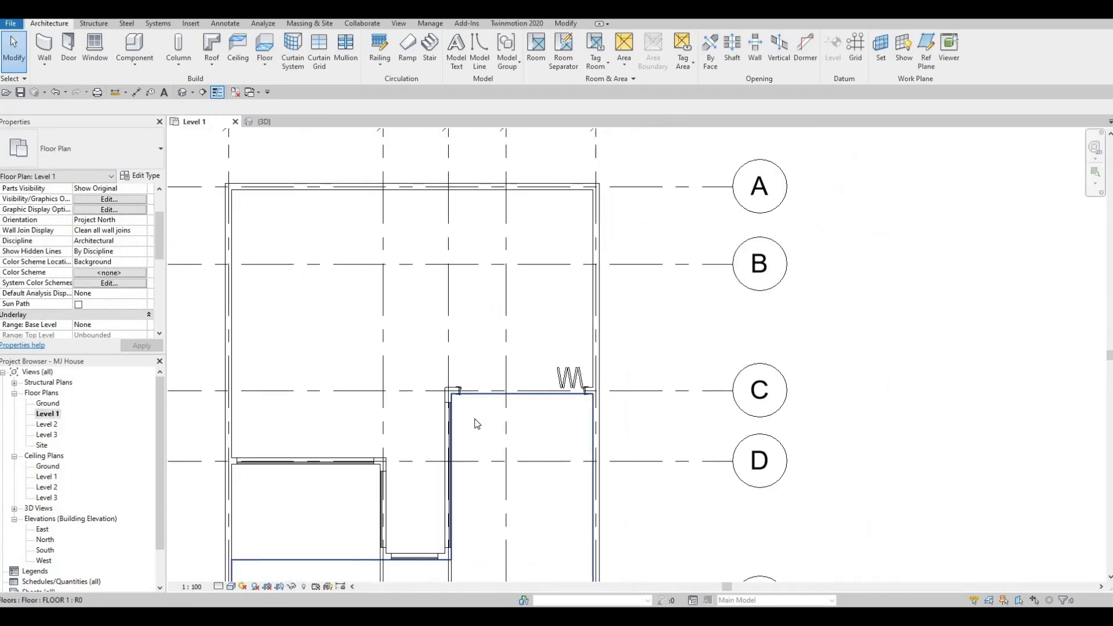
left_click(537, 384)
scroll(537, 385, "down", 4)
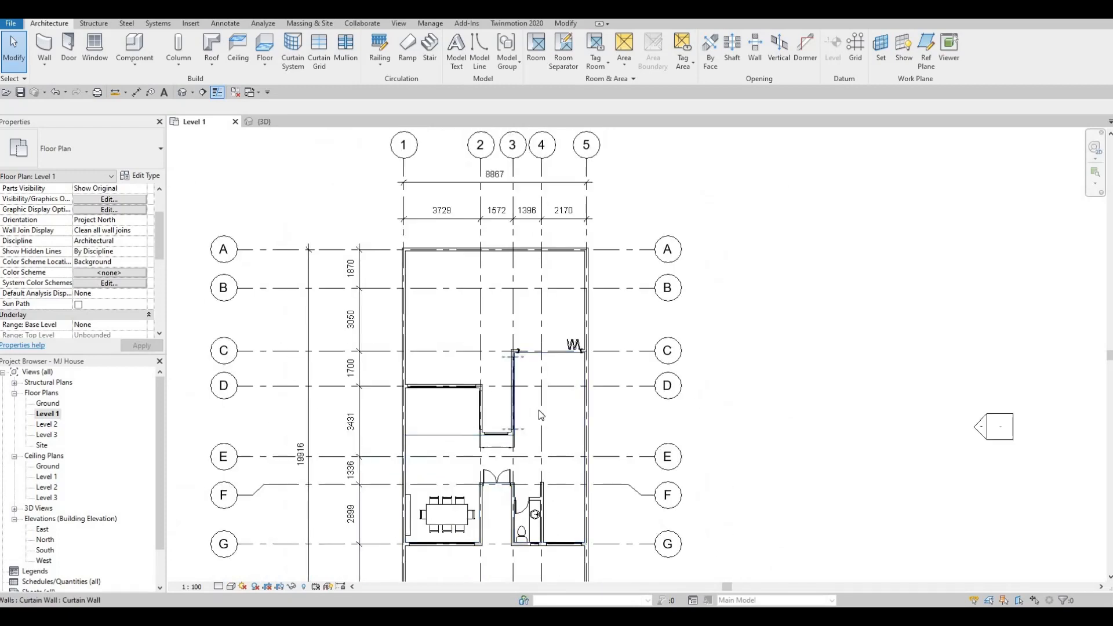
middle_click_drag(843, 437, 841, 441)
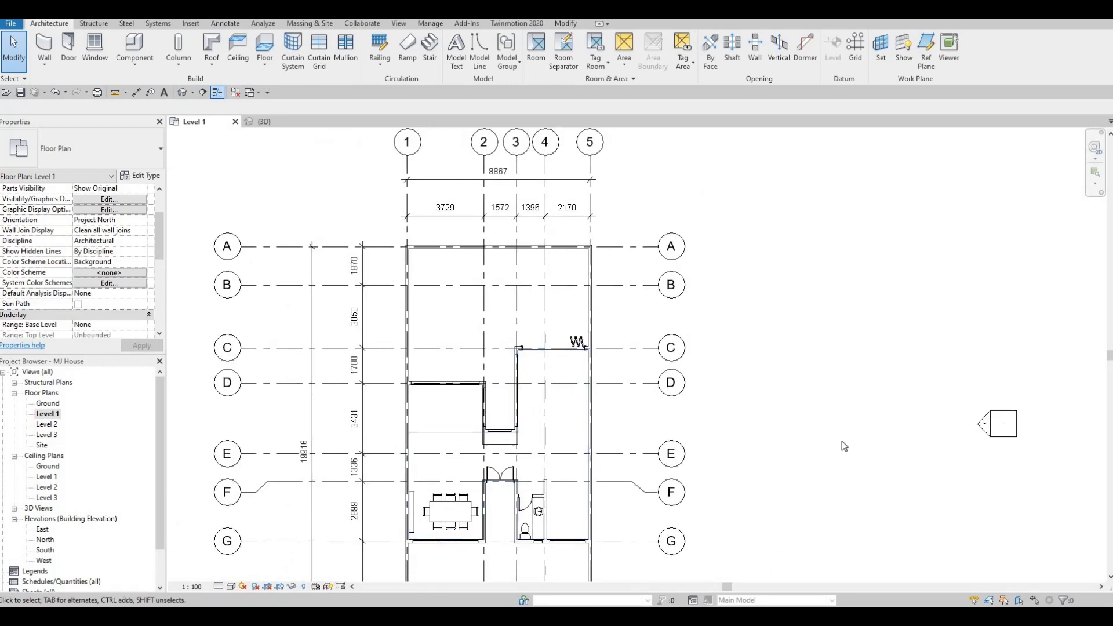